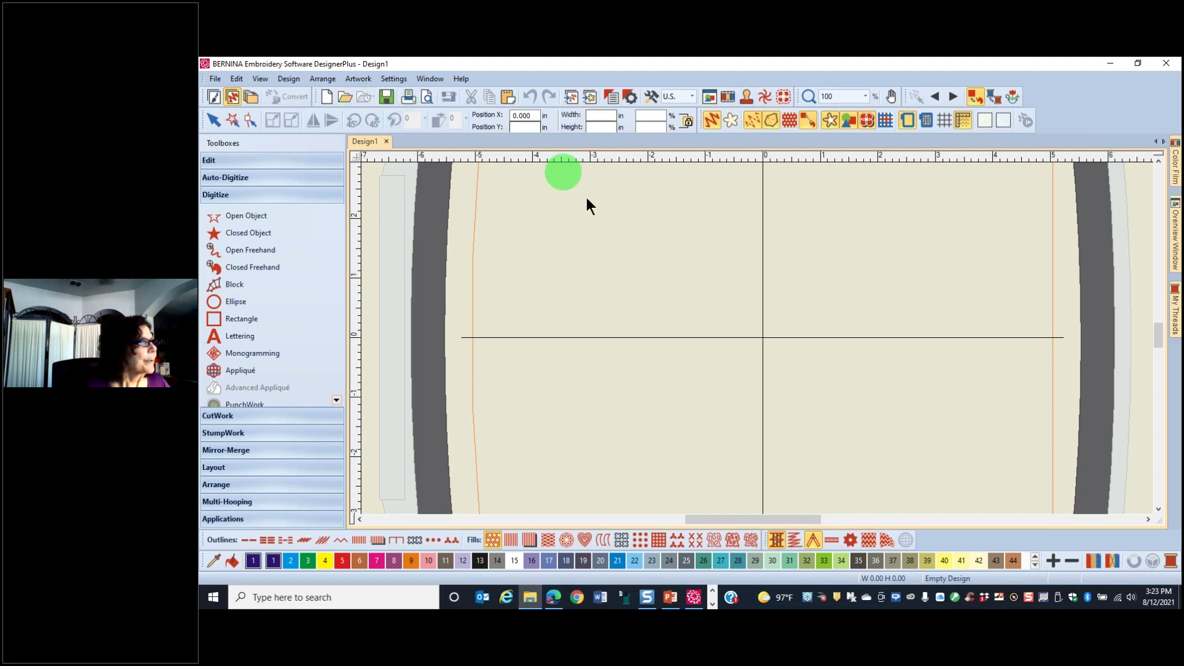
Step: Switch to the Artwork Canvas and check the setup instructions in the Creative Fills handout
click(213, 97)
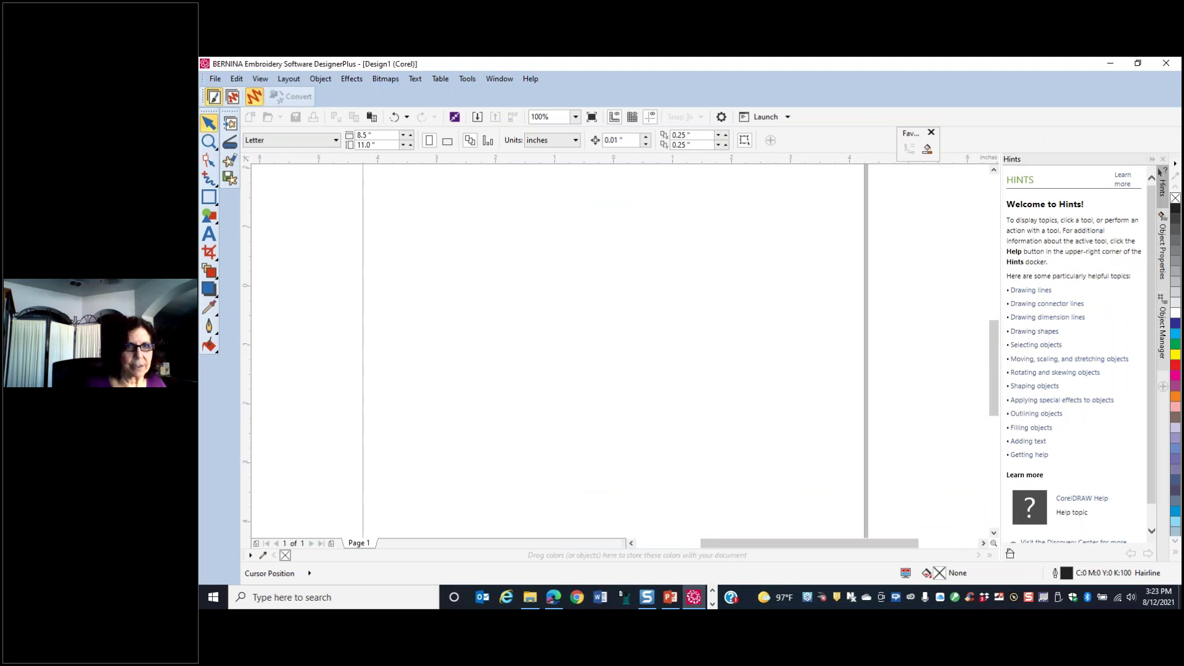
click(553, 597)
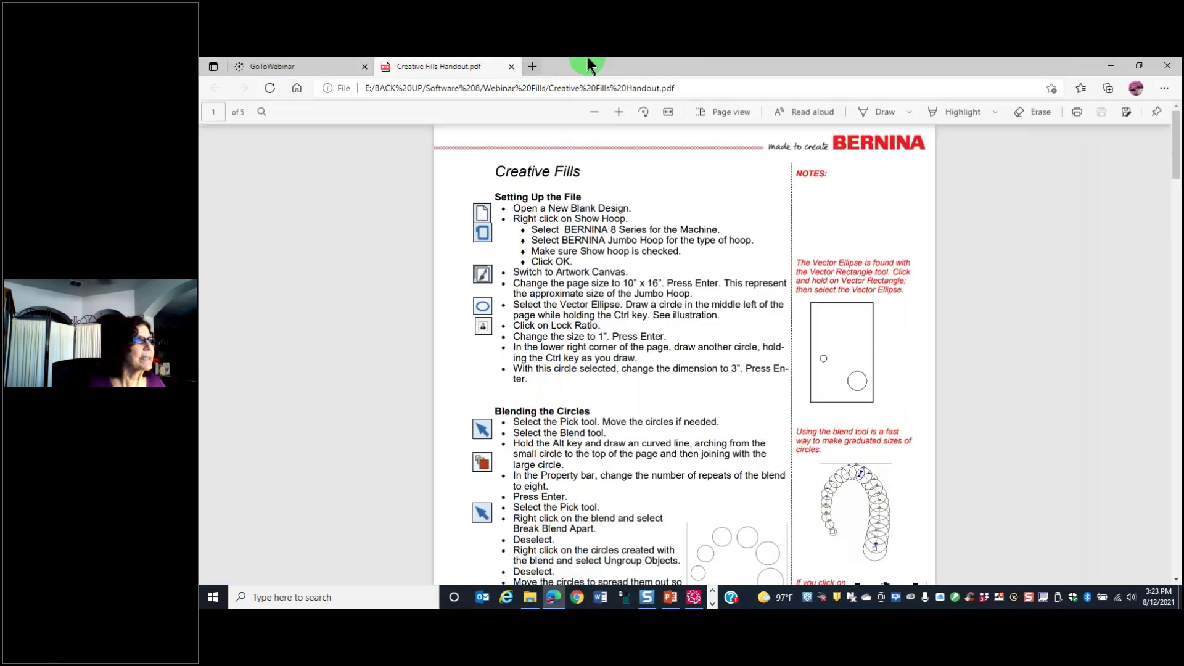
key(alt+Tab)
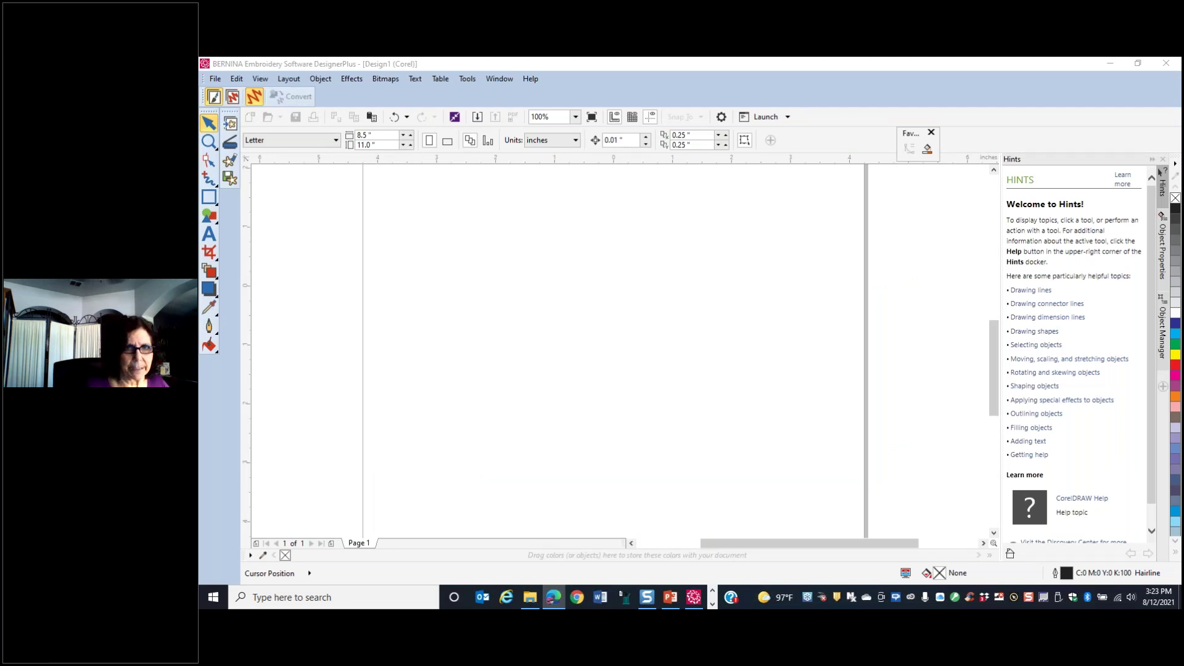
Step: Set the page size to 10 inches wide by 16 inches high
scroll(679, 298, down, 1)
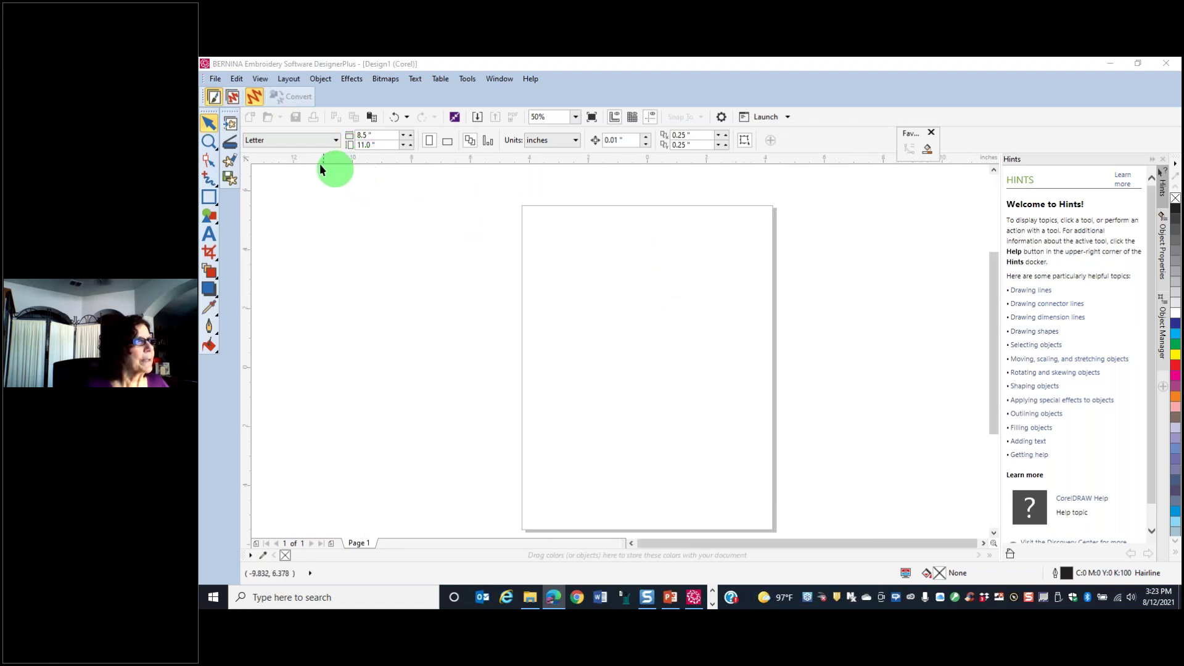
click(390, 188)
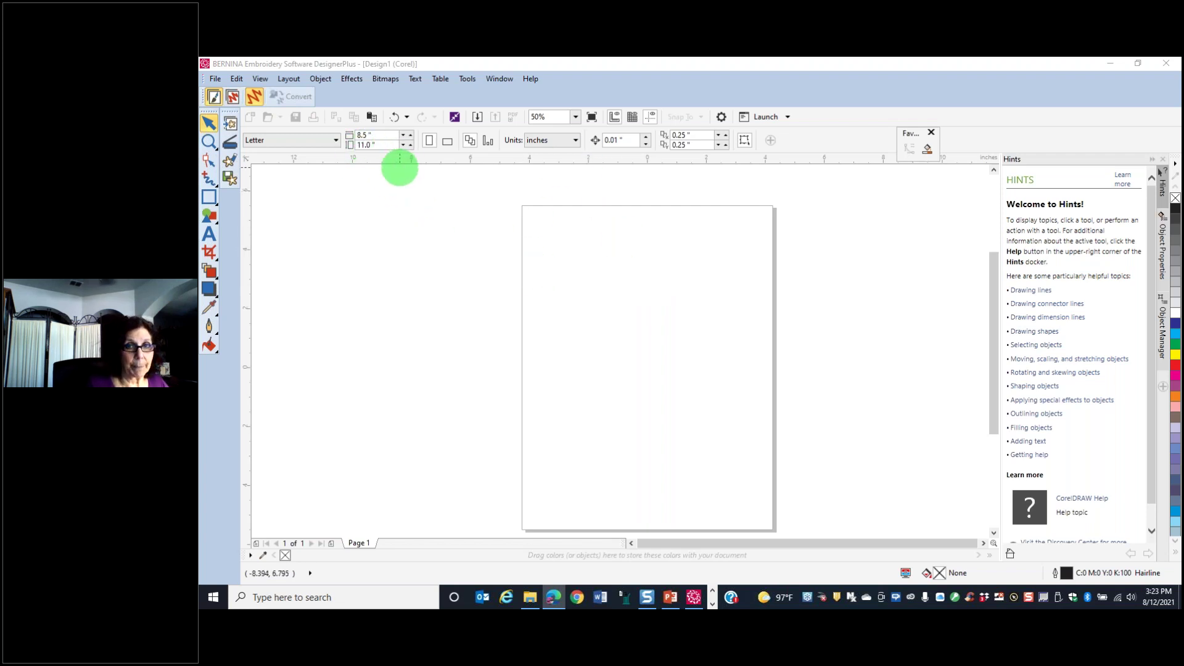
drag(384, 134, 345, 135)
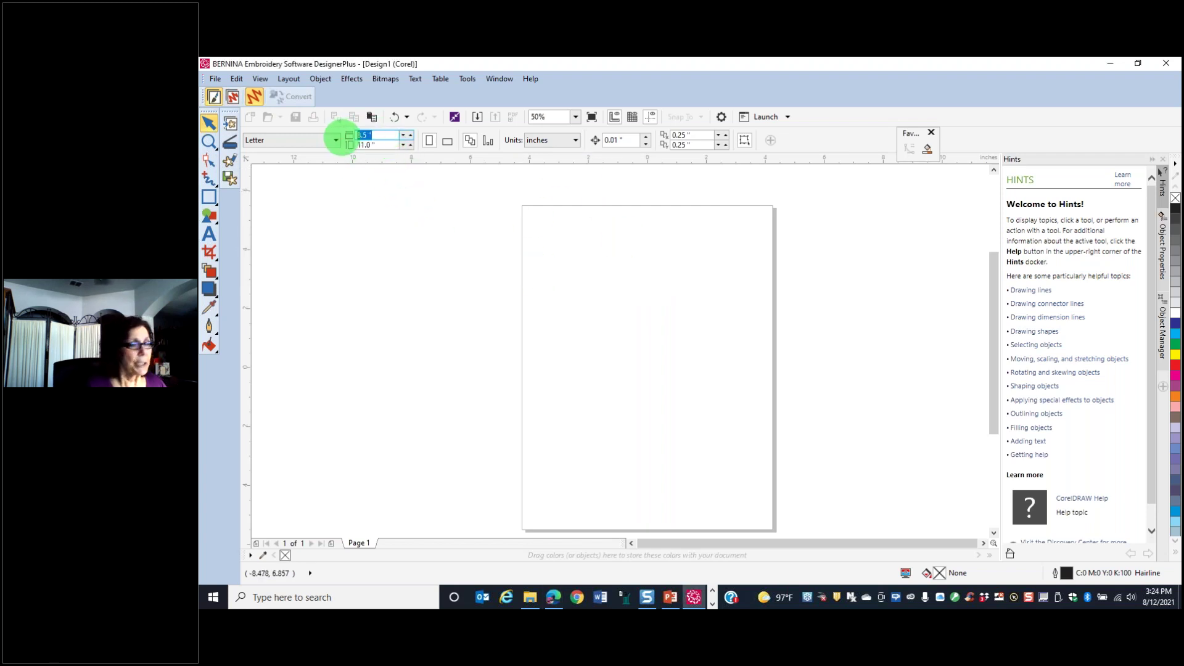
text(10)
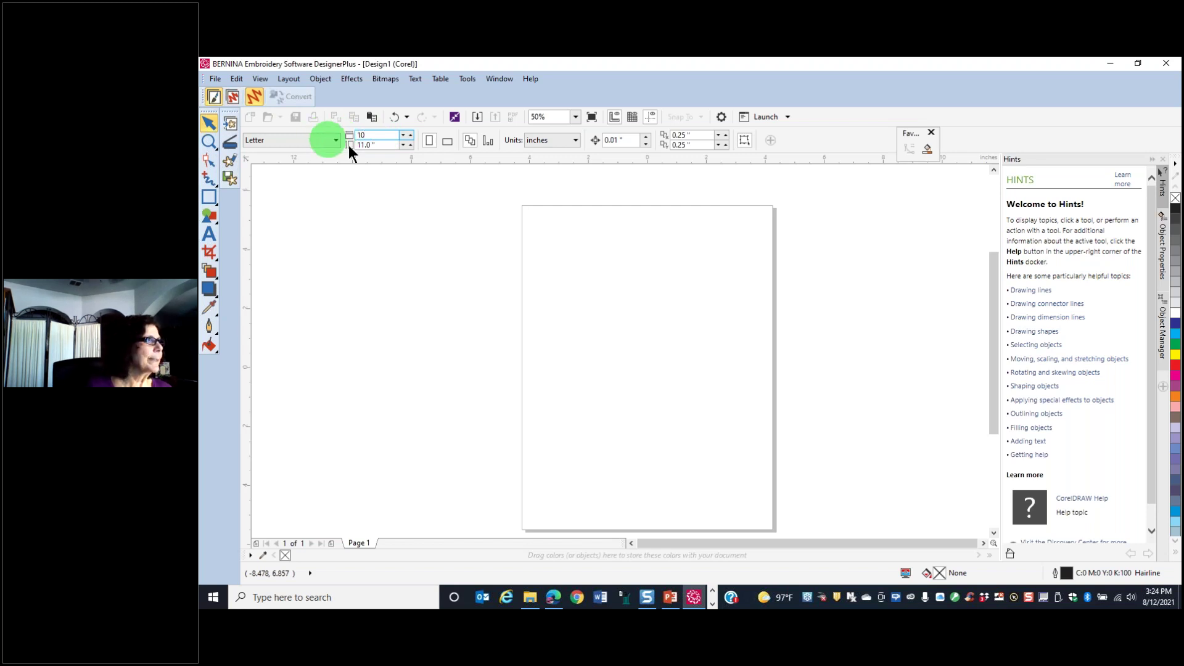
key(Tab)
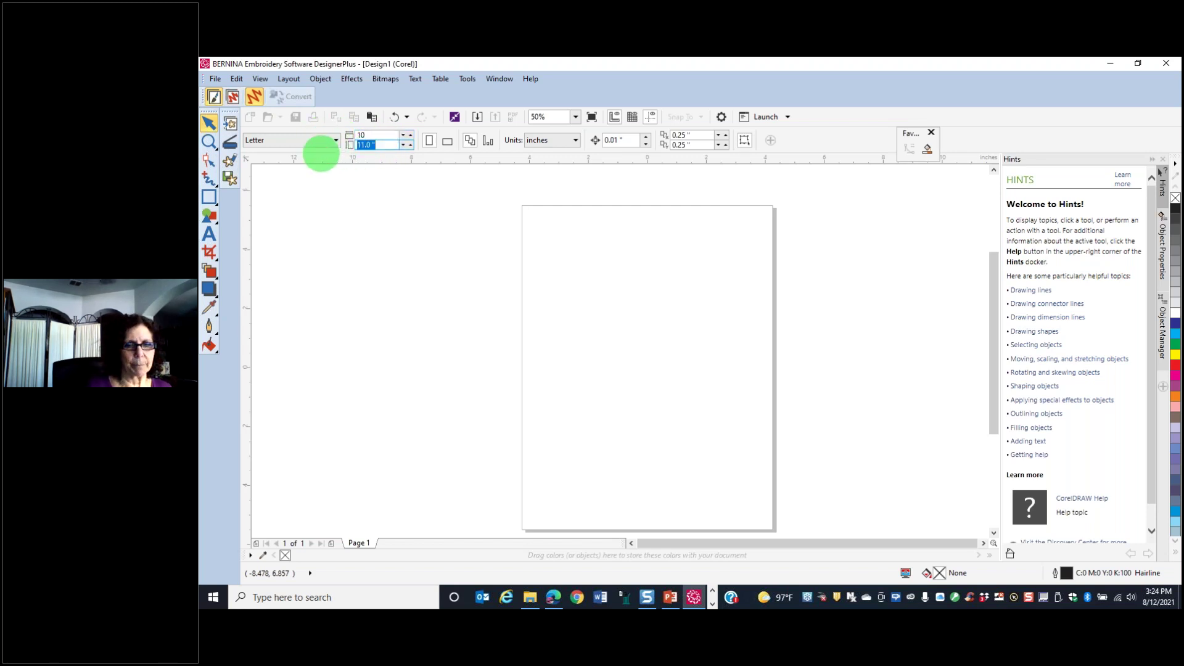
text(16)
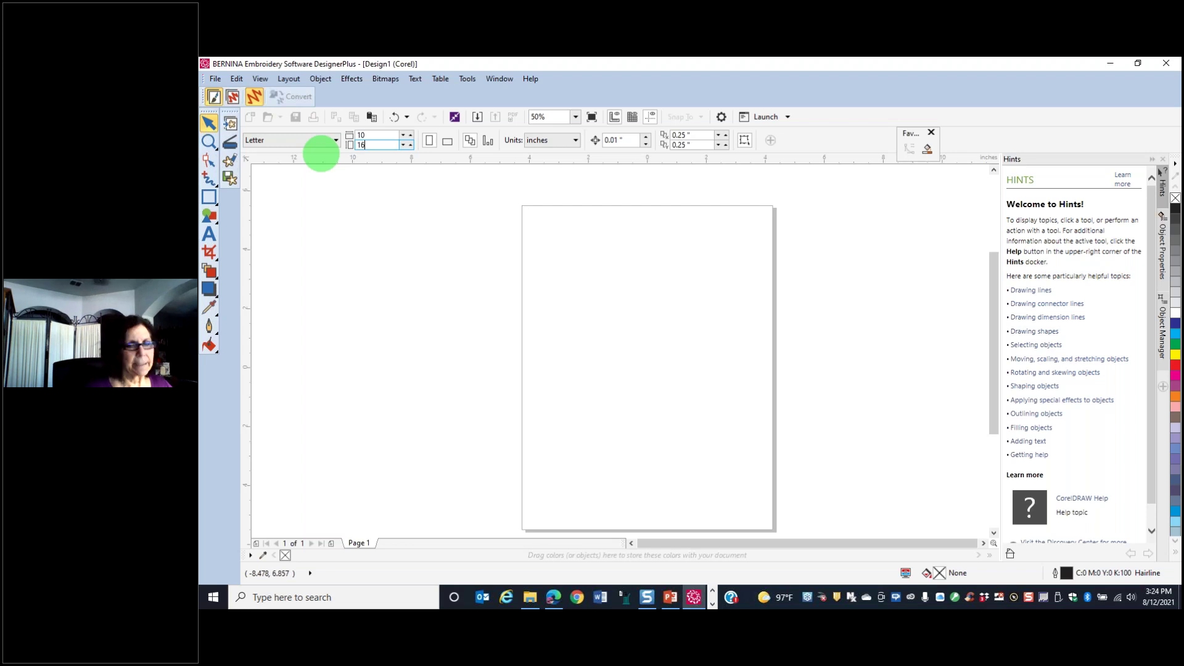
key(Return)
Step: Draw a circle at the middle left of the page with the Ellipse tool and set its diameter to 1 inch
scroll(687, 300, down, 1)
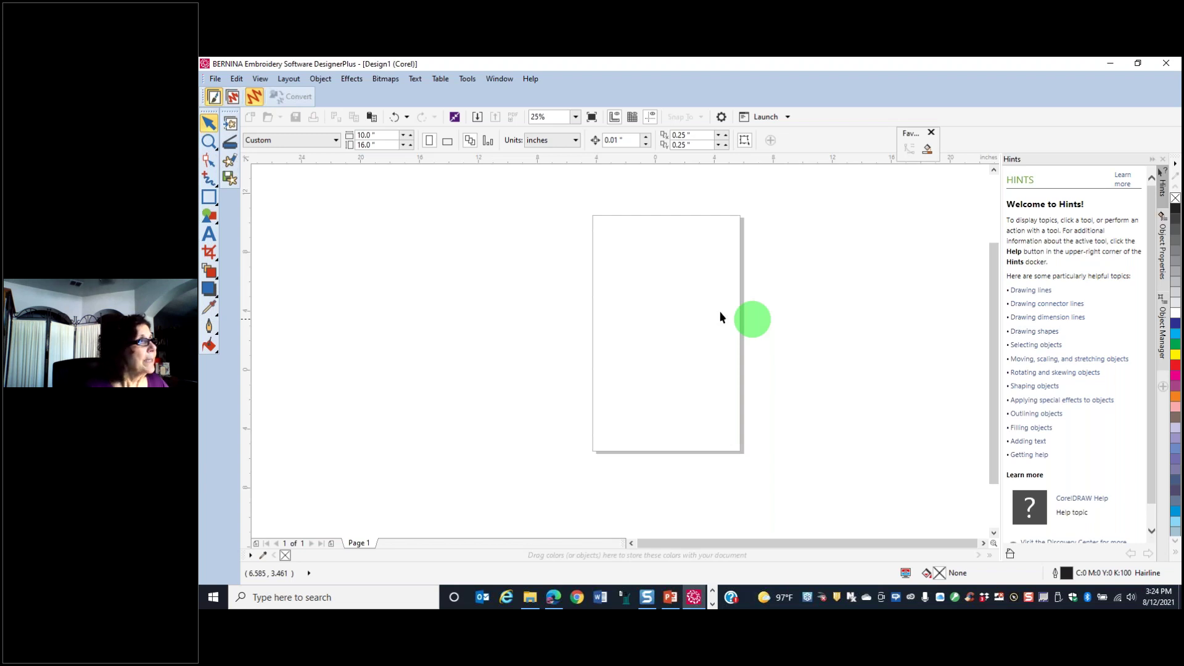
click(211, 202)
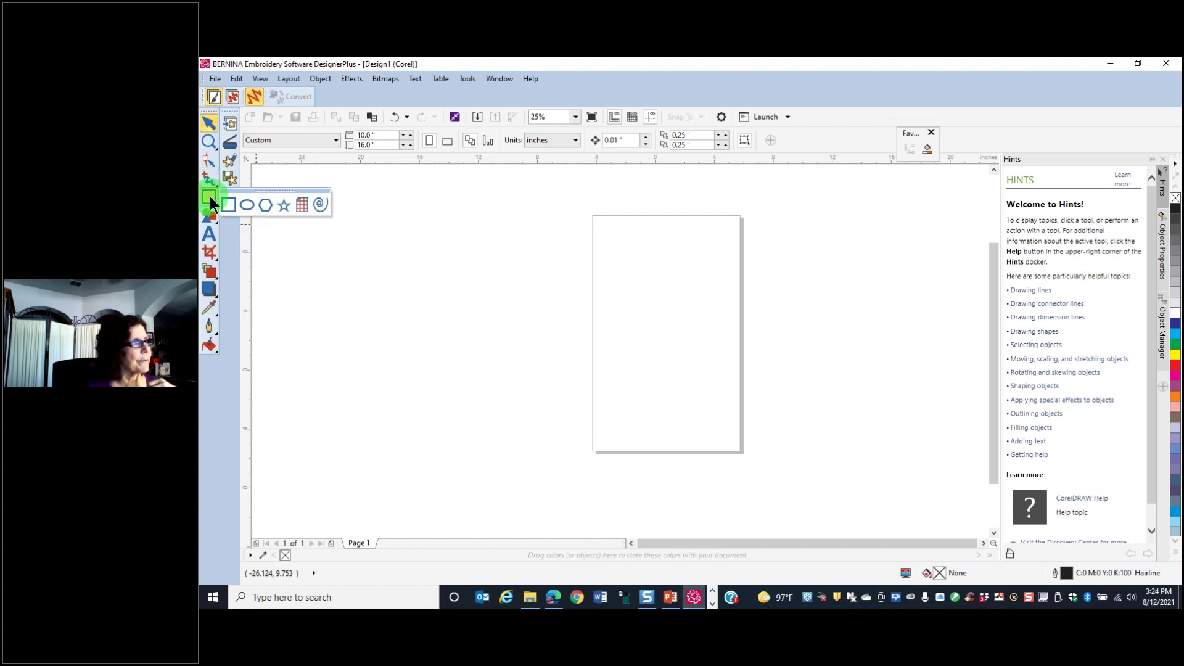
click(246, 208)
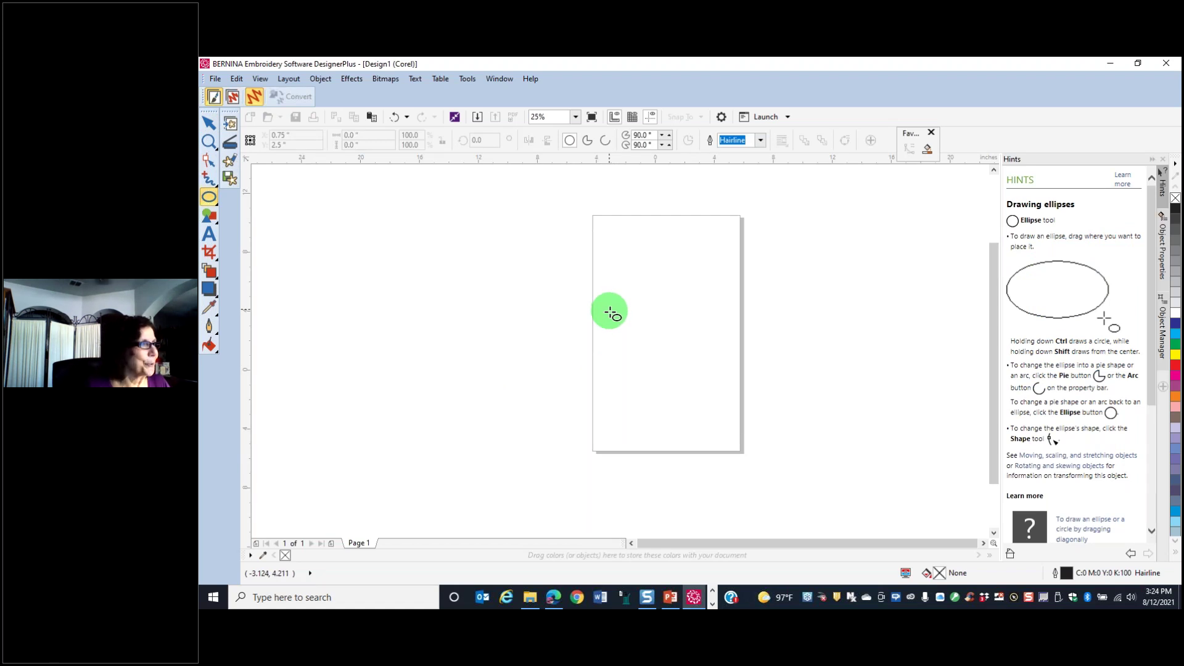
key(x)
drag(614, 319, 626, 335)
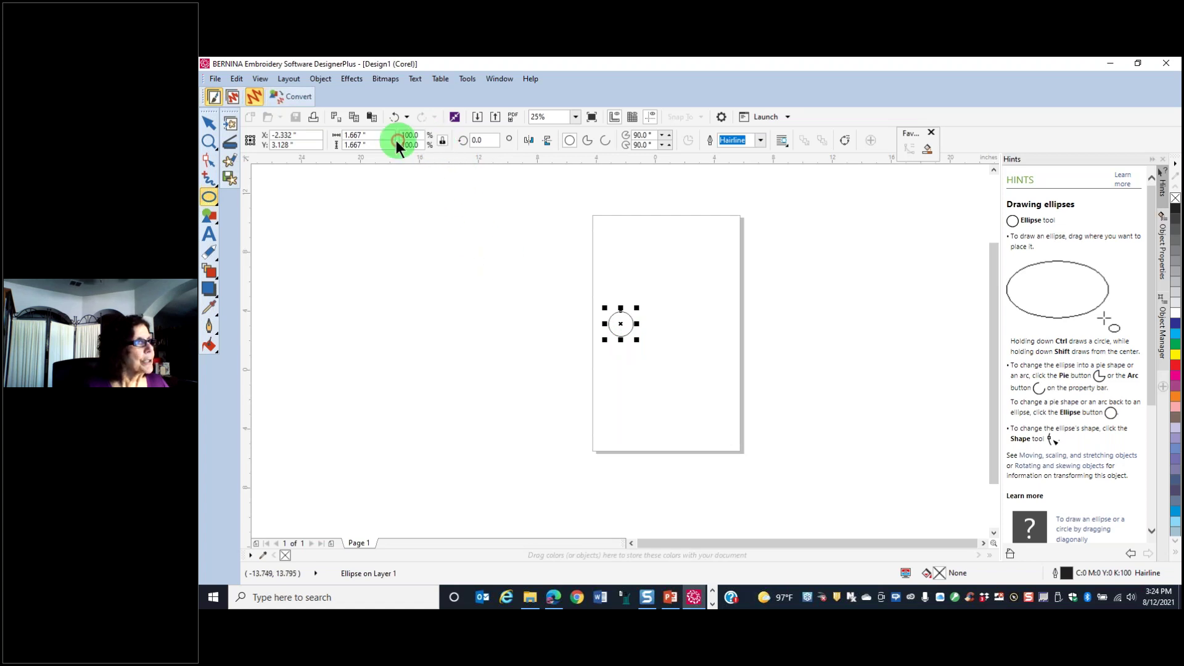
double_click(358, 135)
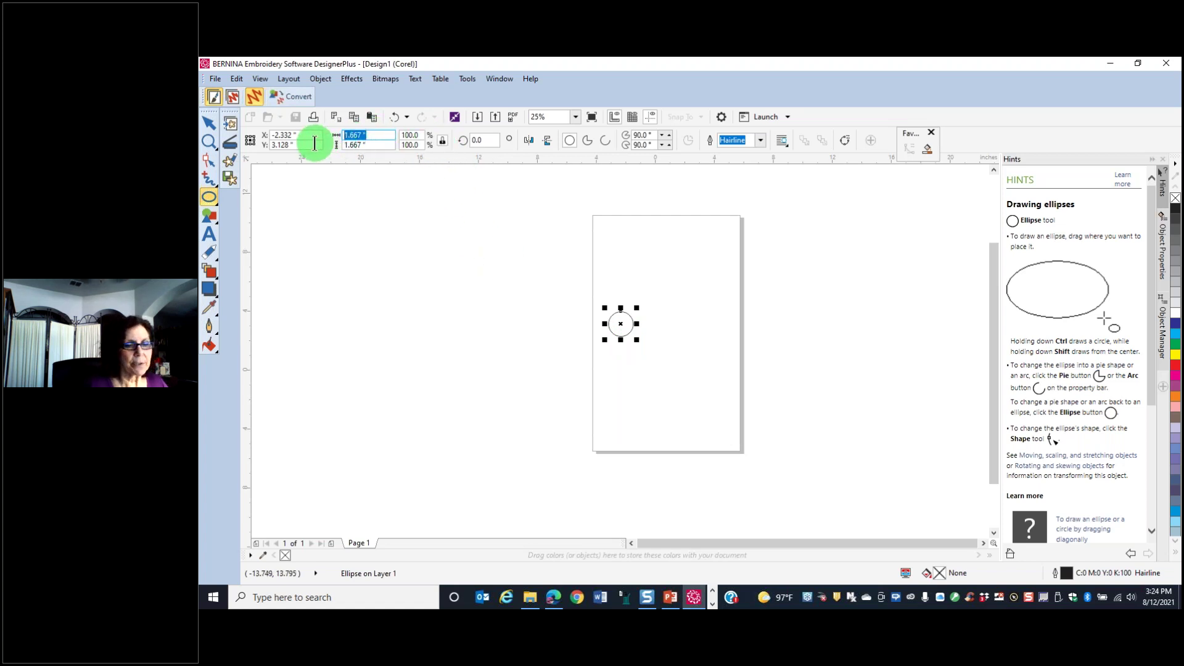
text(1)
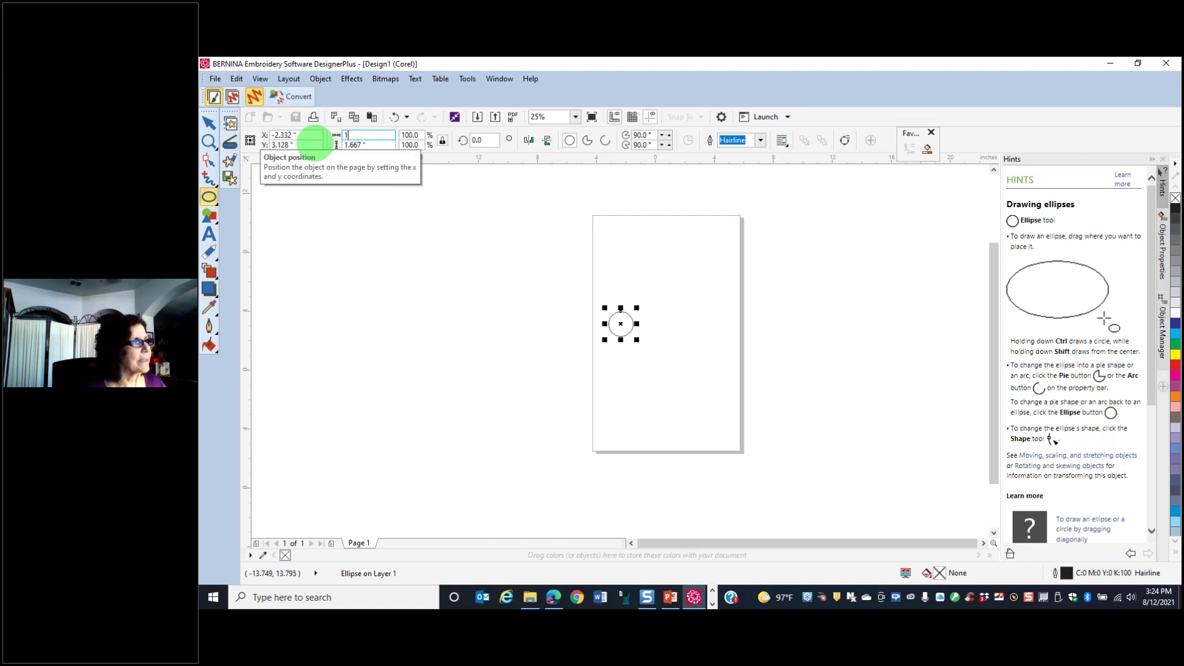
key(Return)
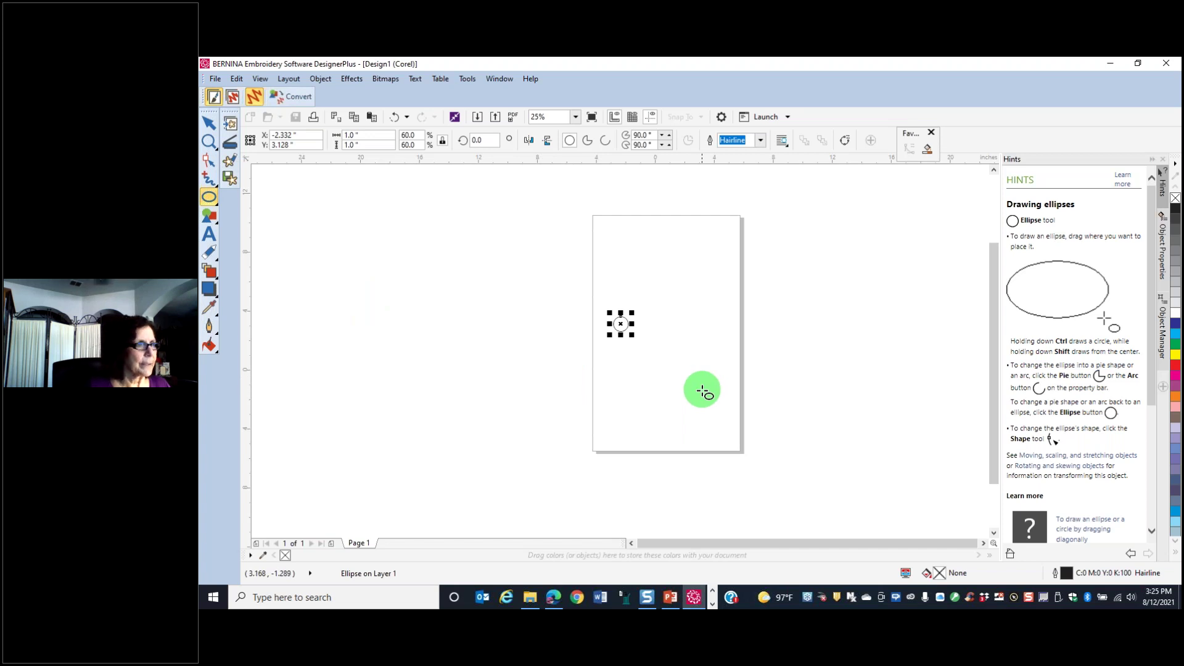
Step: Draw a second circle in the lower right corner of the page and set its diameter to 3 inches
drag(687, 370, 734, 425)
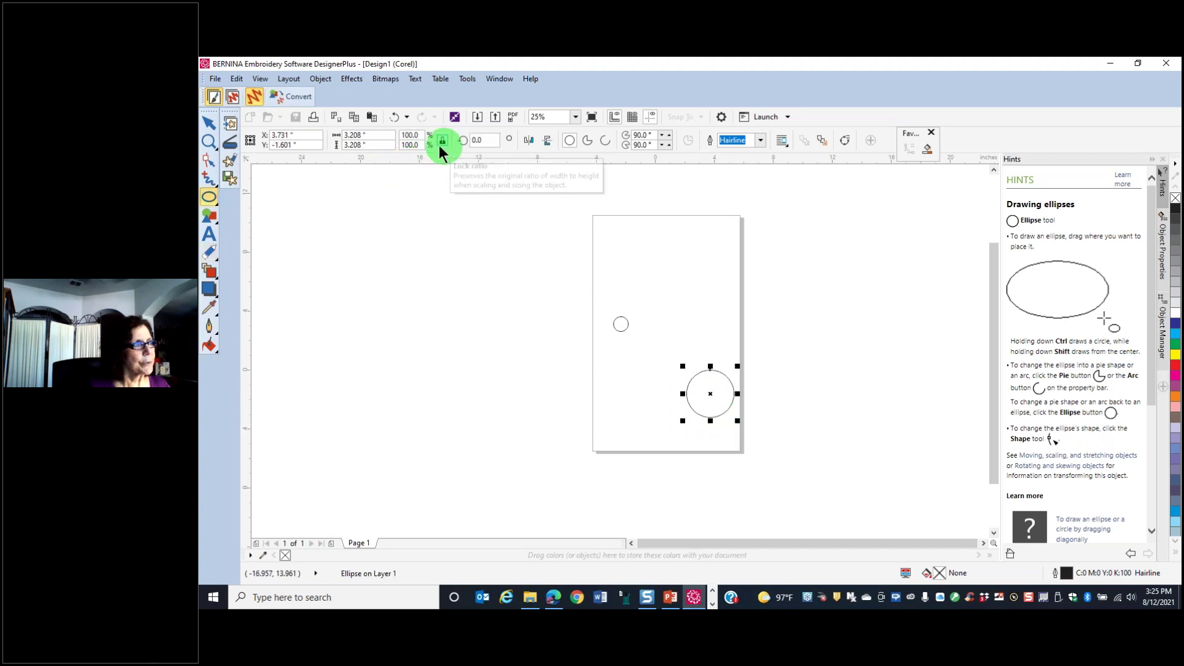
click(356, 135)
text(3)
key(Return)
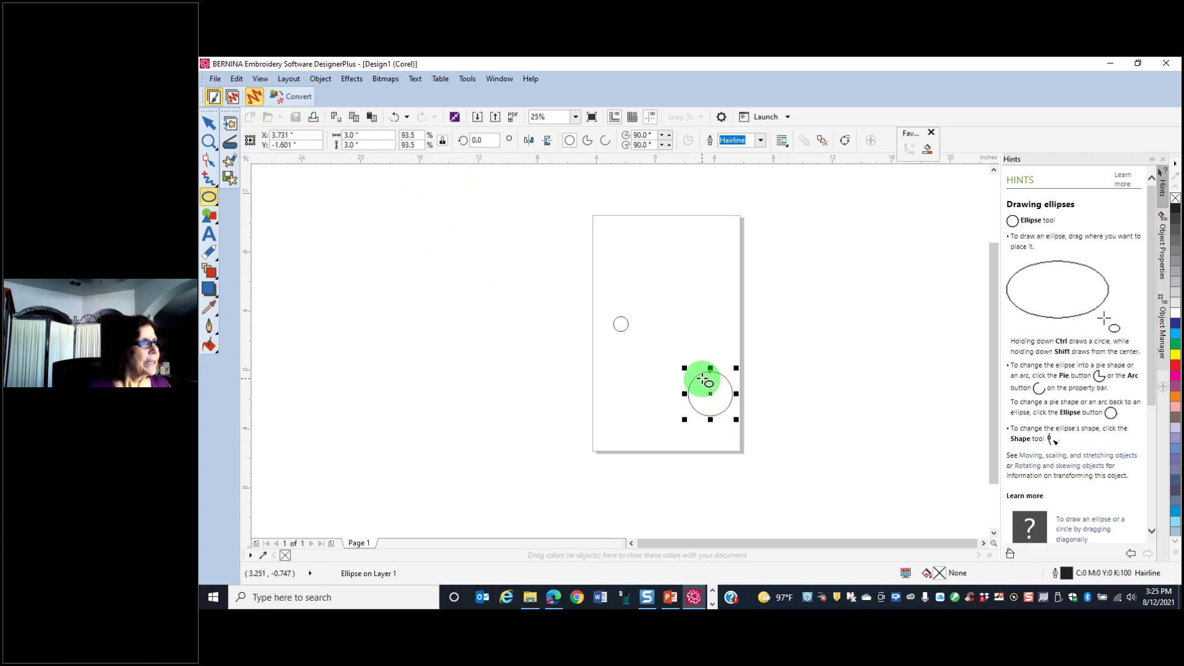
Step: Move the large circle slightly up and inward from the page edge, and the small circle slightly down
click(210, 124)
drag(723, 376, 715, 373)
click(627, 328)
click(621, 326)
drag(624, 331, 623, 345)
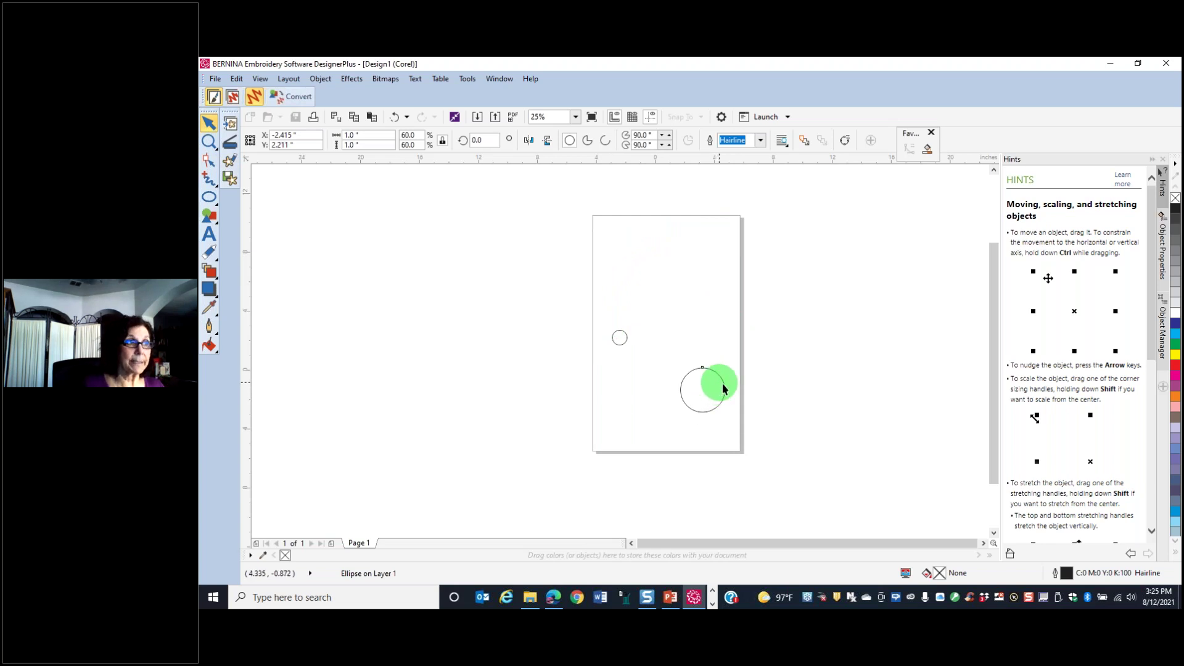
Step: Blend the small circle into the large one along a freehand path arching through the upper part of the page
click(554, 597)
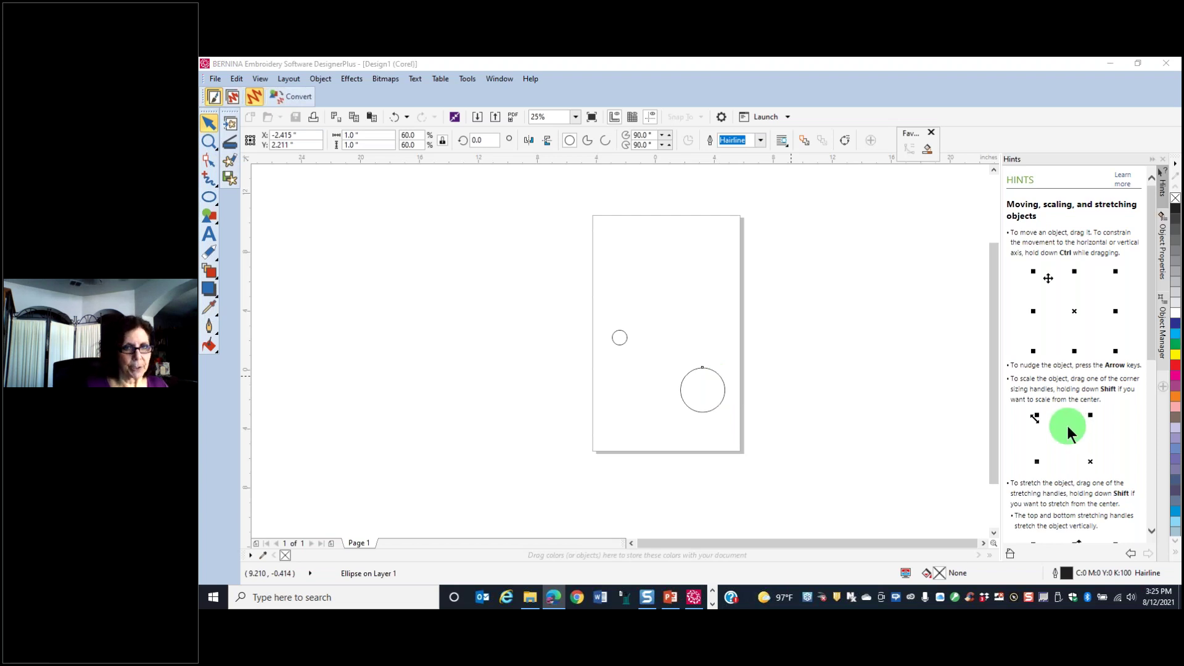
click(210, 273)
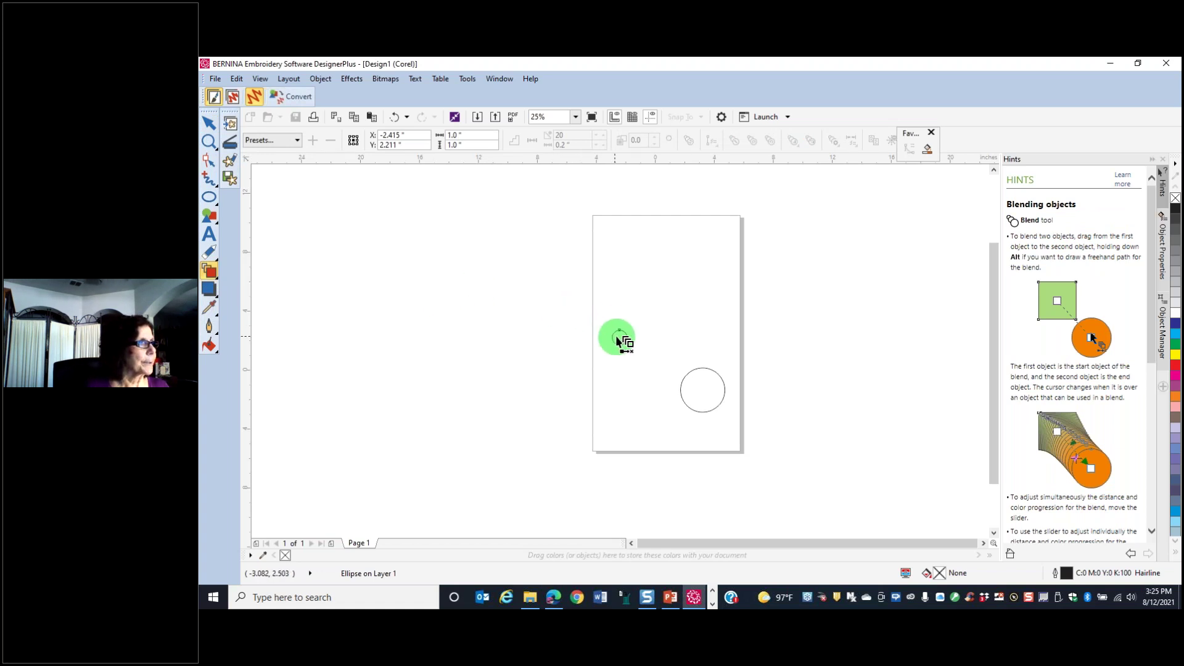
mouse_move(618, 338)
mouse_down()
mouse_move(631, 277)
mouse_move(687, 257)
mouse_move(719, 275)
mouse_move(726, 311)
mouse_move(705, 384)
mouse_up()
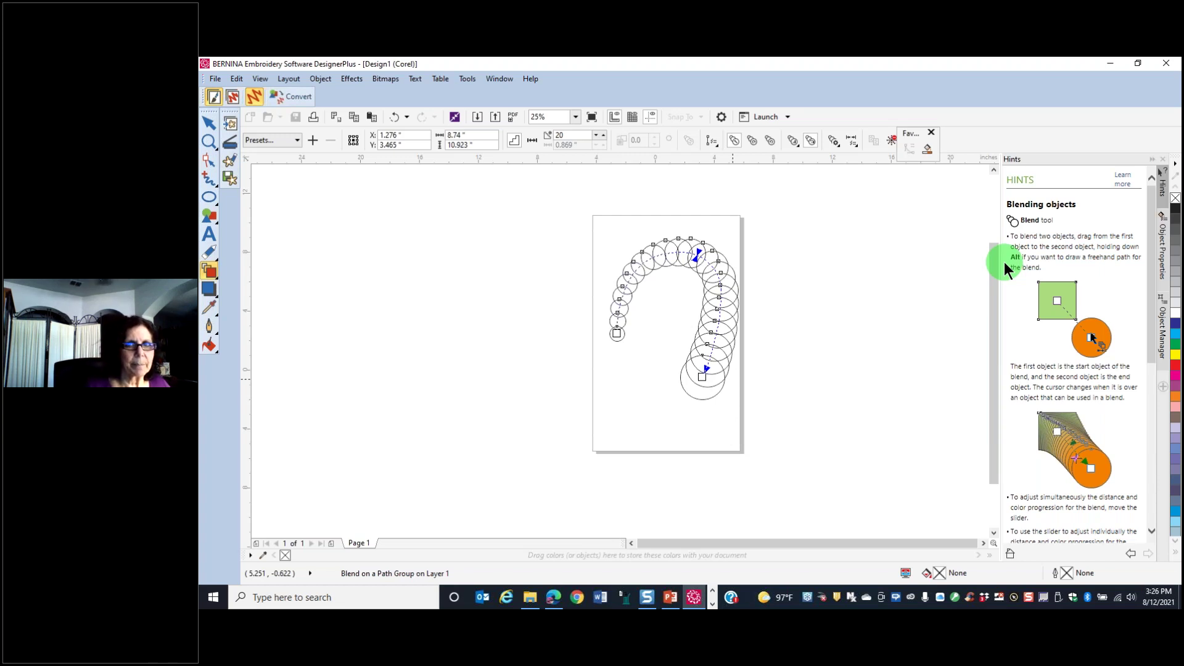
Step: Set the number of blend steps to 8 and activate the Pick tool
double_click(569, 135)
text(8)
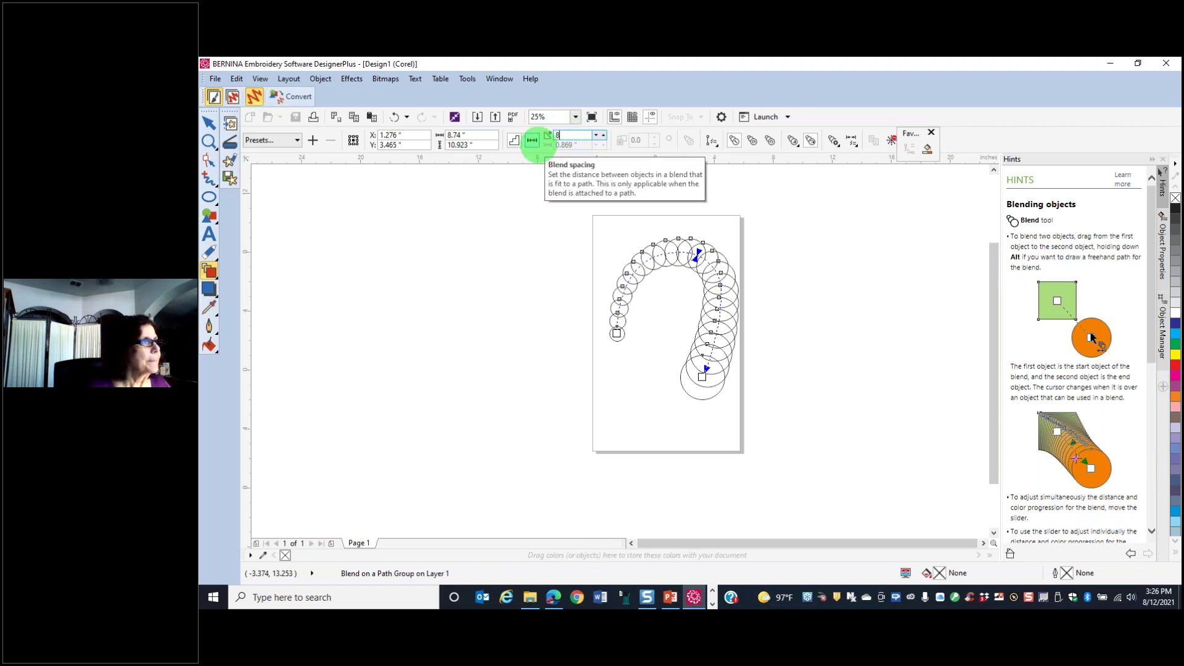
key(Return)
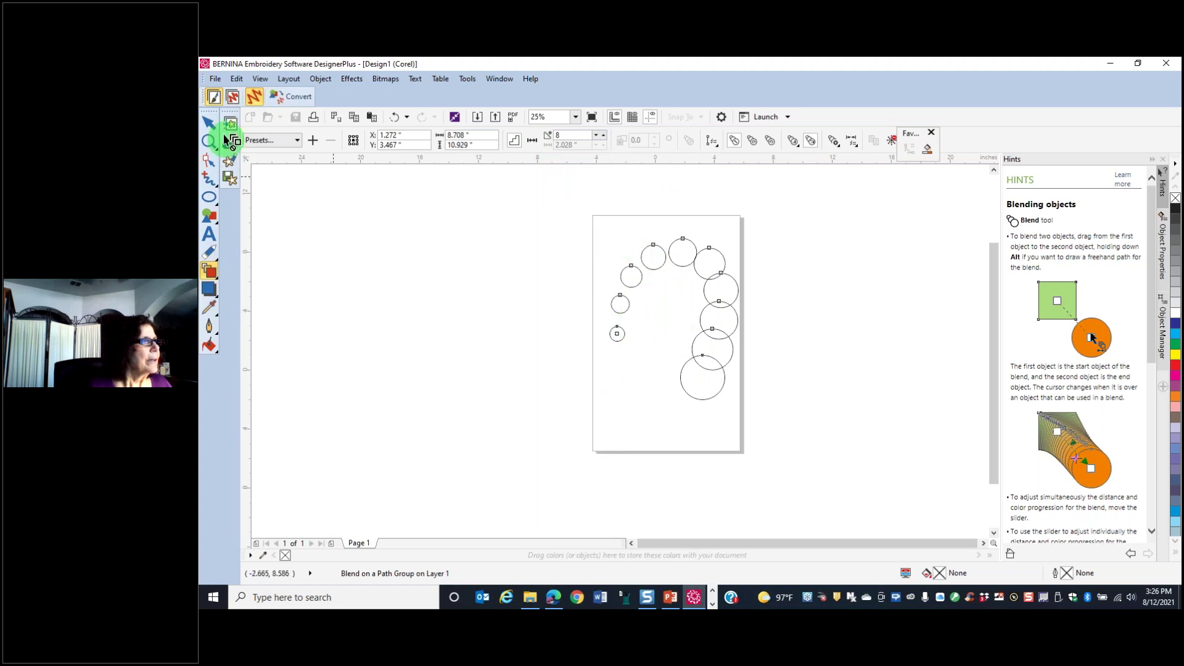
mouse_move(495, 217)
mouse_down()
mouse_move(534, 345)
mouse_move(555, 347)
mouse_move(287, 102)
mouse_move(472, 292)
mouse_move(462, 290)
mouse_move(573, 302)
mouse_move(259, 111)
mouse_move(211, 132)
mouse_up()
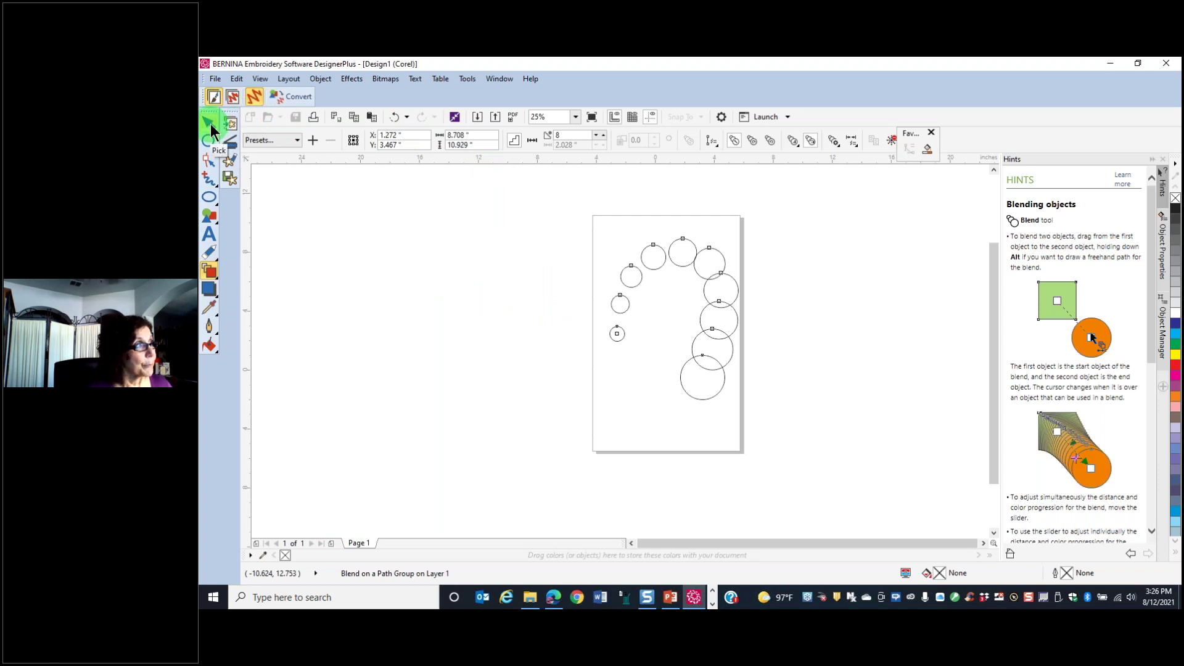
click(210, 124)
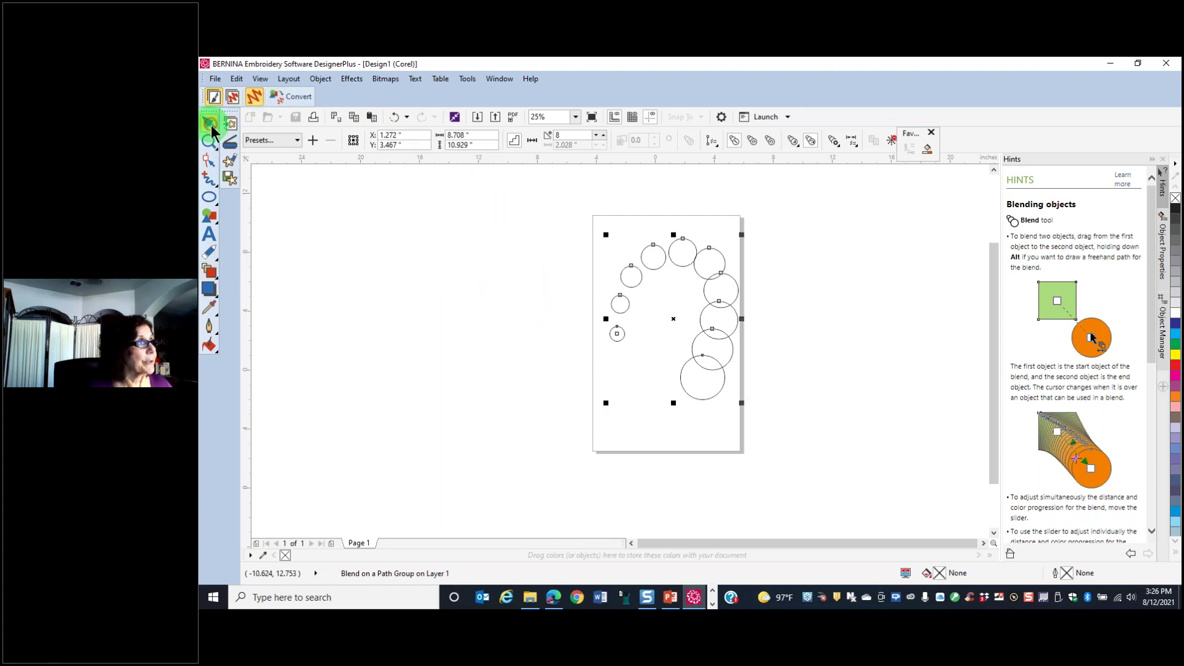
right_click(724, 374)
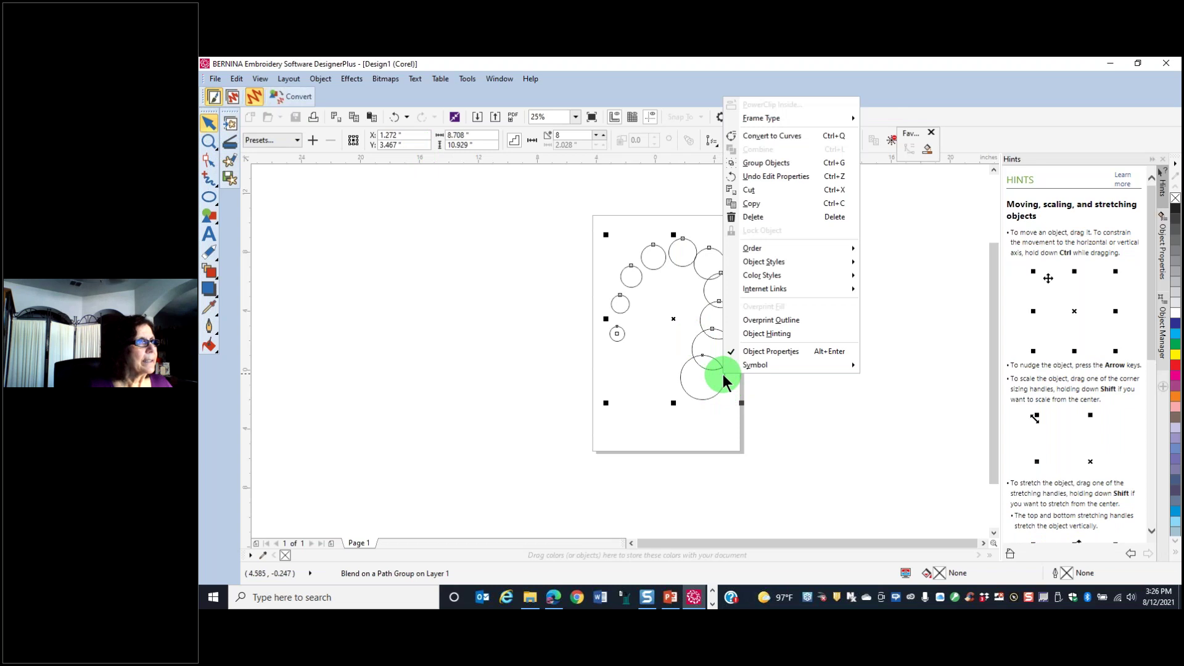
mouse_move(727, 367)
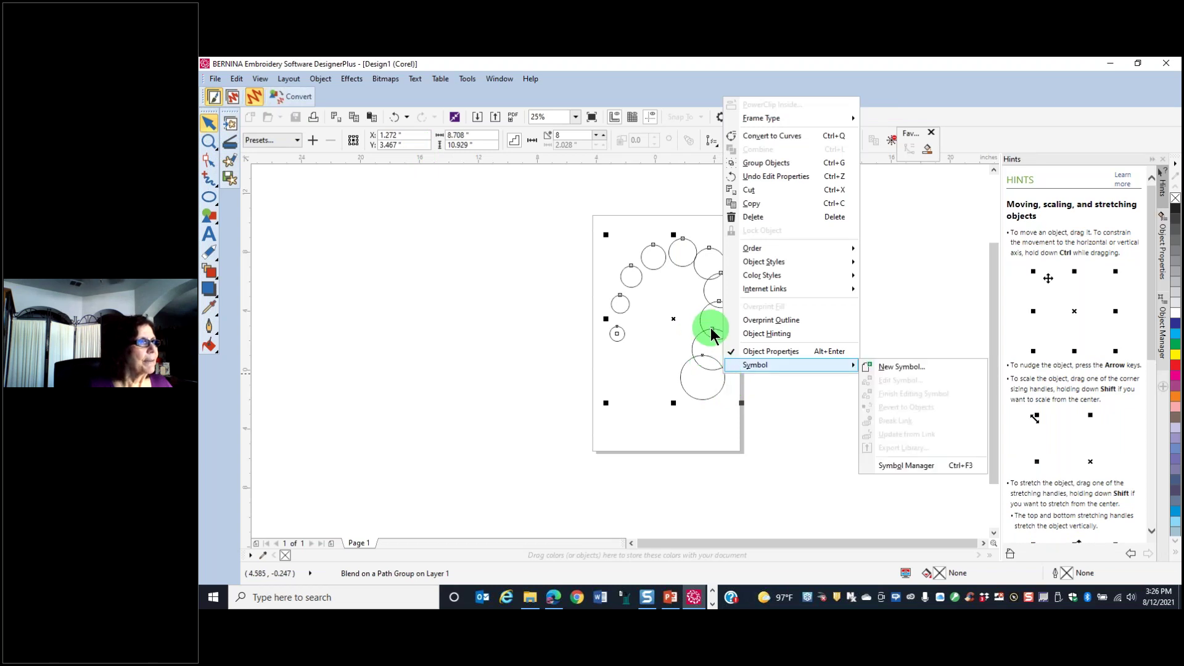
click(711, 333)
right_click(708, 336)
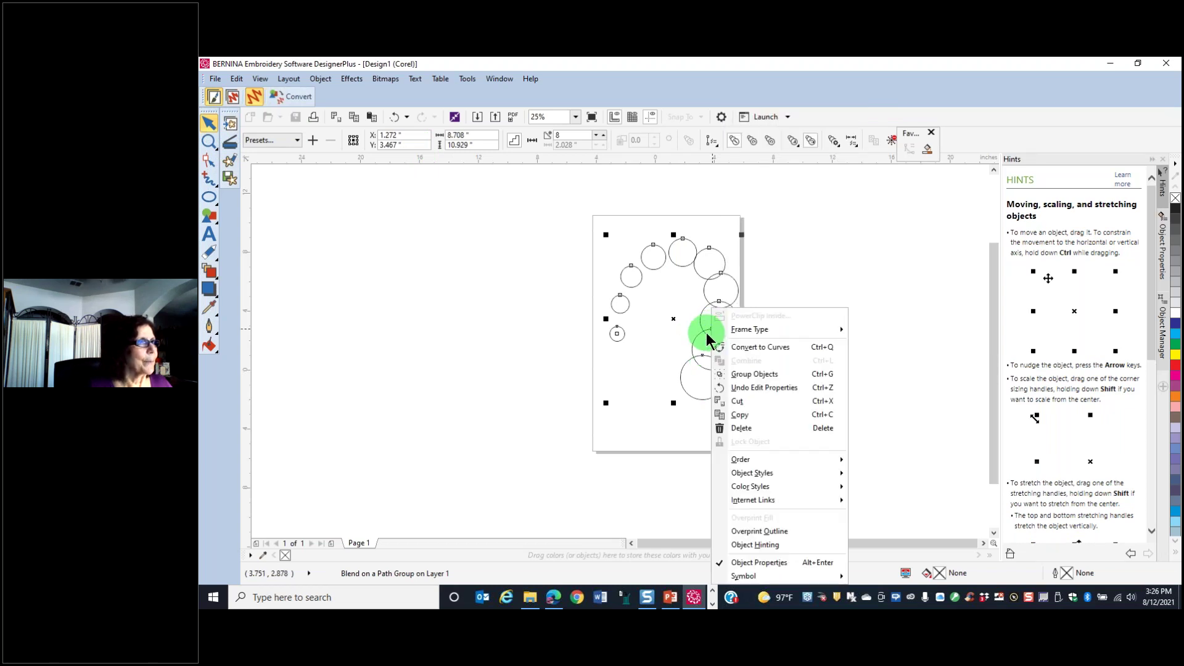
click(707, 333)
Step: Break the circle blend apart and deselect everything
right_click(704, 330)
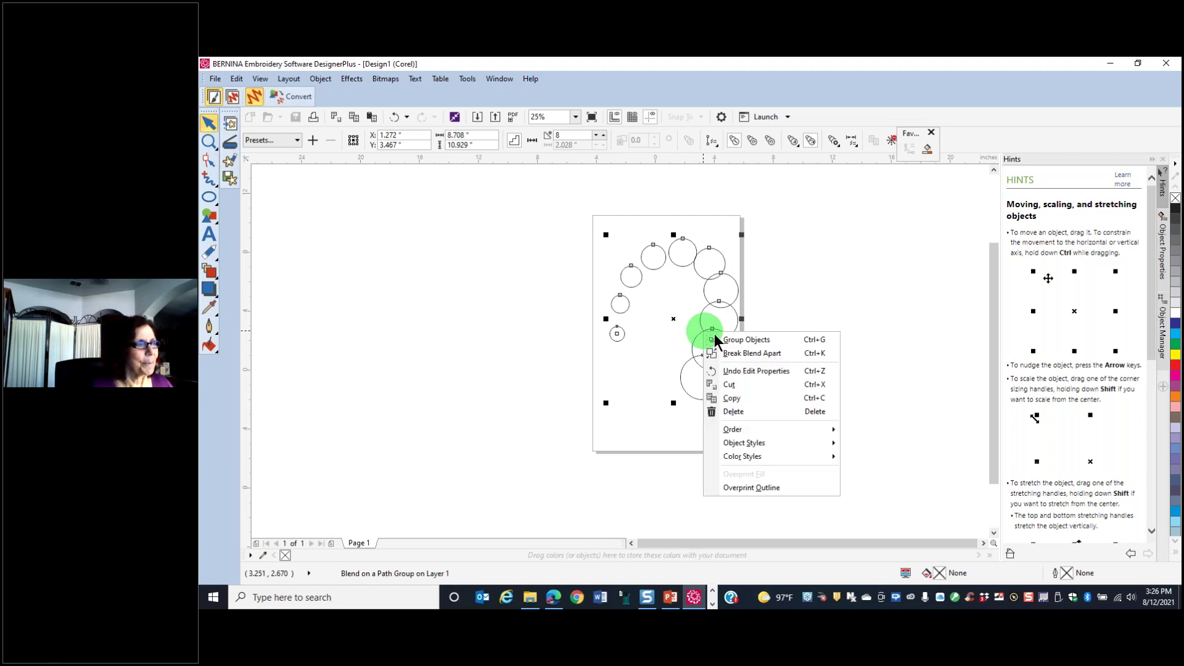
click(746, 354)
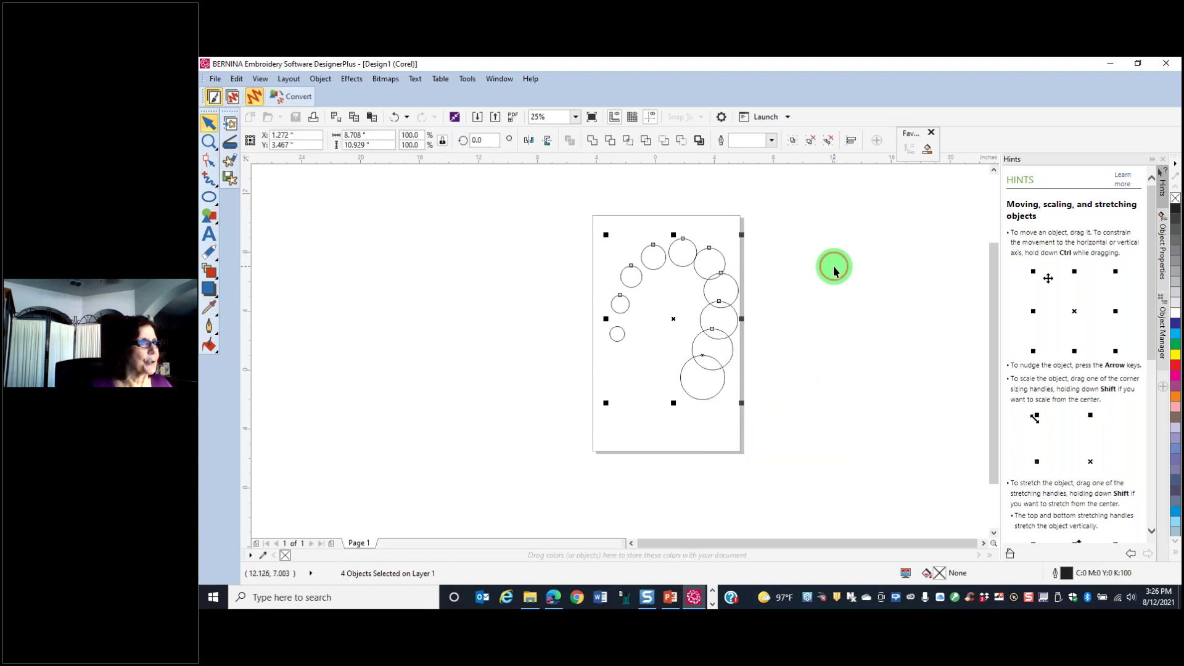
click(802, 254)
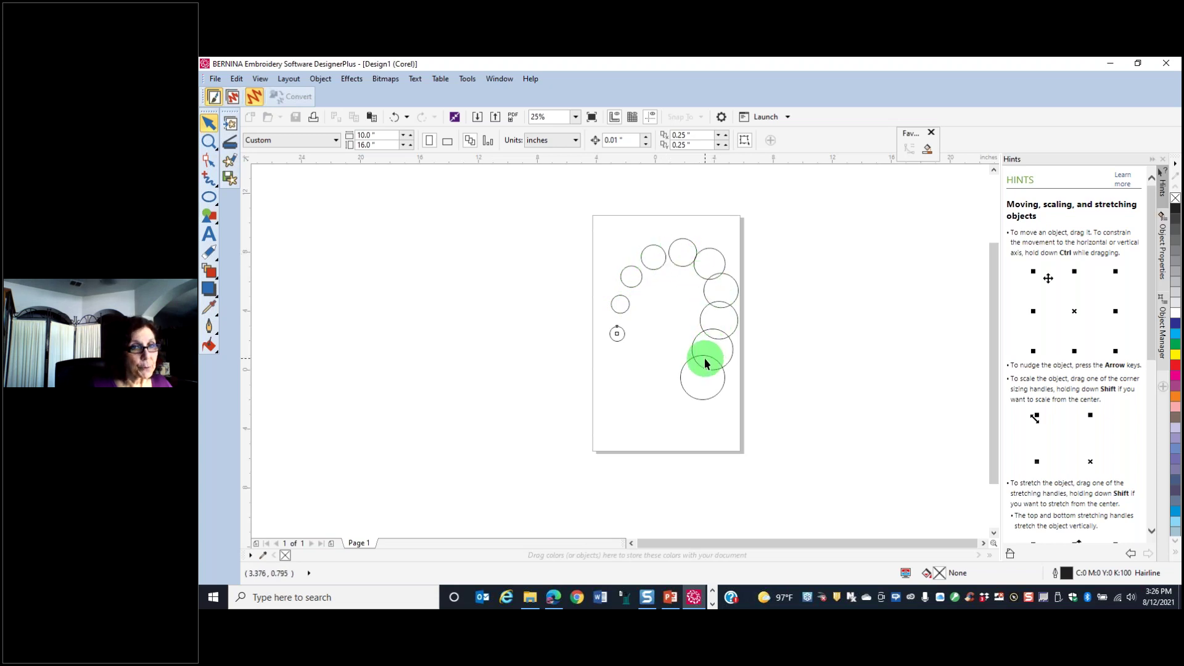
Step: Ungroup the eight intermediate circles of the separated blend and deselect everything
click(718, 276)
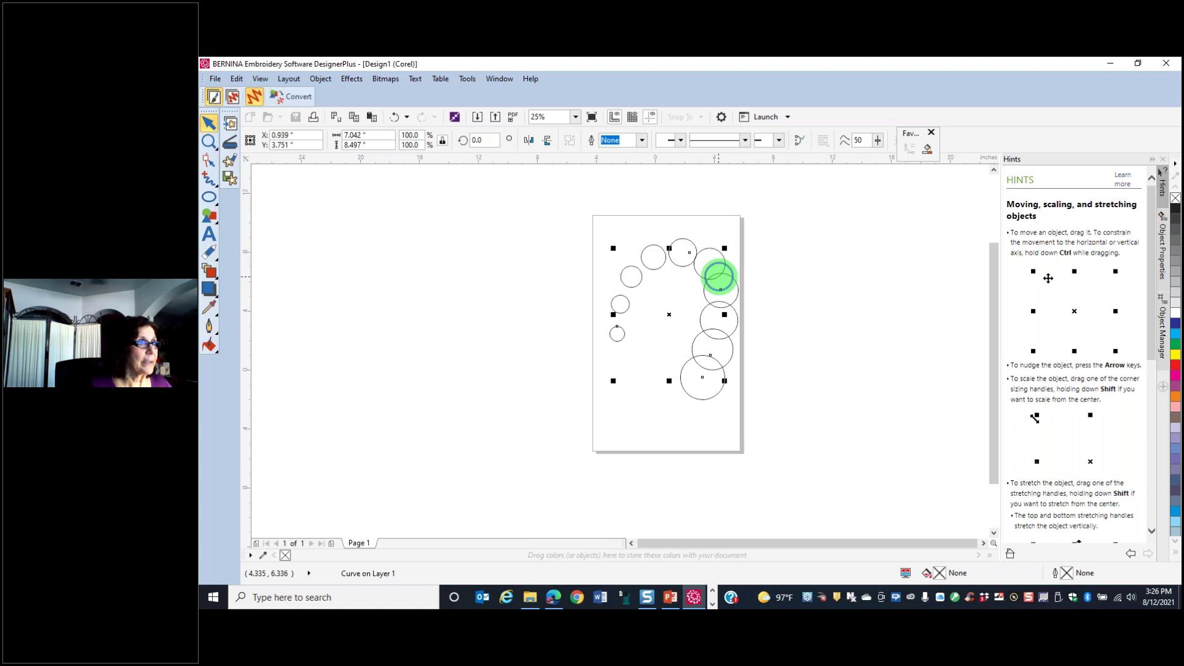
right_click(719, 277)
click(688, 257)
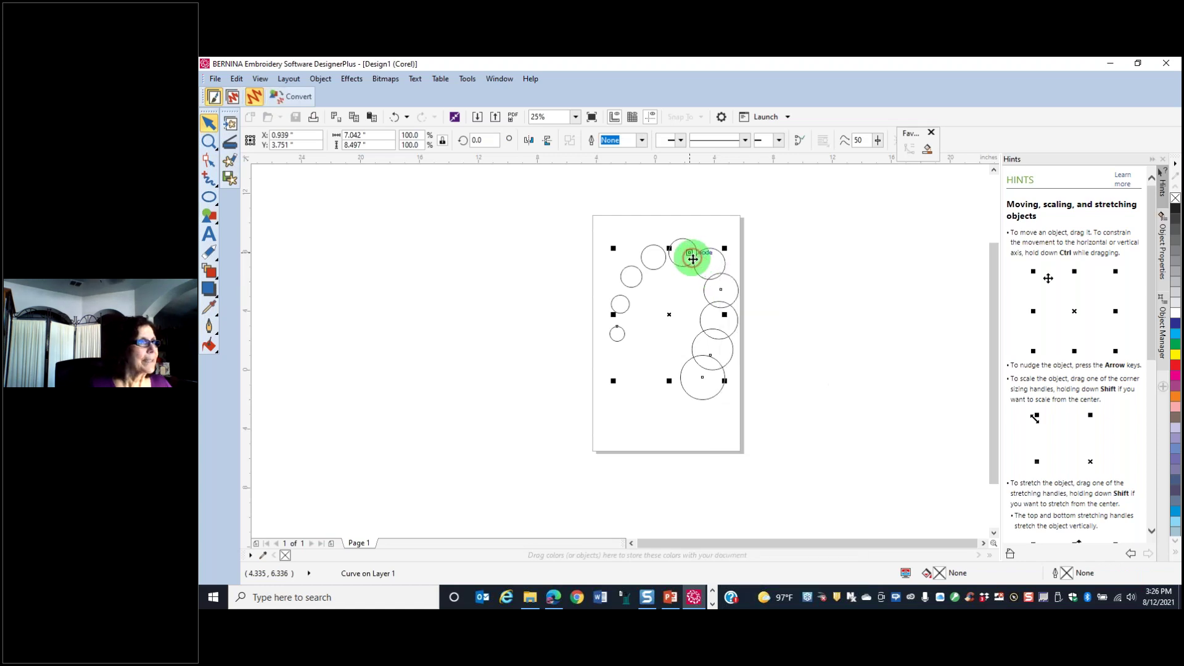
right_click(694, 260)
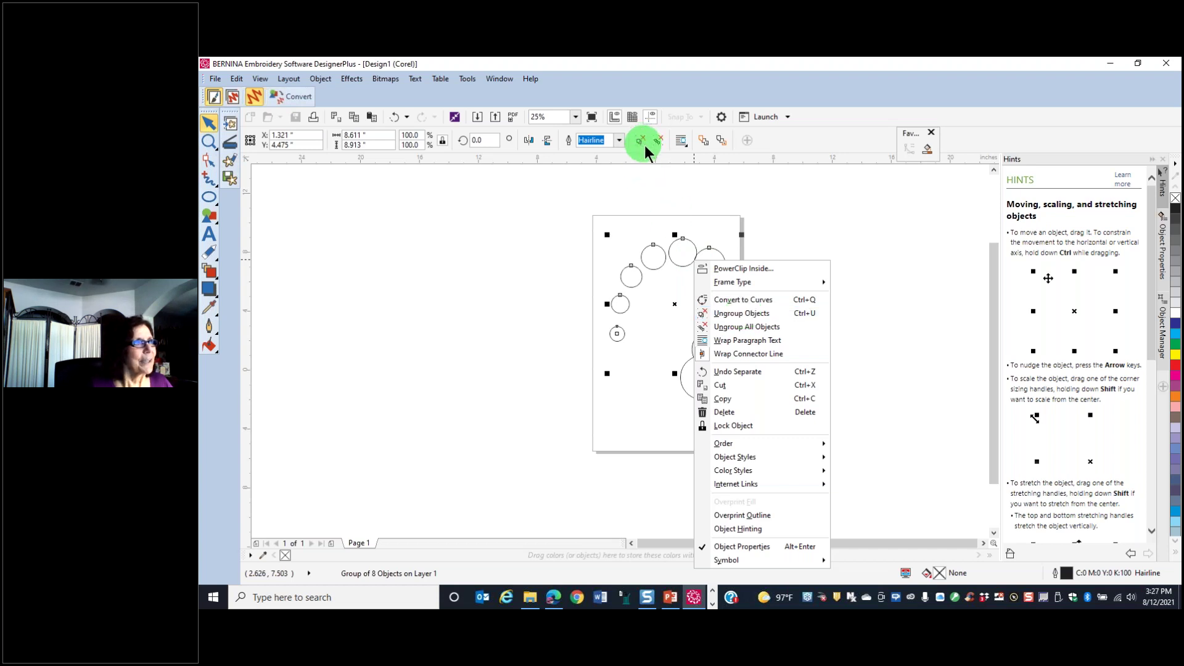
click(735, 314)
click(821, 277)
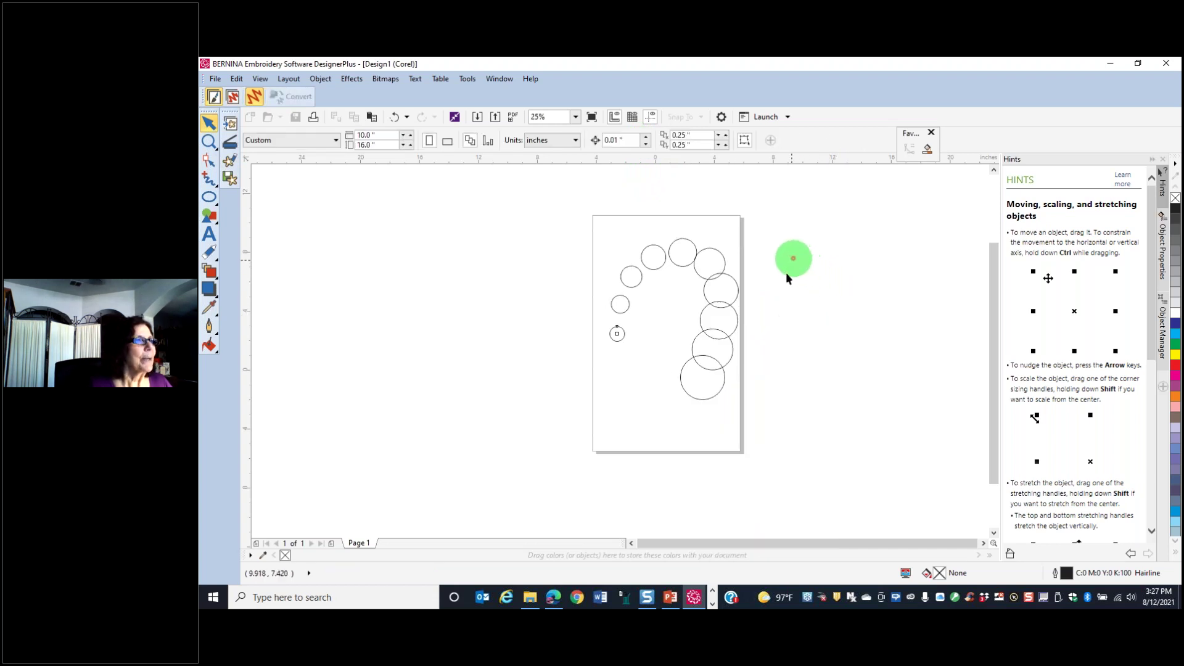
Step: Move the largest circle and the second-largest circle down and inward so they stand apart along the arc
click(706, 400)
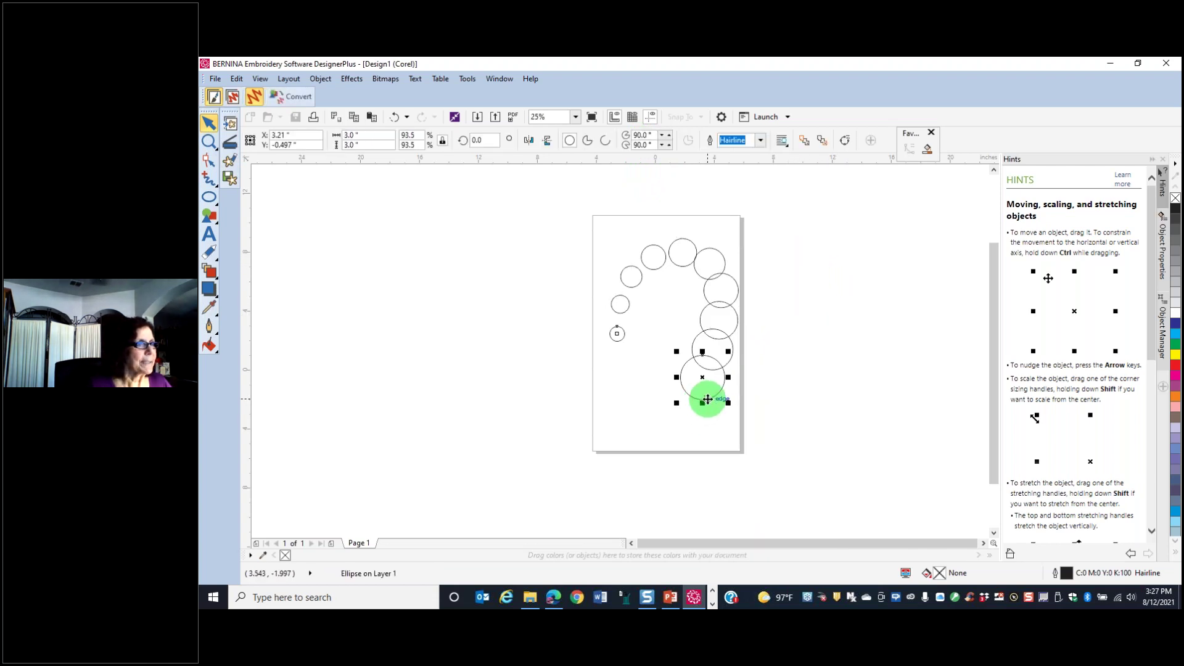
drag(708, 399, 702, 413)
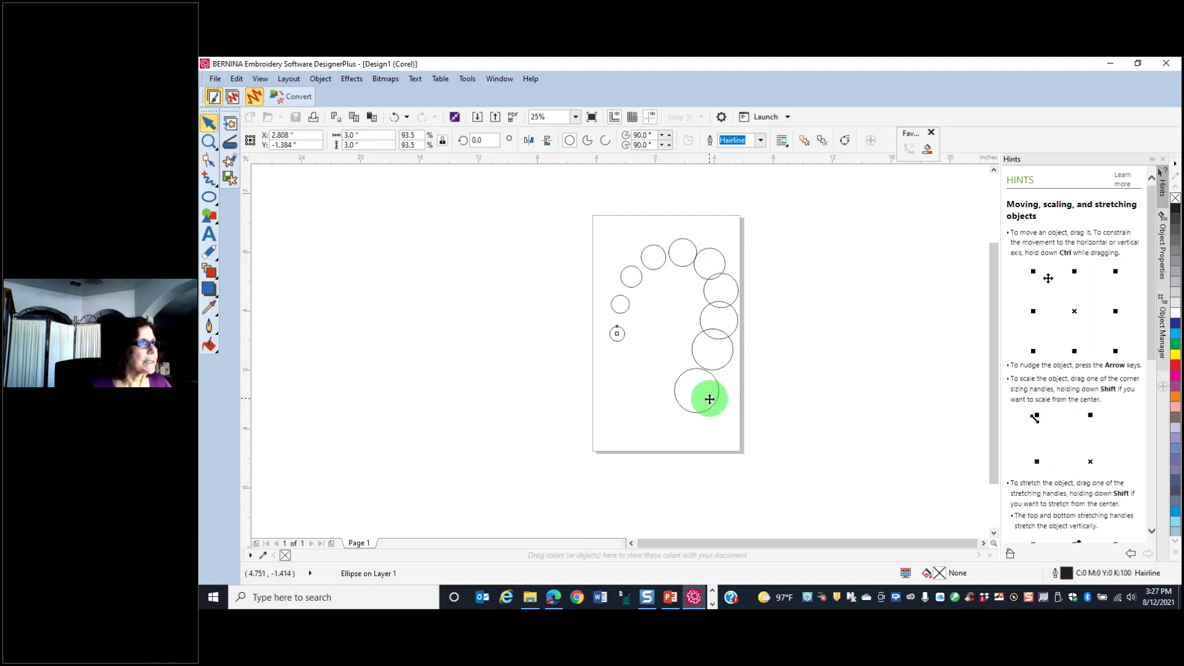
drag(713, 406, 700, 421)
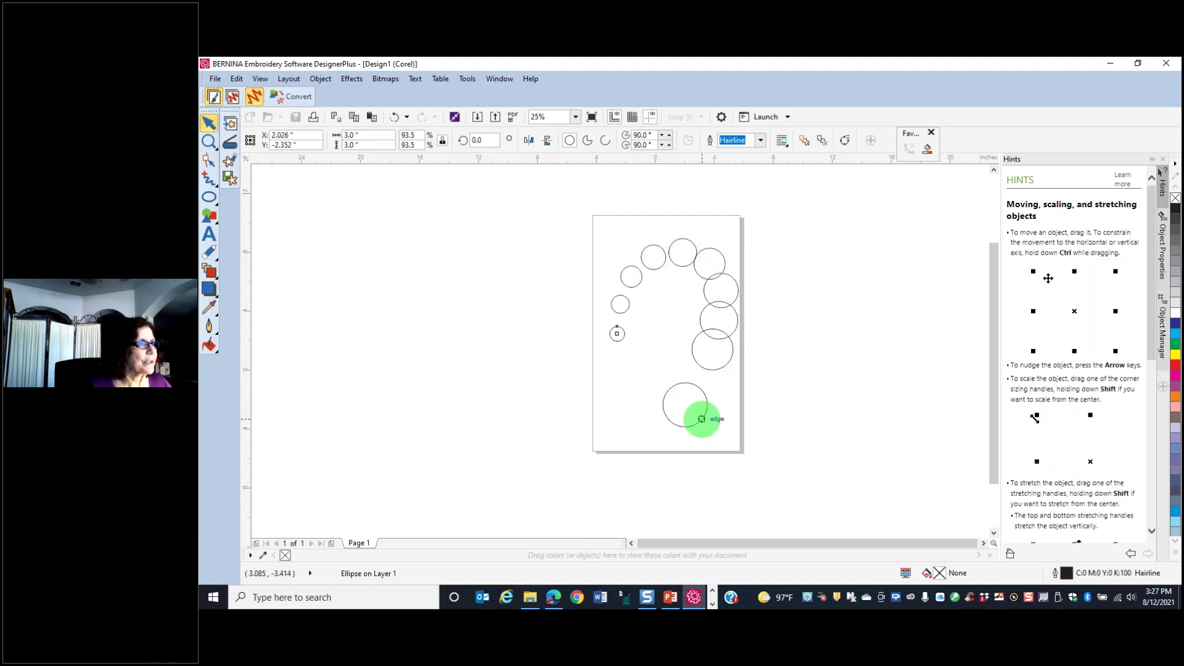
click(723, 366)
drag(723, 366, 720, 380)
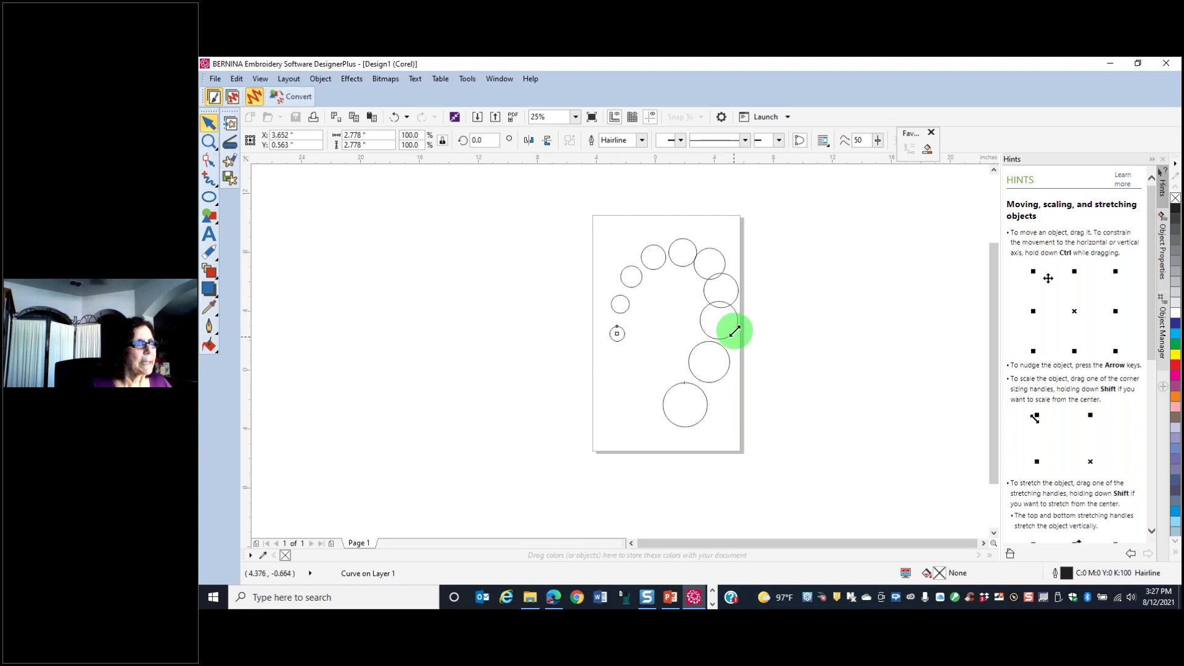
Step: Spread the overlapping circles in the upper part of the arc outward so that they are separated
click(685, 240)
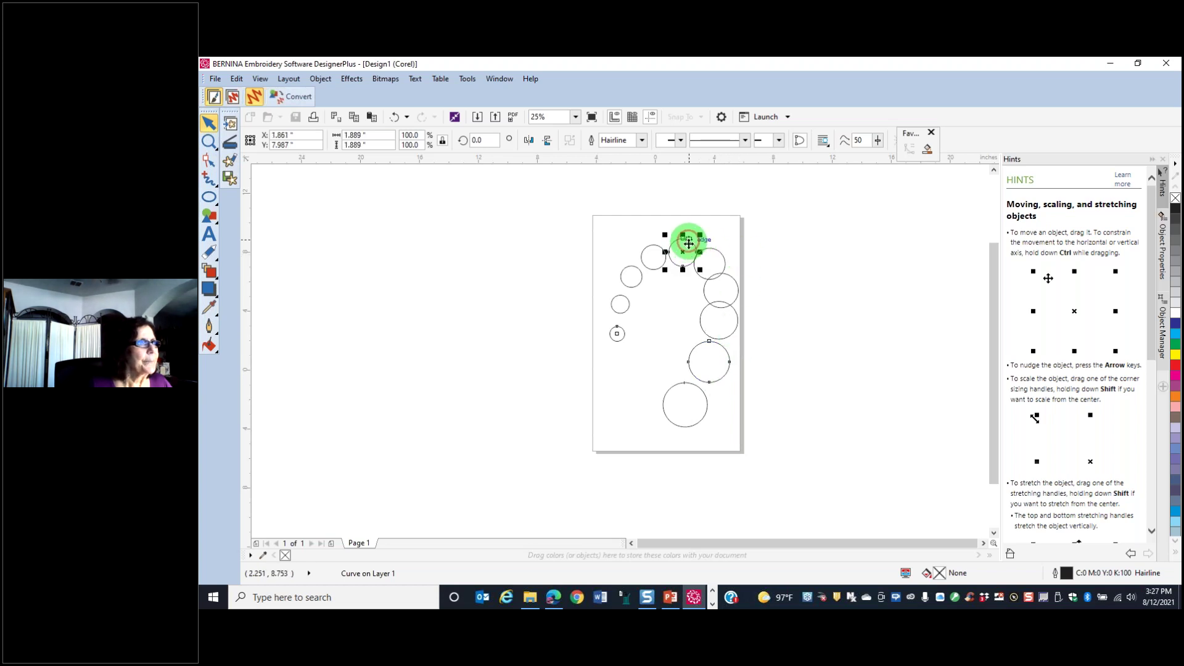
drag(686, 239, 740, 269)
click(737, 281)
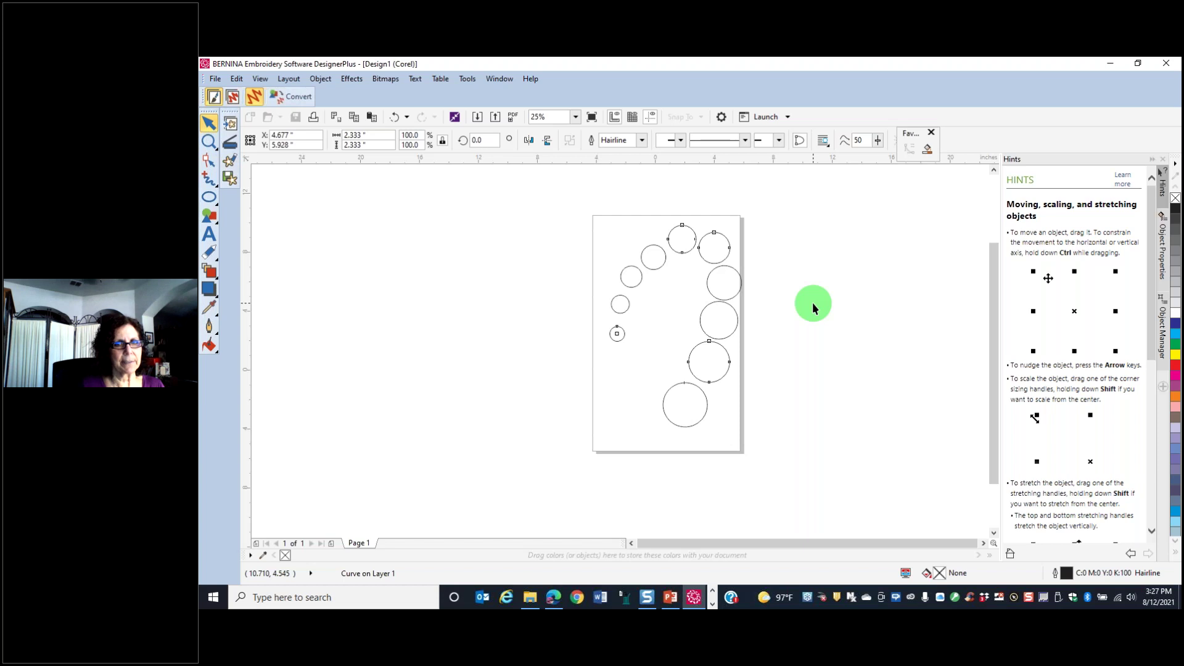
Step: Try converting all the circles to embroidery, and undo the conversion to get back to the artwork
key(ctrl+a)
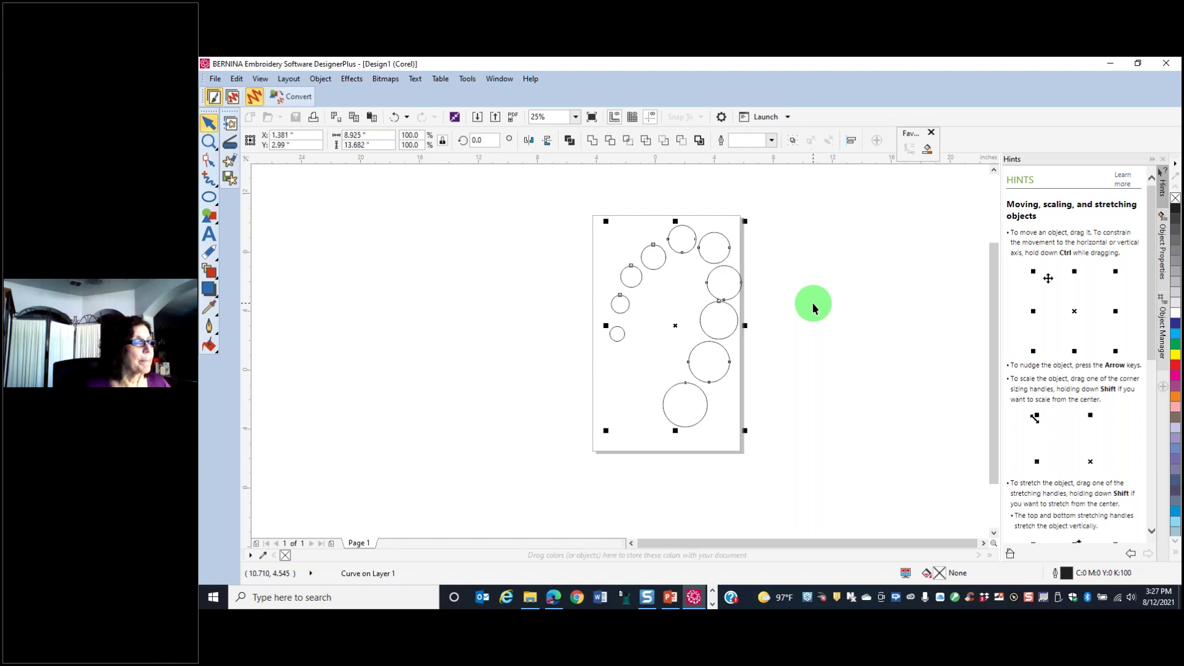
click(296, 99)
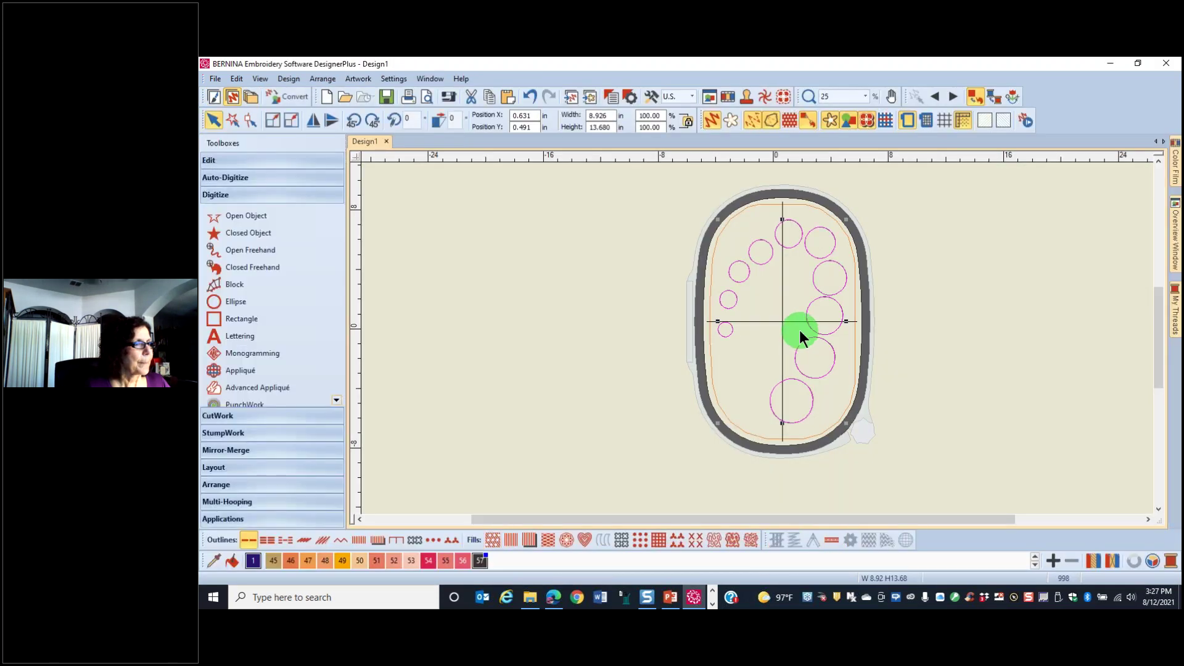
click(530, 97)
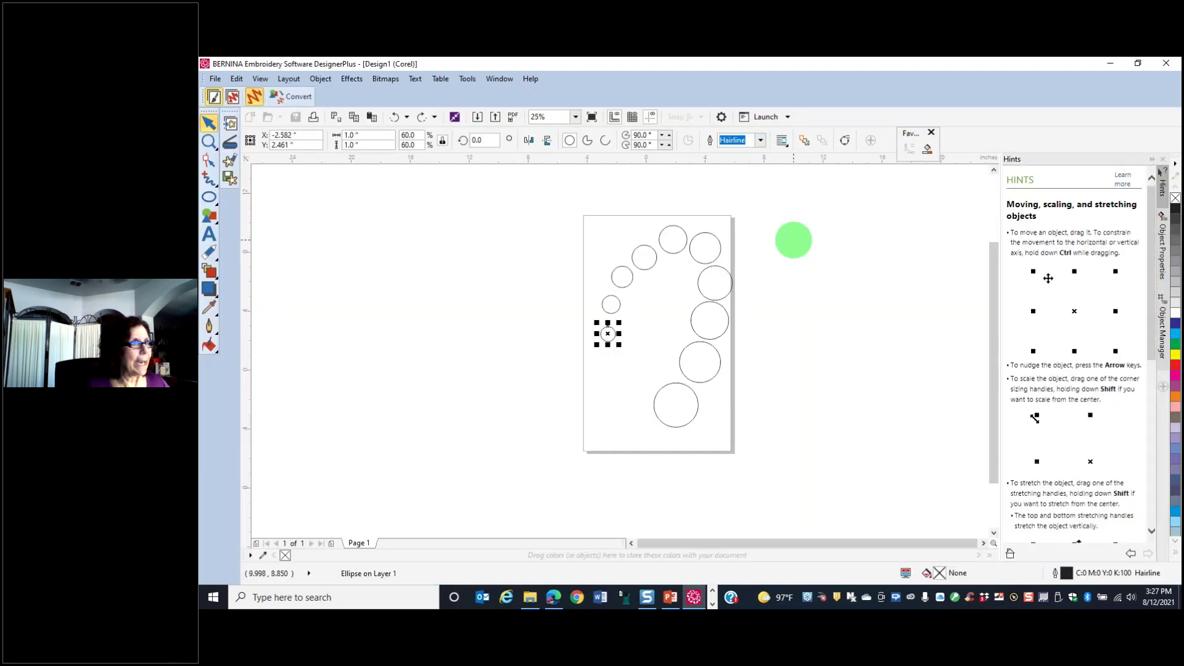
Step: Show the artwork in Wireframe view and delete the invisible blend path running through the circles
click(520, 388)
click(643, 259)
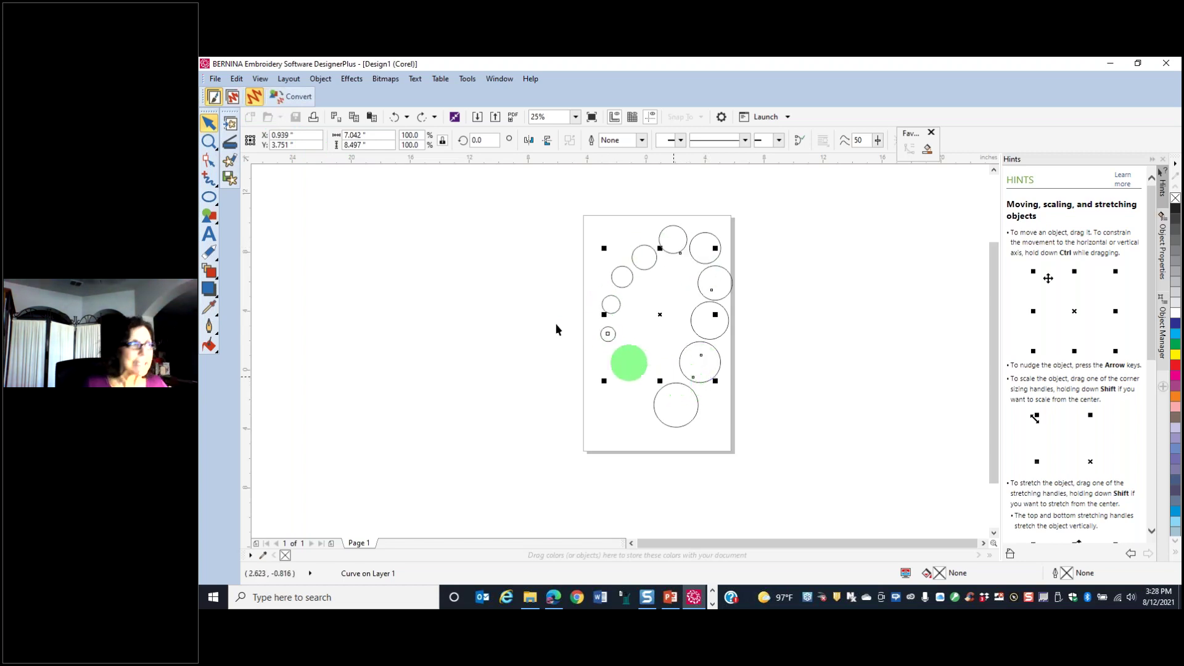
click(260, 81)
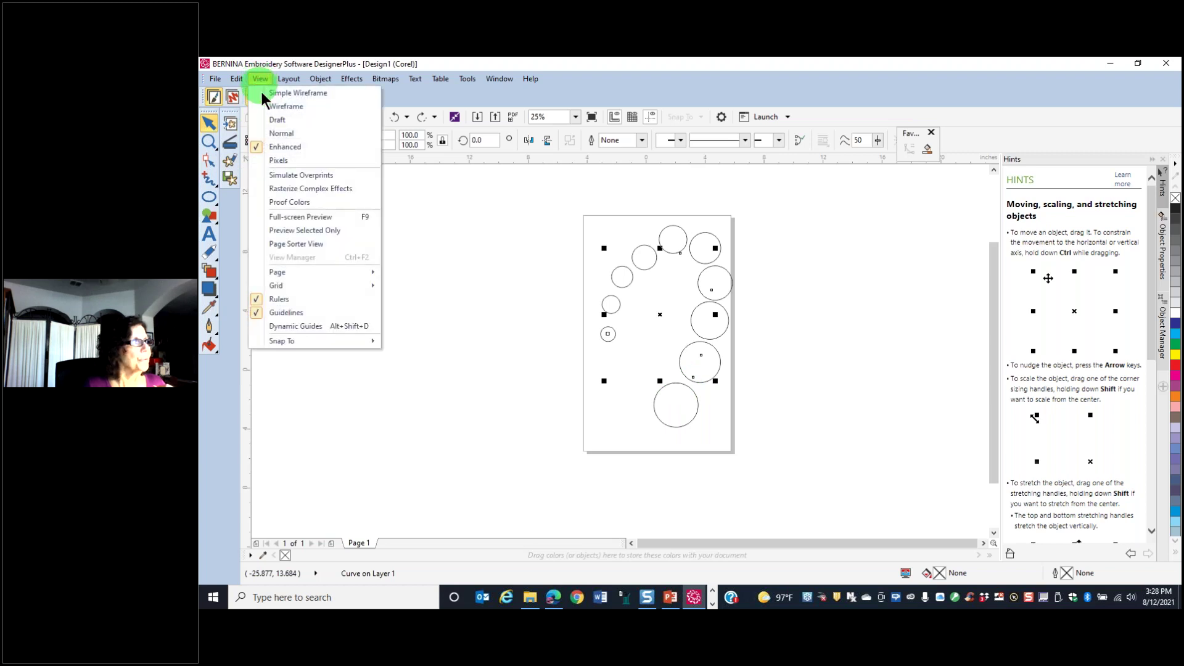
click(274, 108)
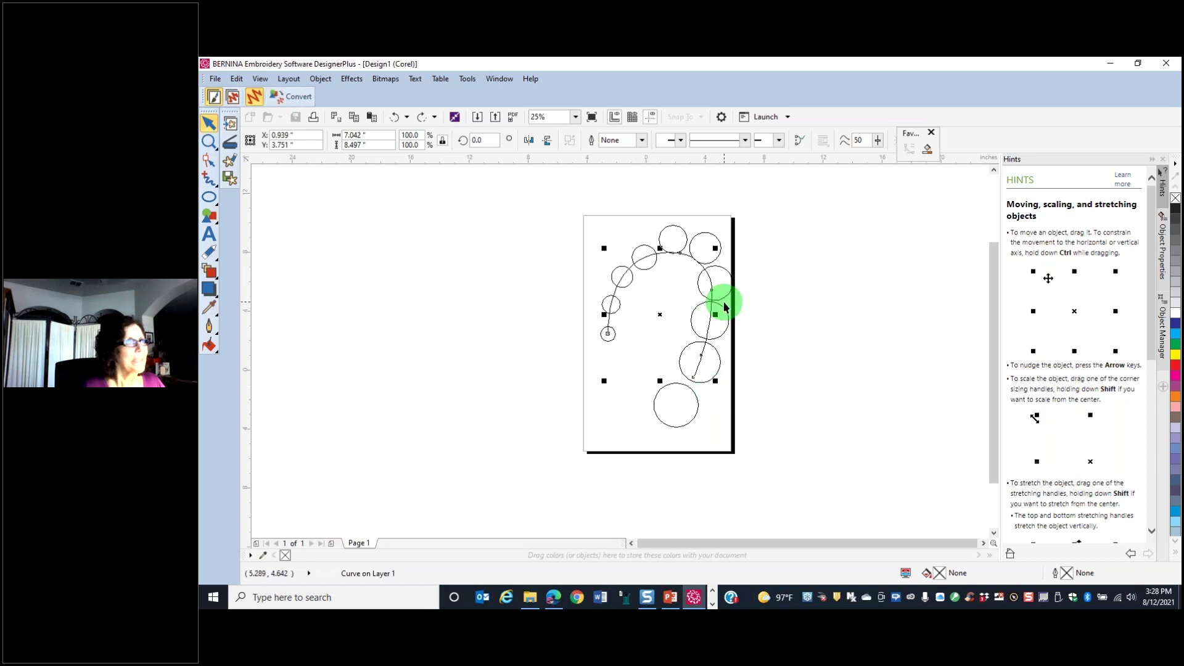
click(688, 255)
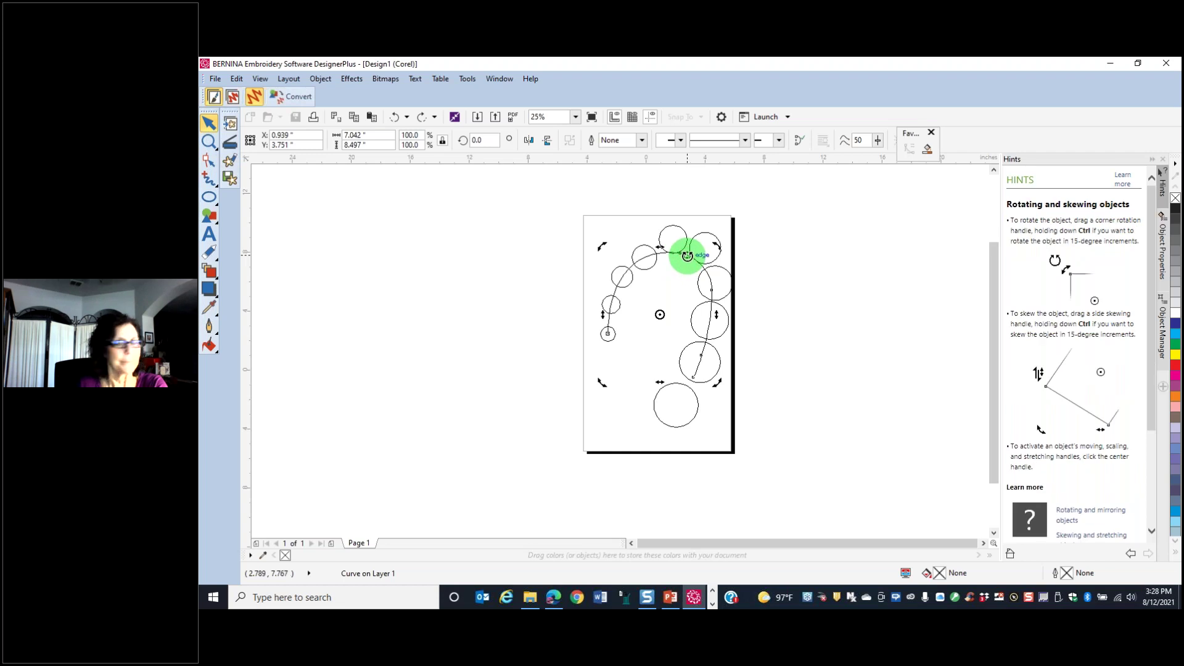
key(Delete)
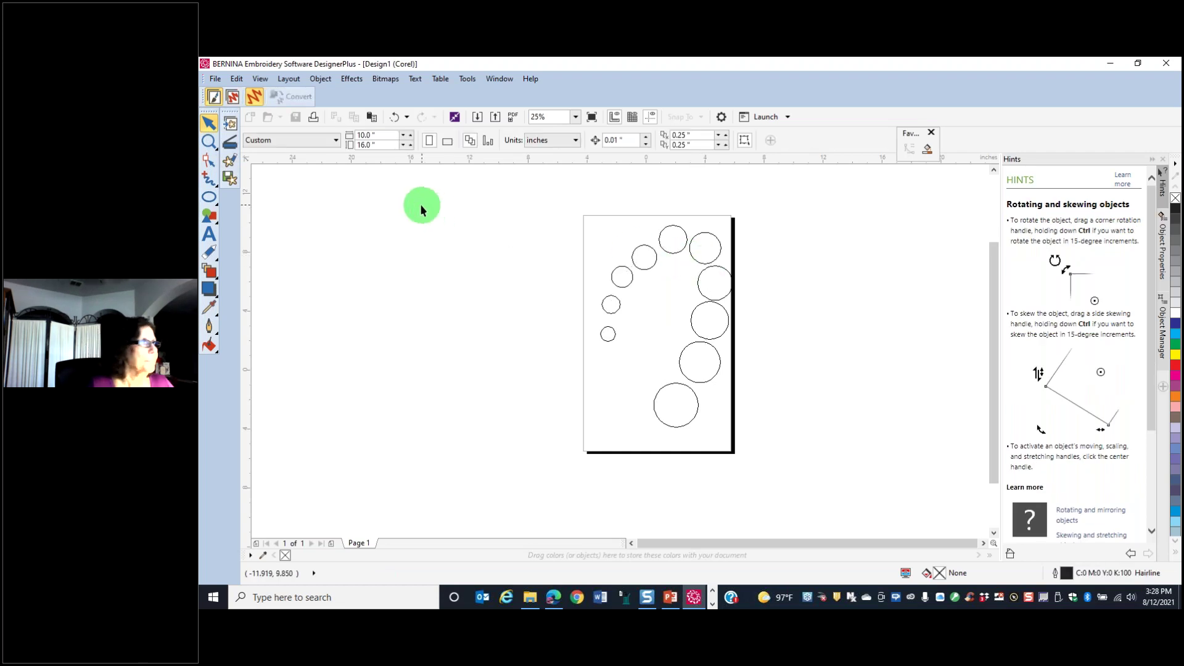
Step: Restore the Enhanced view and convert all the circles to embroidery
click(258, 79)
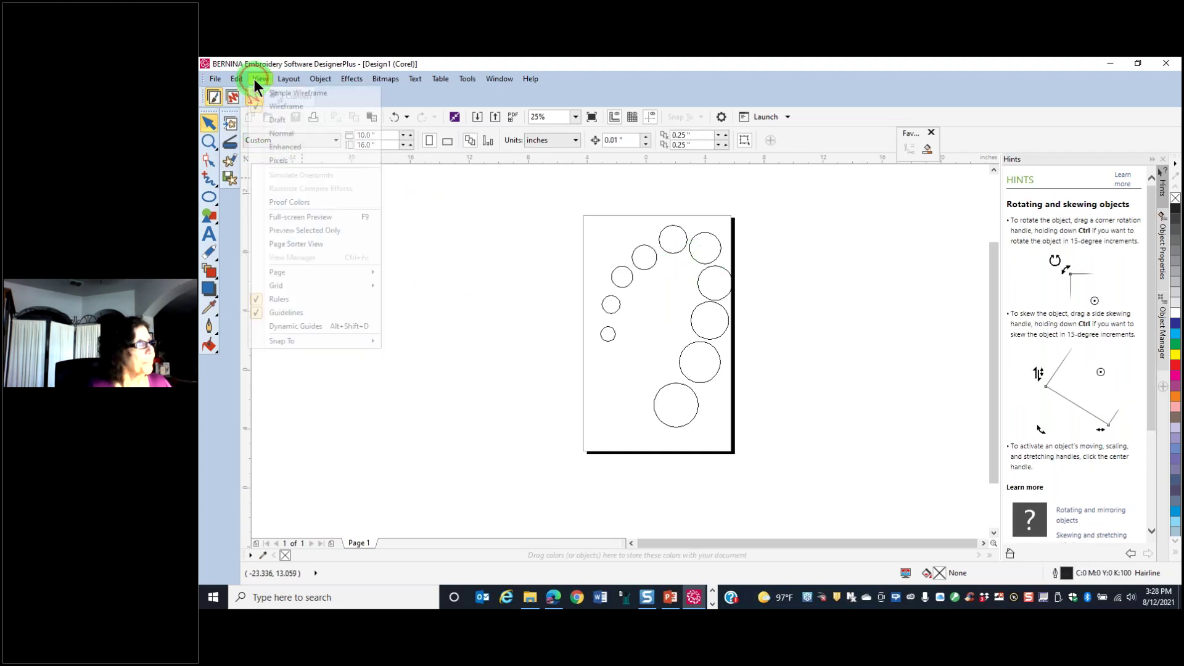
click(284, 147)
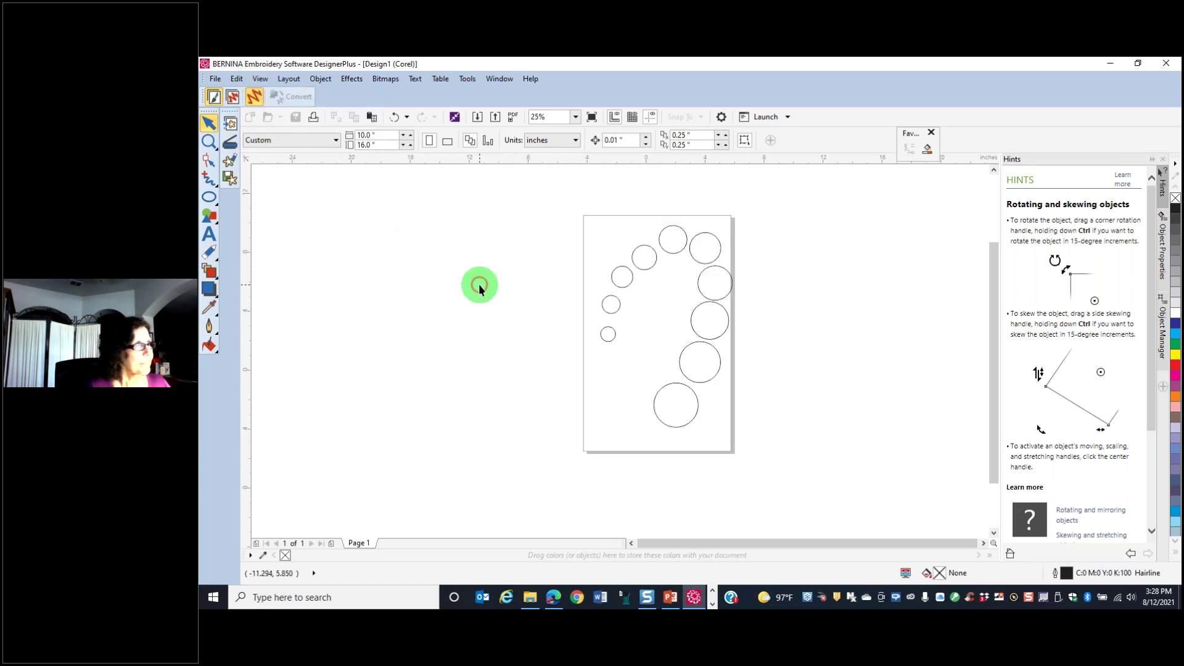
key(ctrl+a)
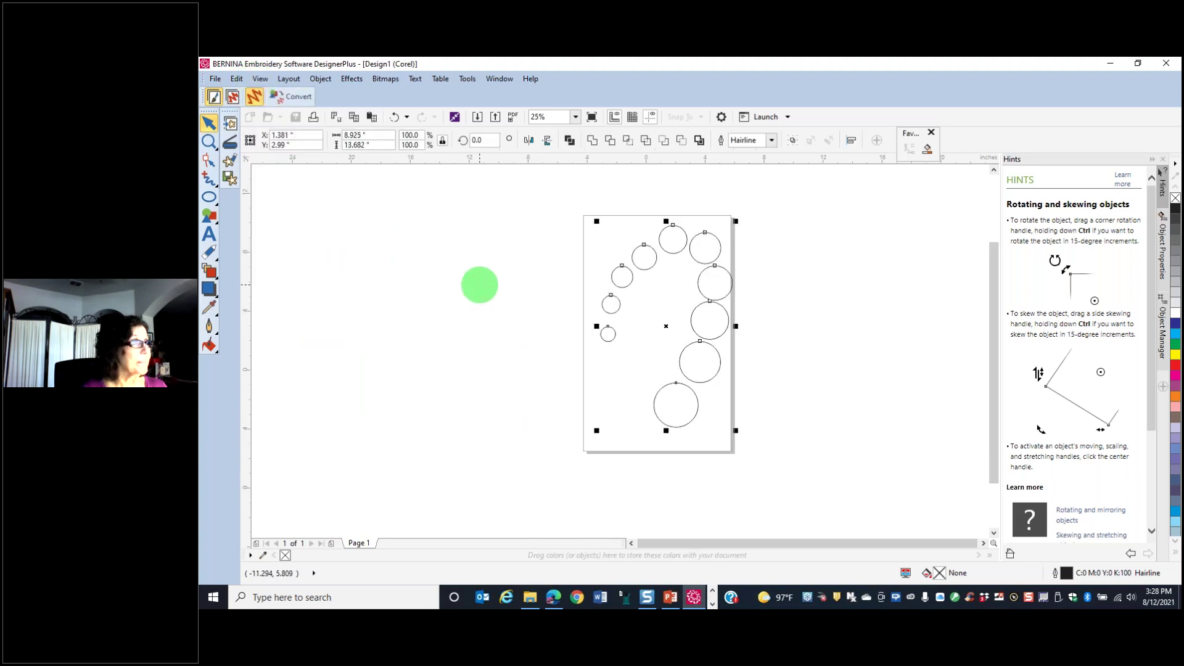
click(312, 118)
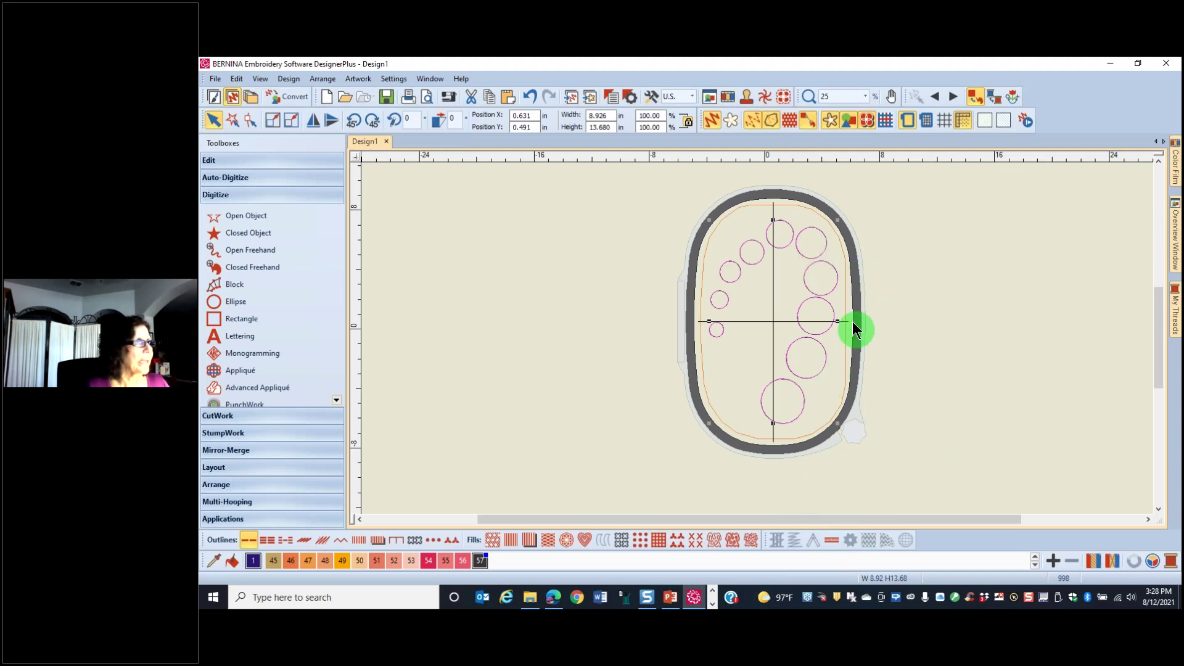
Step: Assign thread color 5 (red) to all the circles and deselect them
click(1036, 558)
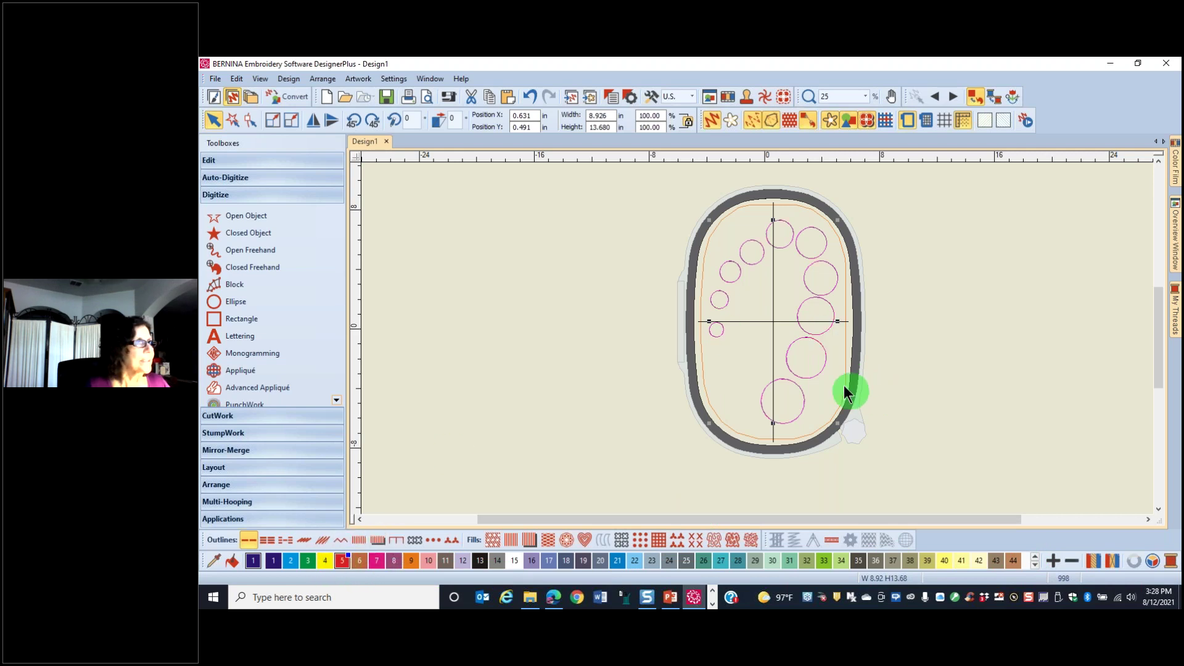
scroll(756, 336, up, 2)
scroll(718, 328, up, 4)
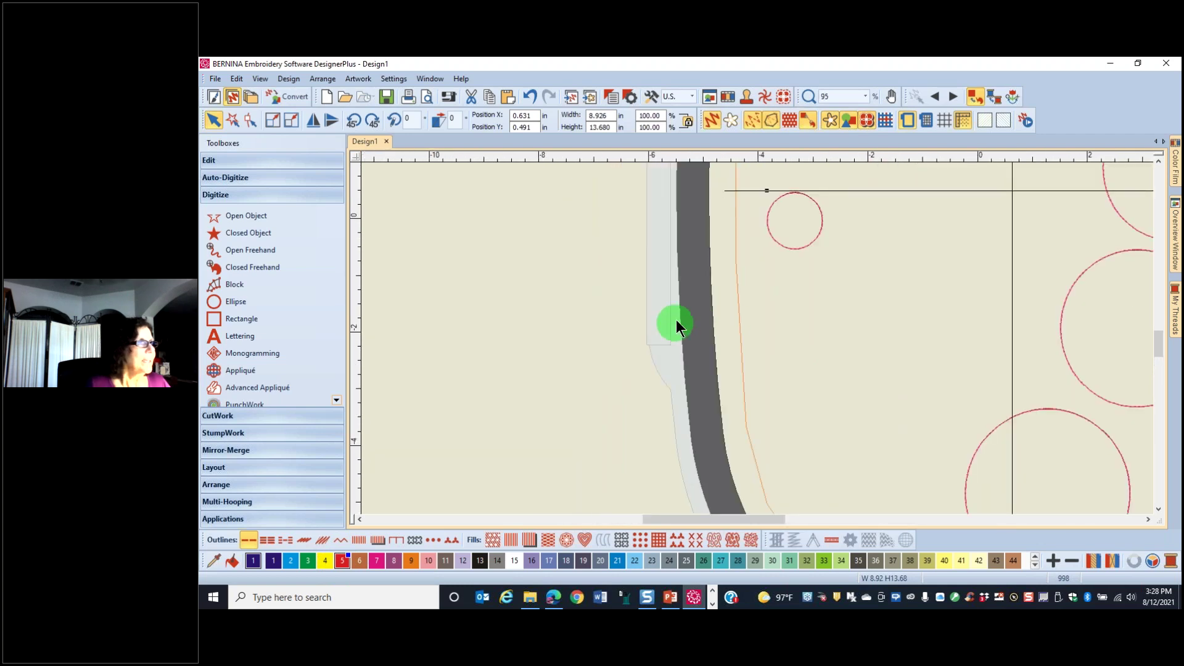
click(625, 314)
click(558, 327)
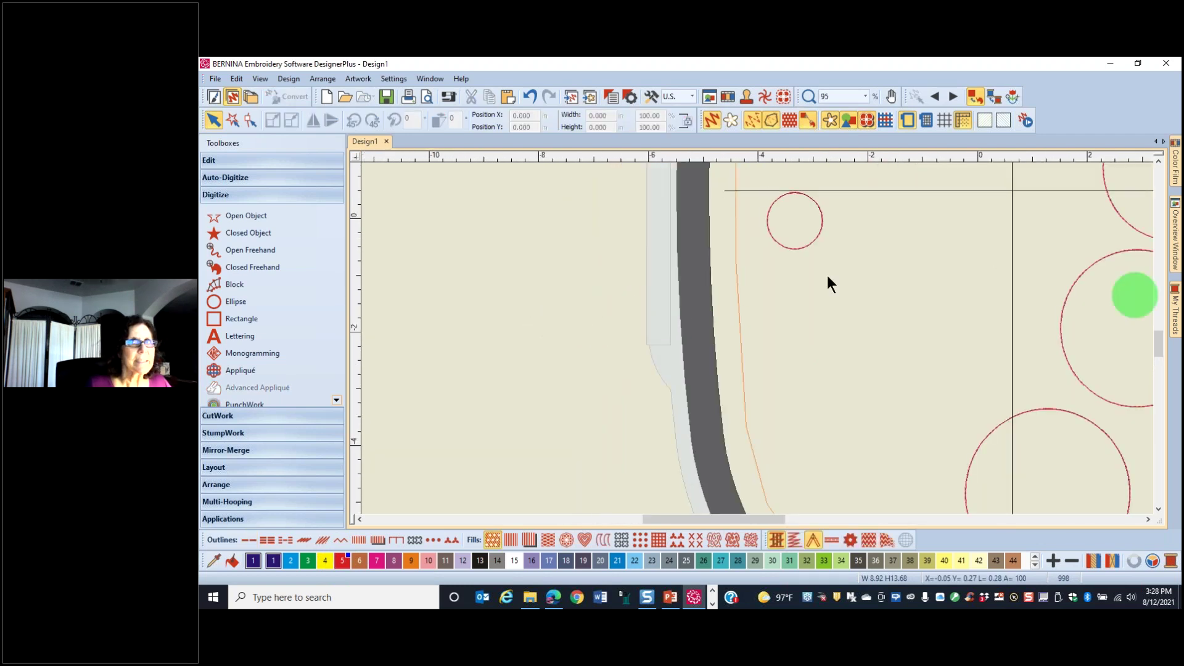
Step: Fill the smallest circle with Satin fill
click(801, 247)
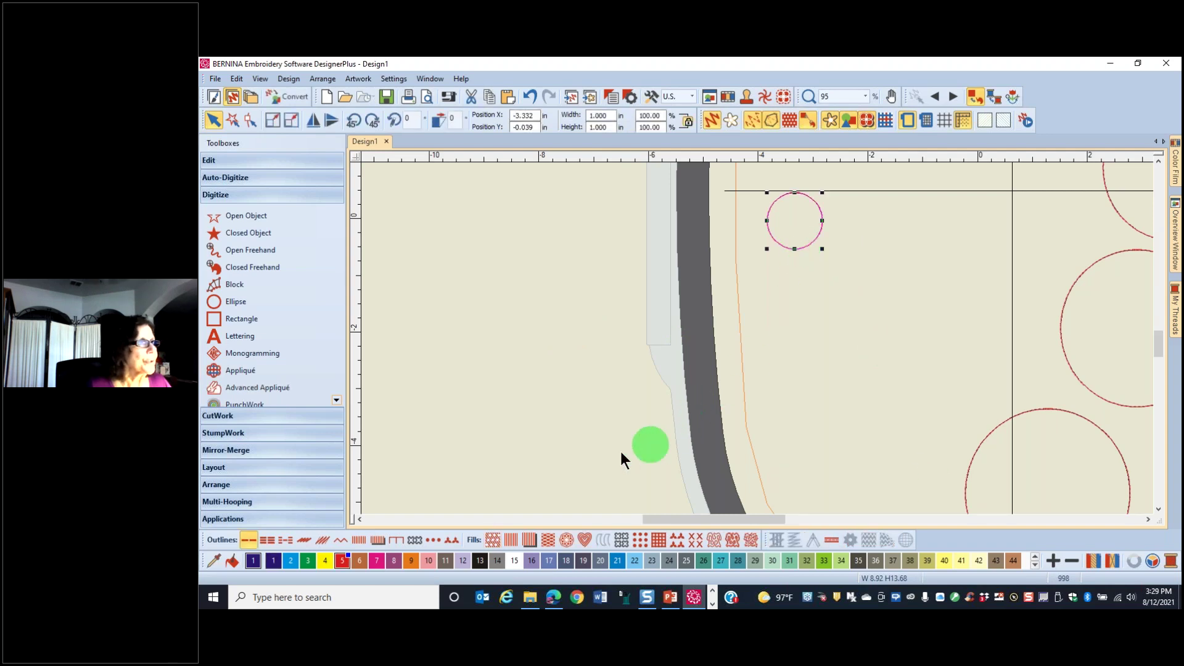
click(510, 541)
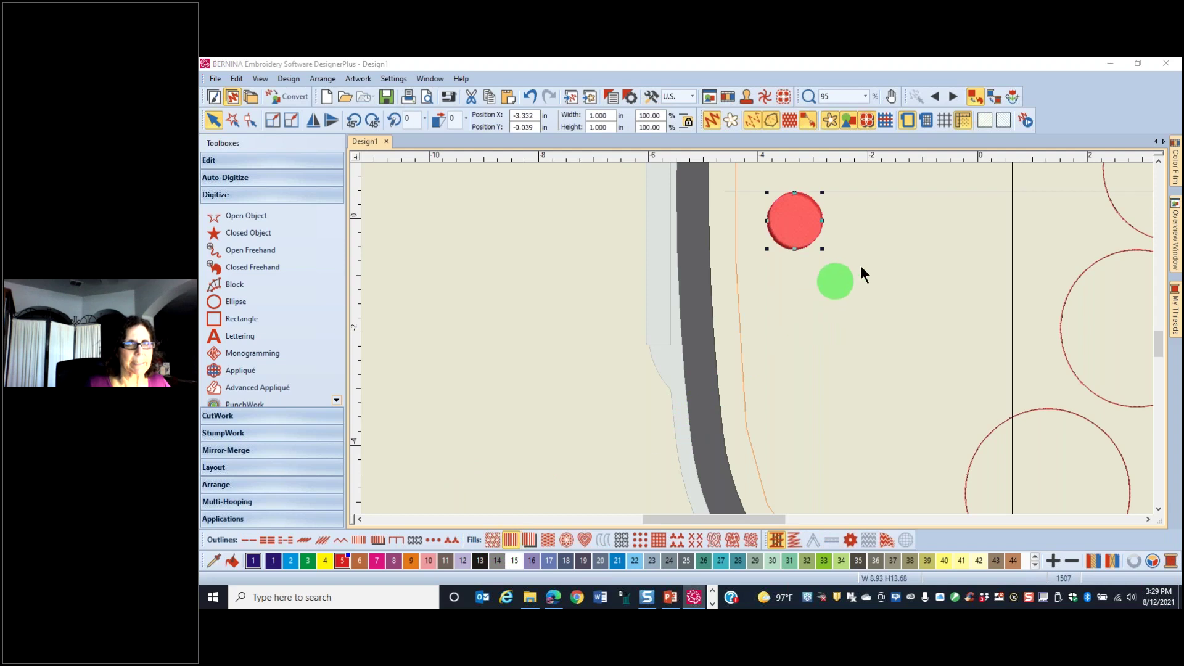
scroll(805, 204, up, 1)
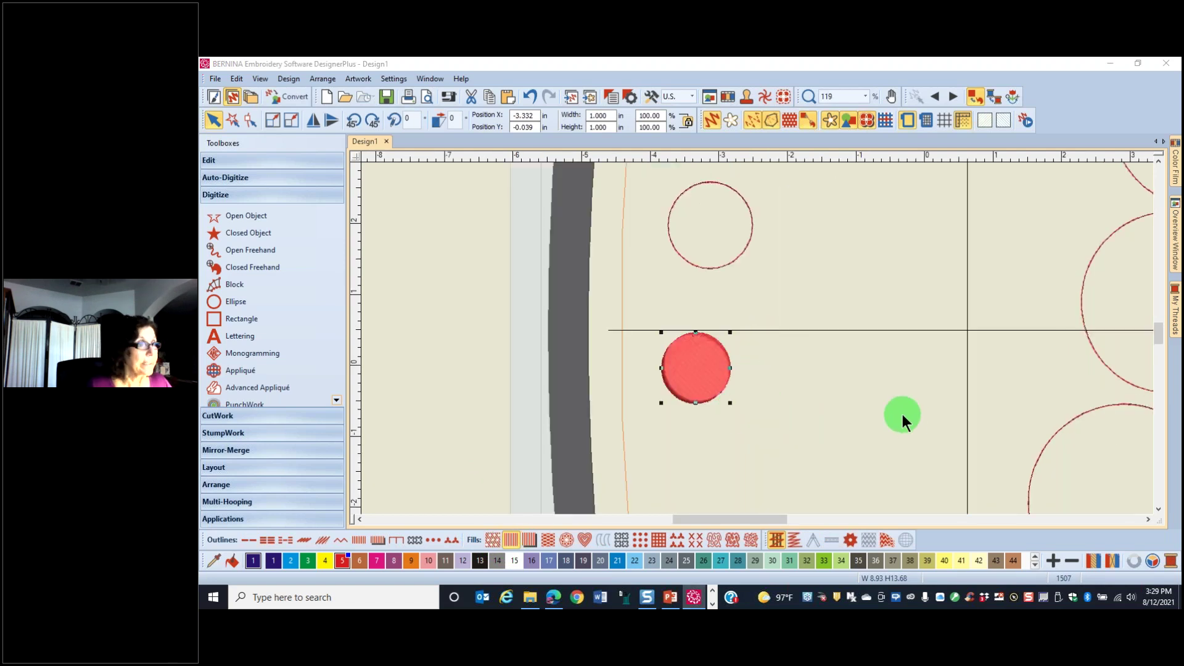
Step: Apply Elastic Fancy Fill to the smallest circle using pattern 005 Topaz (90) with the Single Row option
right_click(886, 540)
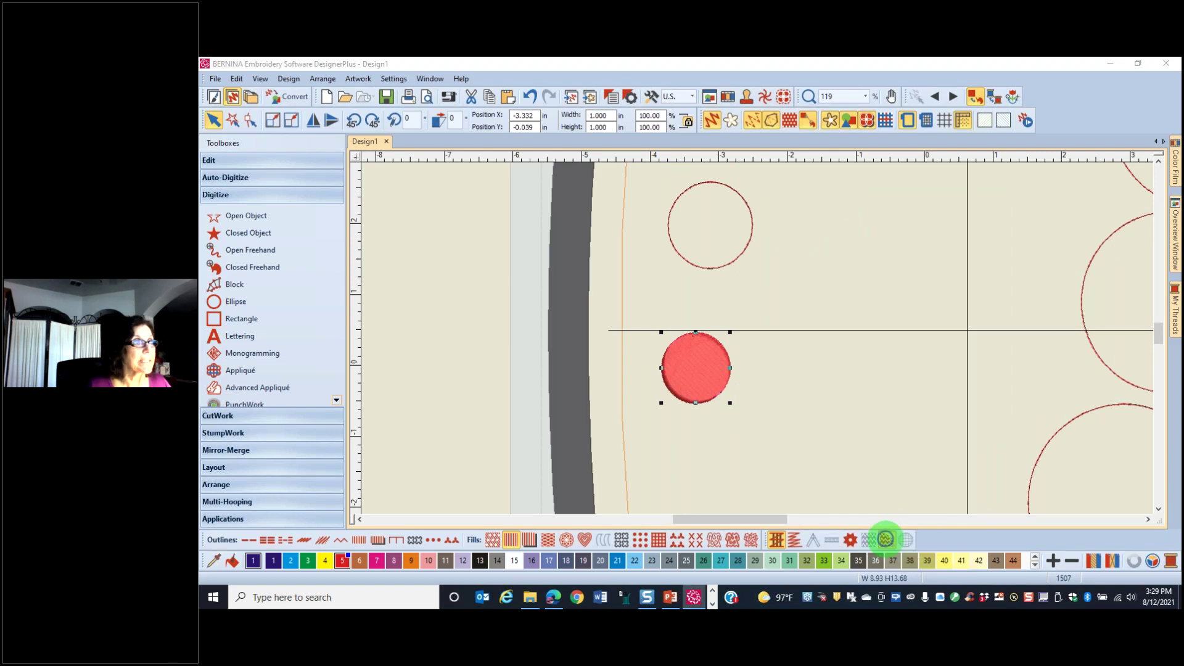
drag(669, 184, 996, 174)
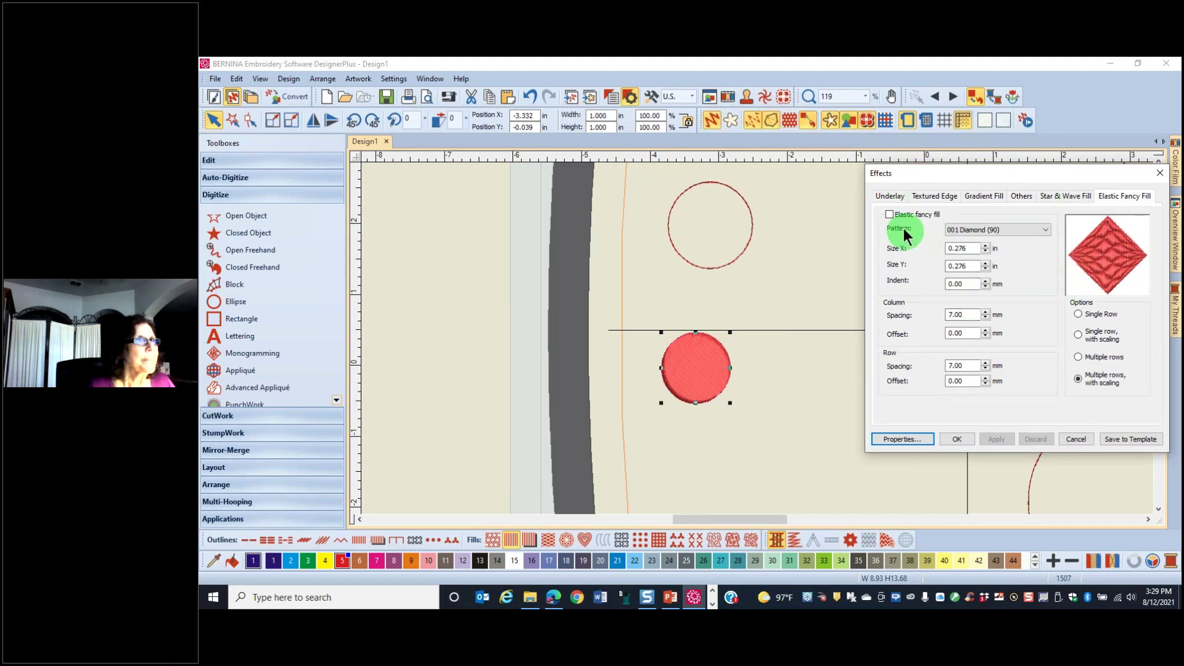
click(890, 214)
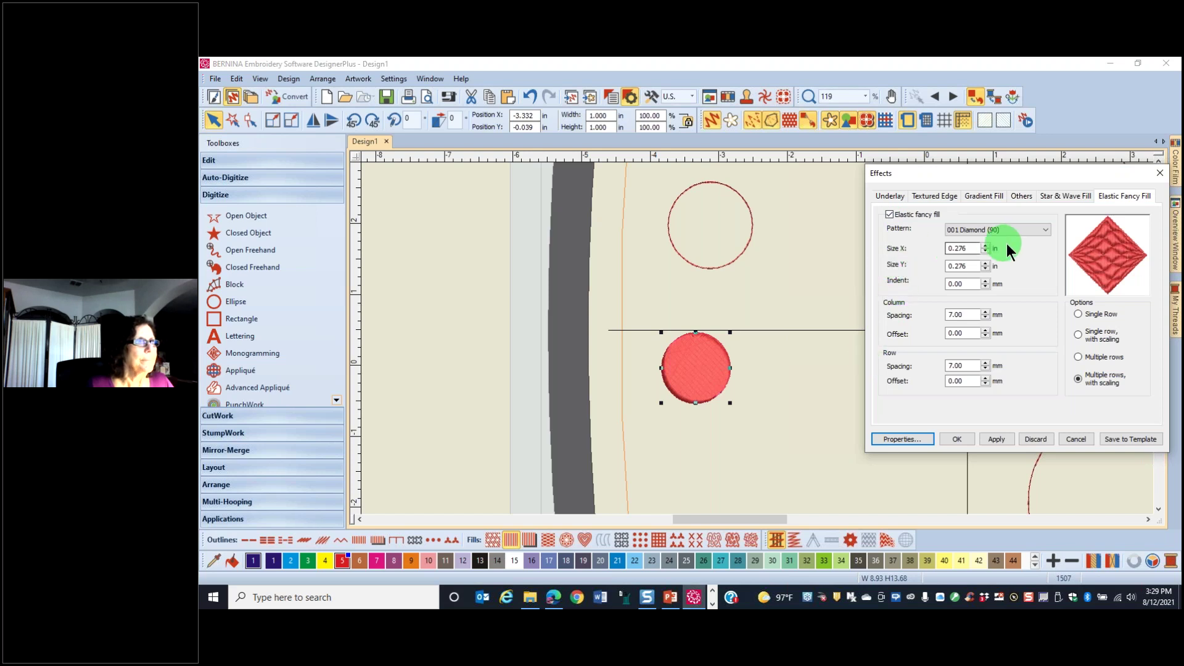
click(1049, 227)
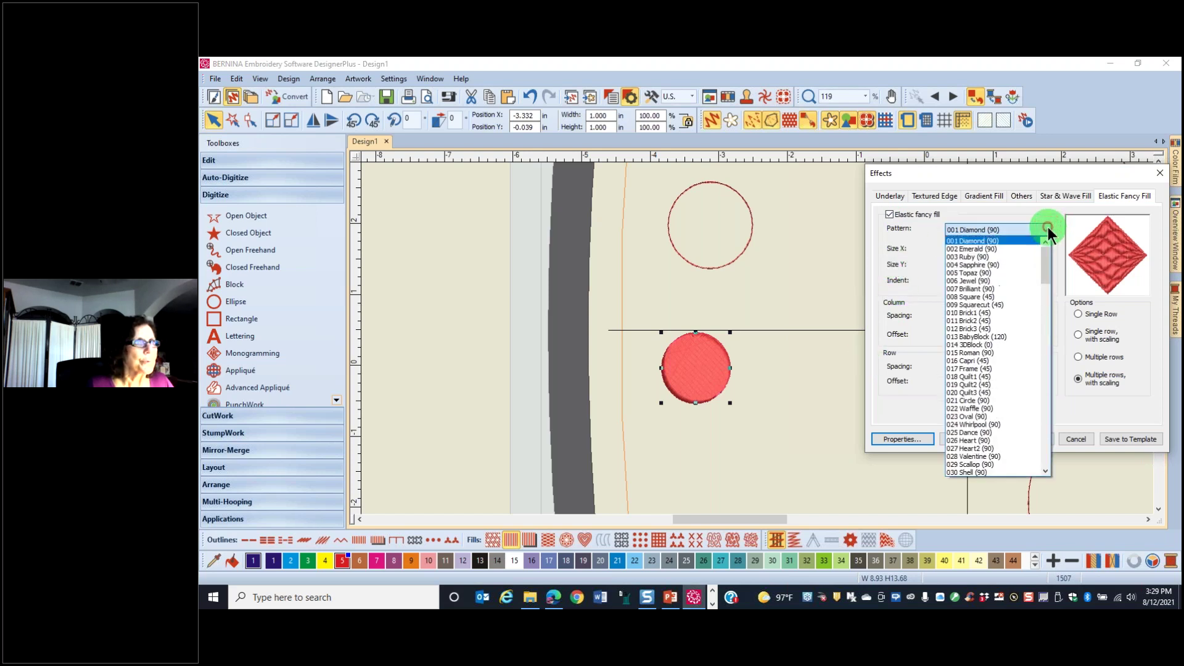
click(967, 272)
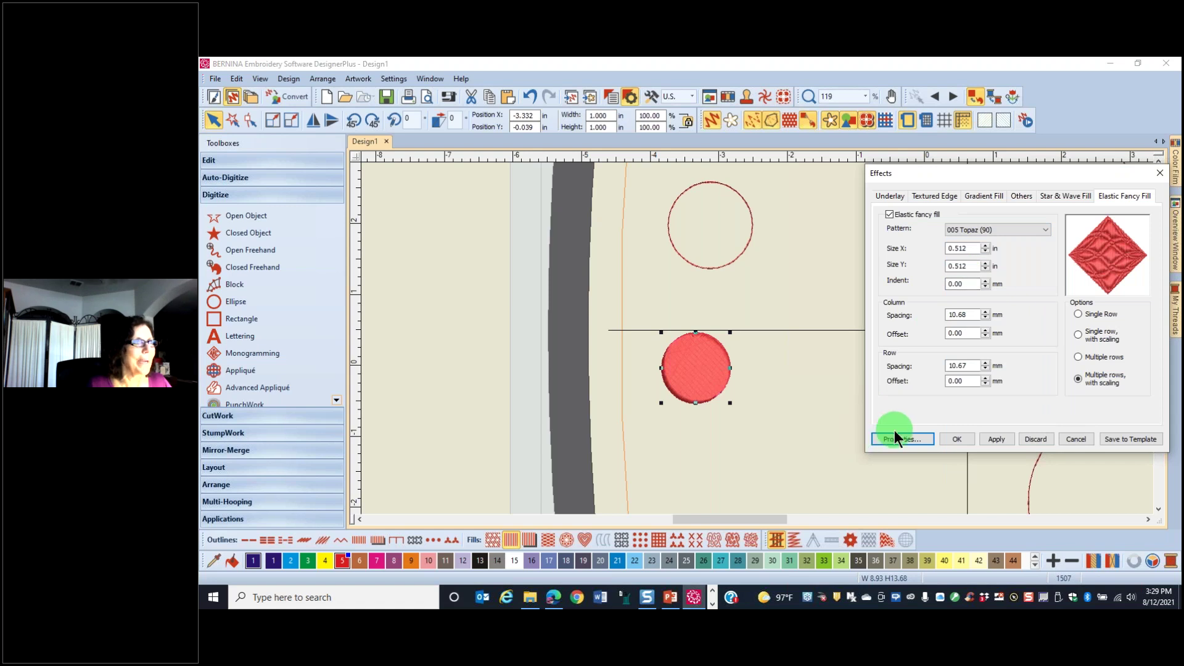
click(997, 439)
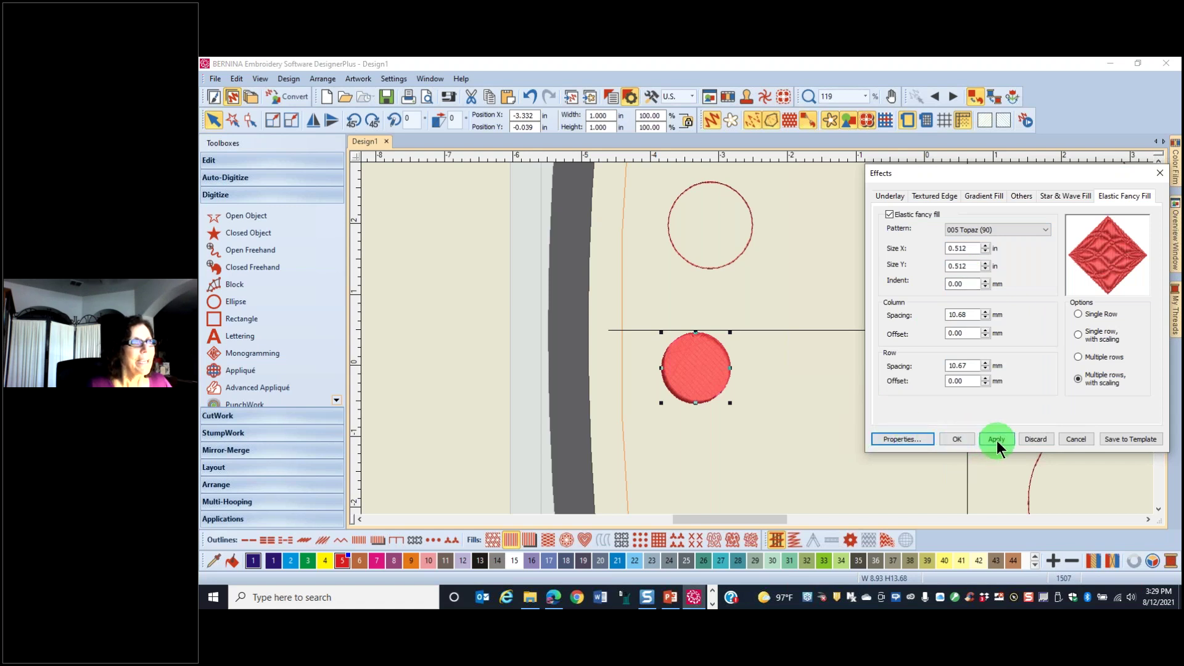
click(1079, 313)
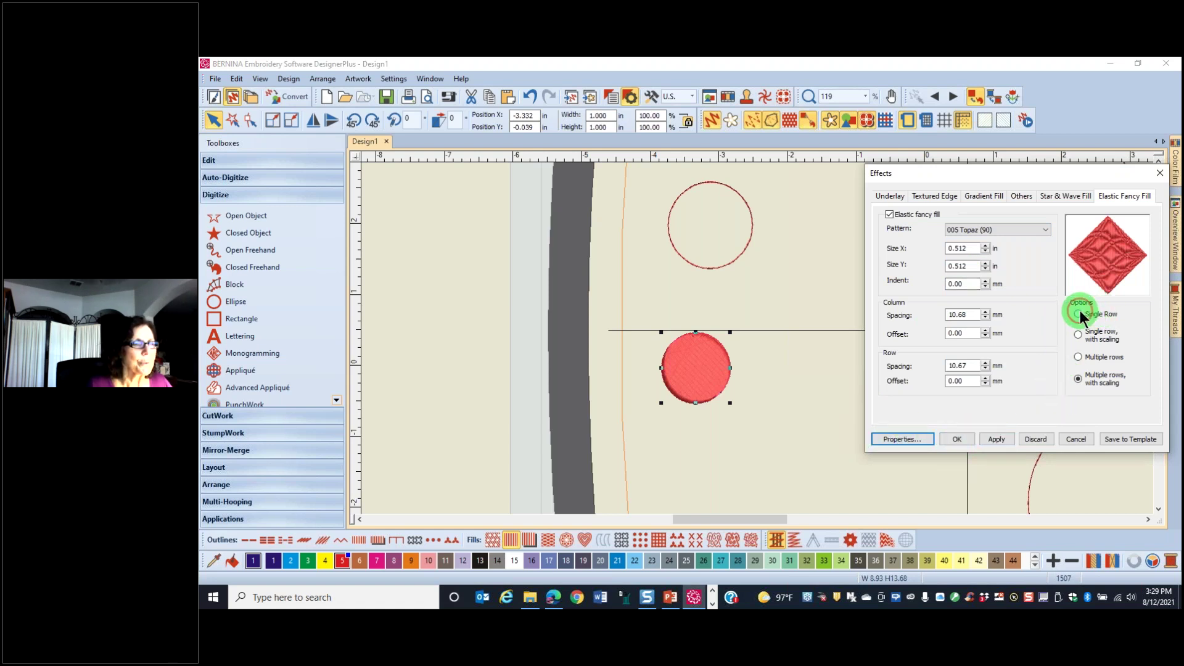
click(989, 438)
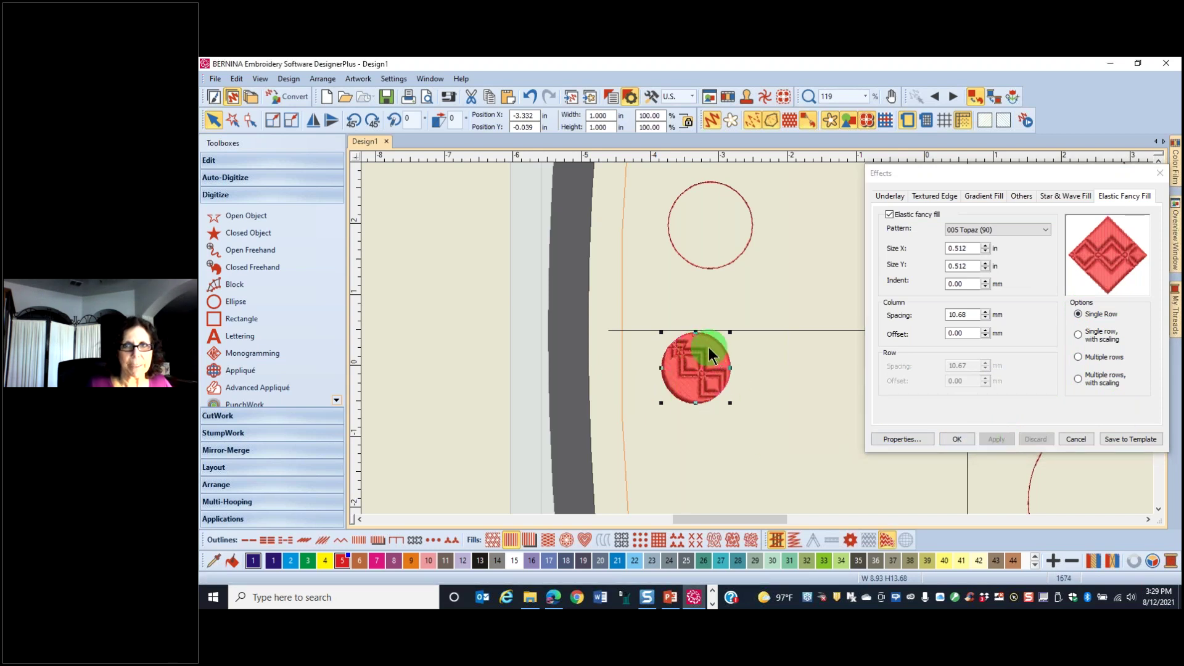
Step: Fill the second smallest circle with Fancy fill using pattern 046 Crazy (90)
click(739, 255)
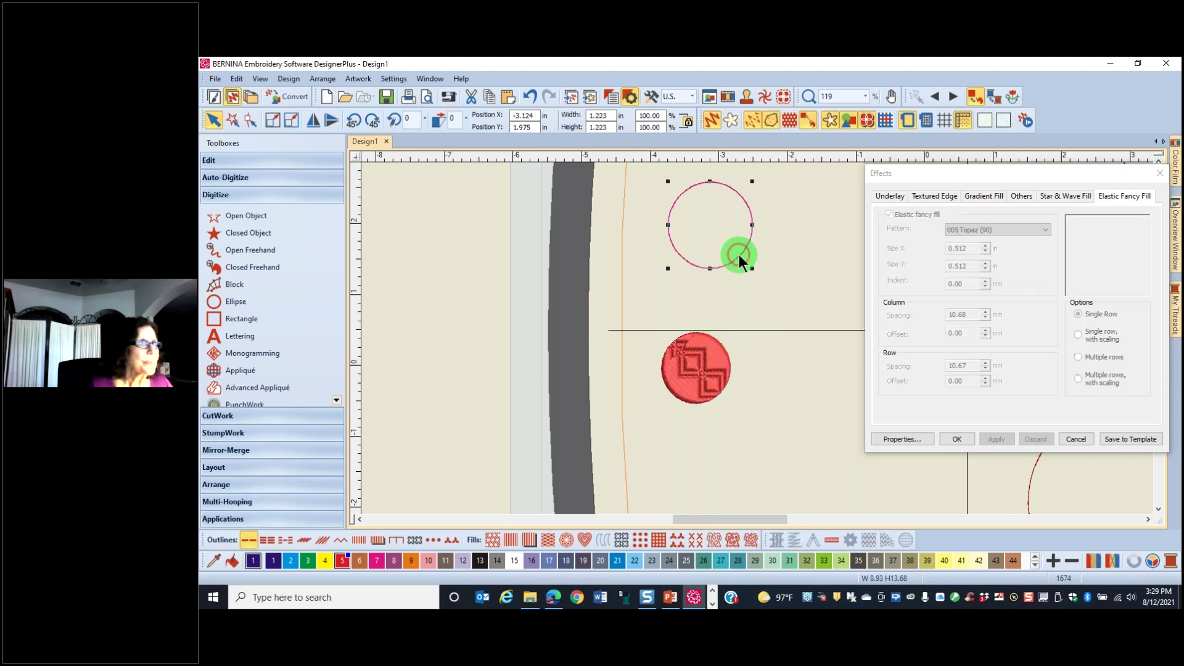
click(548, 541)
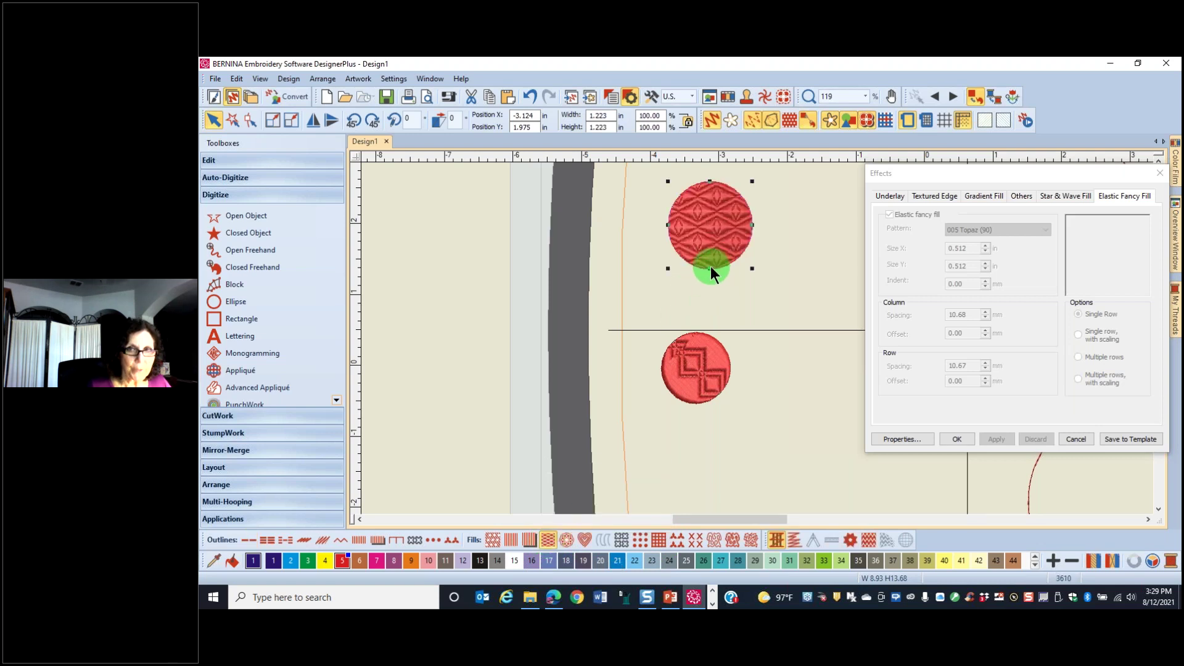
click(905, 440)
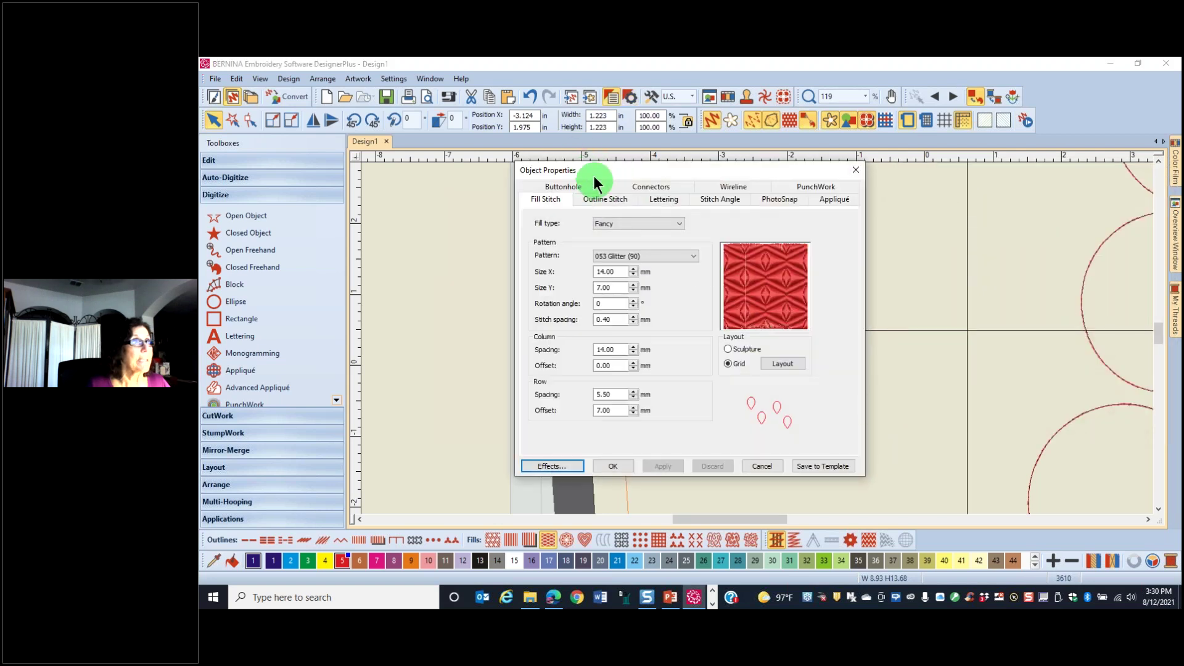
drag(609, 163, 926, 169)
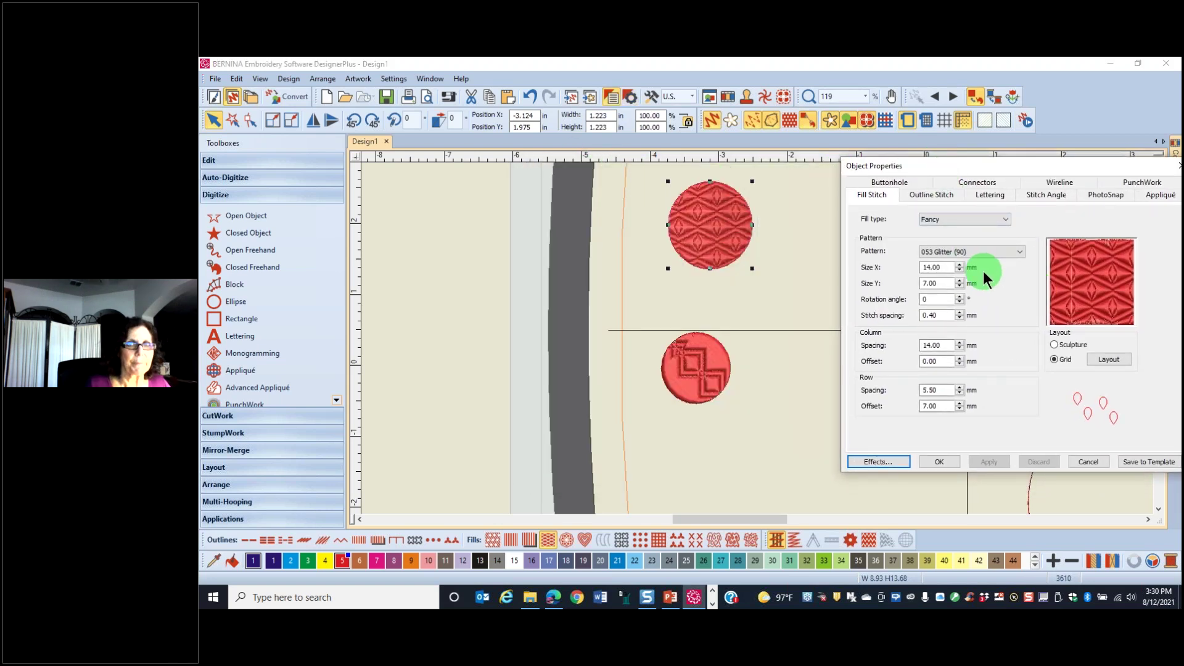
click(1021, 252)
scroll(1020, 254, up, 3)
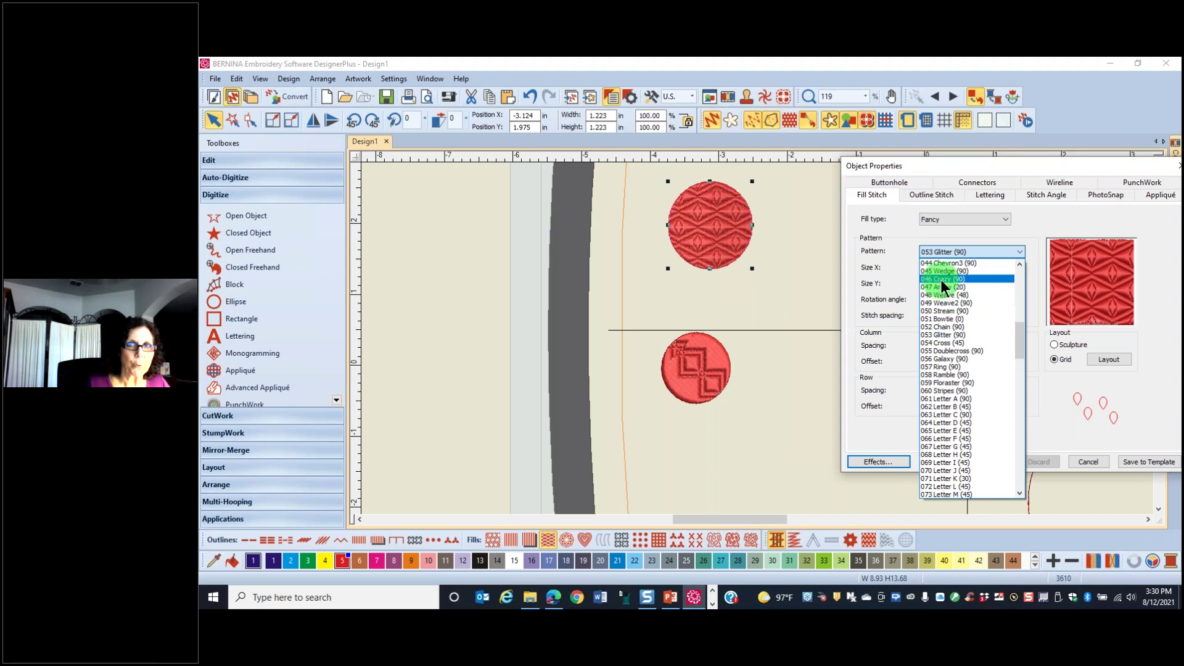
click(942, 279)
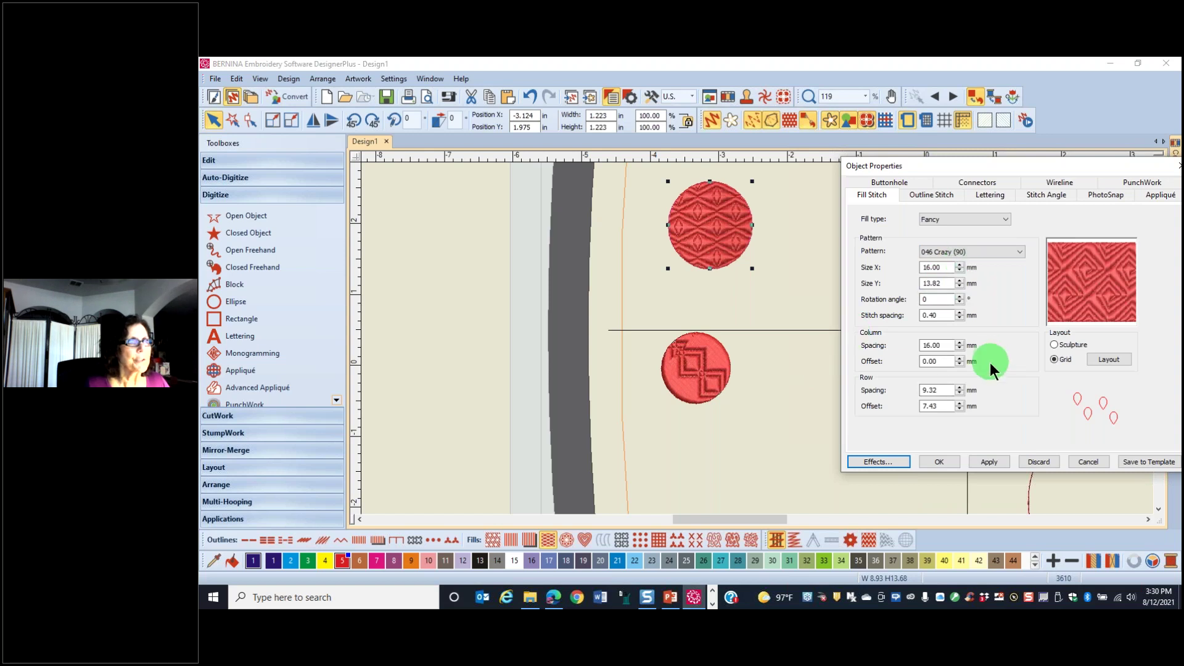
click(988, 462)
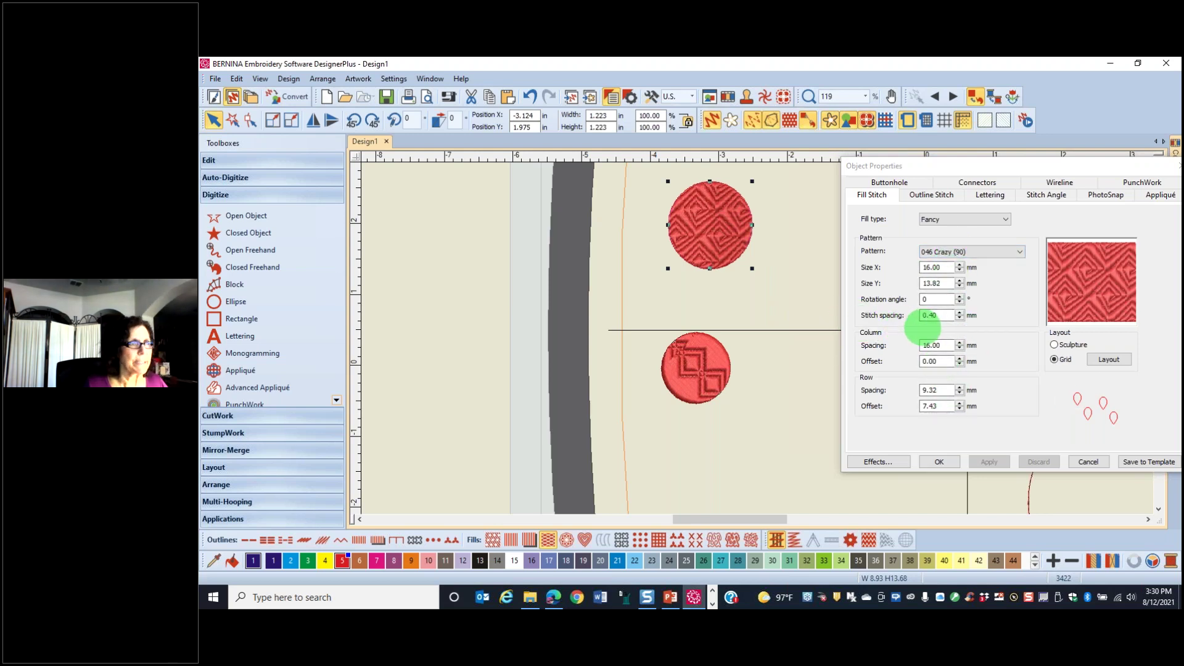
Step: Set the Crazy pattern's Size X to 12 mm, Size Y to 10.4 mm and stitch spacing to 0.5 mm
click(946, 267)
double_click(947, 267)
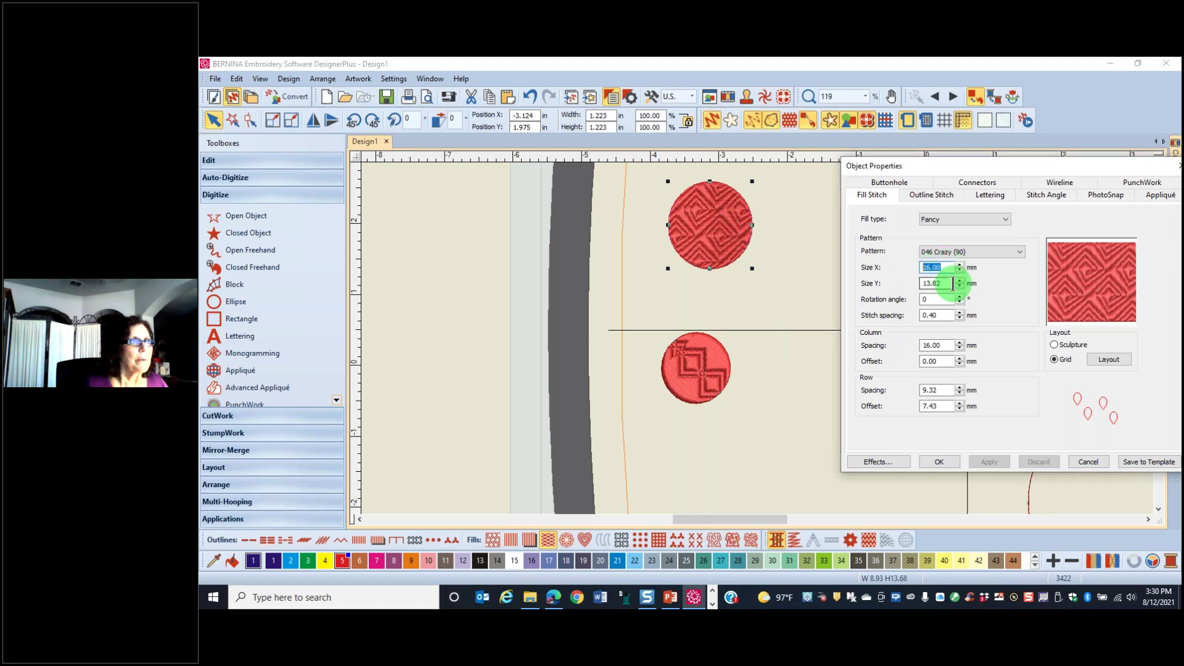
text(1)
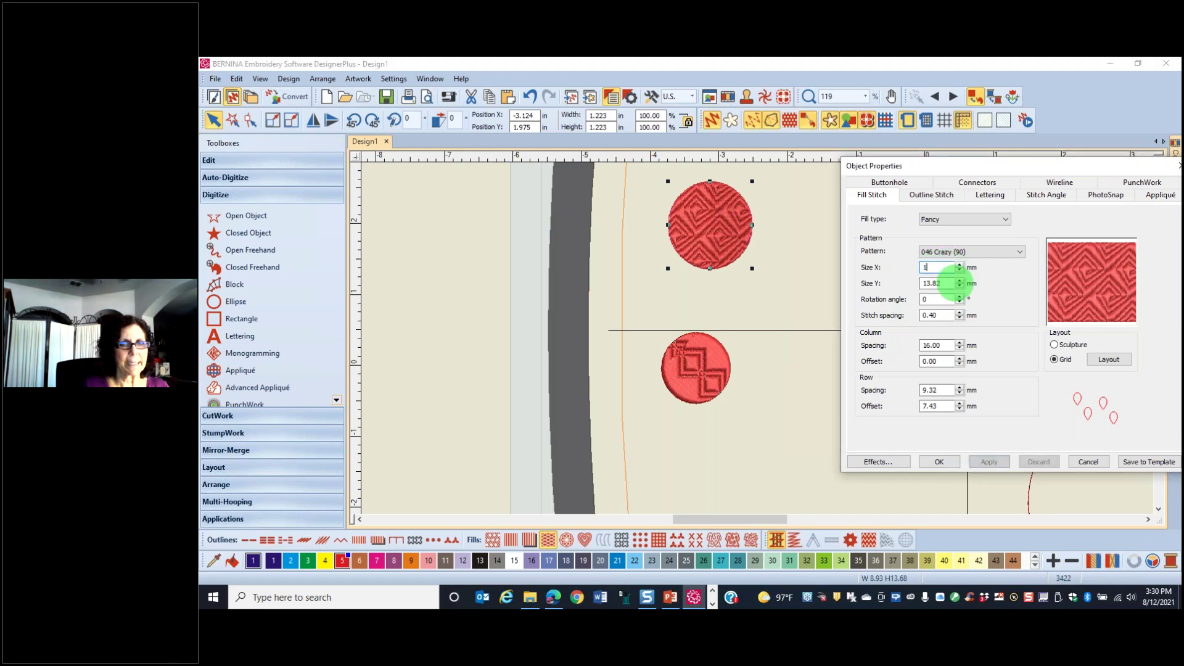
text(2)
click(944, 281)
text(10.4)
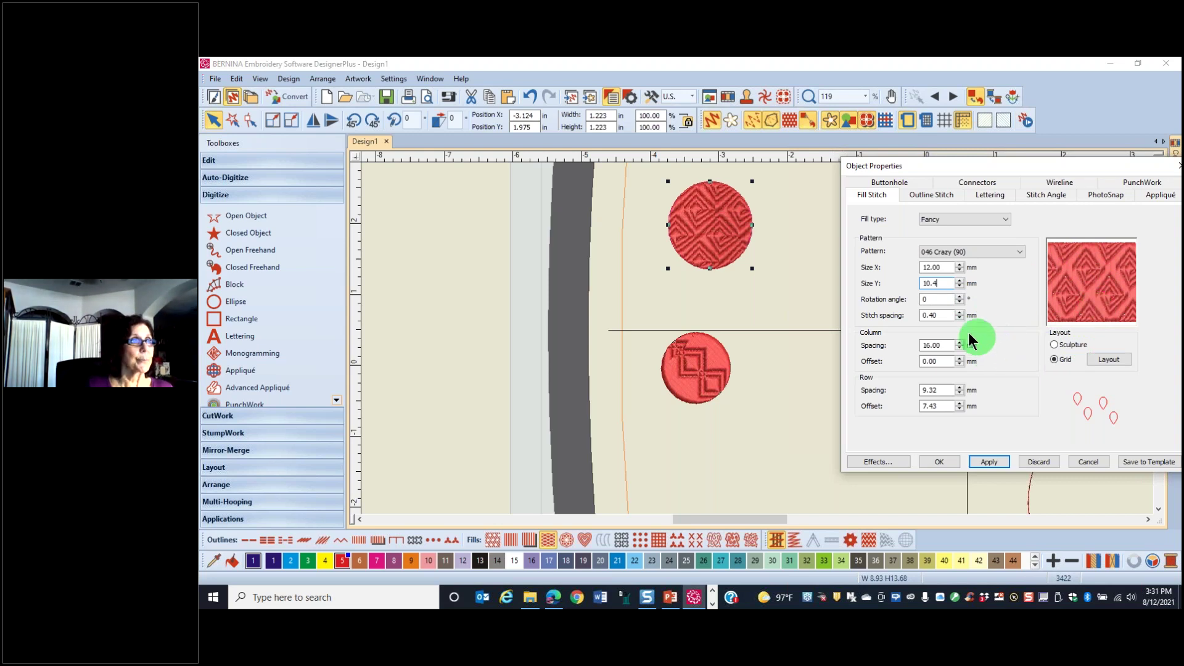
drag(938, 315, 921, 319)
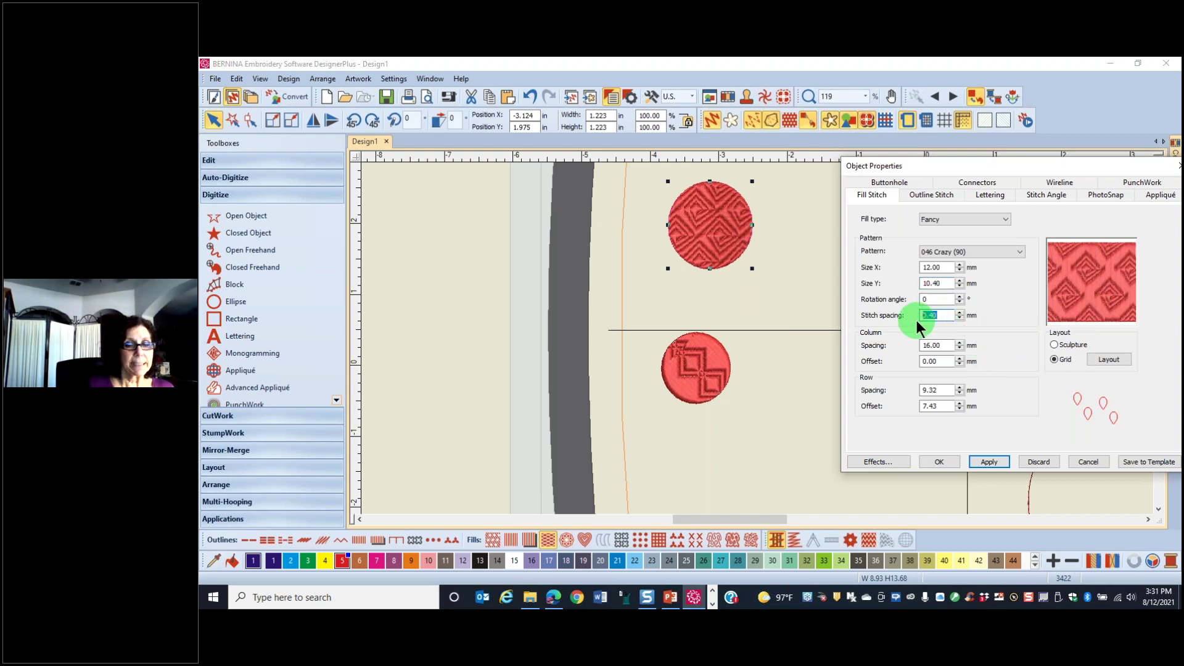
text(.5)
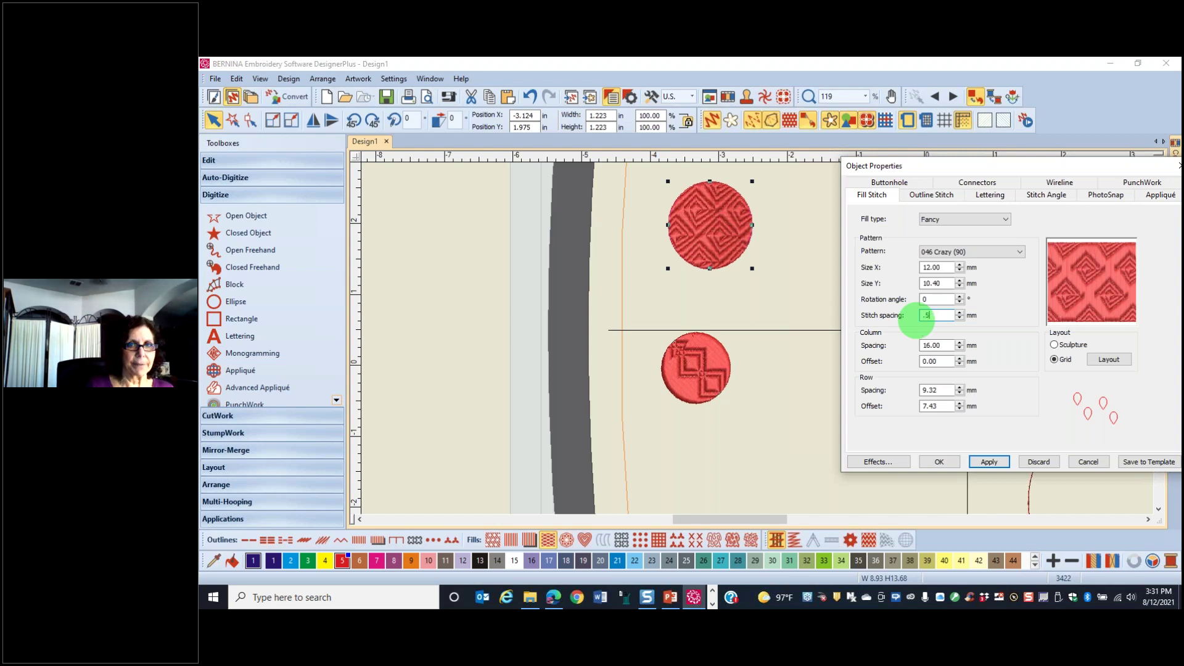
Step: Set the Crazy fill's column spacing to 12 mm, row spacing to 7 mm and row offset to 5.5 mm, and apply the changes
drag(944, 344, 911, 346)
text(12)
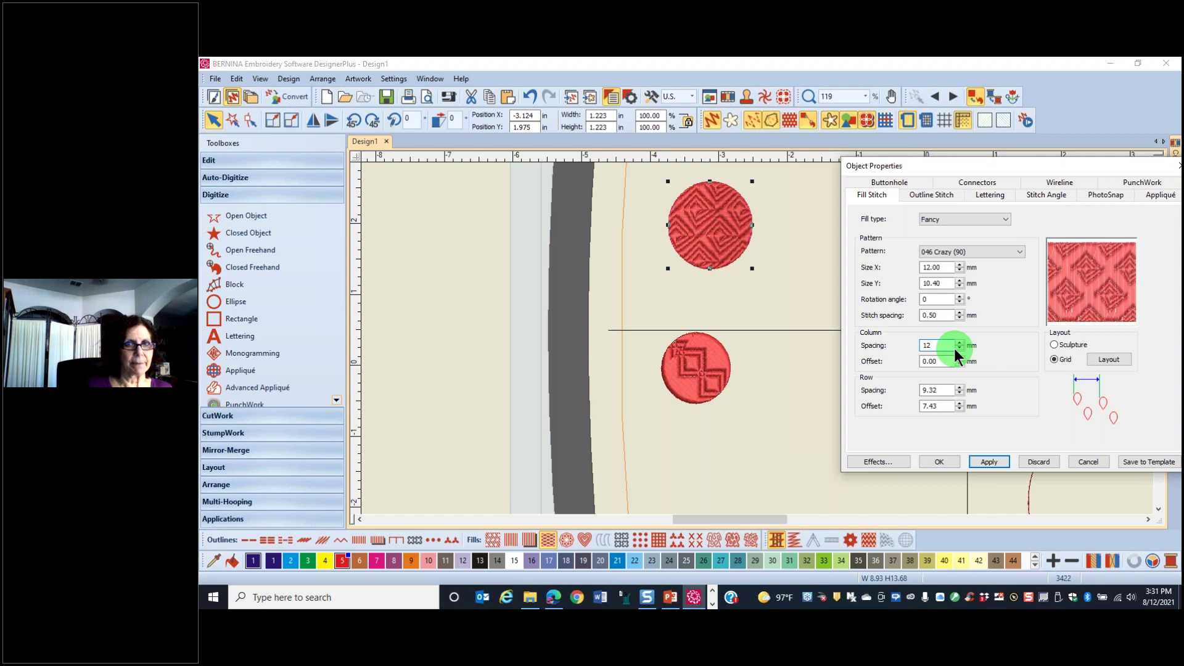
click(946, 361)
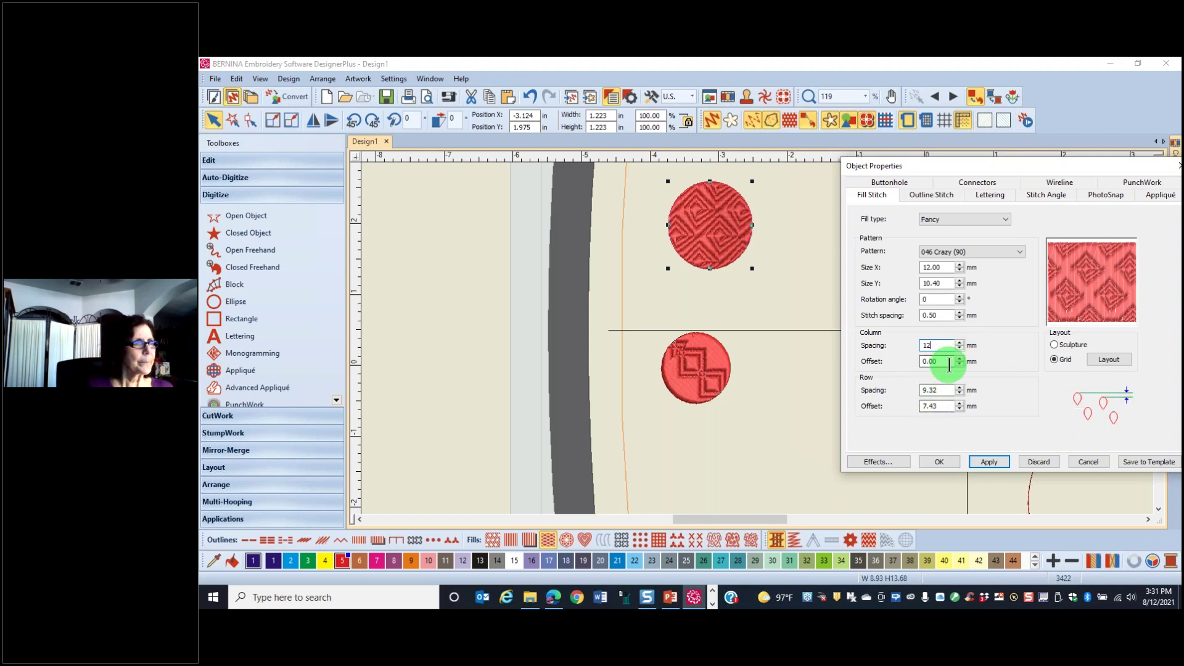
click(942, 390)
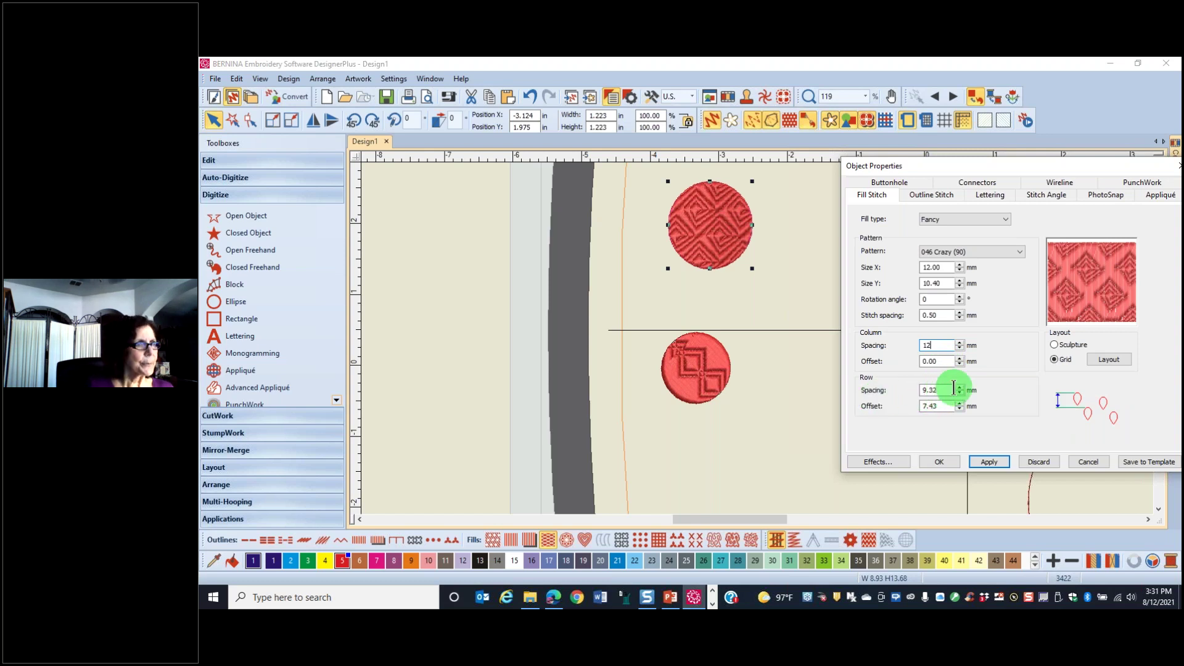
drag(953, 387, 905, 386)
text(7)
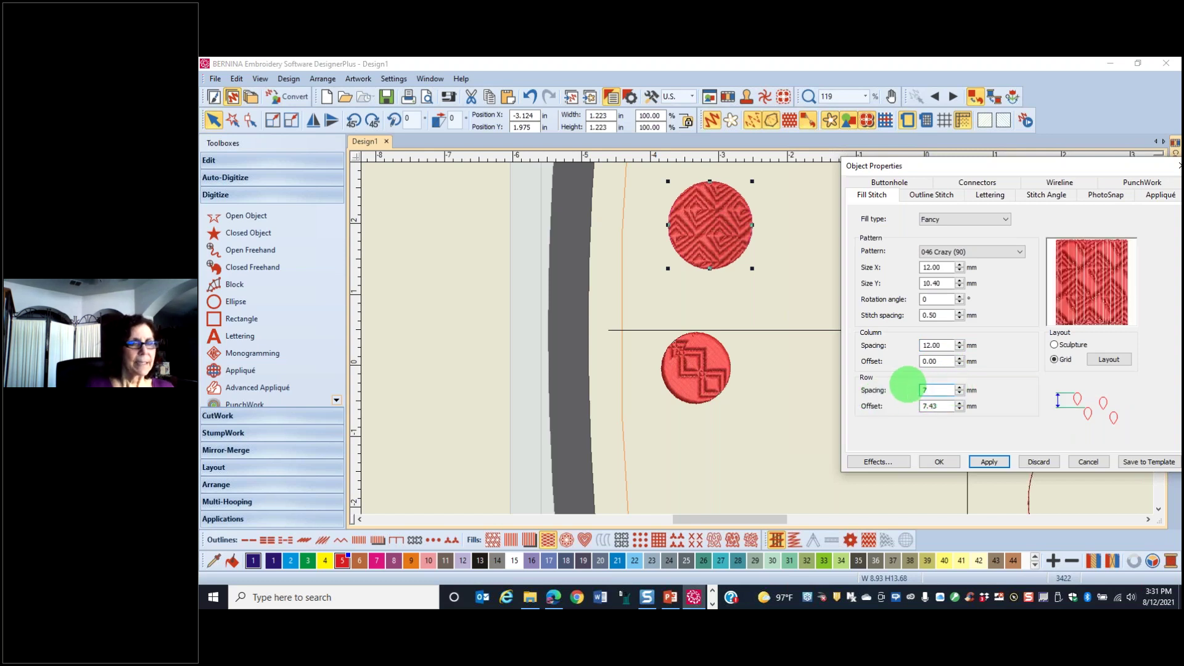
drag(940, 406, 903, 407)
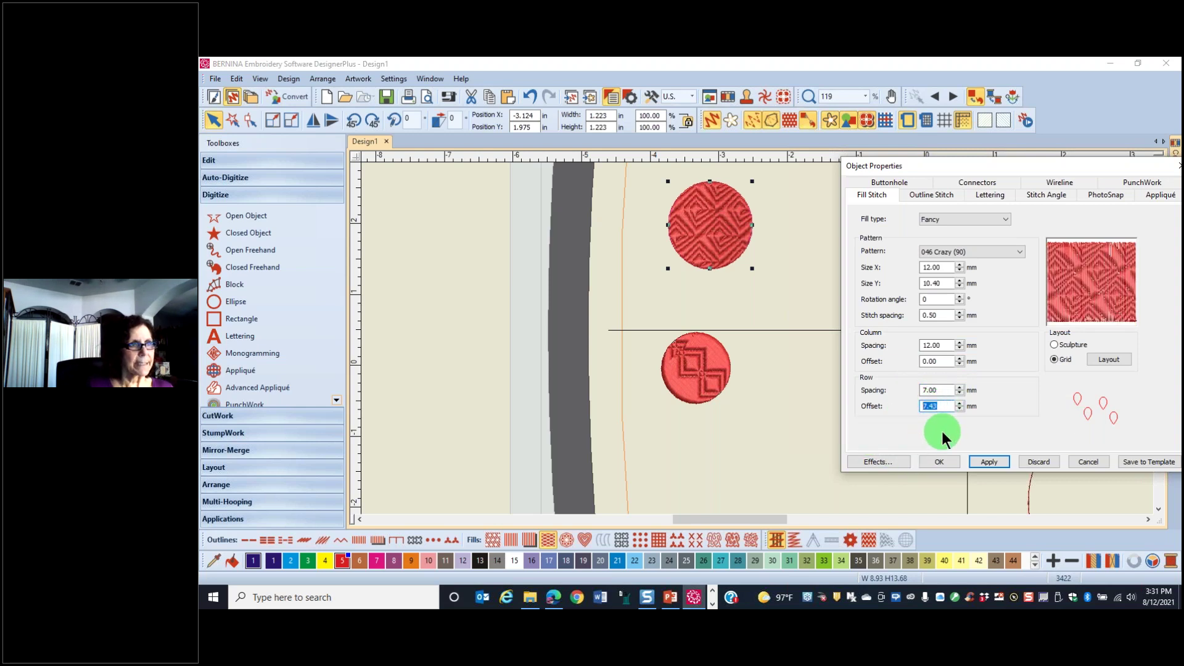
text(5.5)
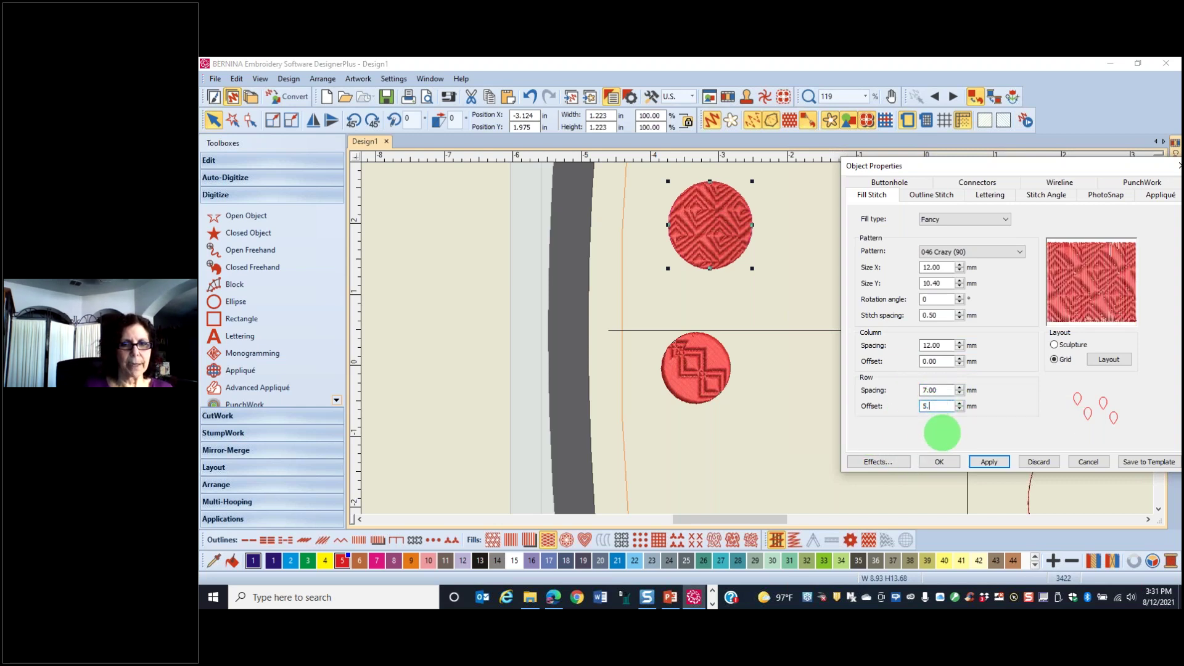
click(989, 462)
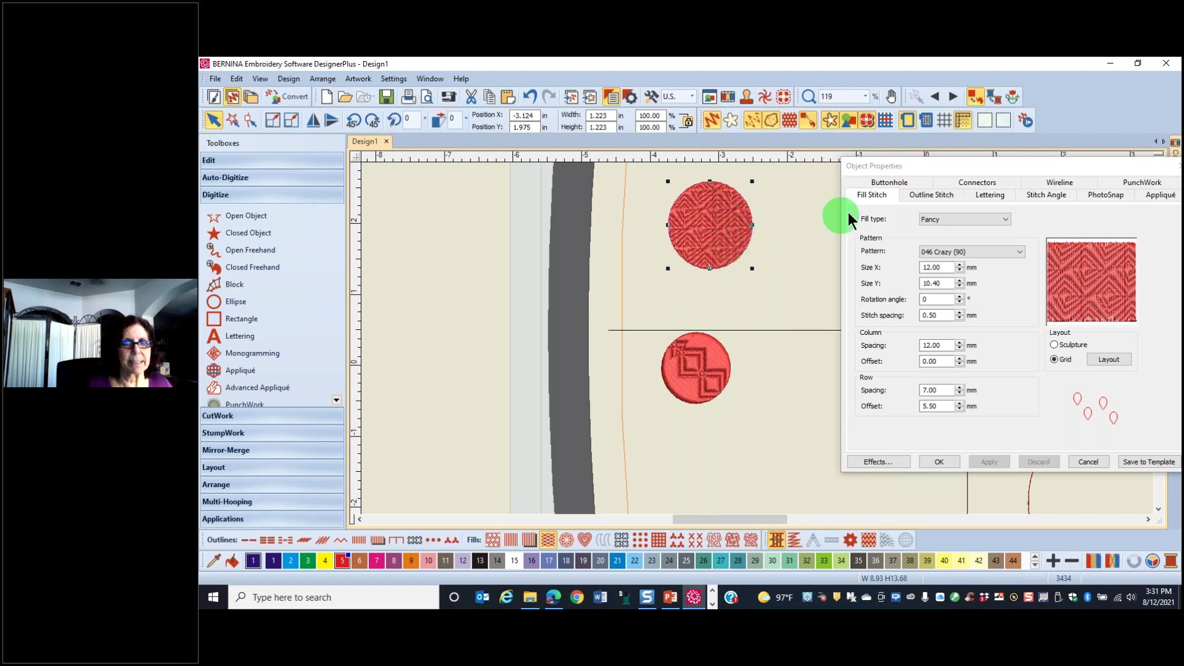
Step: Fill the third smallest circle with Cross Stitch at 6 stitches per inch in the Upright Cross style
scroll(805, 176, up, 2)
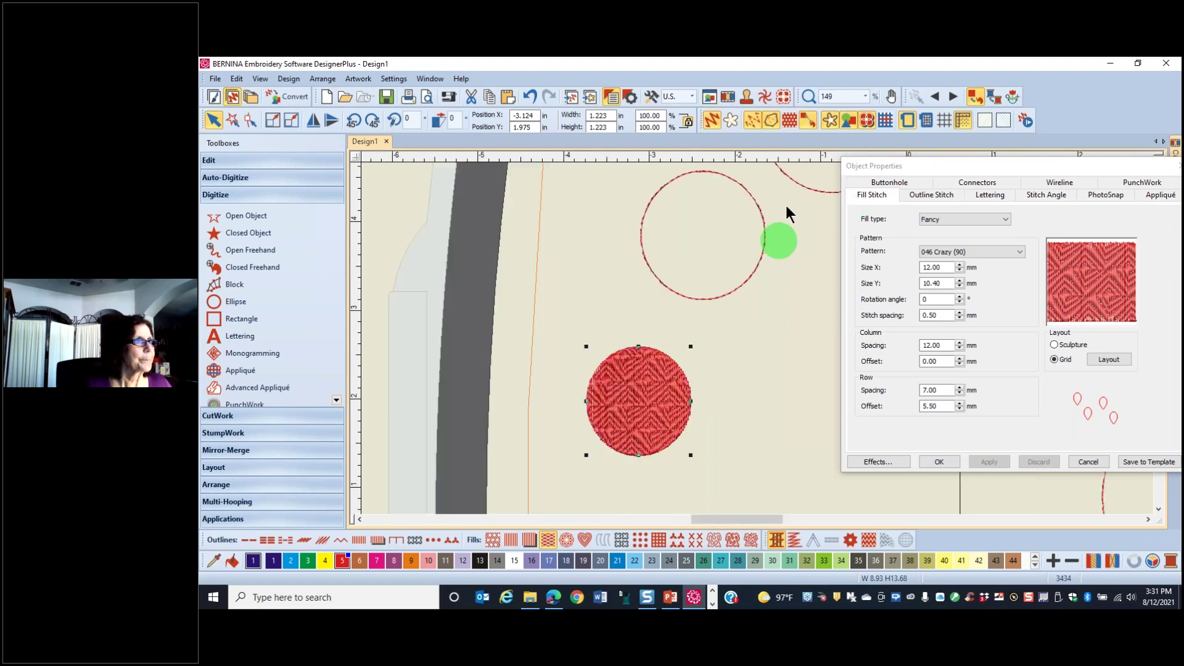
click(757, 268)
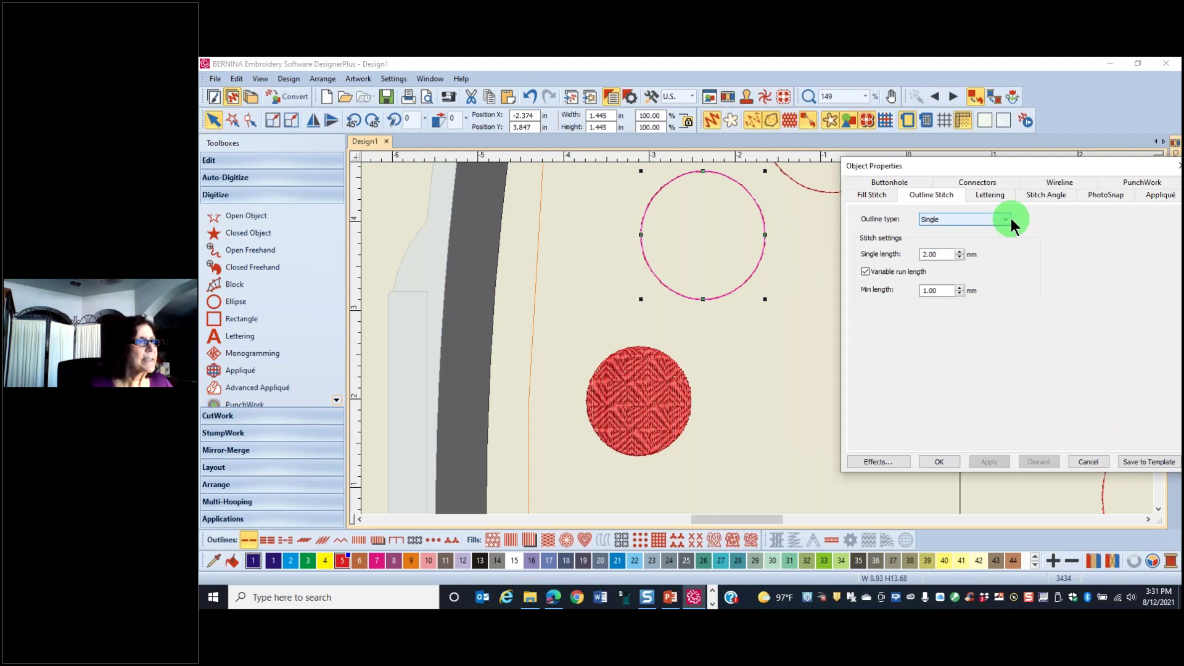
click(696, 541)
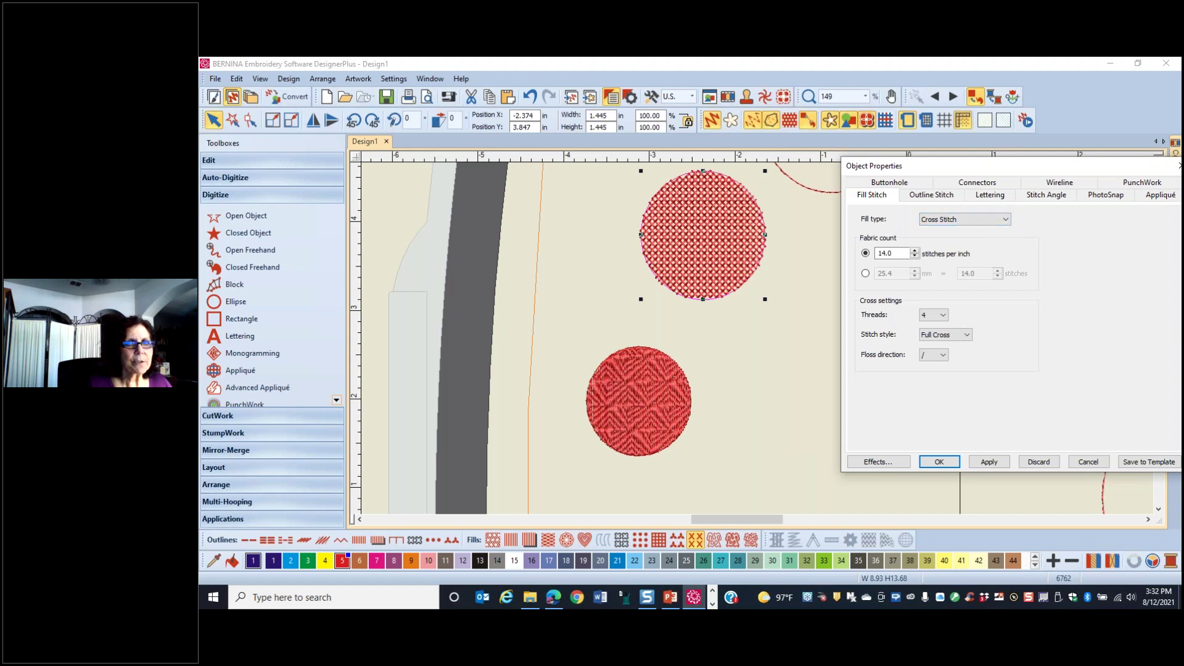
double_click(887, 254)
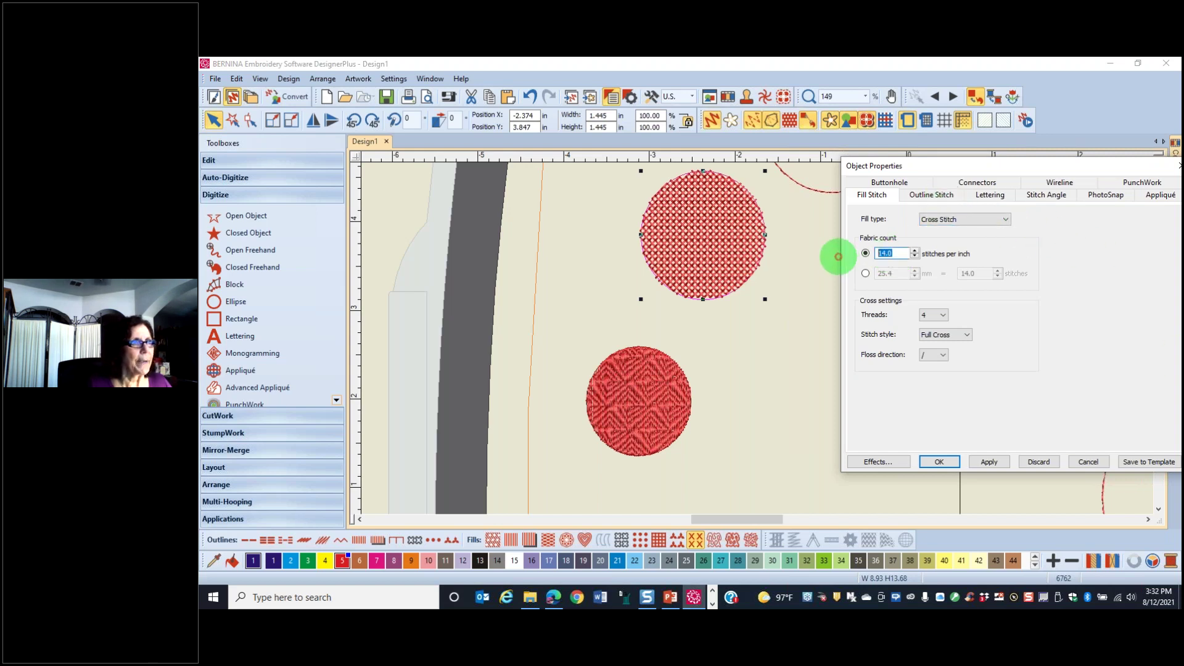
text(6)
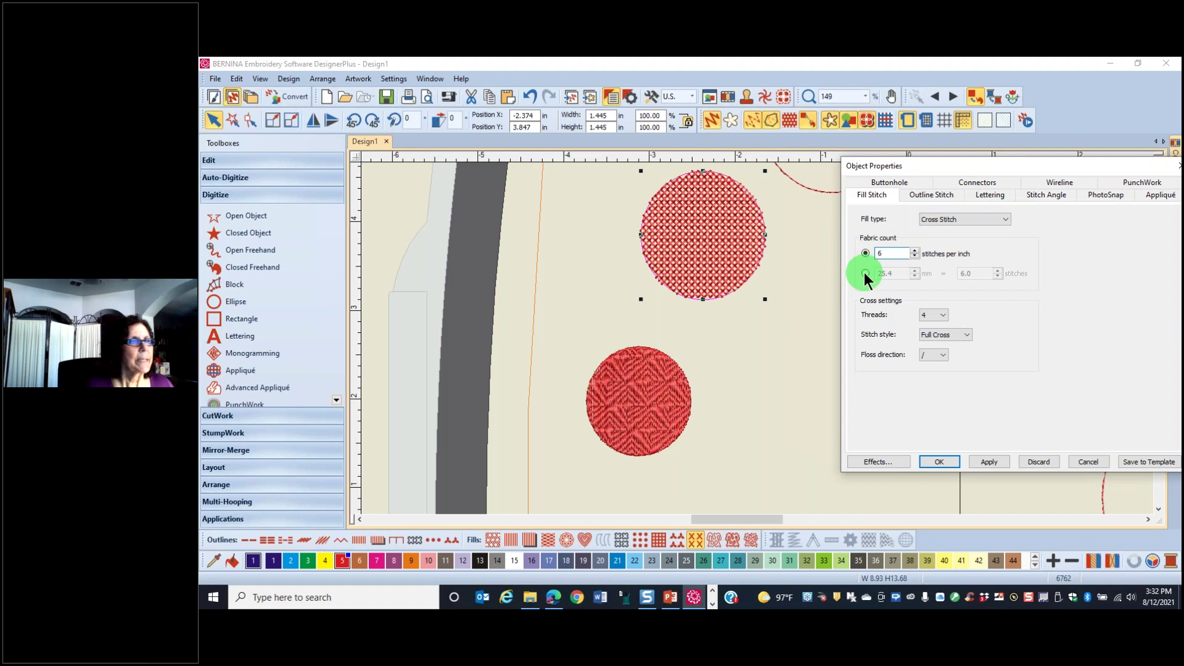
click(966, 335)
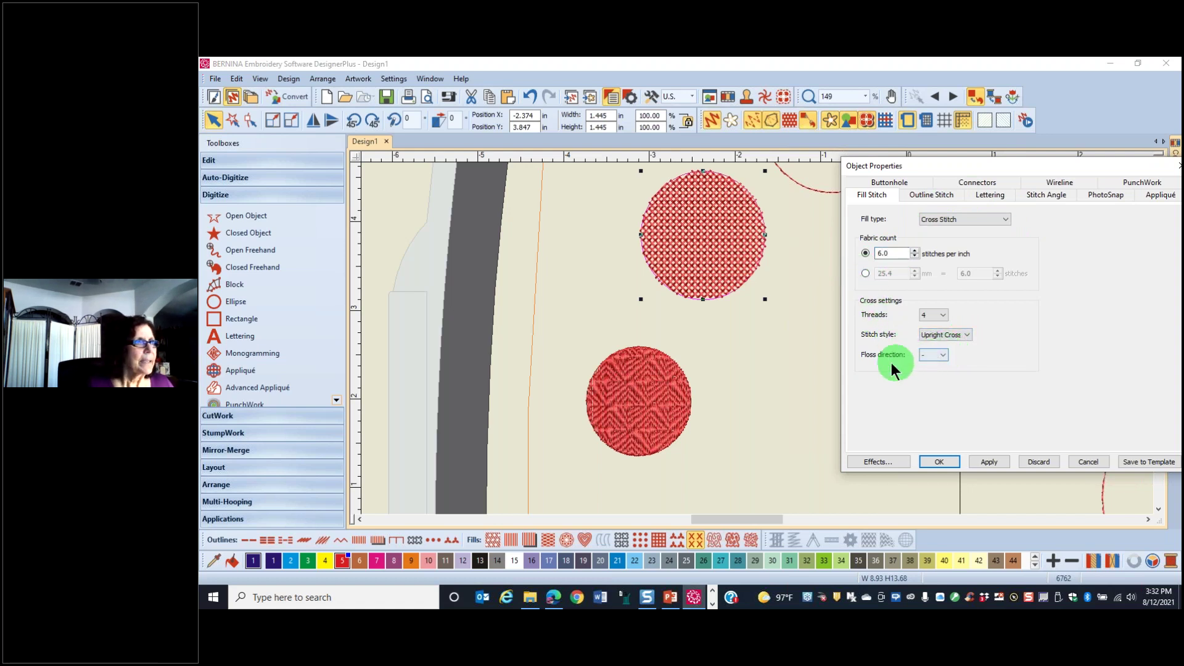
click(990, 465)
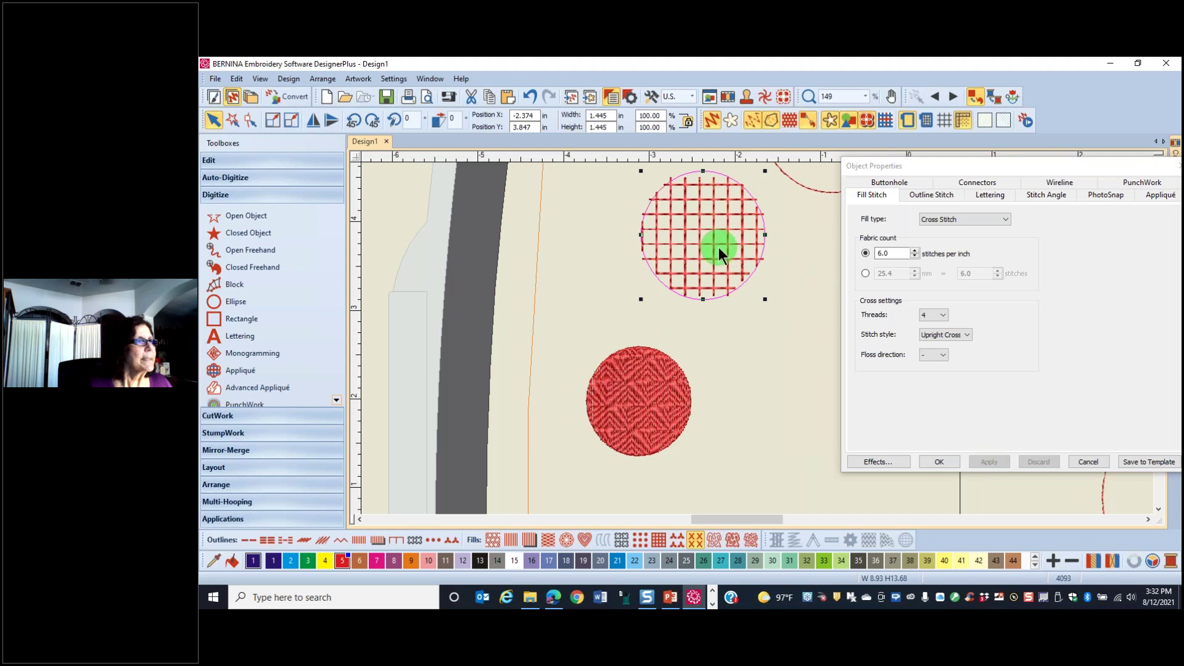
Step: Duplicate the cross-stitched circle in place by copying and pasting it
click(487, 99)
click(509, 97)
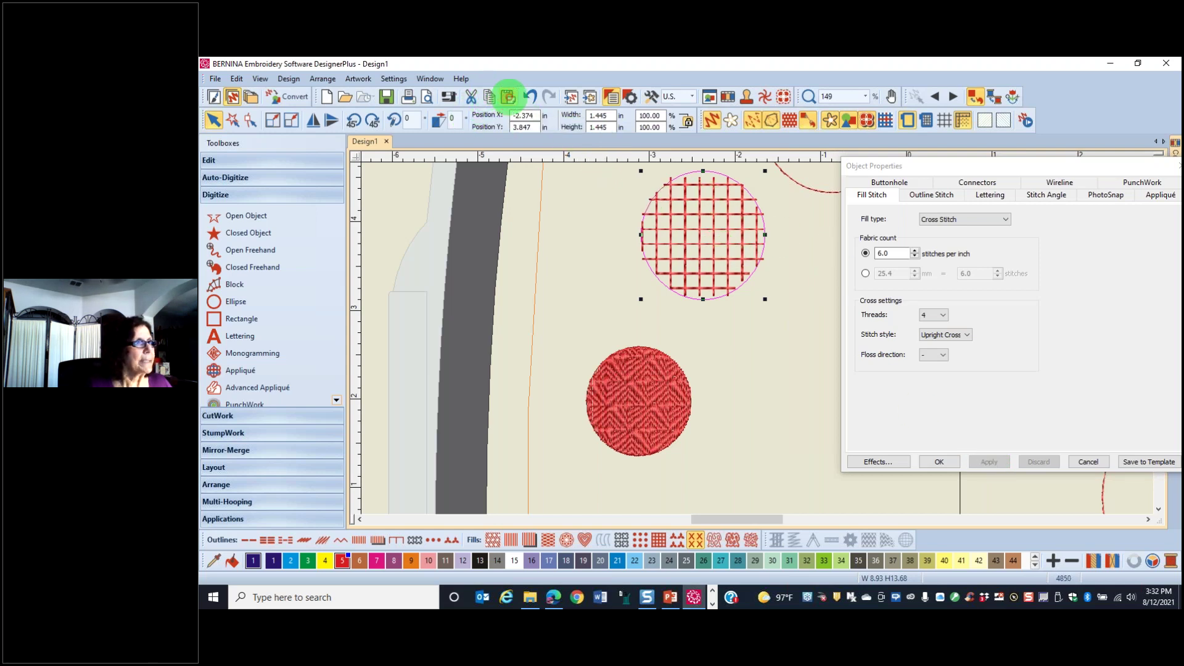
Step: Recolor the duplicated cross-stitch circle with color 2 (blue) and set its fabric count to 8 stitches per inch
click(293, 562)
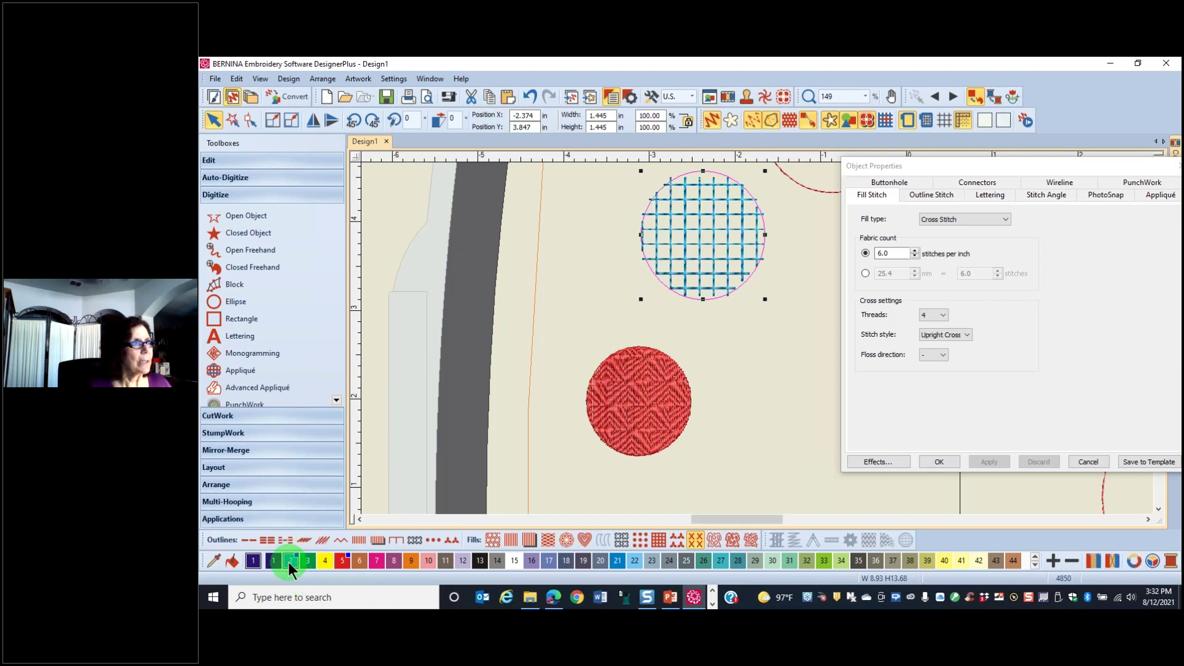
click(891, 253)
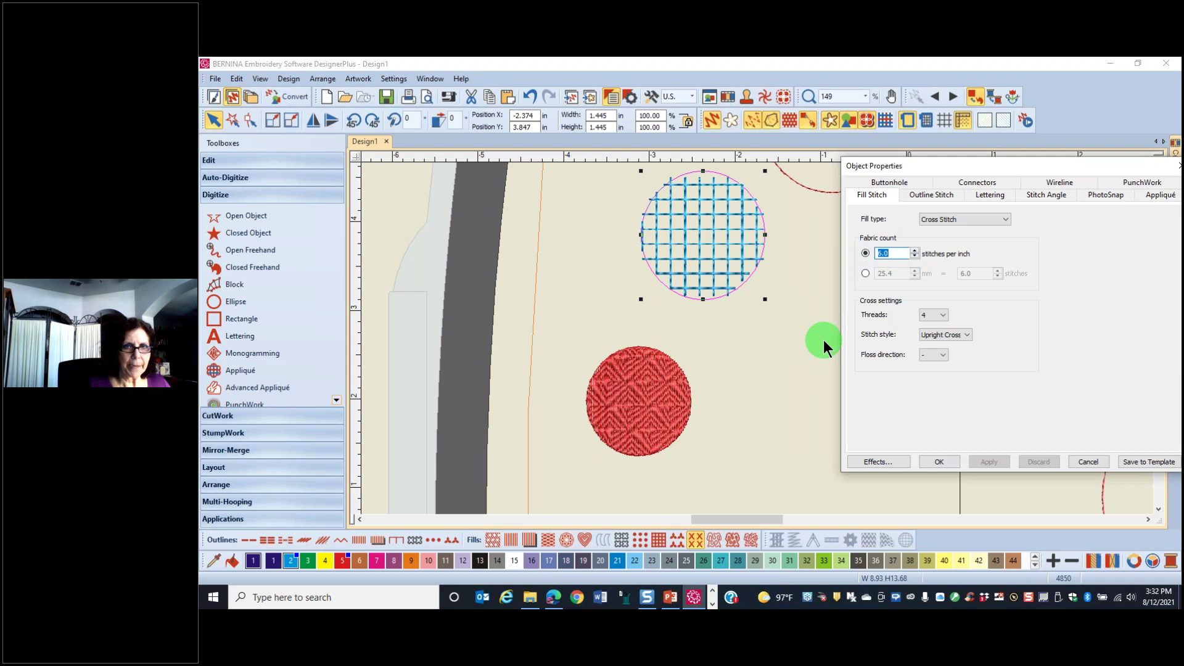
text(8)
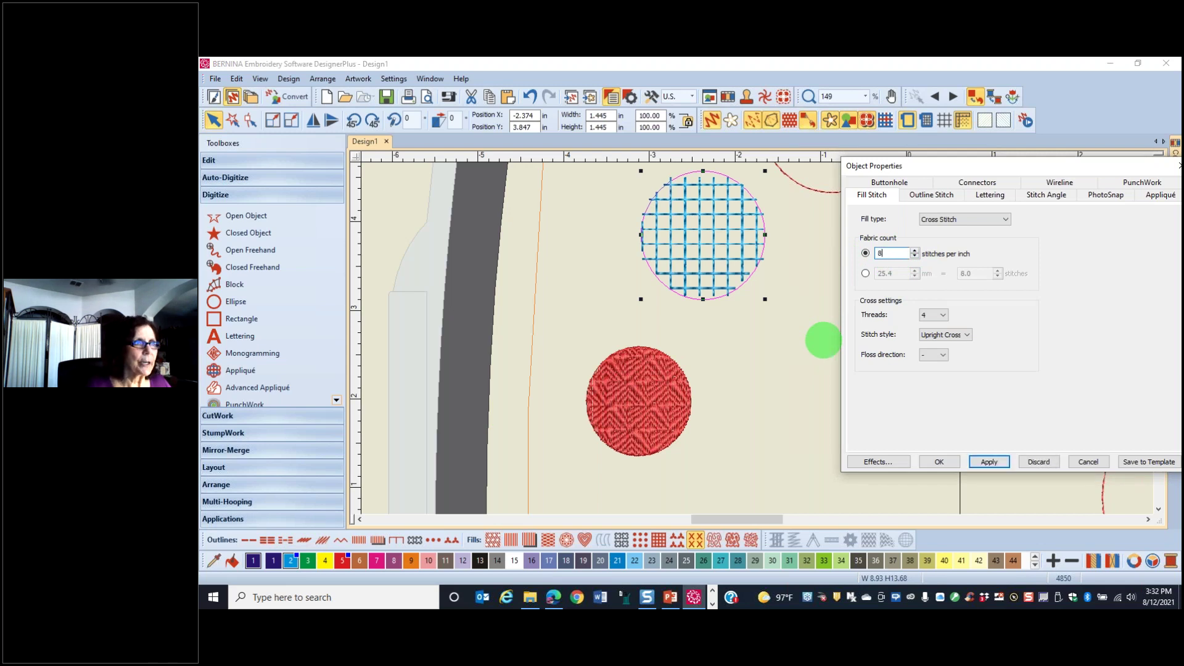
click(994, 464)
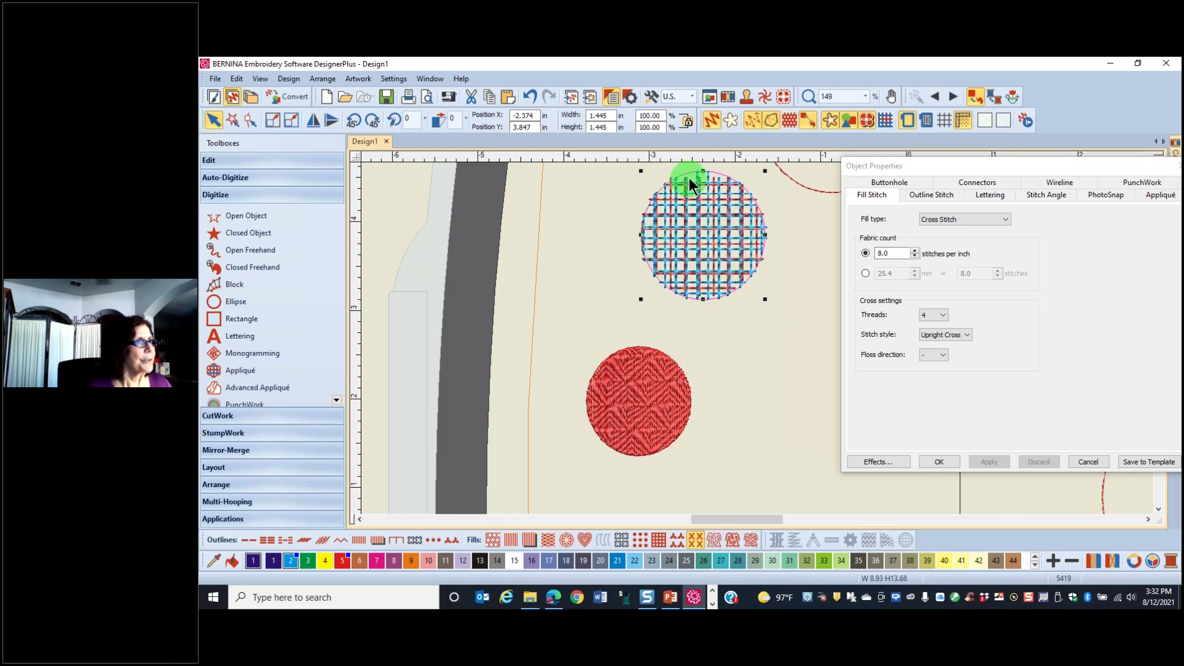
Step: Add a Single object outline in color 2 around the cross-stitched circle using Outlines and Offsets, without offset outlines
click(772, 119)
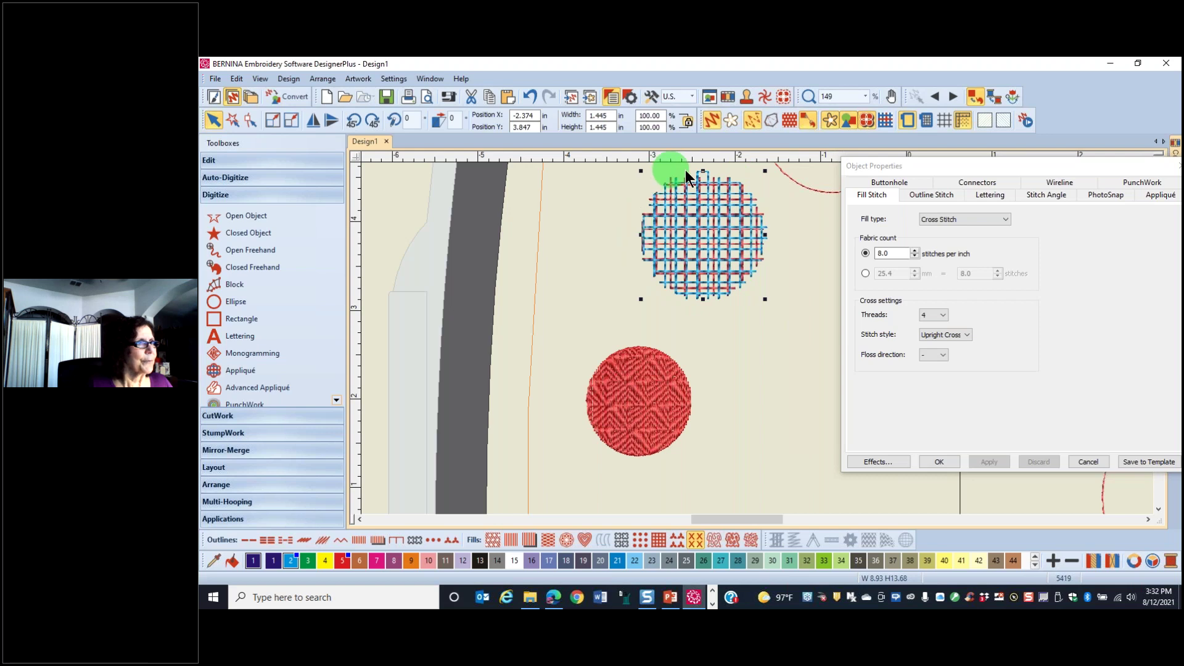
click(771, 118)
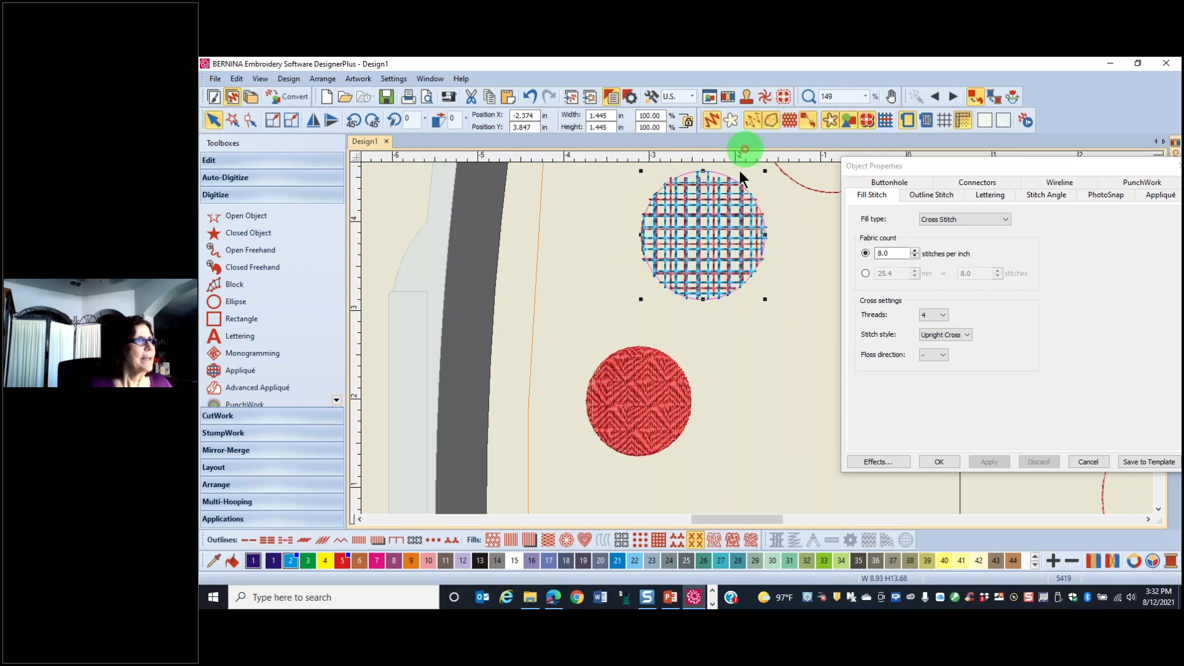
click(216, 166)
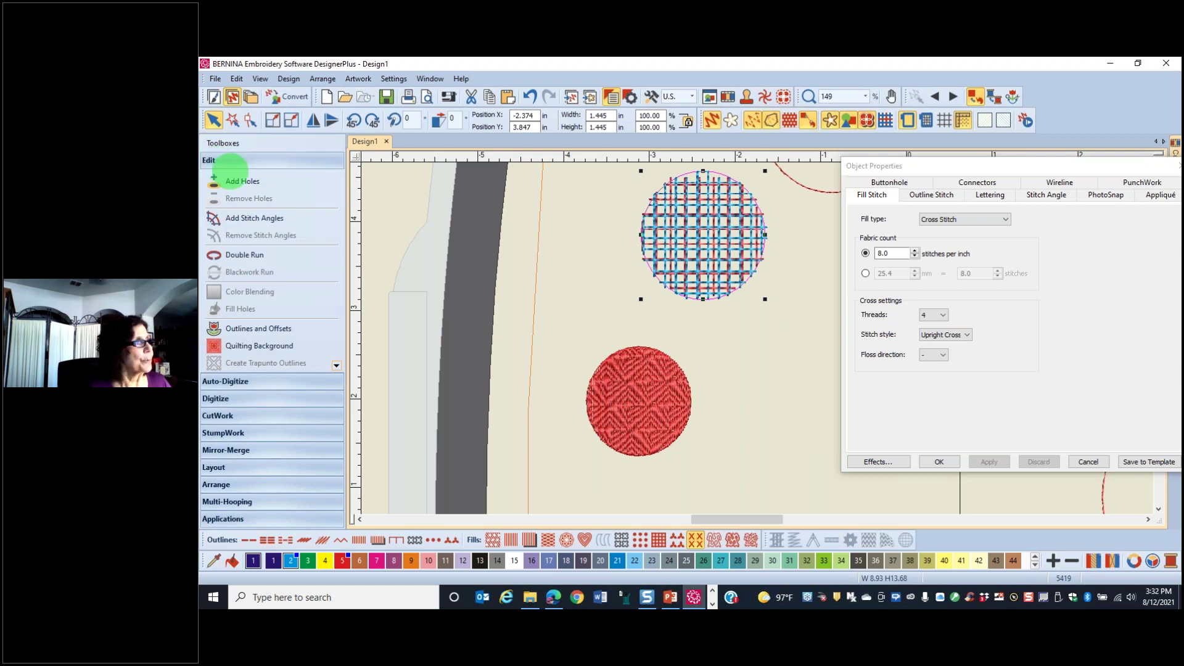
click(246, 331)
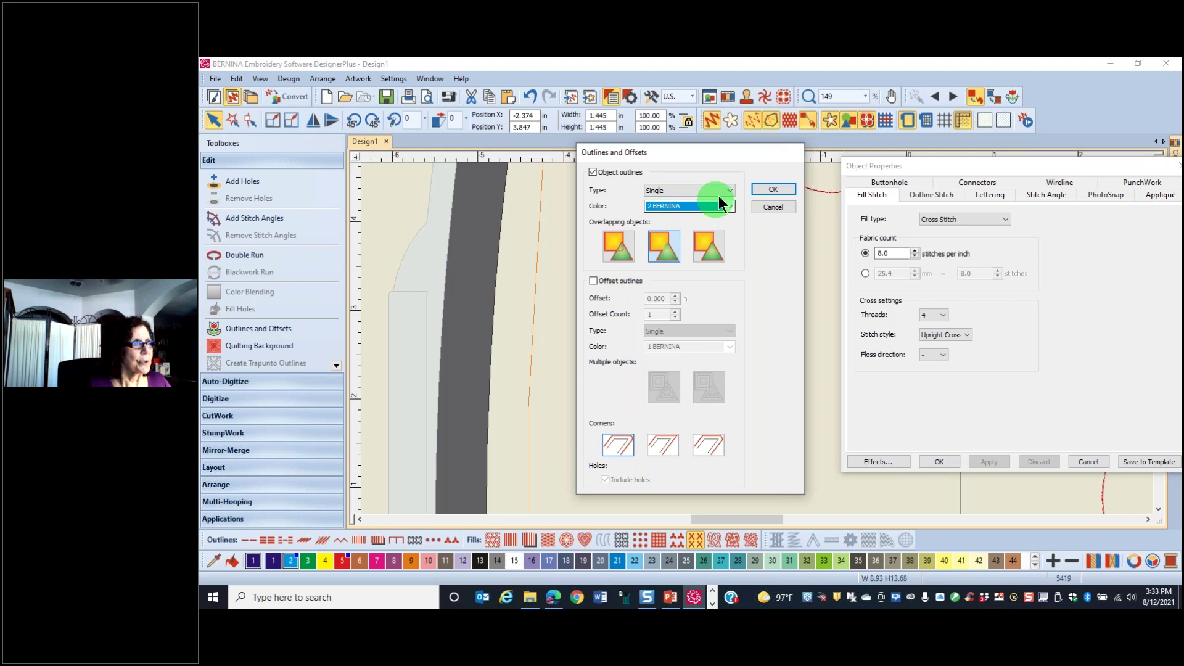
click(772, 188)
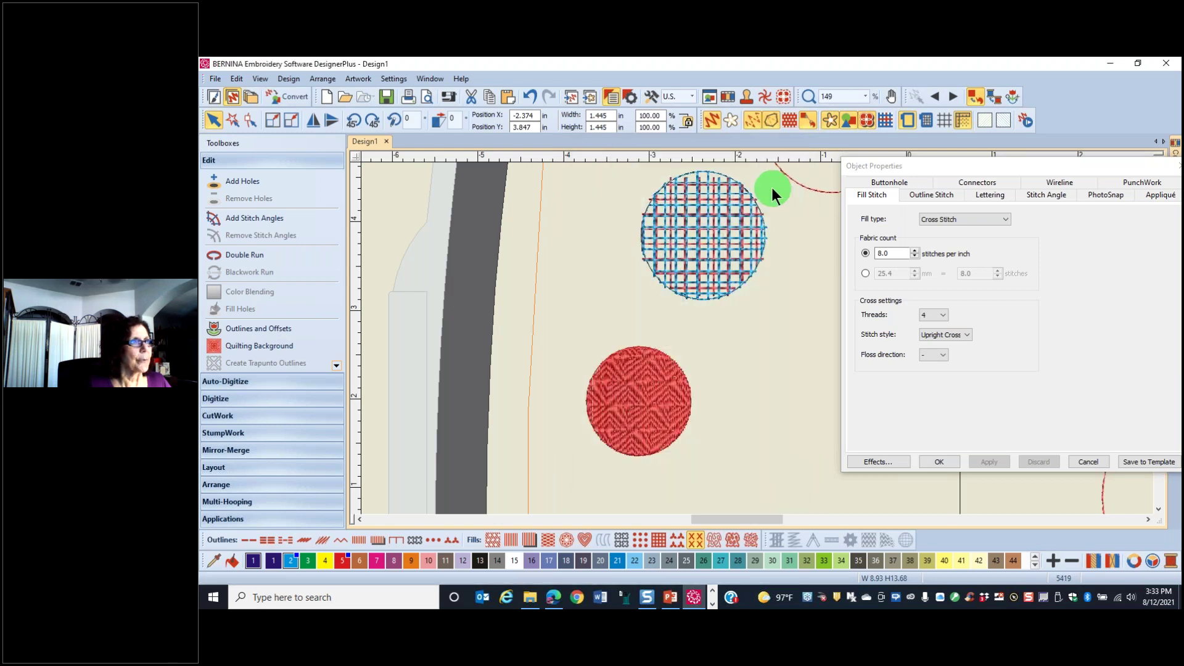
click(729, 220)
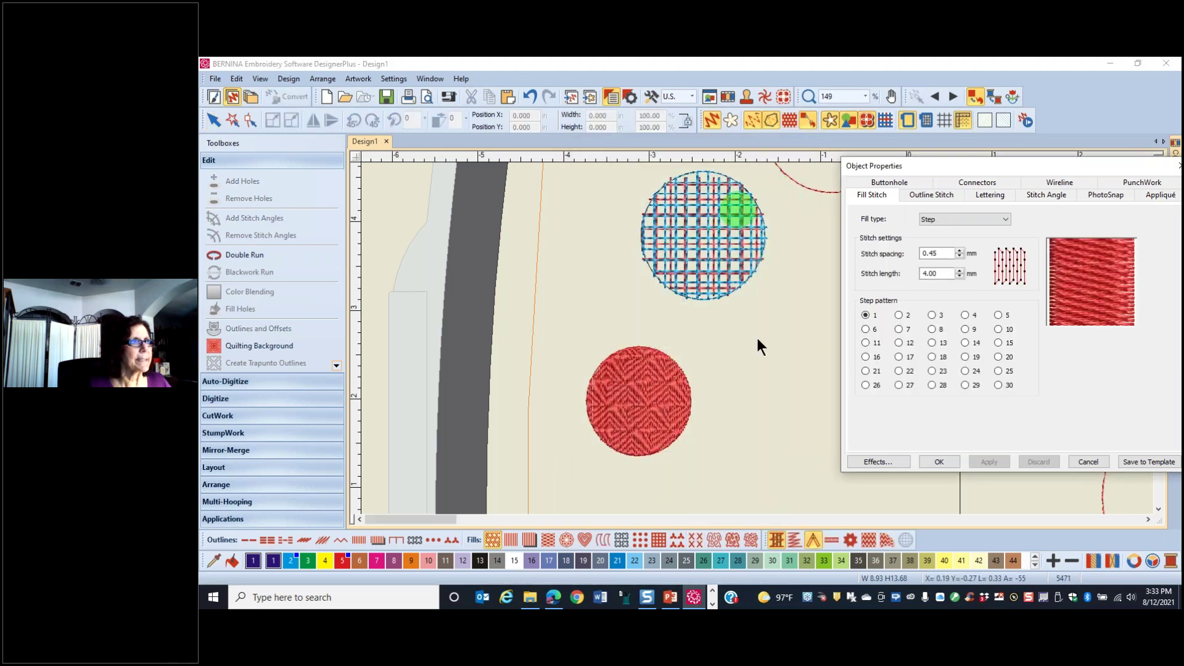
Step: Convert the fourth smallest circle from a single outline to a Step fill
scroll(757, 338, down, 2)
drag(716, 512, 747, 519)
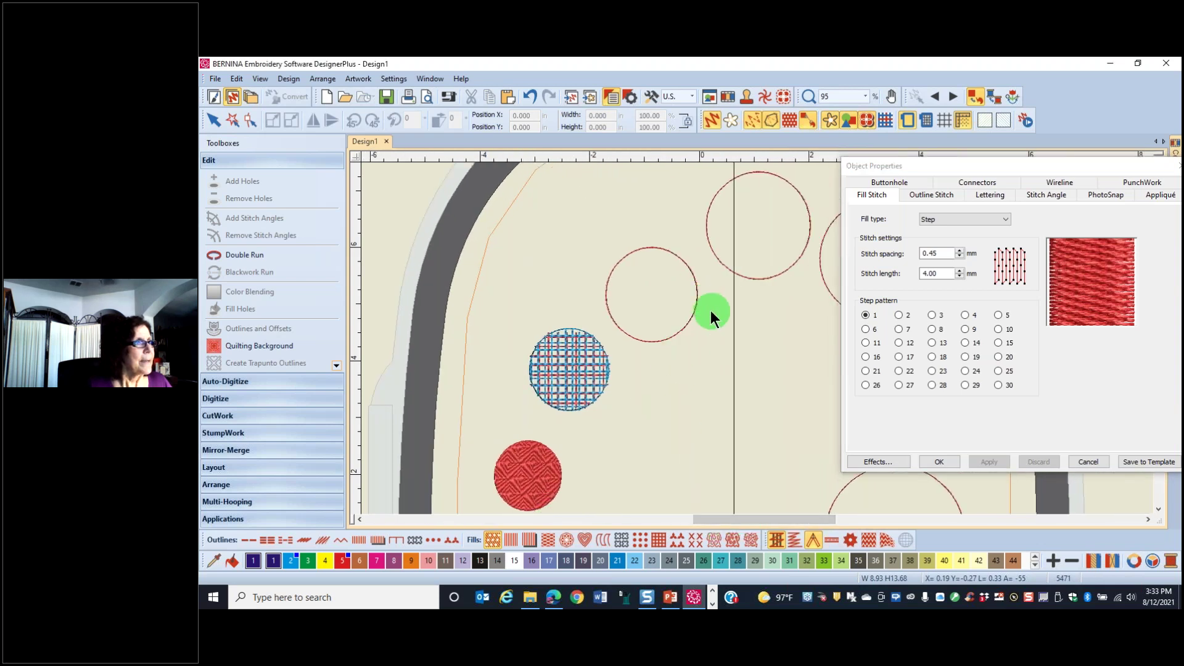
click(665, 339)
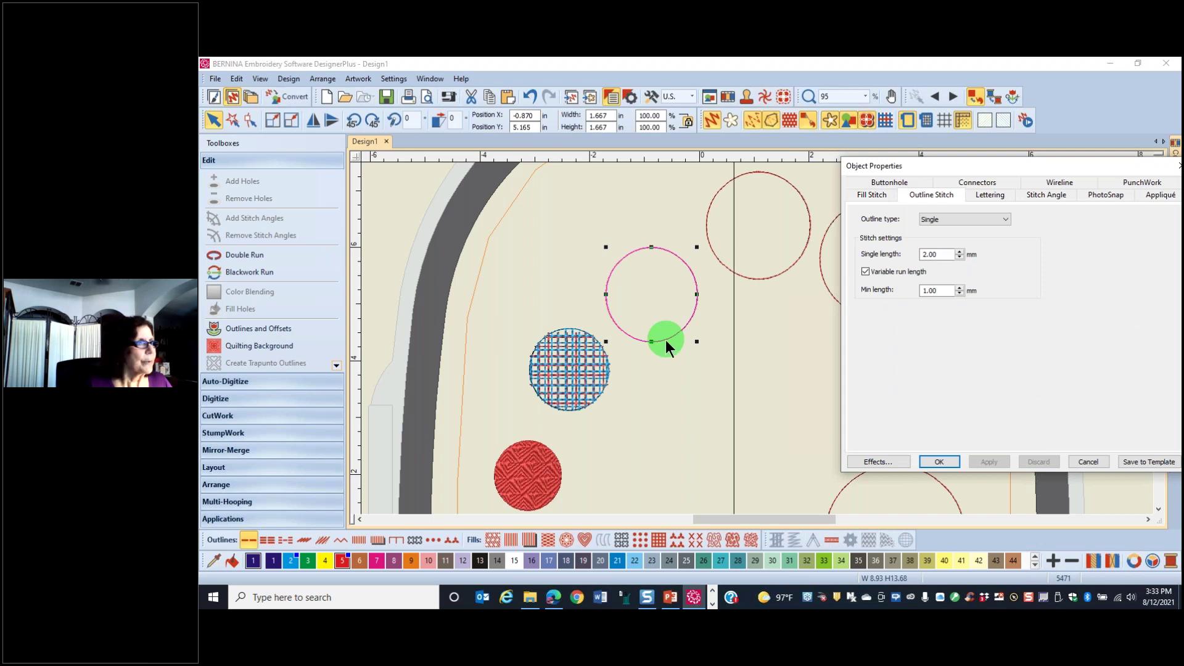
click(494, 544)
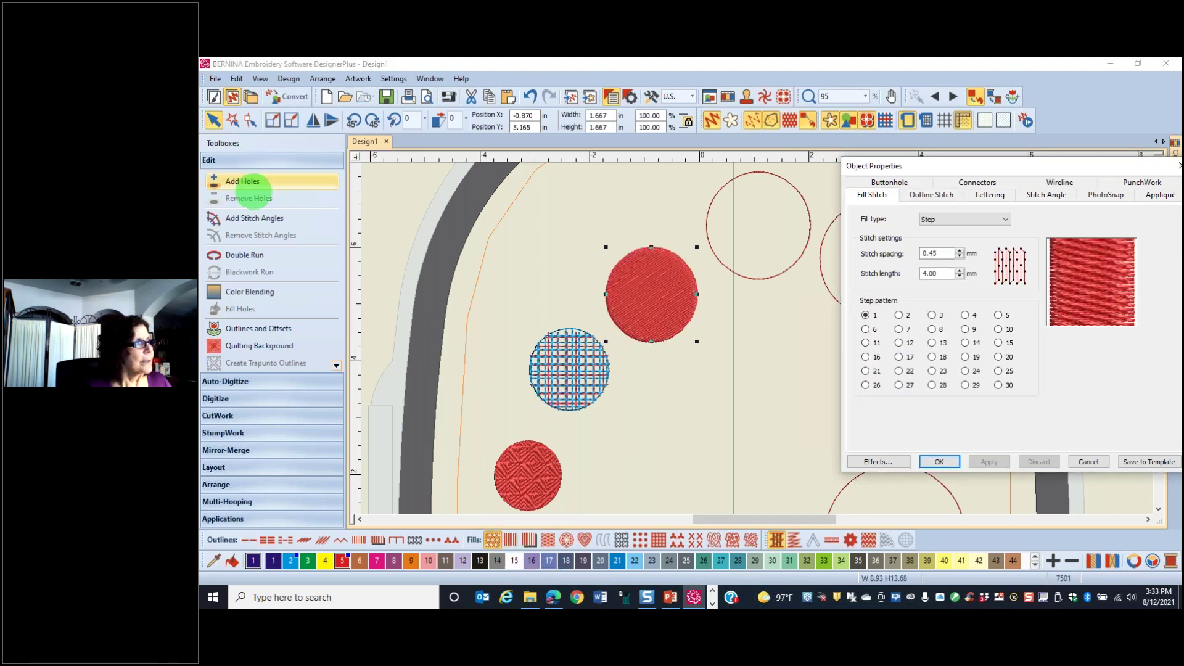
Step: Apply Color Blending to the step-filled circle with color 2 as bottom layer and color 5 as top layer, both at 2.00 mm maximum spacing
click(286, 297)
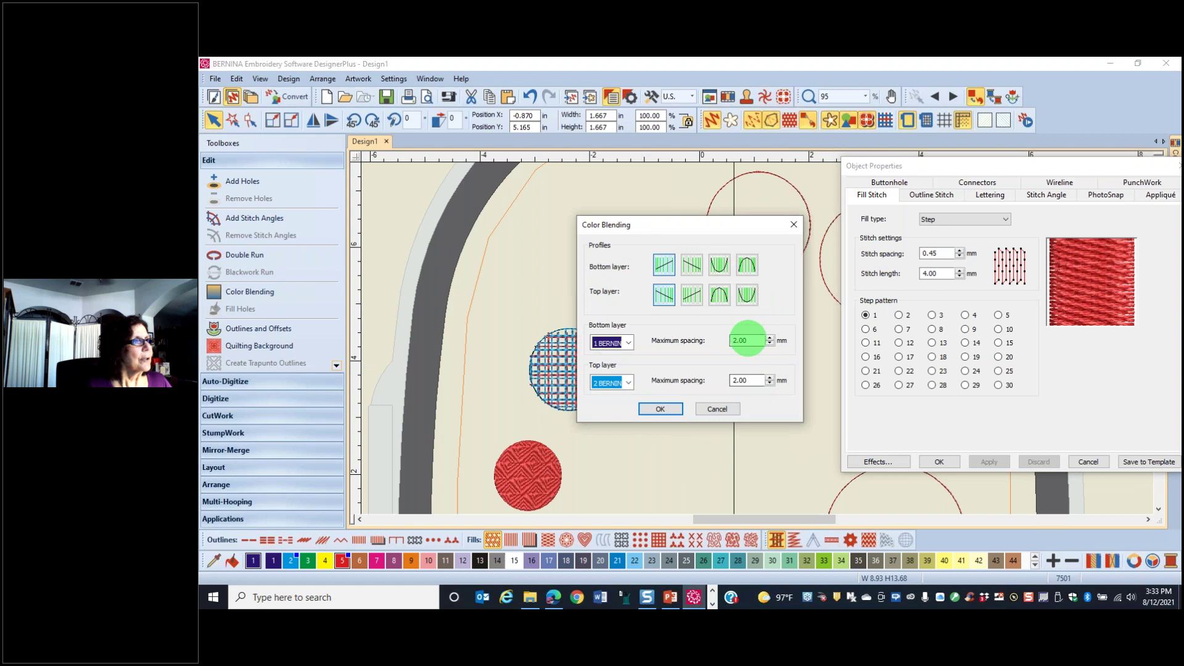
drag(737, 344, 733, 340)
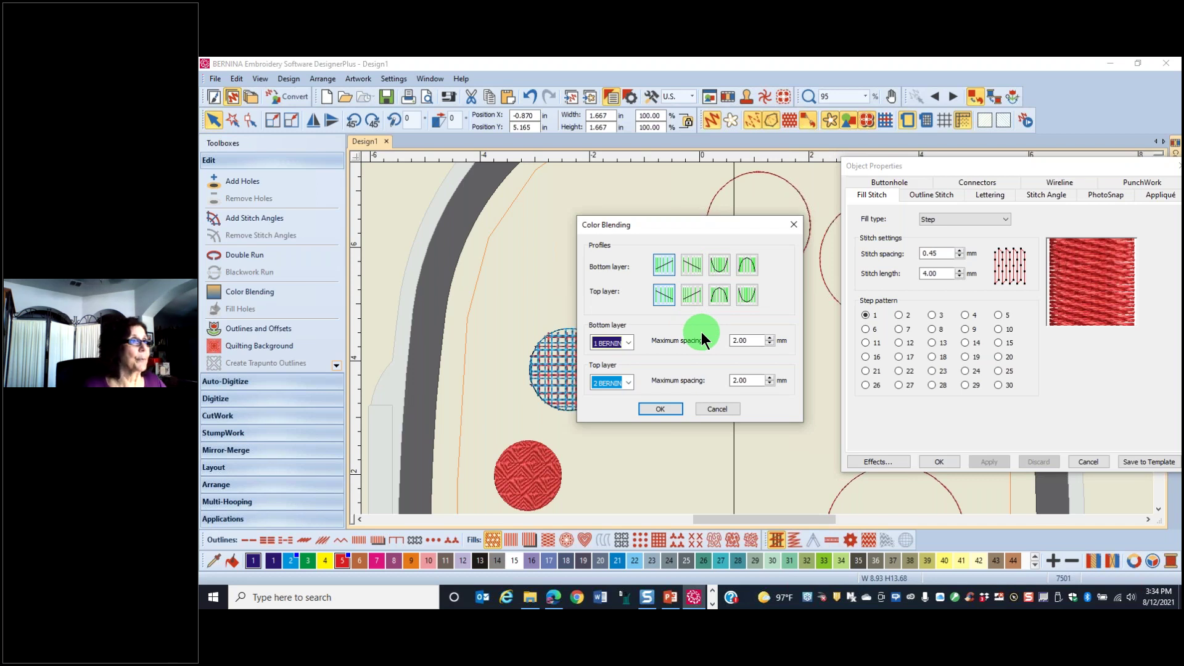
click(629, 344)
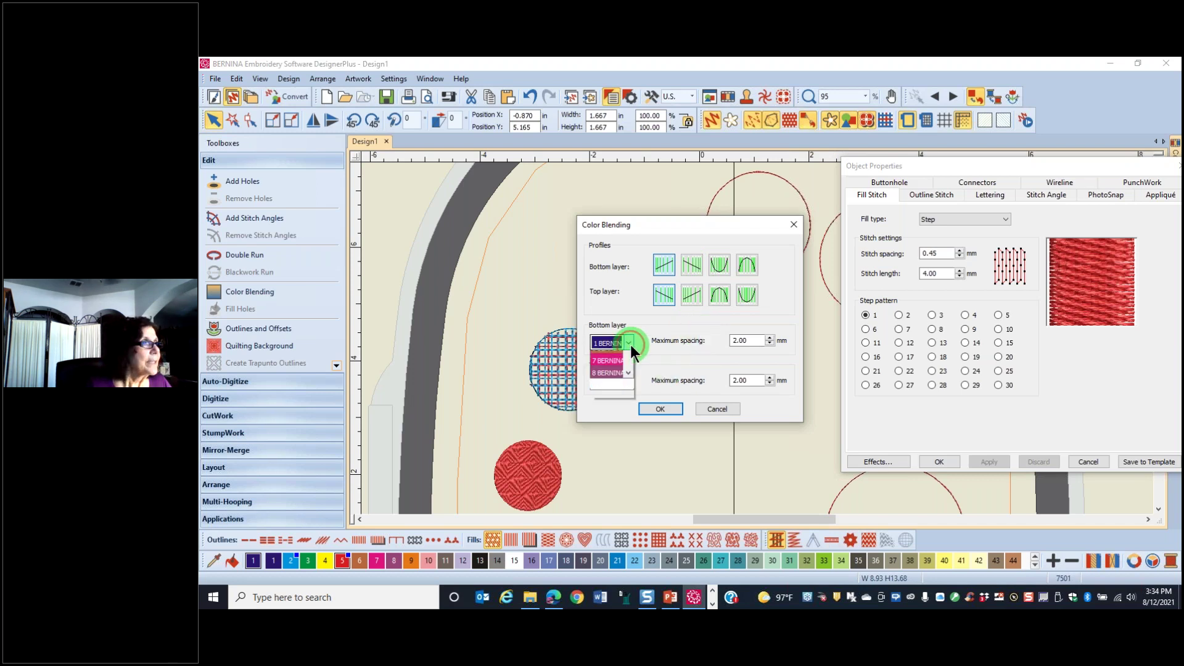
click(615, 369)
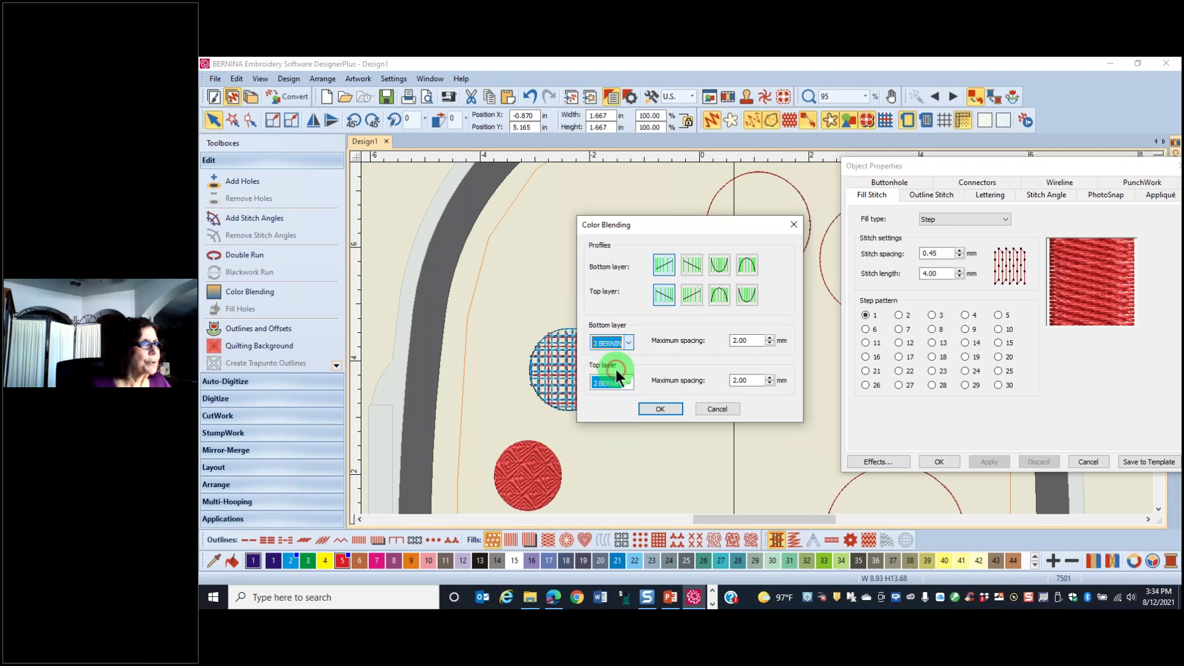
click(628, 383)
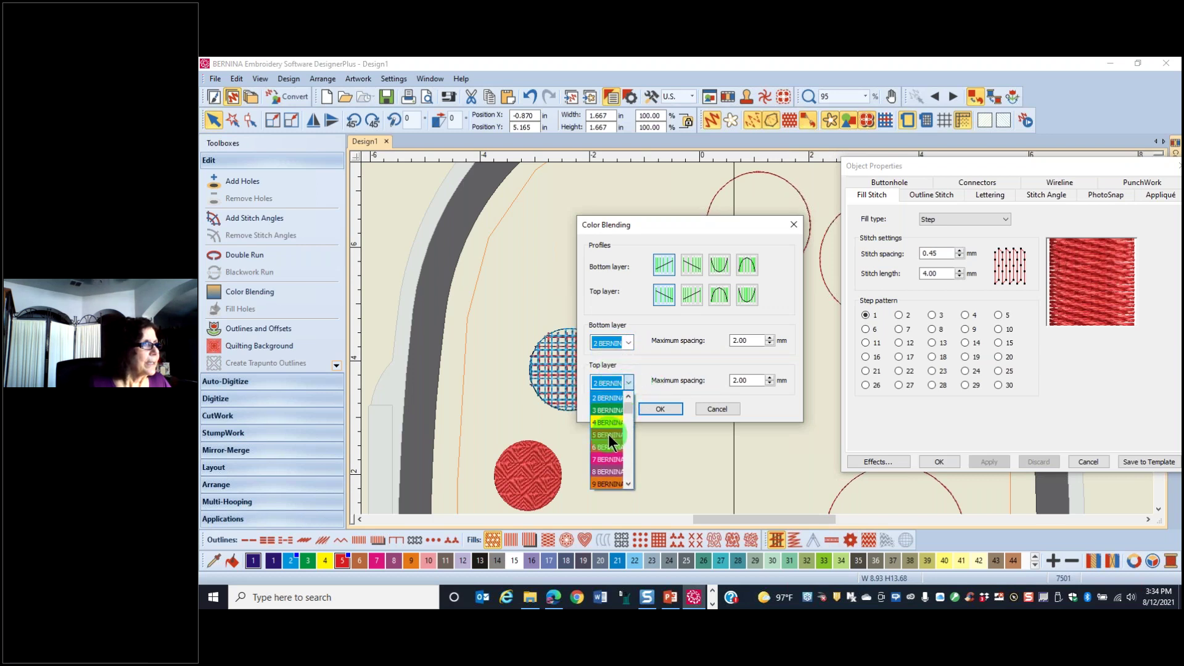
click(608, 434)
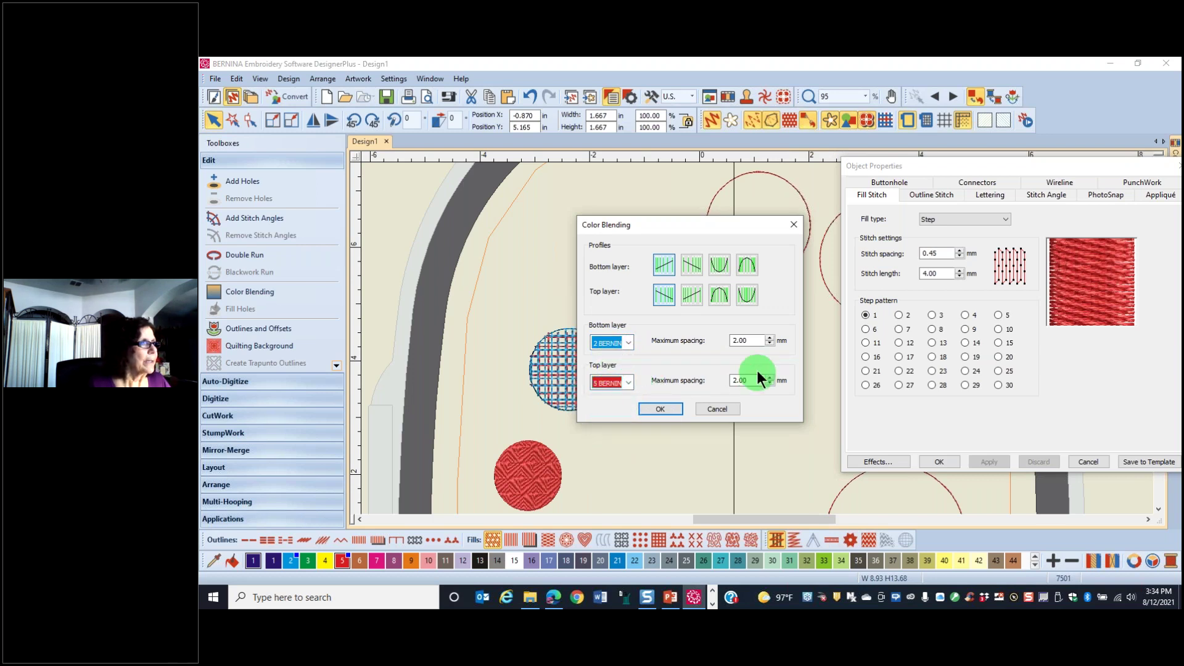
double_click(743, 341)
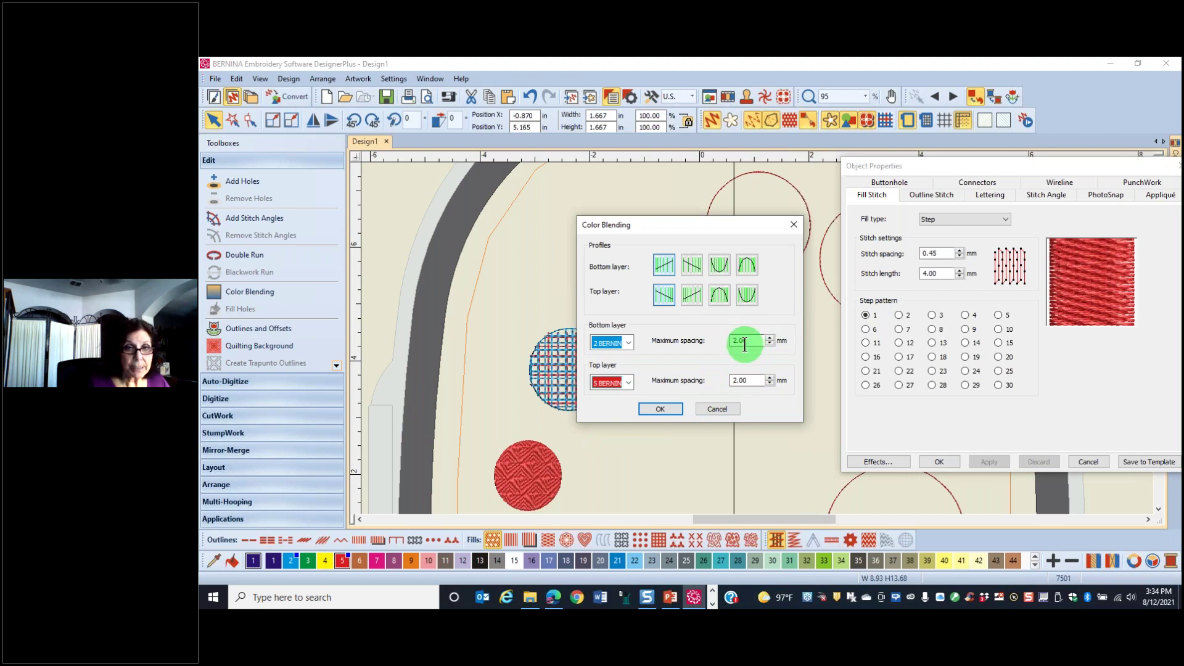
click(763, 343)
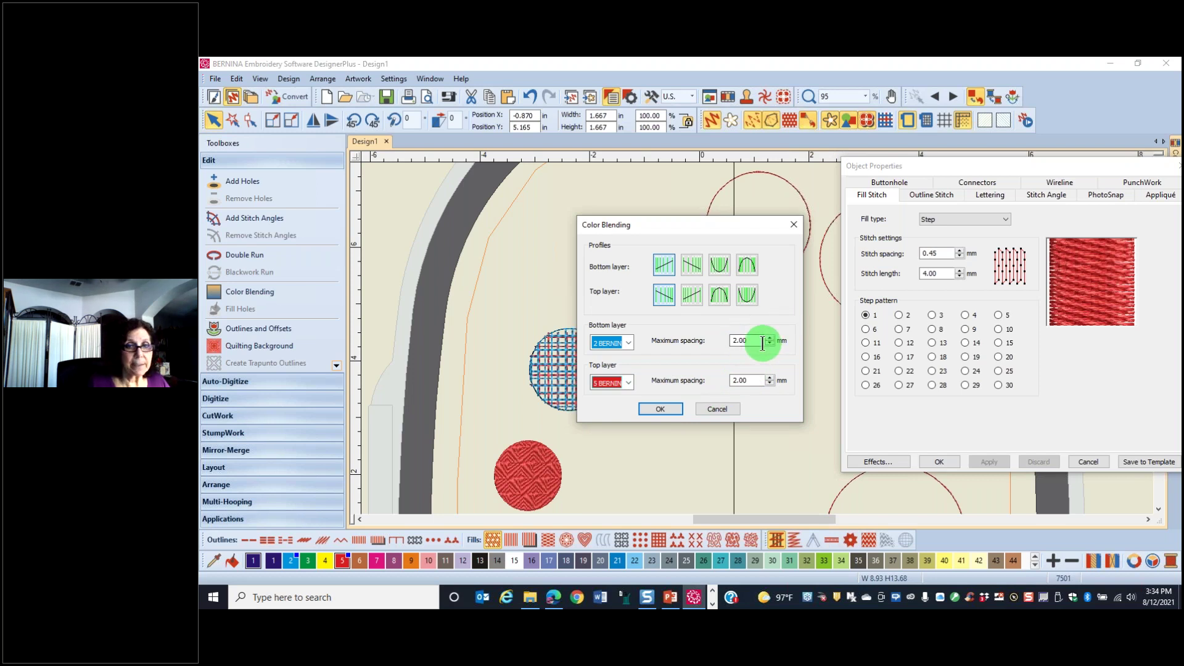
click(665, 411)
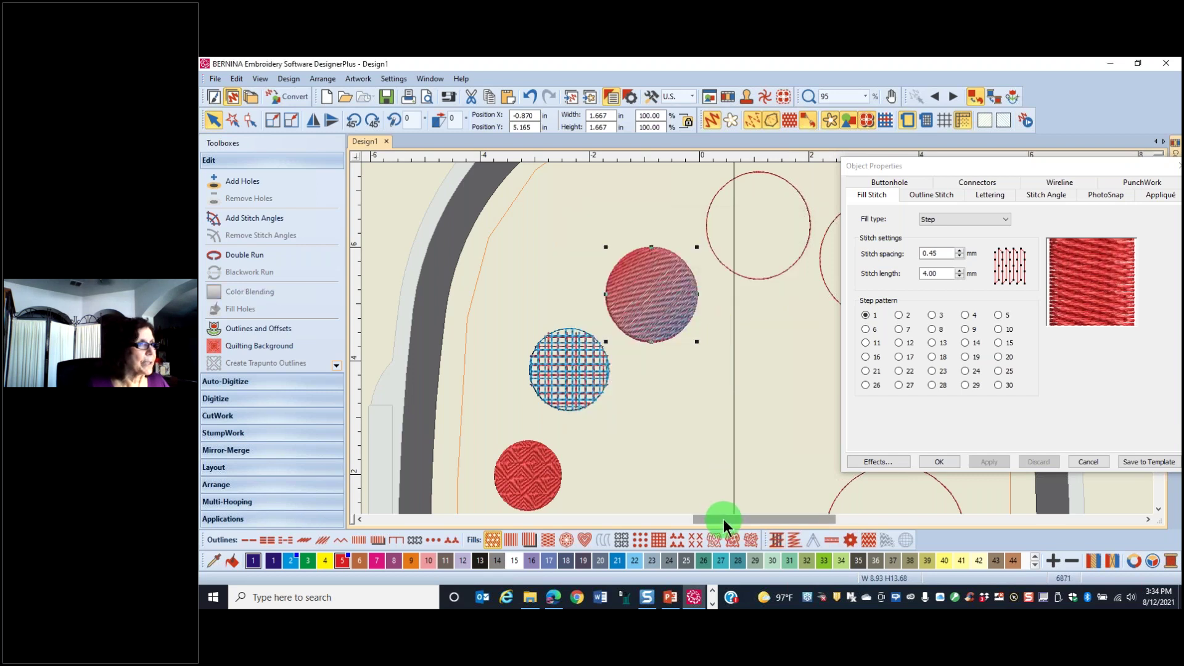
Step: Convert the fifth smallest circle from a single outline to a Step fill
drag(724, 520, 744, 518)
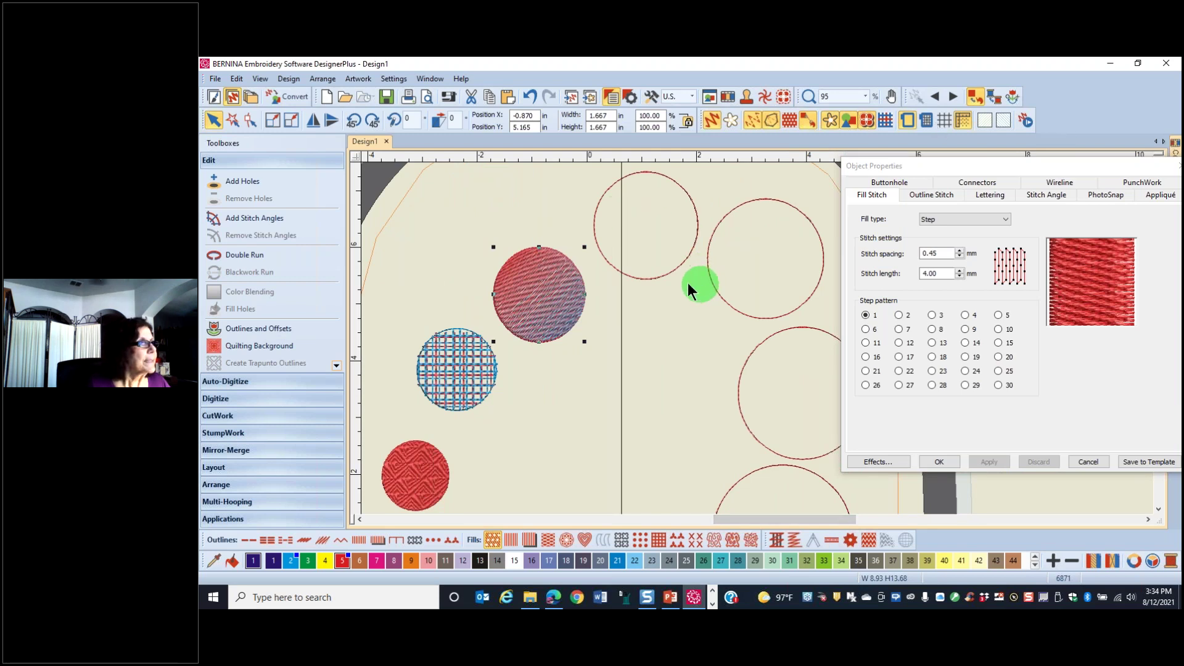
click(655, 280)
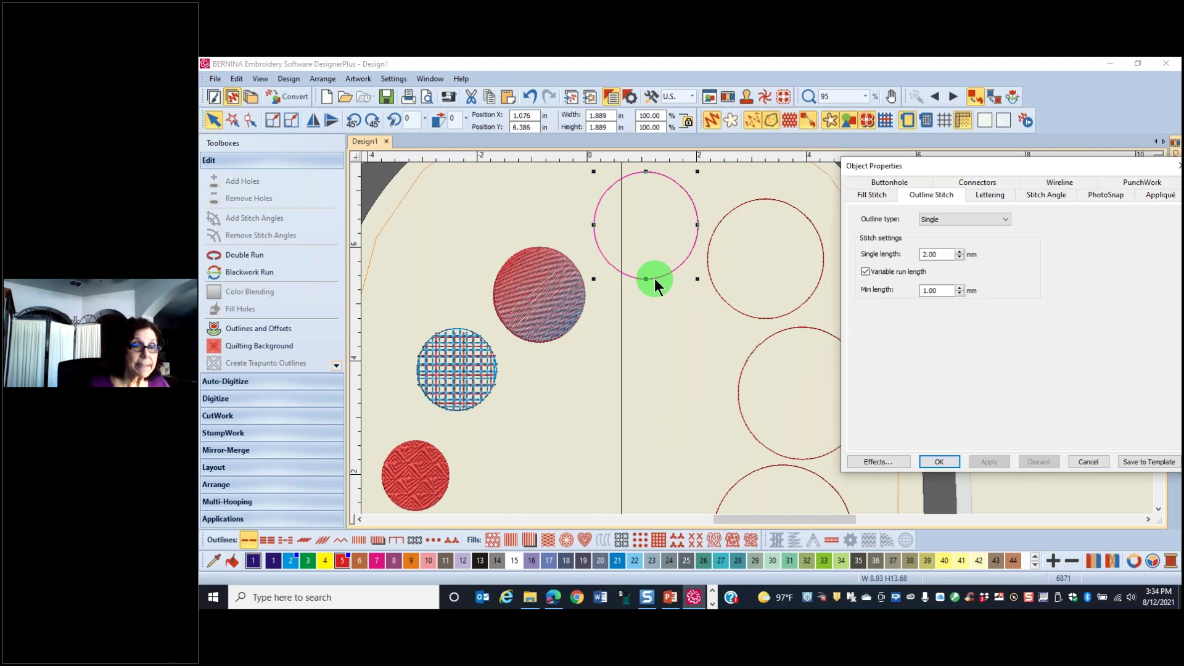
click(492, 542)
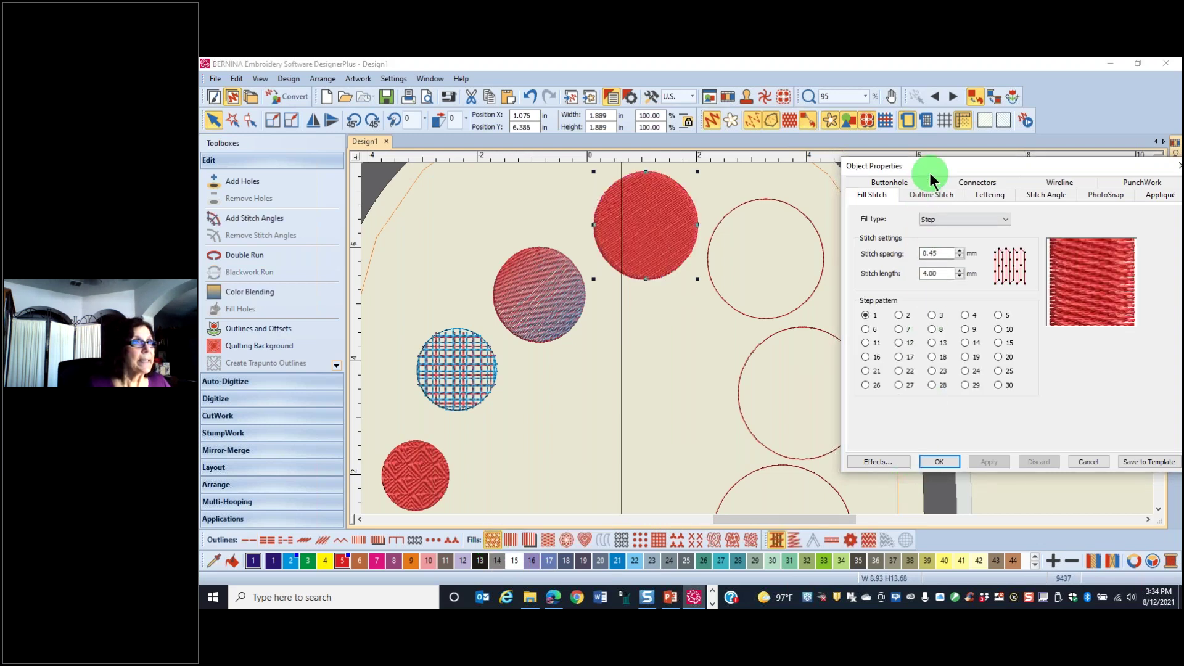
Step: Give the fifth smallest circle a descending-profile Gradient Fill with 3.5 mm maximum spacing, and rotate it so the dense stitching lies at its upper right
click(876, 462)
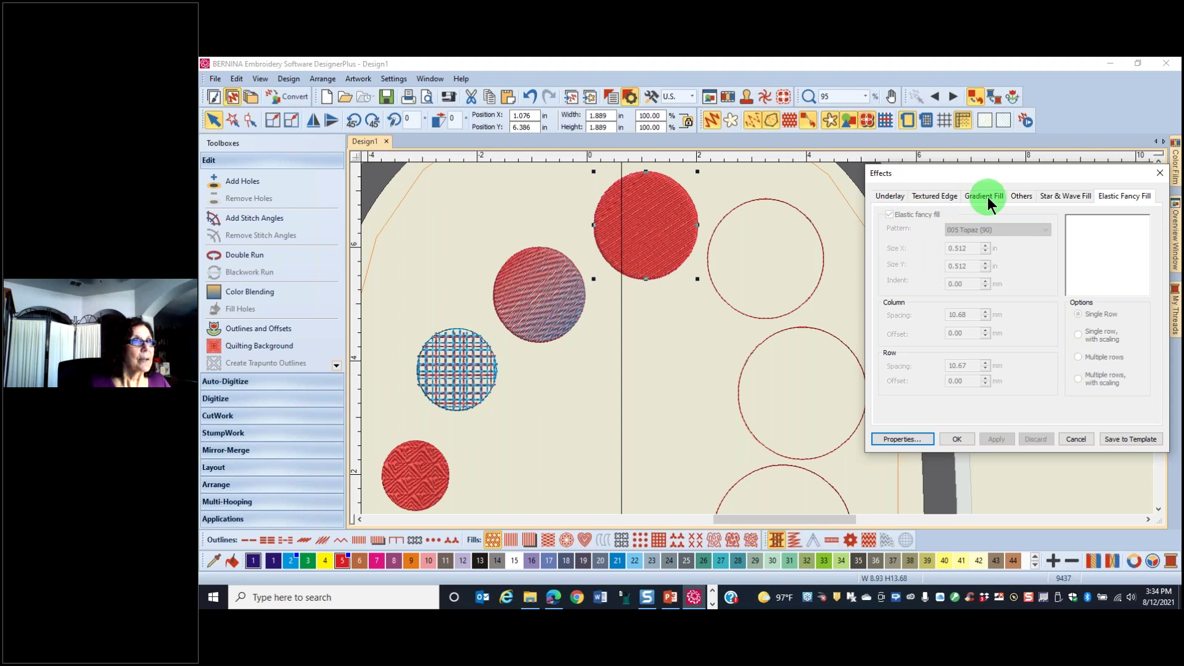
click(985, 196)
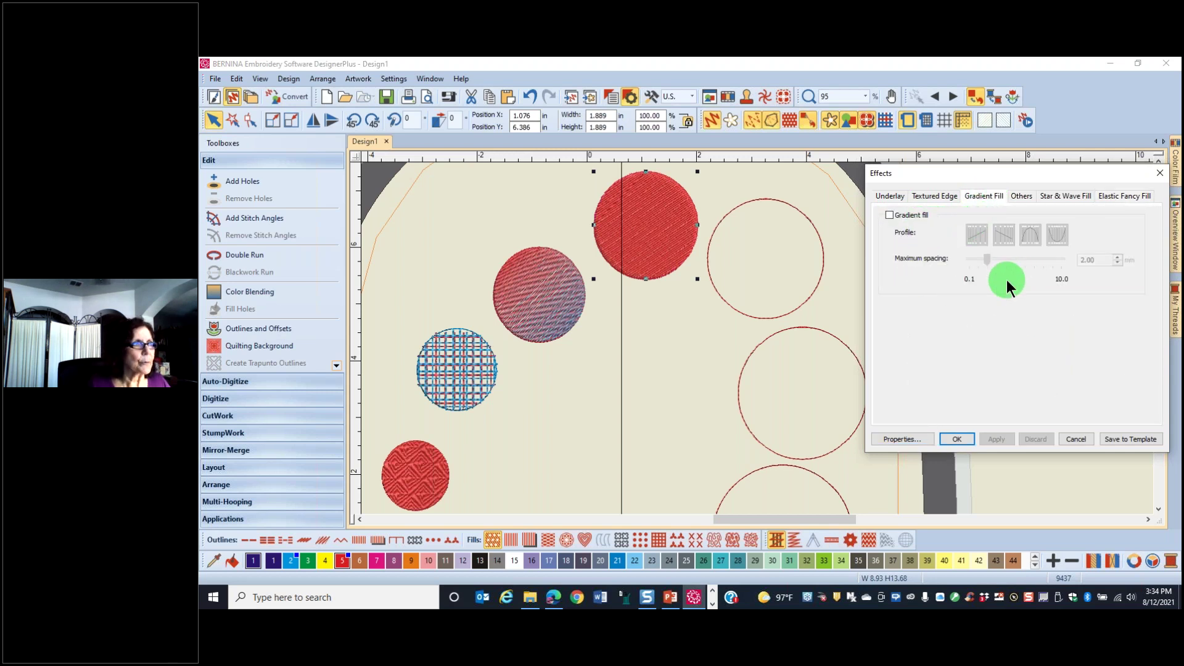
click(889, 215)
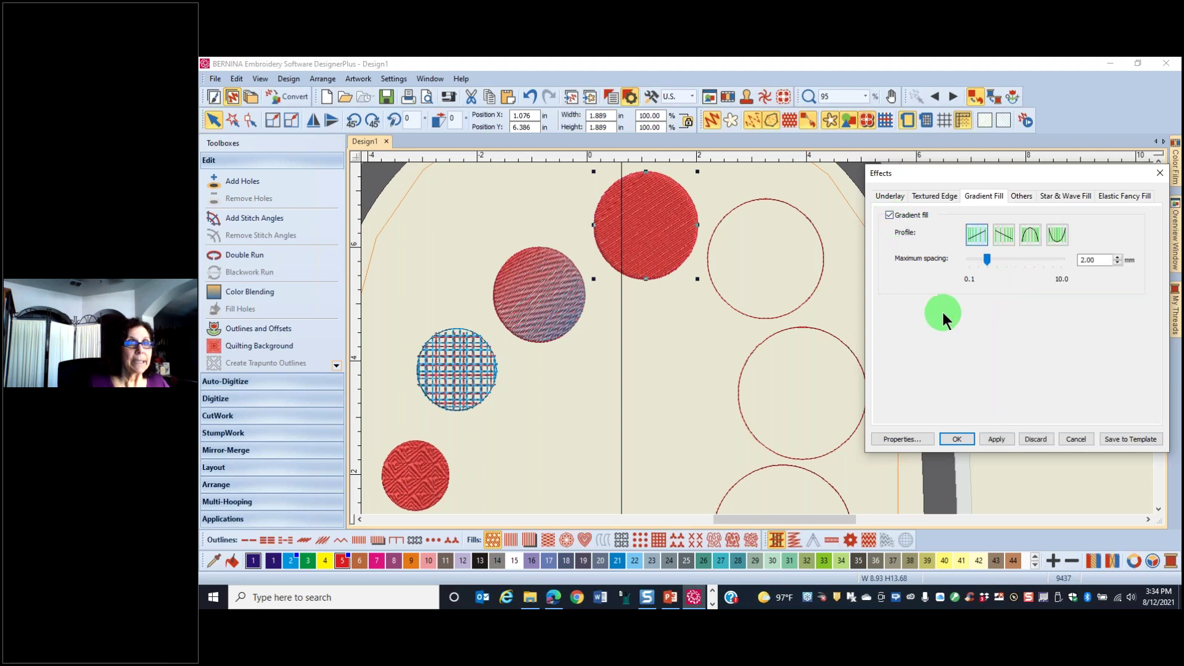
click(1005, 235)
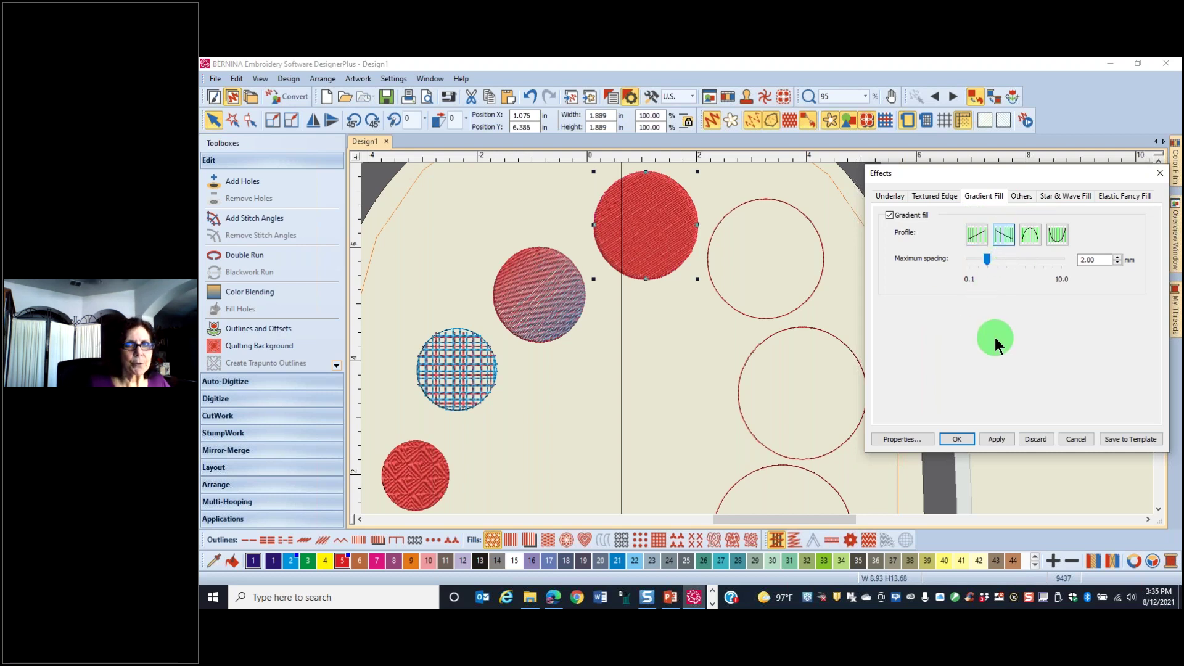
double_click(1091, 261)
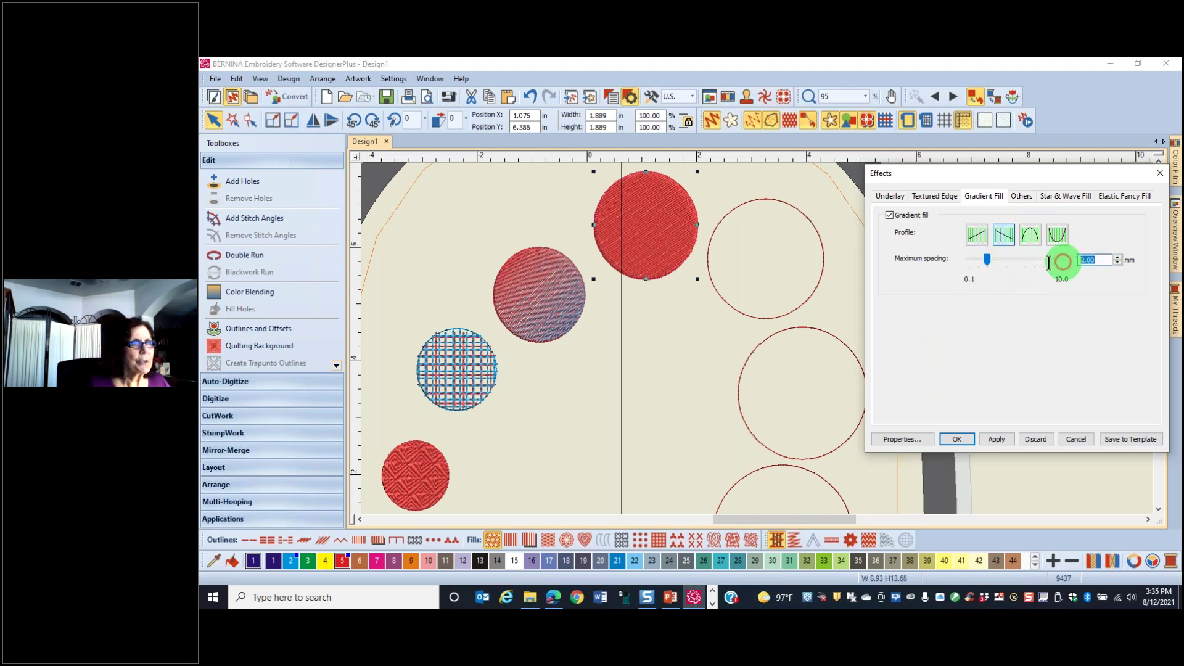
text(3.5)
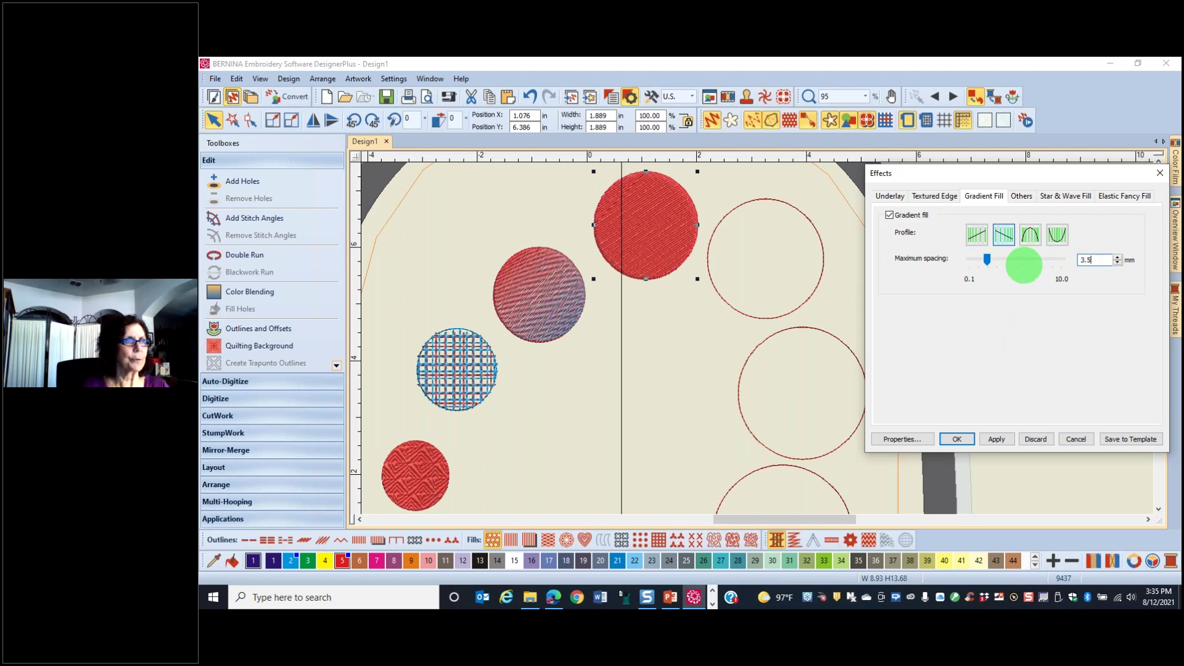
click(1006, 440)
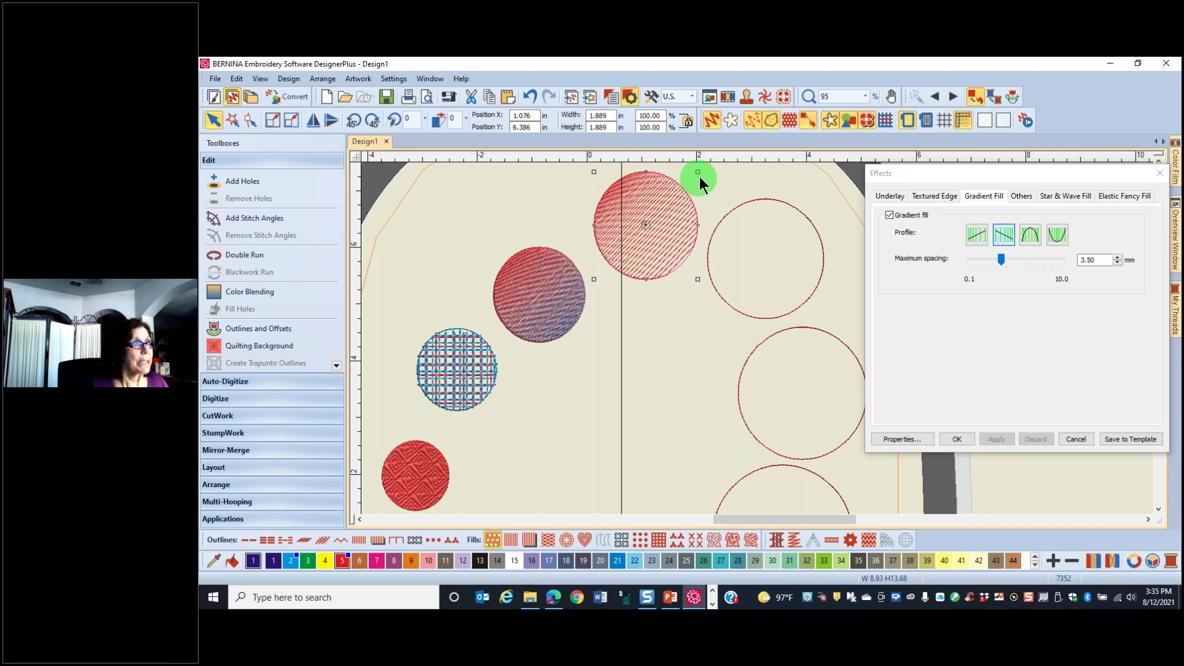
drag(700, 177, 702, 256)
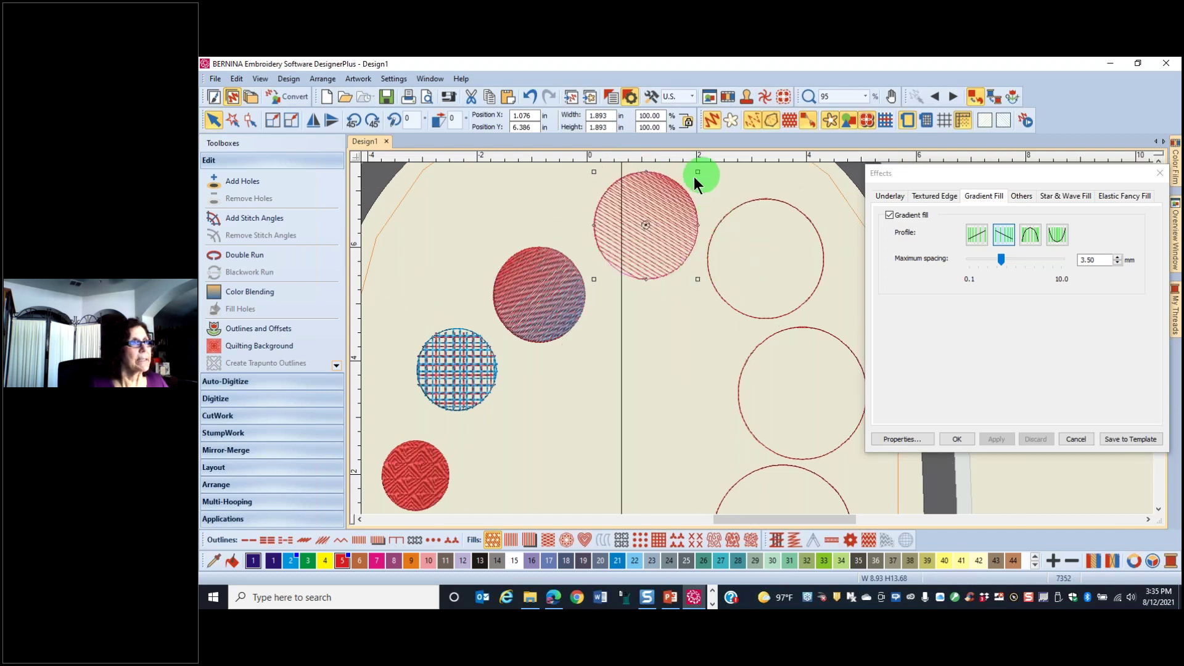
drag(695, 173, 700, 186)
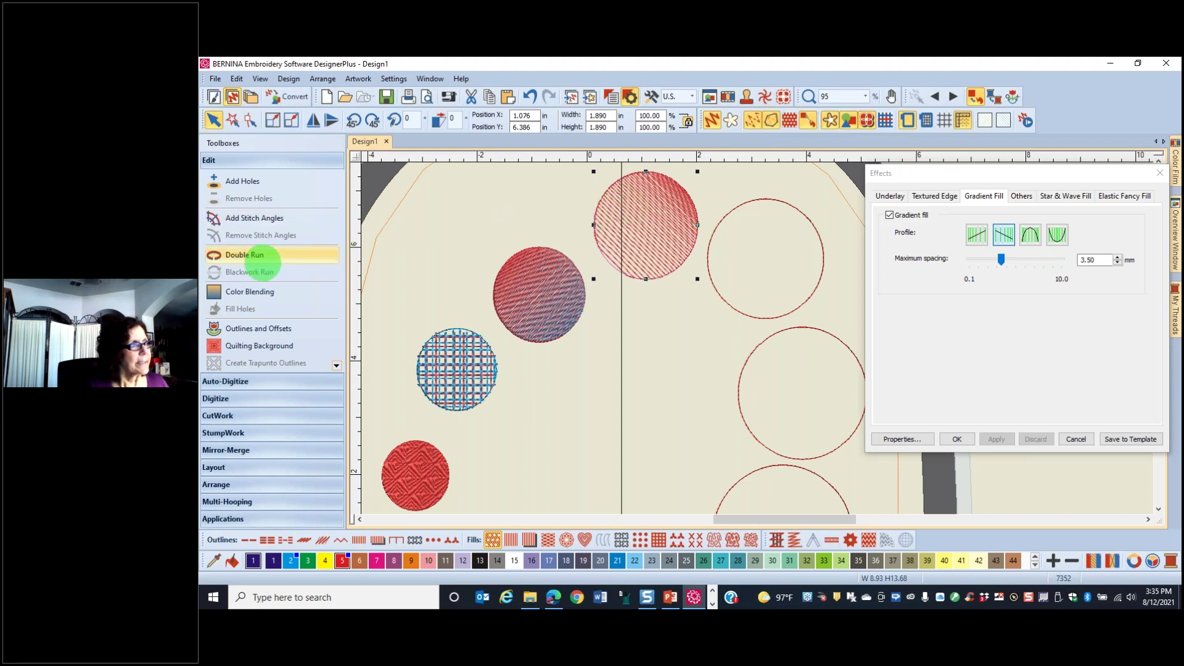
Step: Add a single object outline in color 5 around the gradient-filled circle, without any offset outlines
click(253, 333)
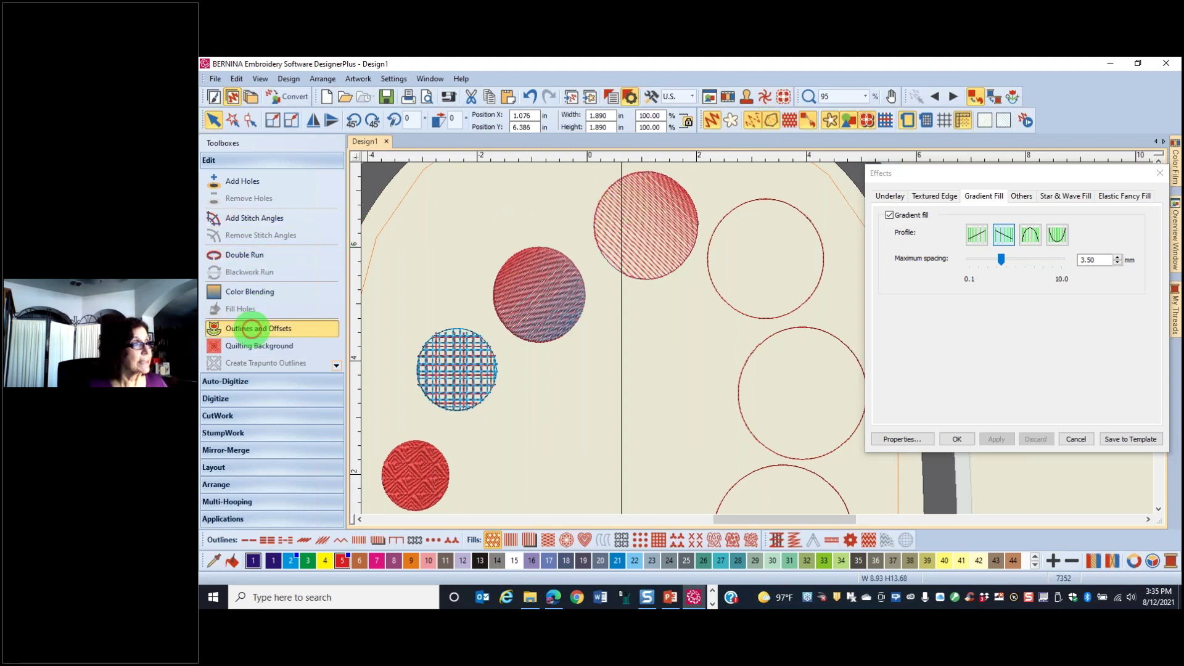
click(729, 207)
click(683, 260)
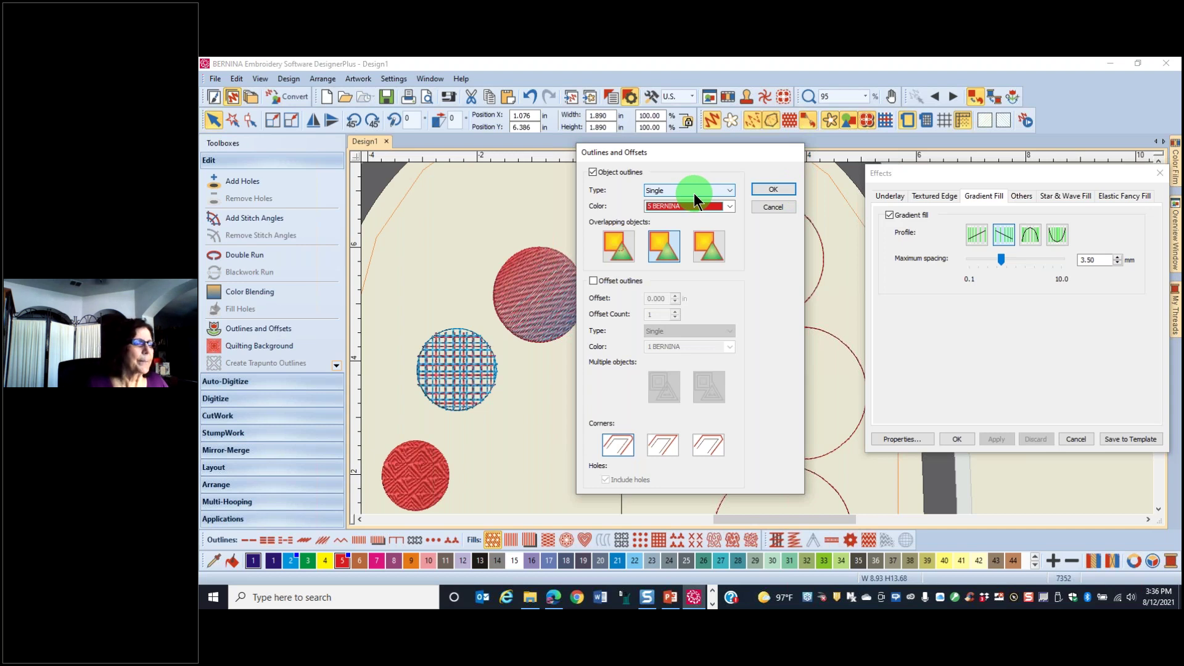
click(780, 189)
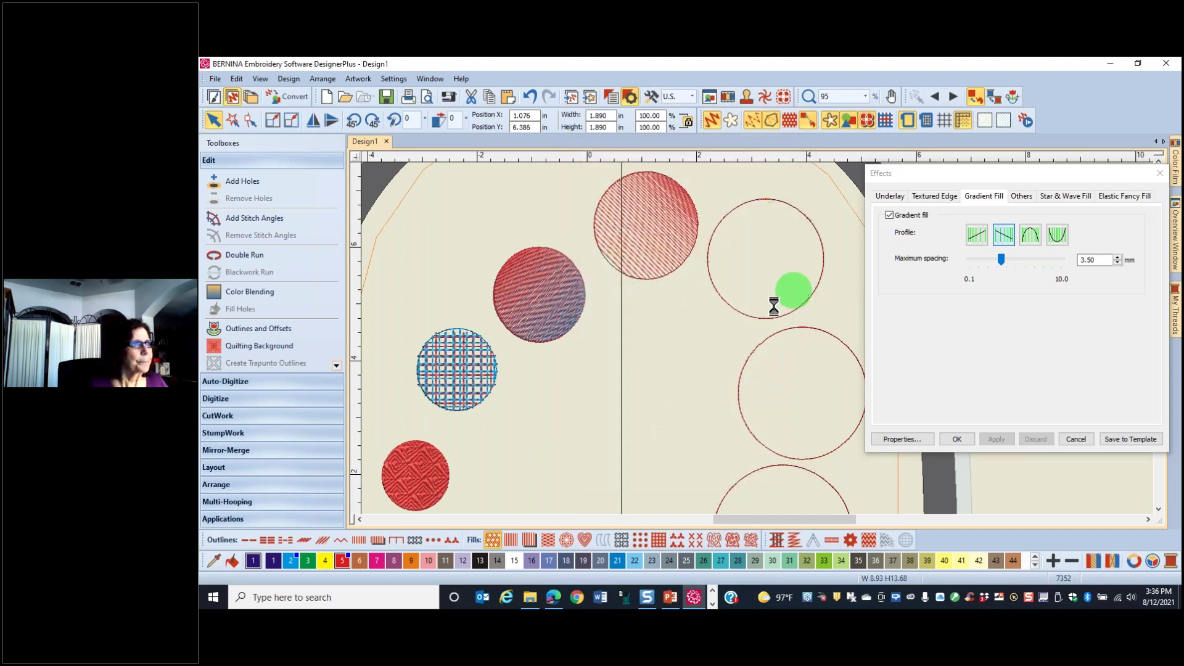
click(758, 320)
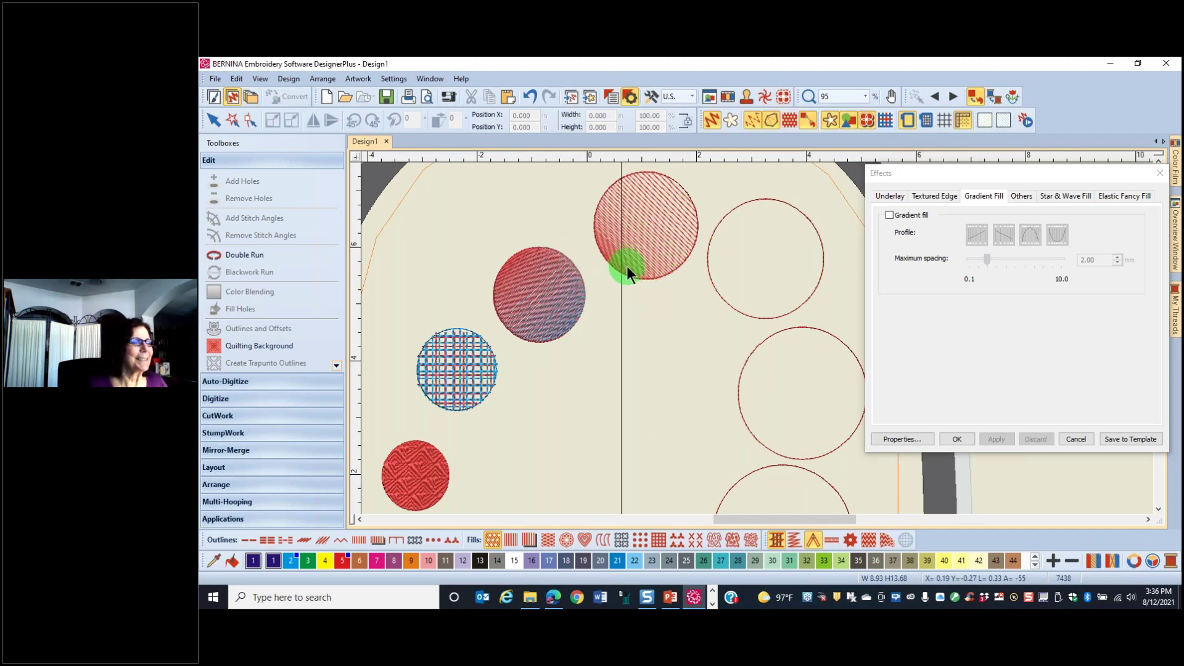
Step: Rotate the gradient fill inside the fifth smallest circle so that its stitch lines slope less steeply
click(639, 246)
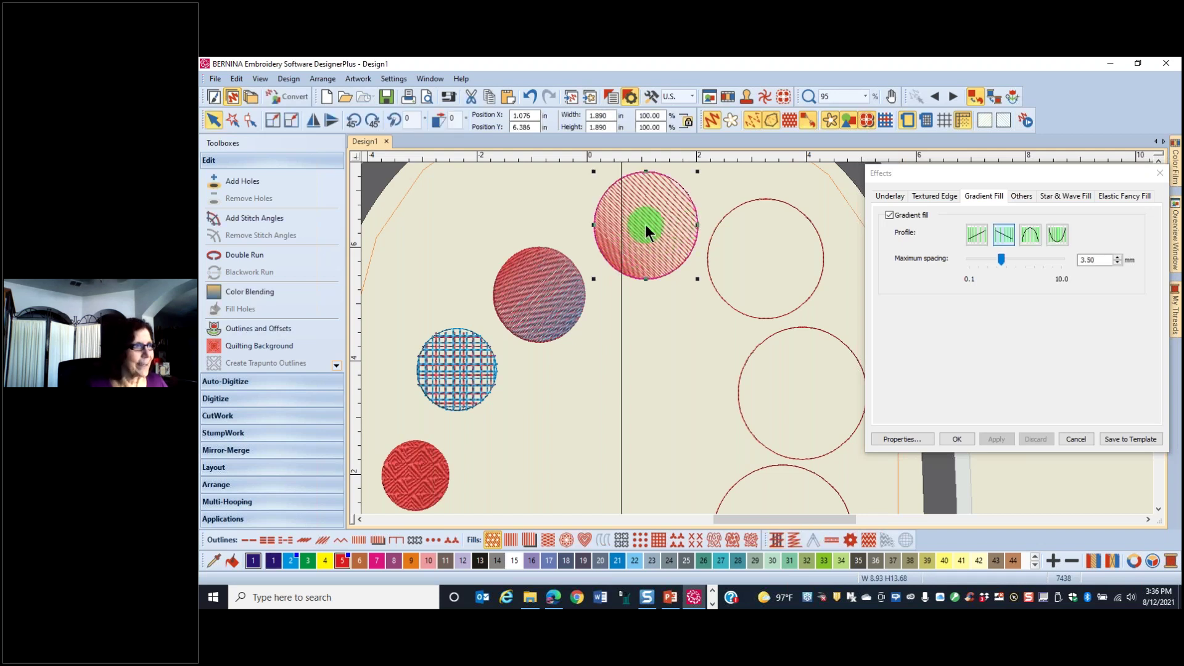
click(646, 224)
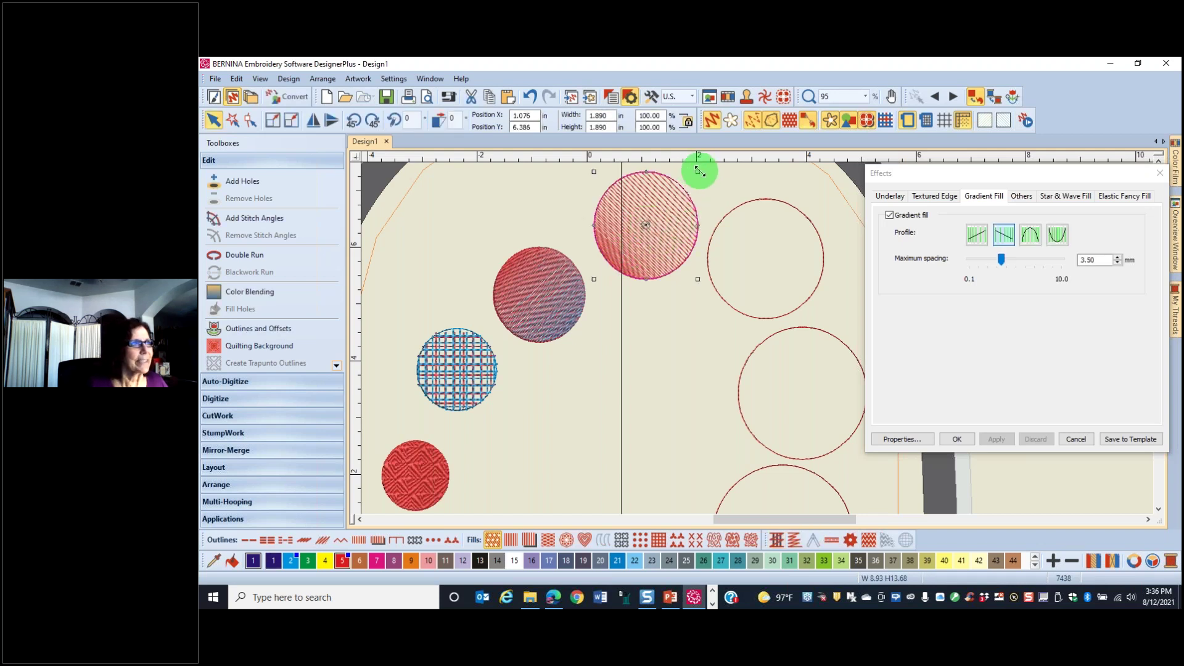
drag(700, 171, 665, 331)
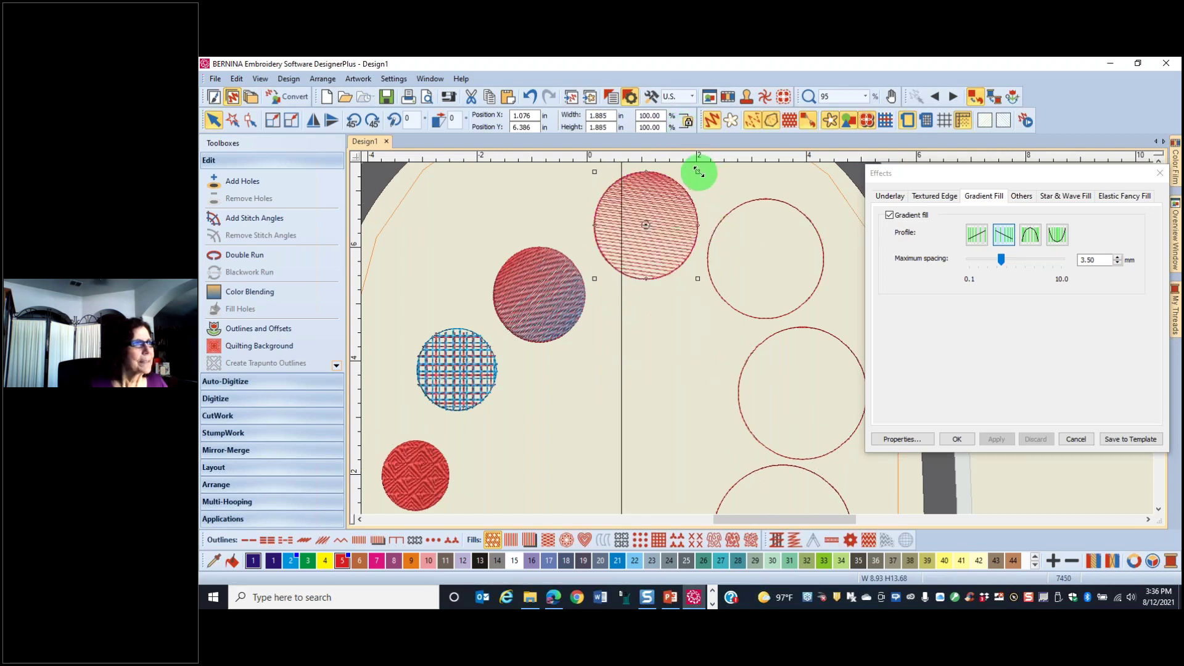
drag(699, 171, 684, 250)
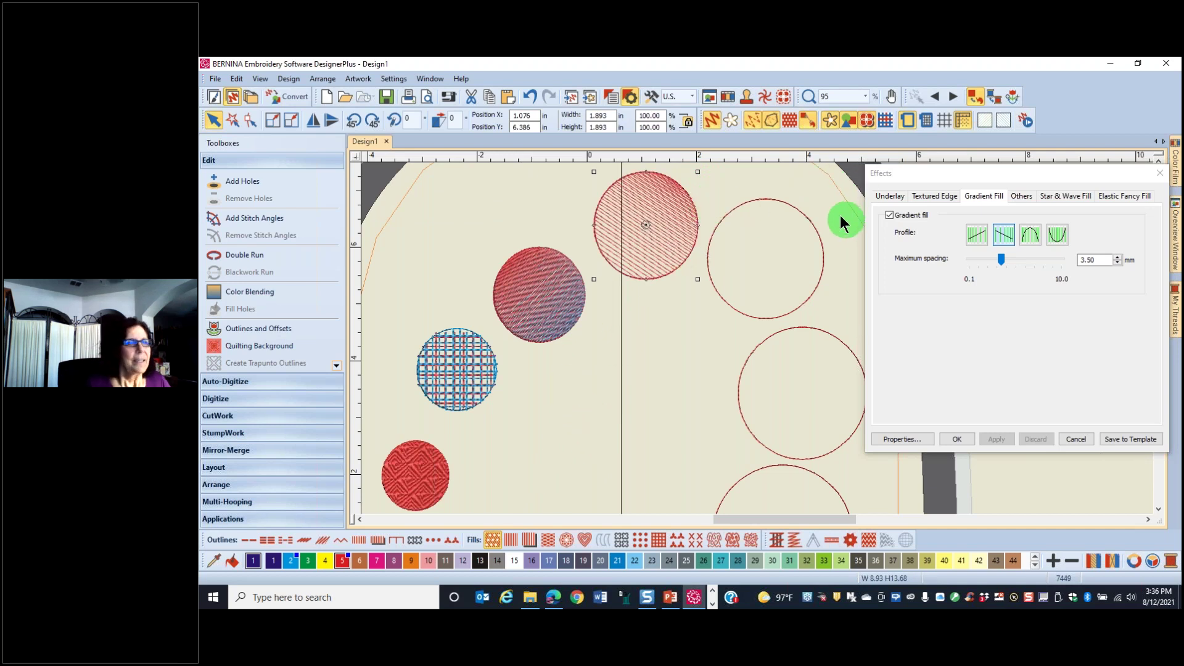
Step: Convert the sixth smallest circle from a single outline to a Pattern fill
click(805, 213)
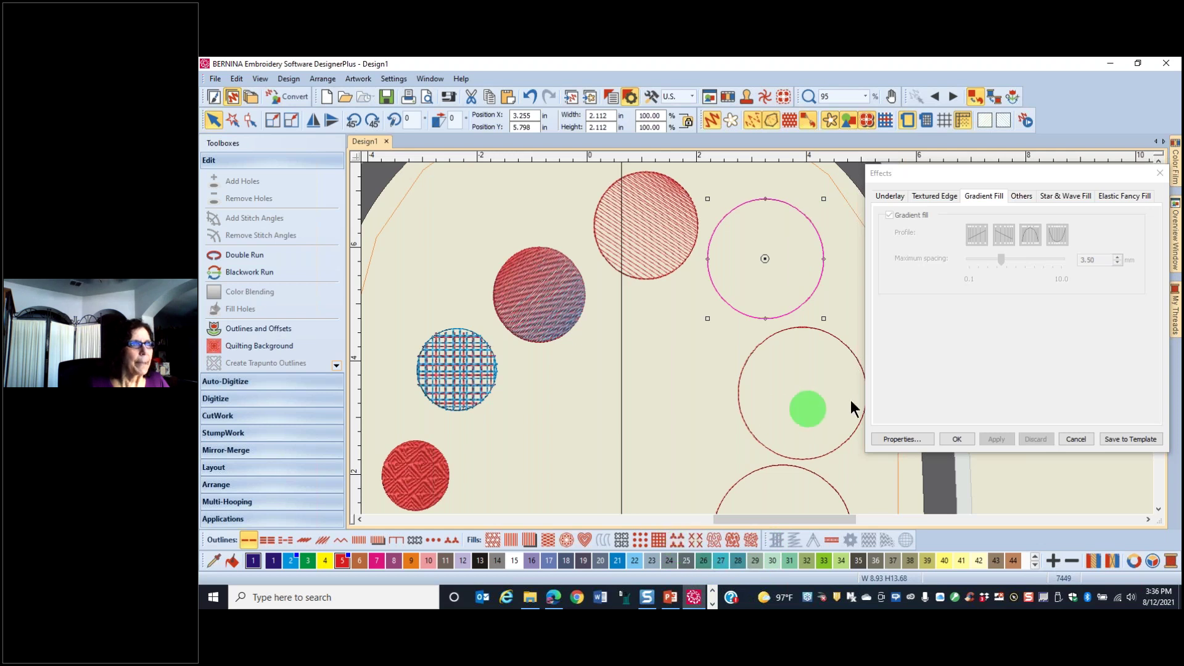
click(901, 439)
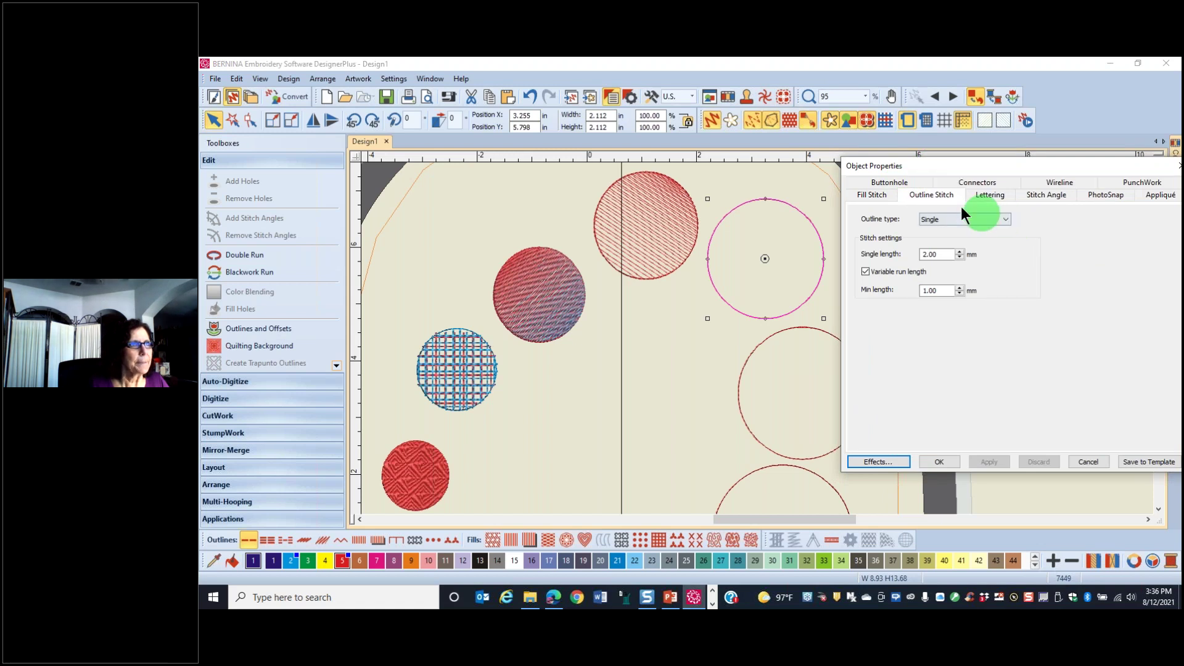
click(876, 199)
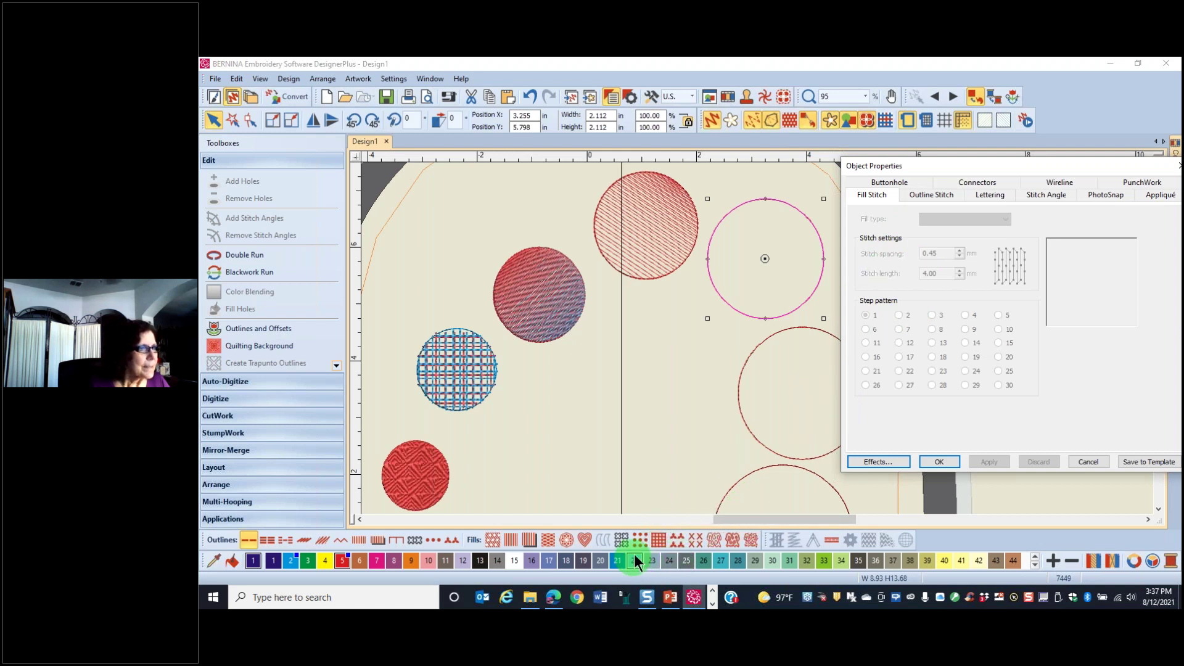
click(678, 543)
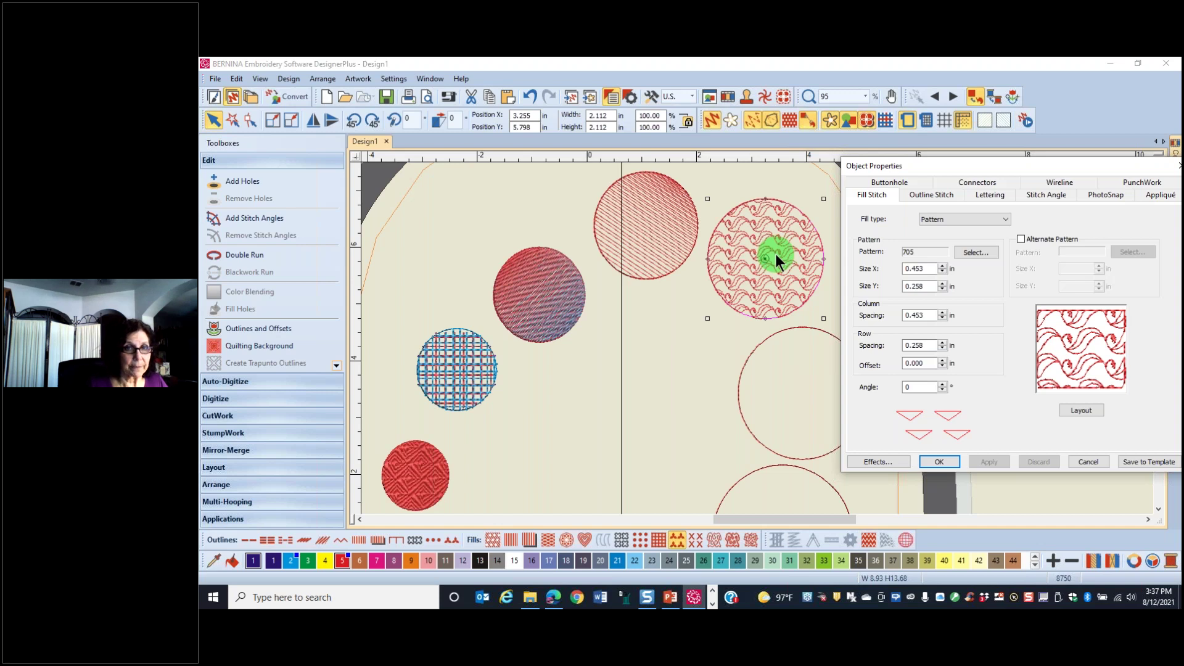
Step: Change the sixth circle's fill pattern to NP005-17 from the BerninaV5 pattern set
click(976, 253)
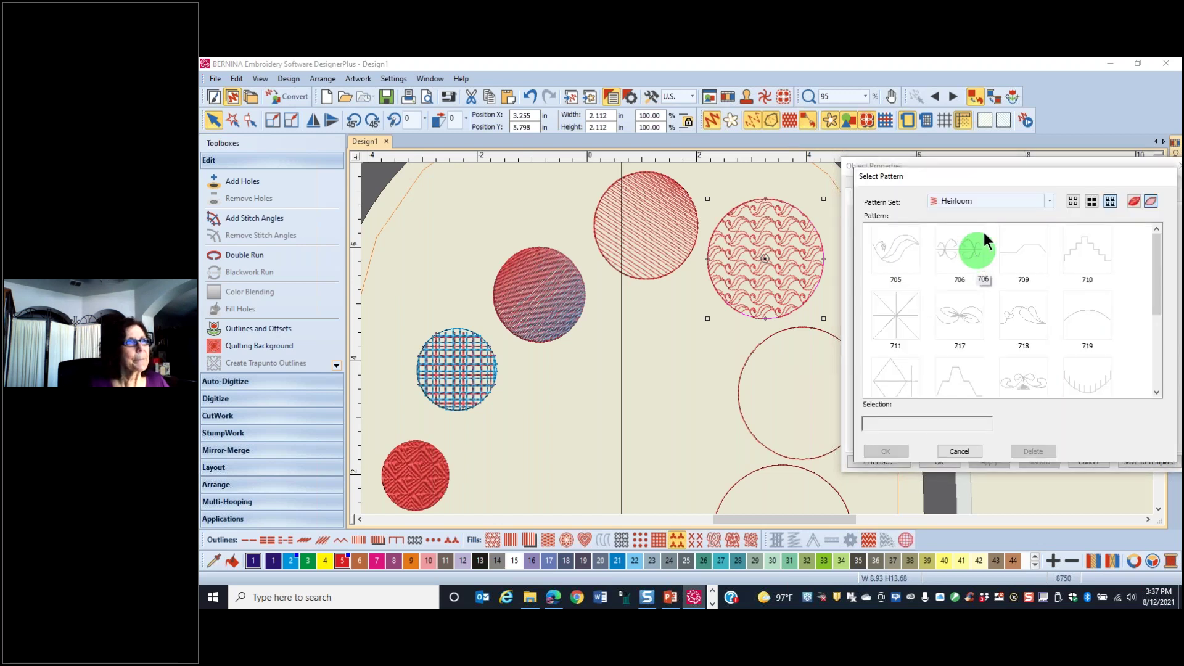
click(1050, 201)
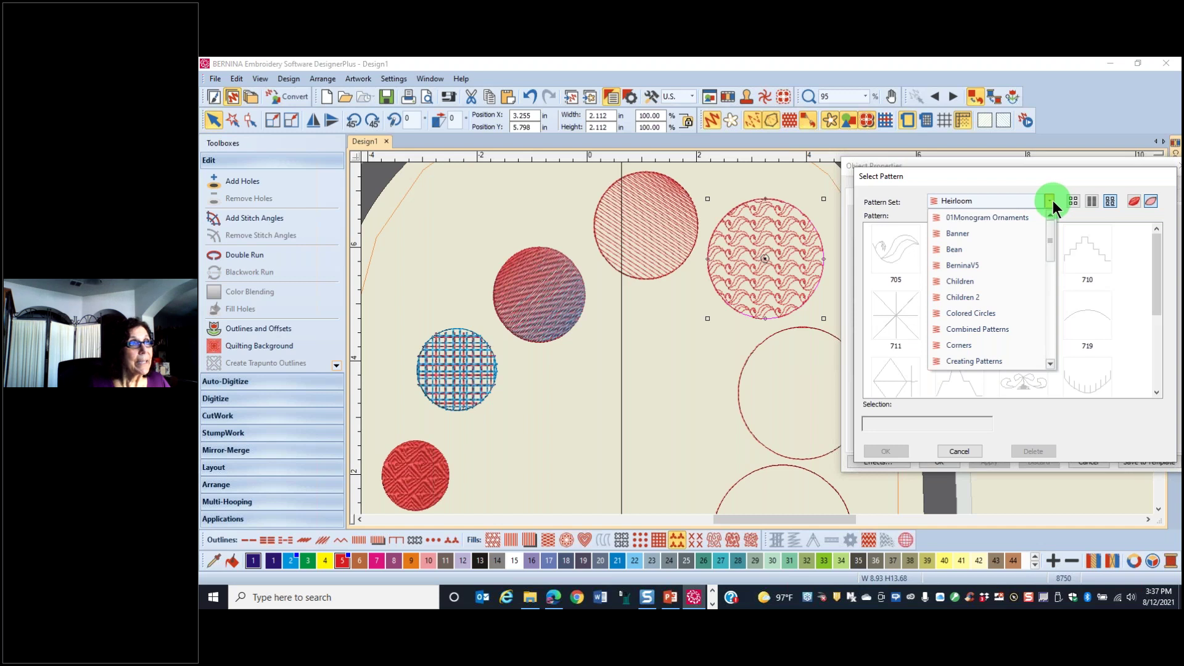
click(957, 264)
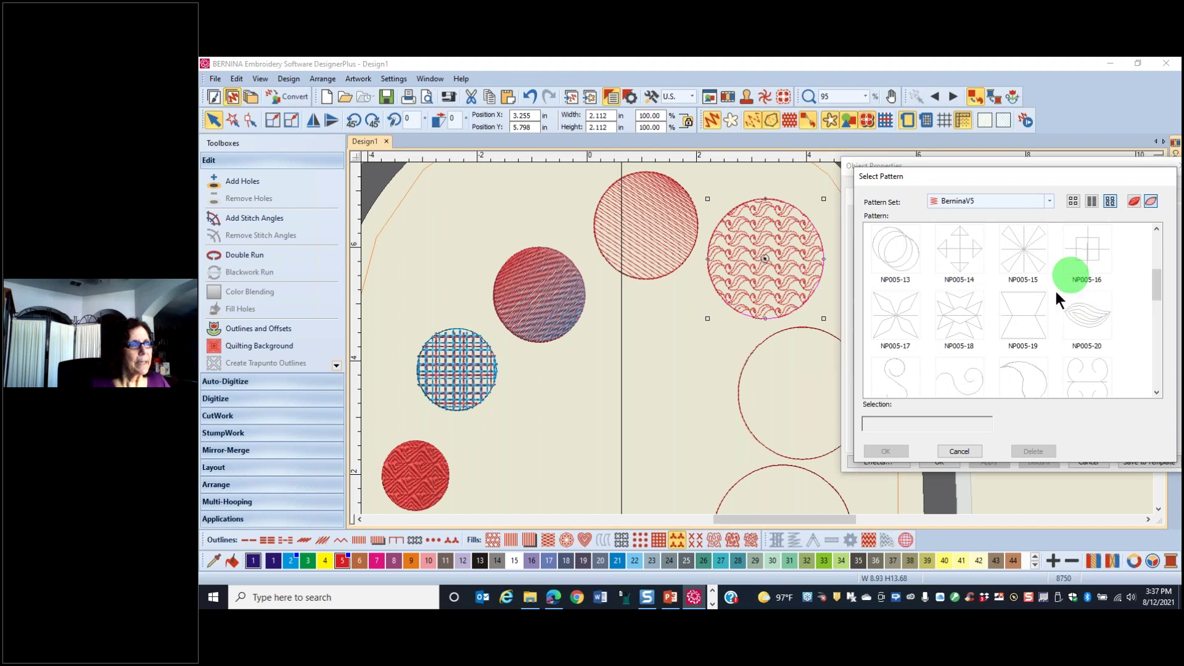
click(906, 329)
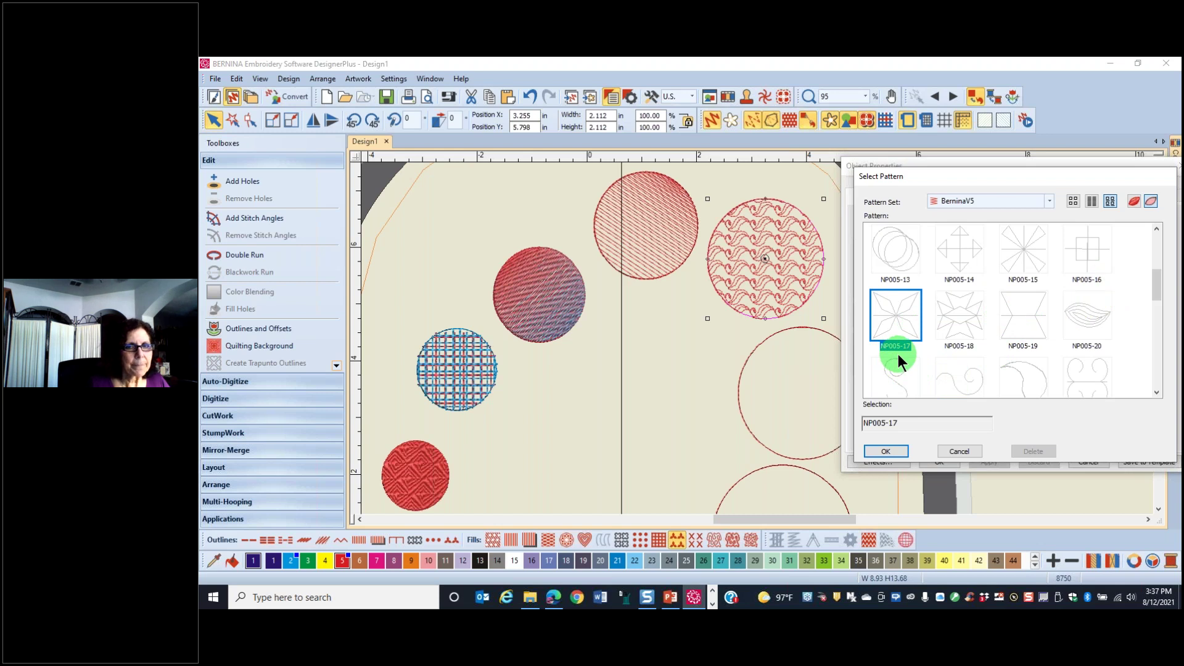
click(886, 452)
click(990, 463)
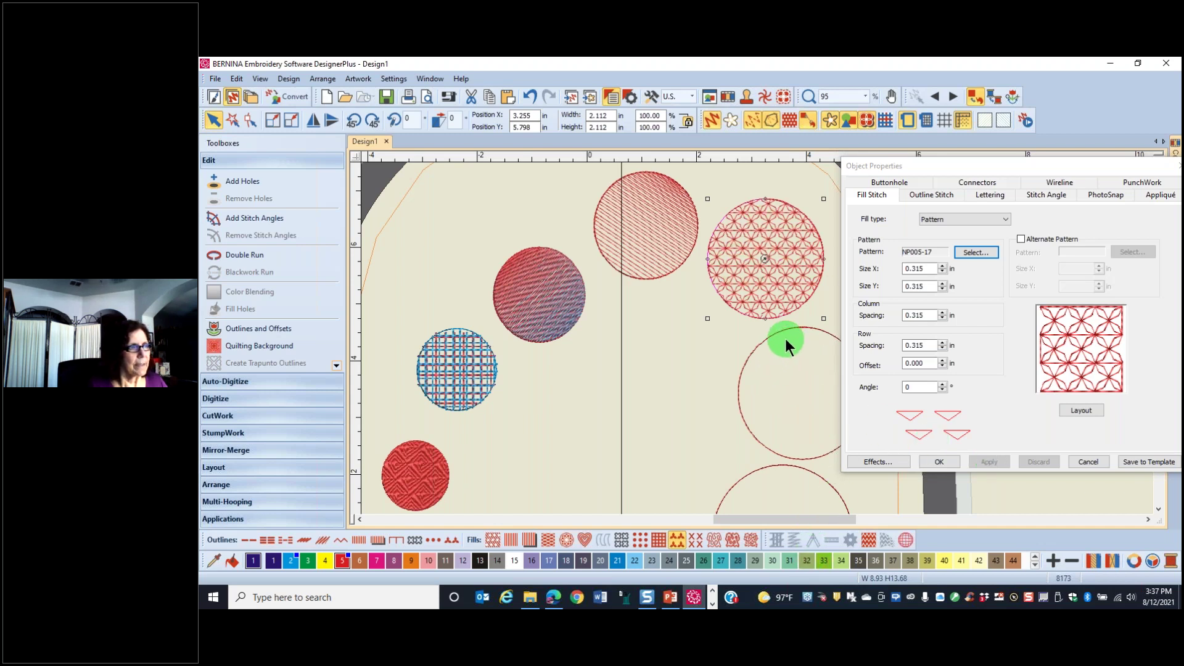
Step: Apply the globe effect to the pattern-filled circle and briefly show its reshape control points
click(906, 541)
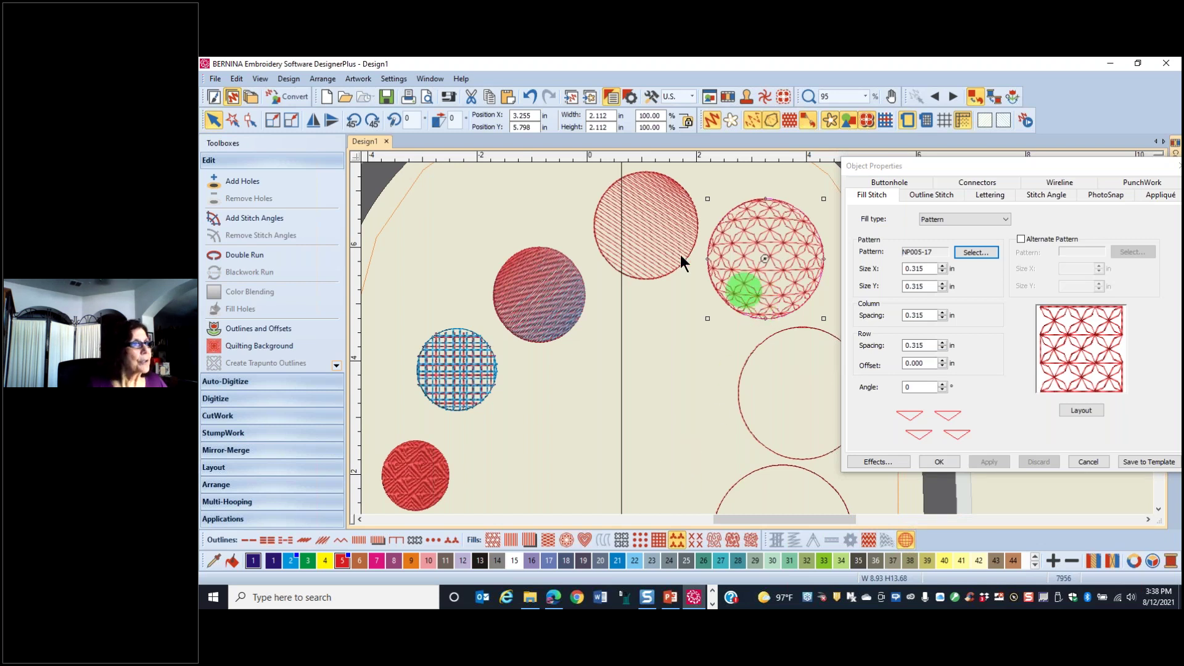
click(248, 118)
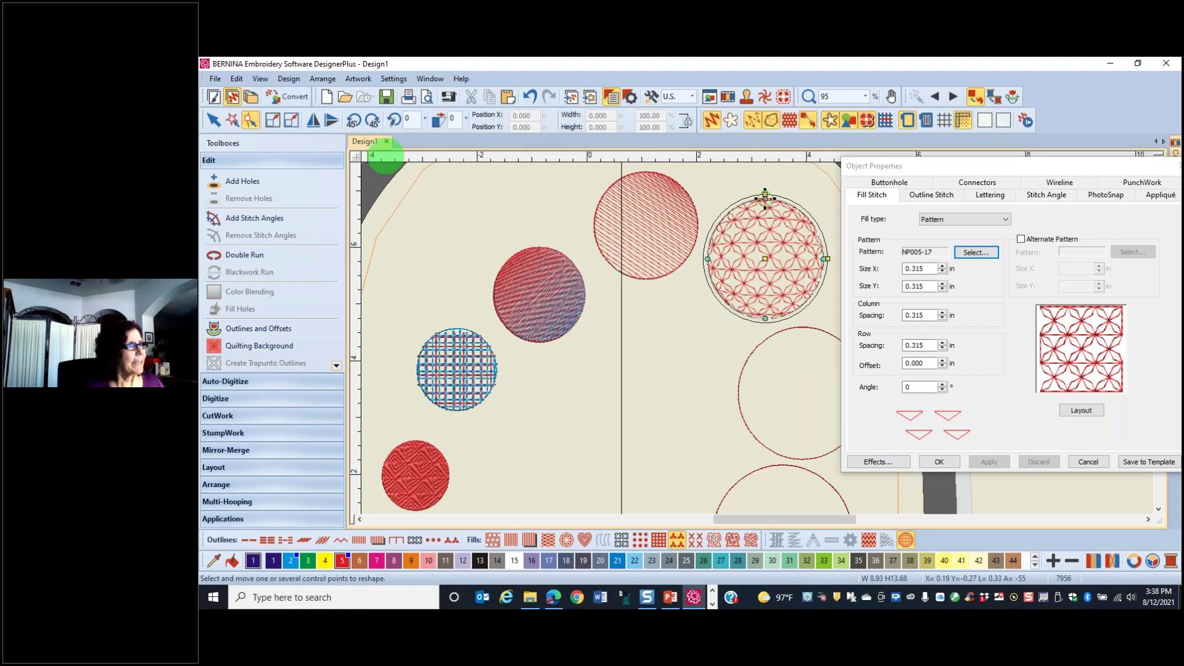
click(213, 119)
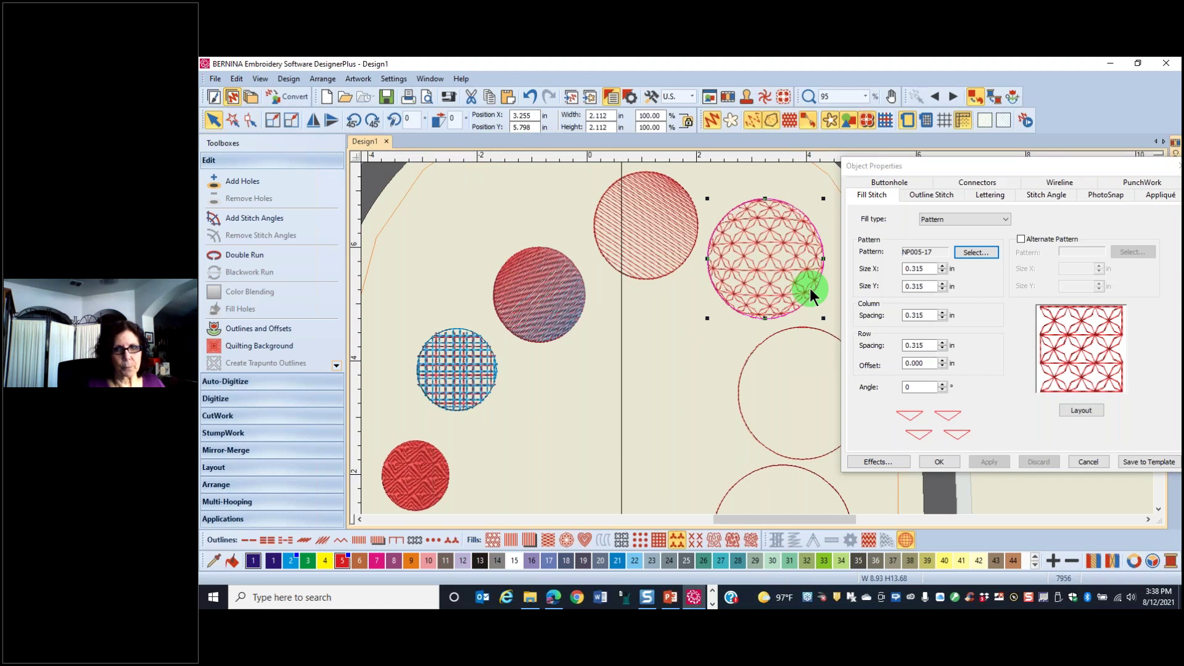
Step: Convert the seventh smallest circle, just below the pattern-filled one, from a single outline to a Lacework fill
drag(715, 524, 751, 524)
scroll(757, 342, down, 3)
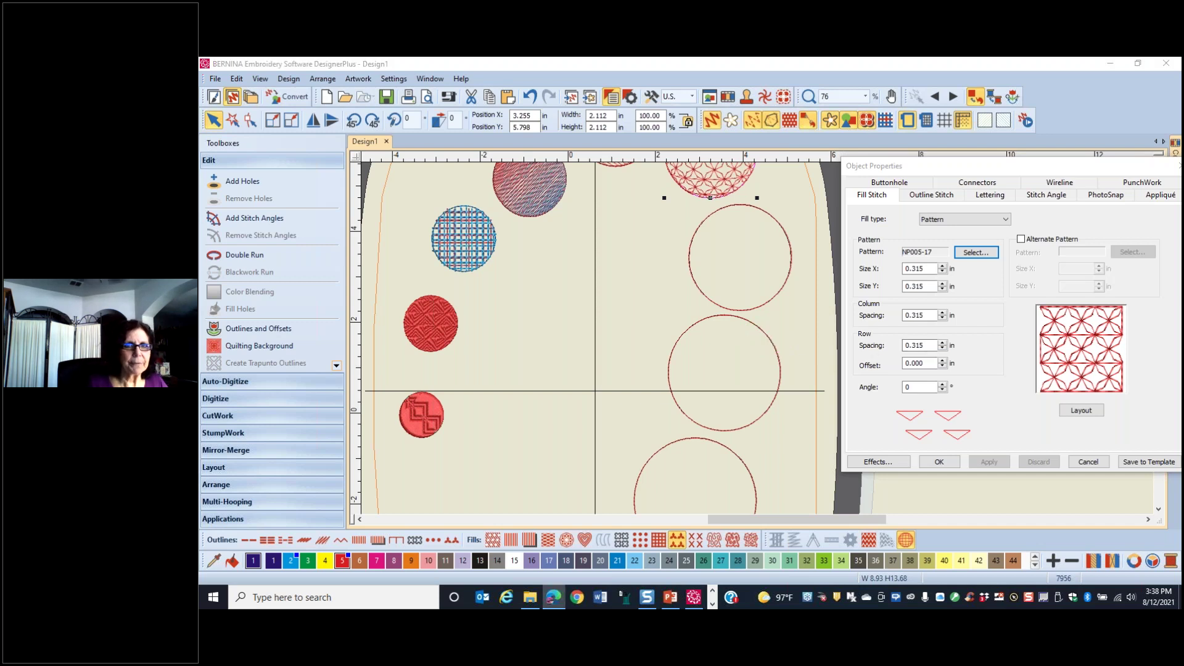
click(765, 302)
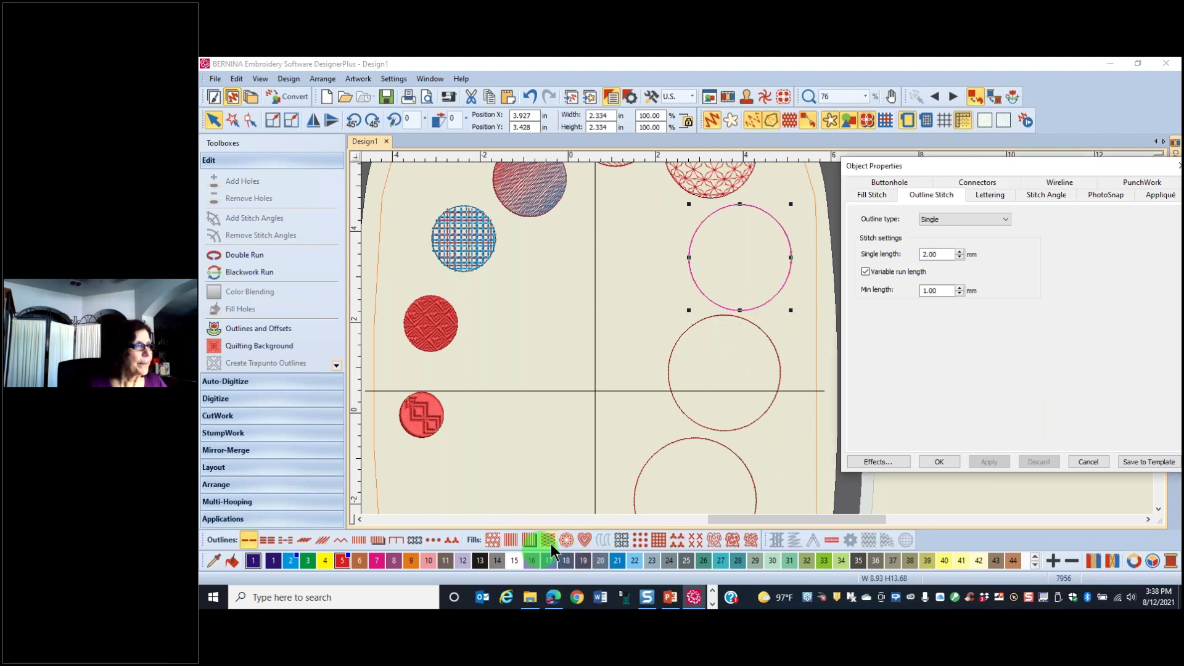
click(657, 542)
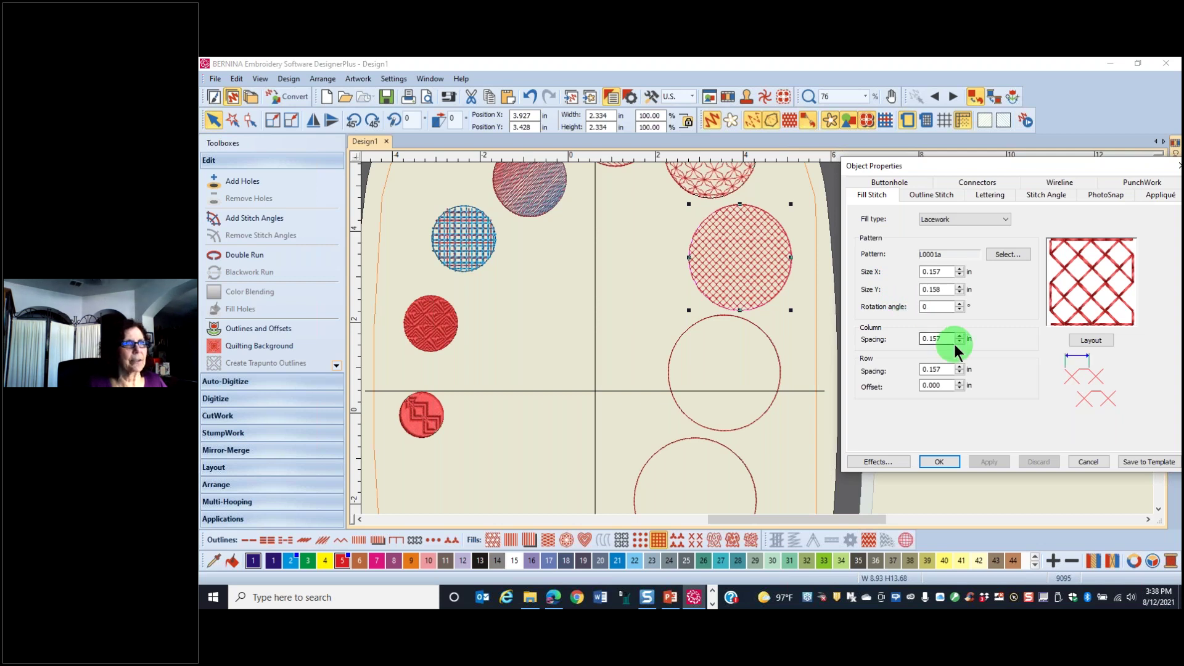
Step: Set the Lacework fill's Size X, Size Y, column spacing and row spacing all to 0.2 in
click(940, 385)
click(964, 402)
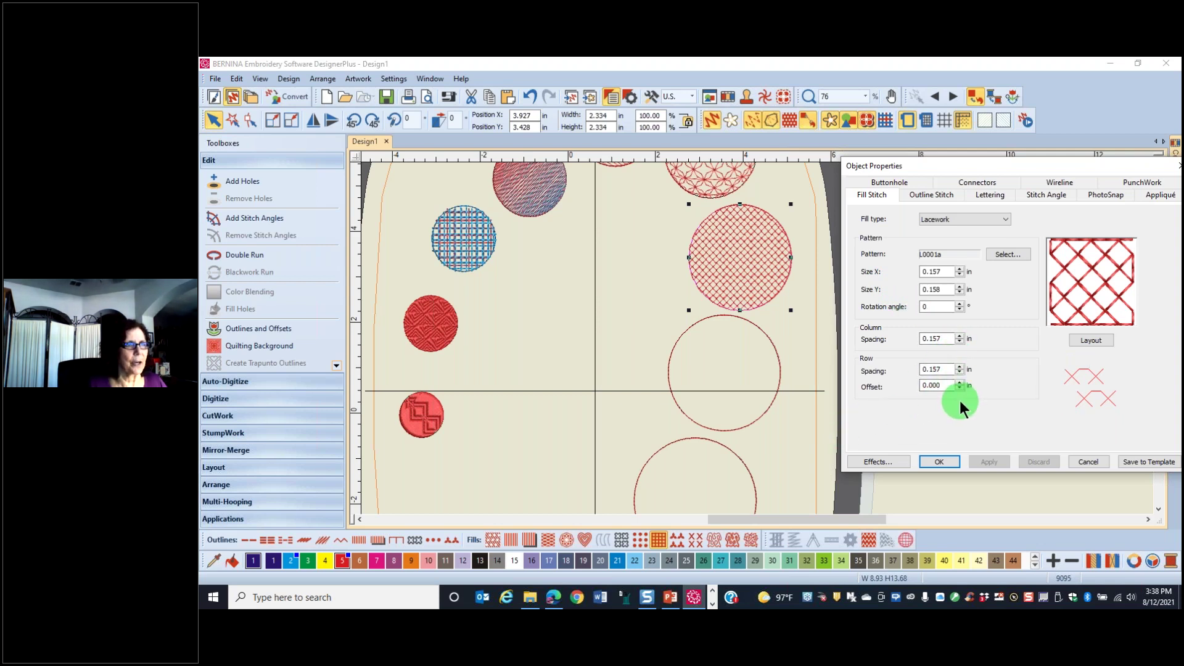
drag(944, 269, 899, 272)
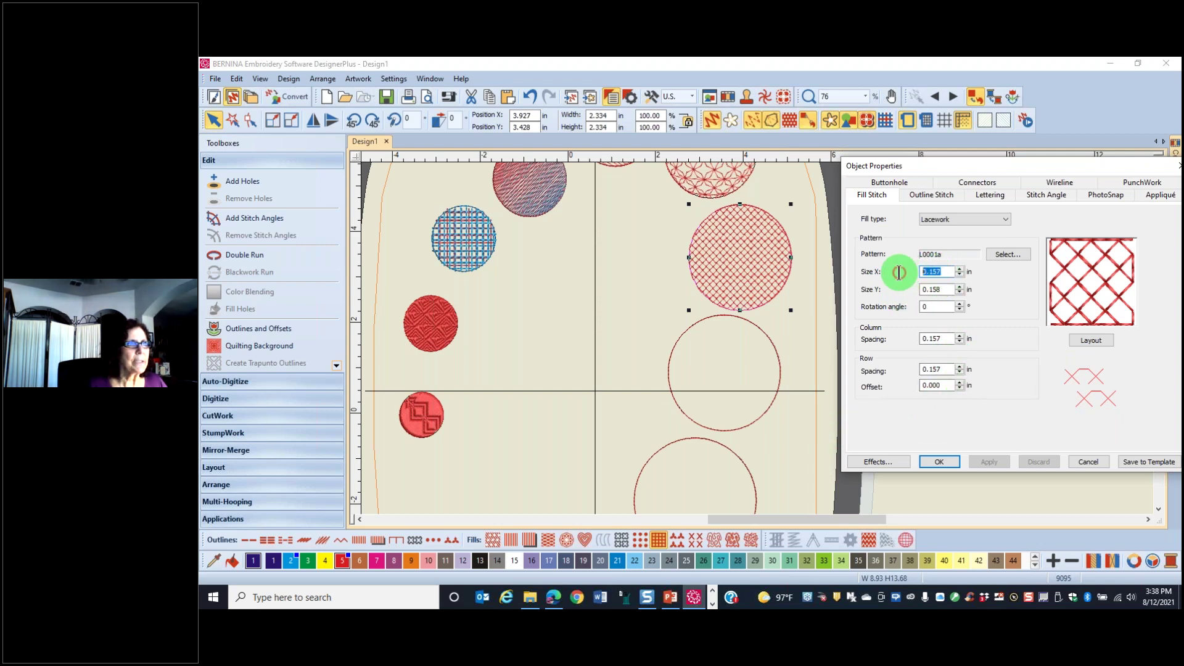
text(.2)
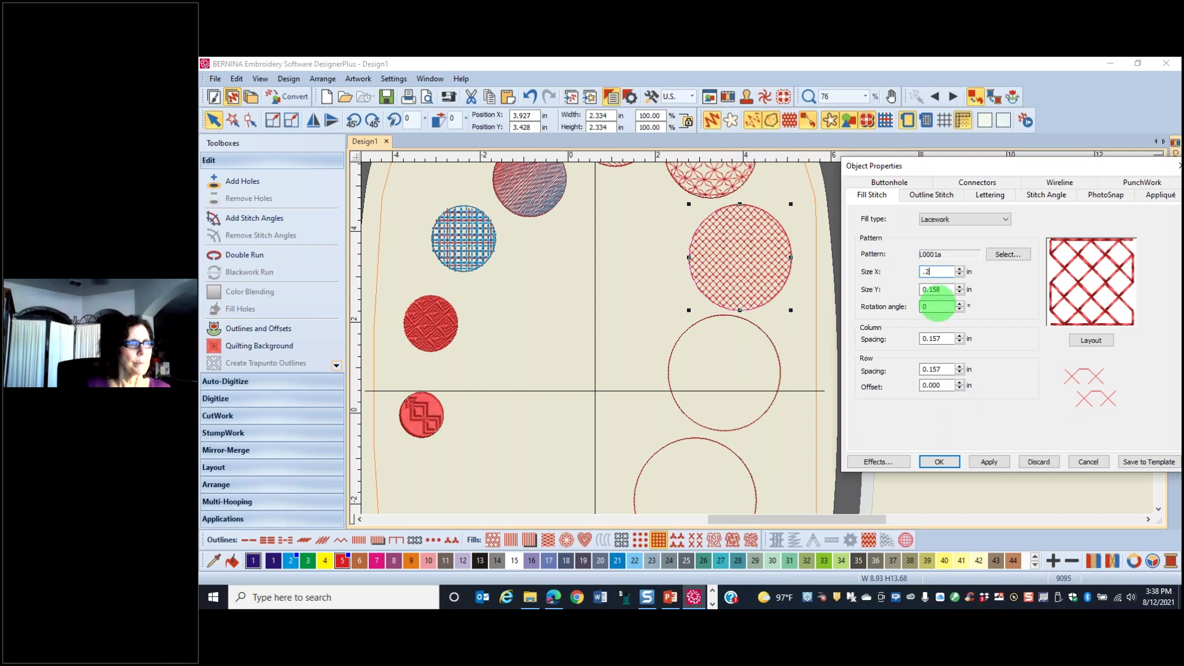
drag(947, 290, 901, 298)
text(.2)
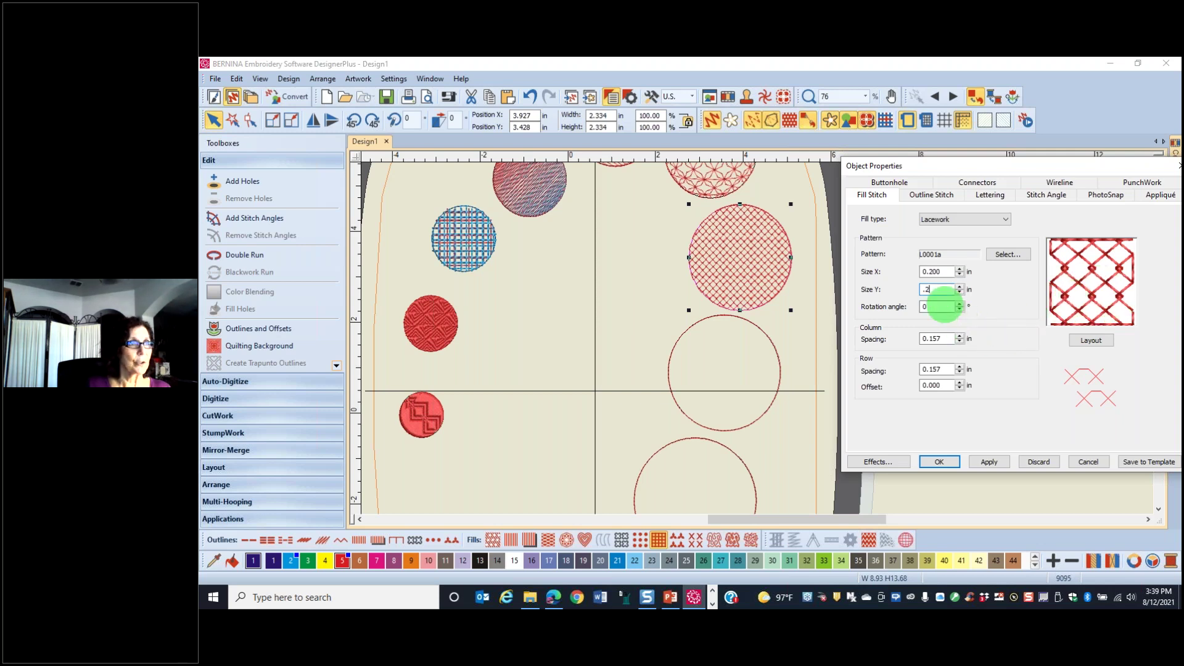
double_click(944, 338)
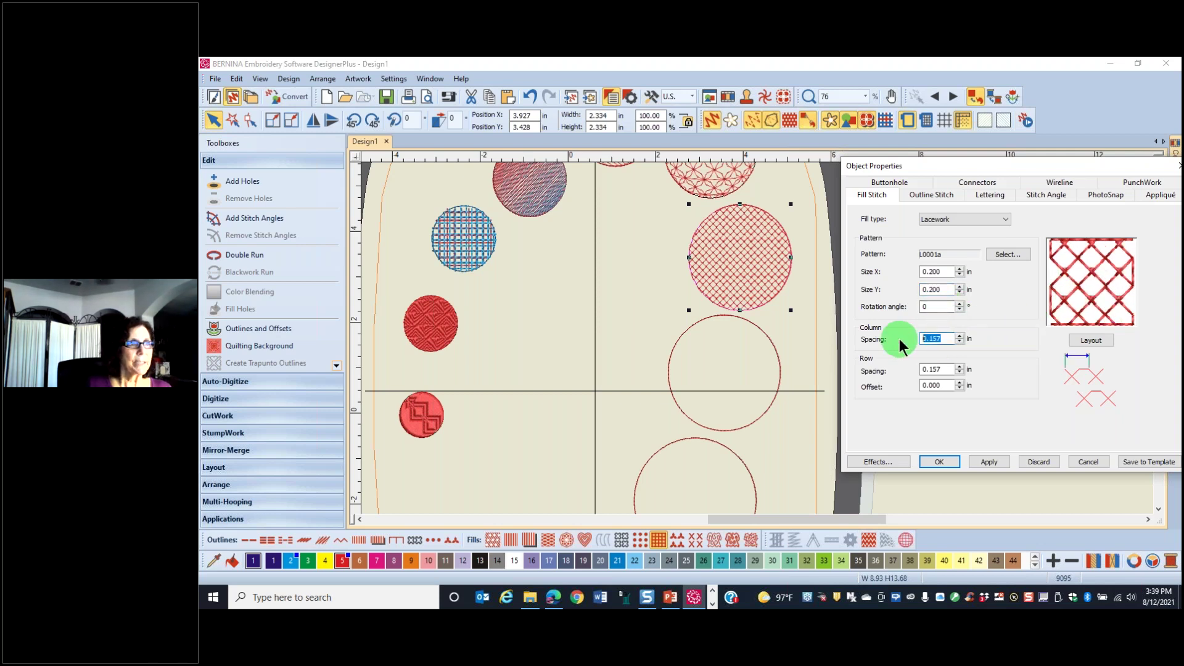
text(.2)
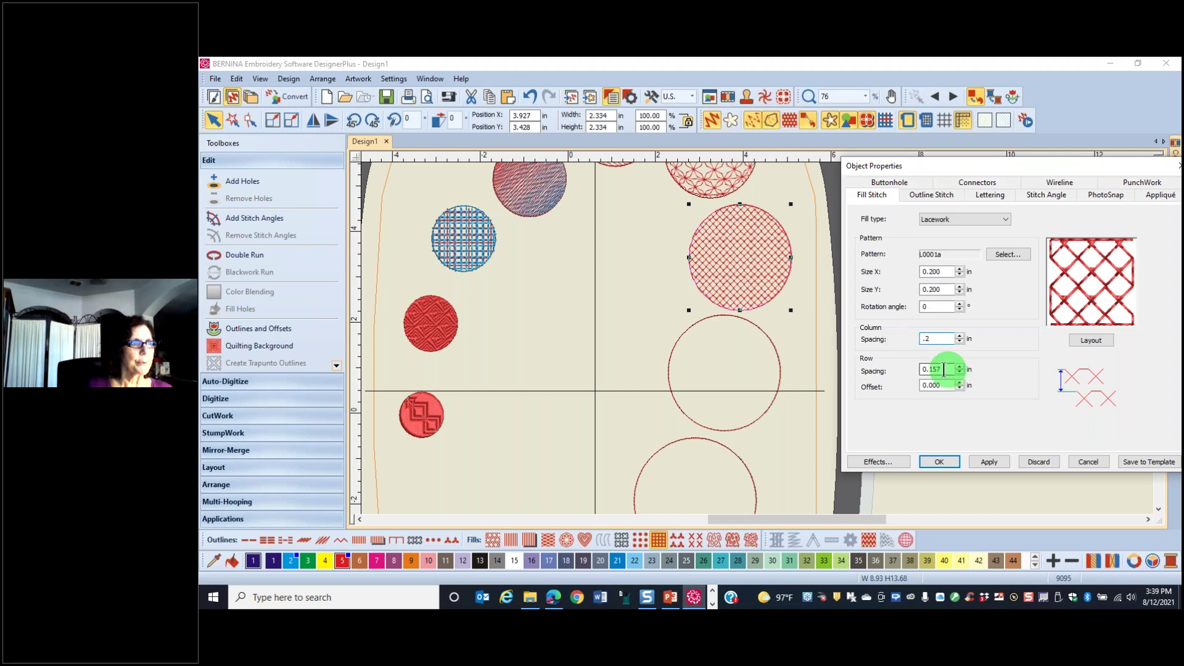
double_click(940, 369)
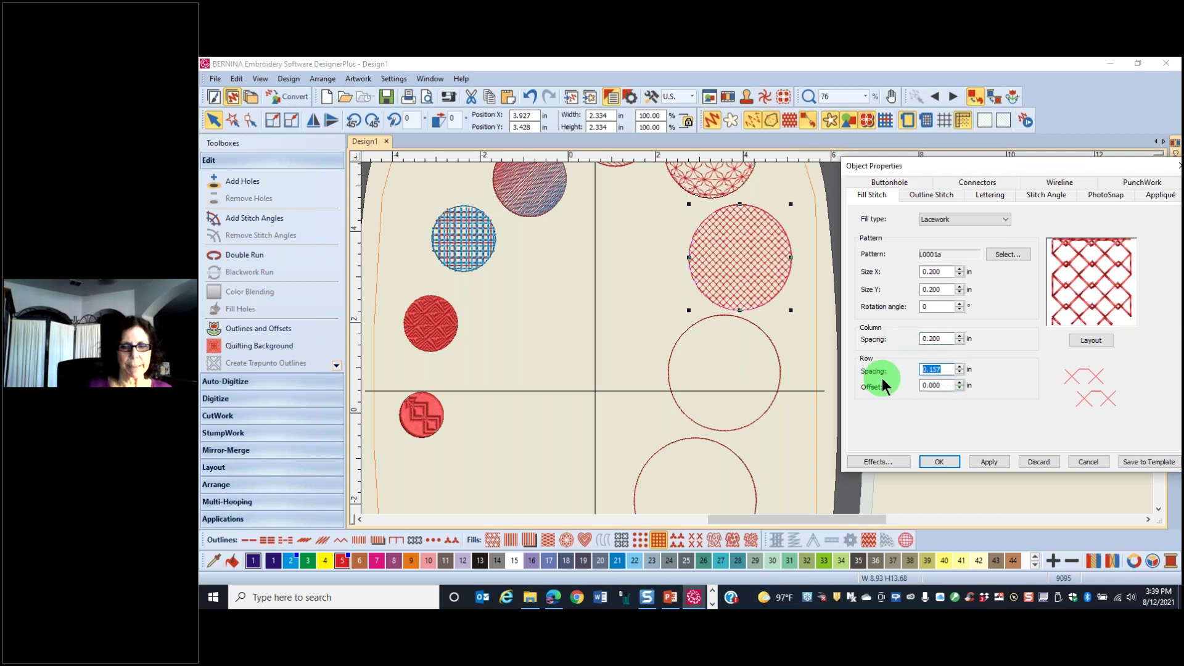
text(.2)
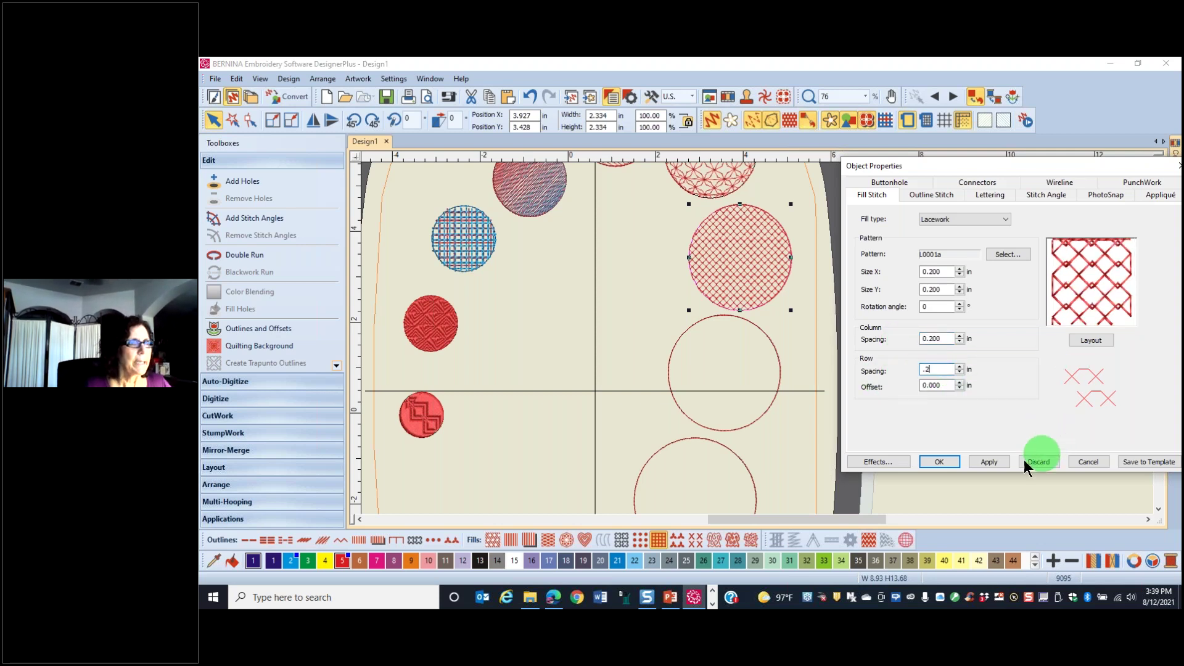
click(989, 462)
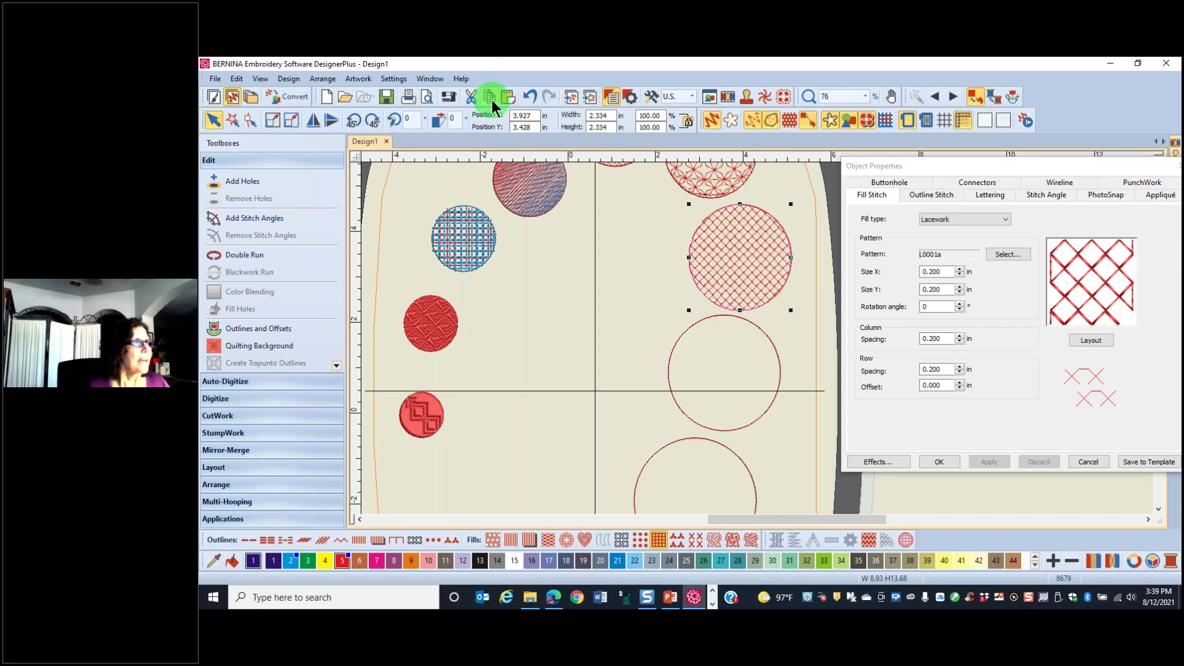
Step: Paste a copy of the lacework circle over the original, recolor it to color 2 and give it the wave effect
click(508, 98)
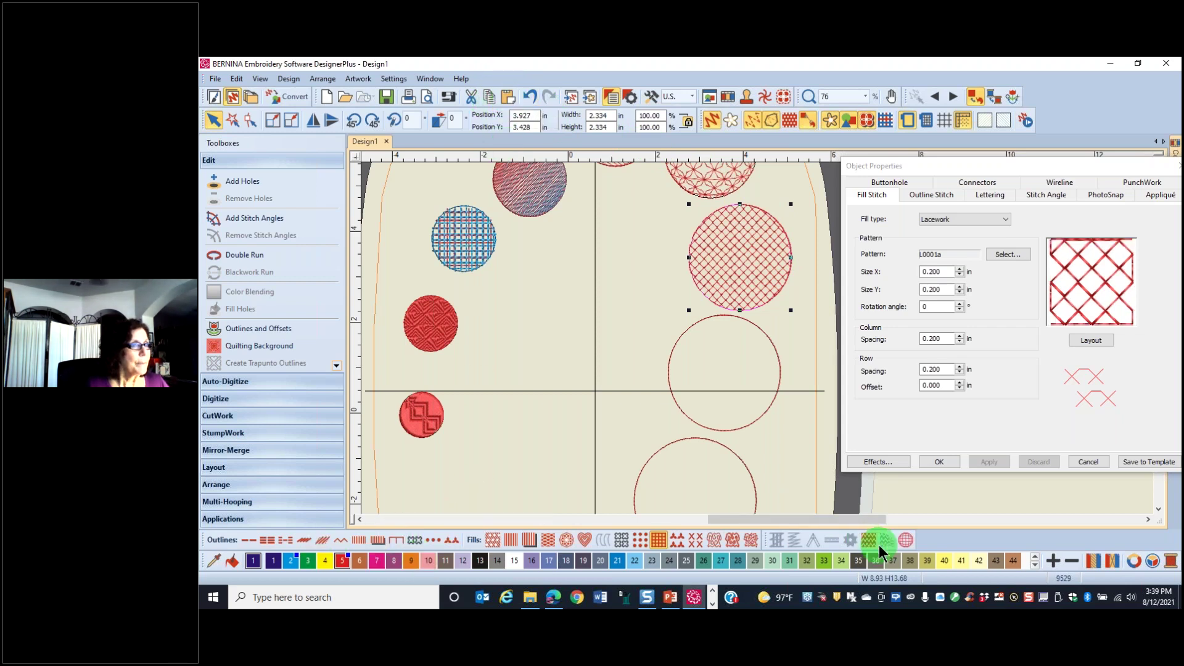
click(290, 561)
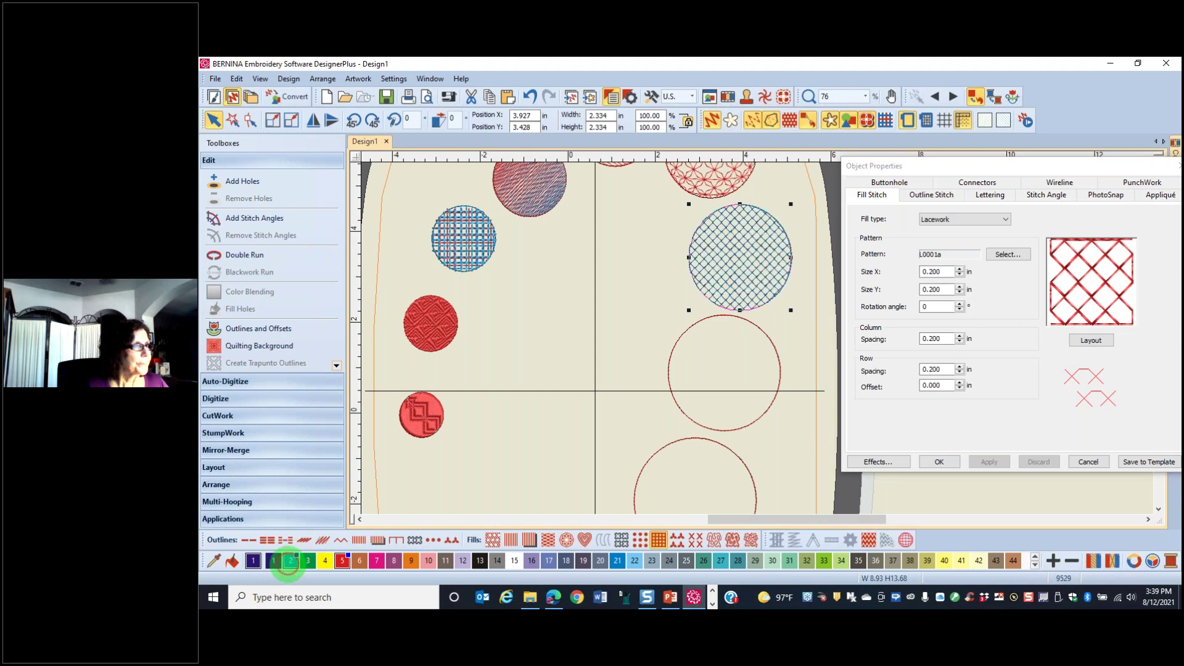
scroll(763, 277, up, 2)
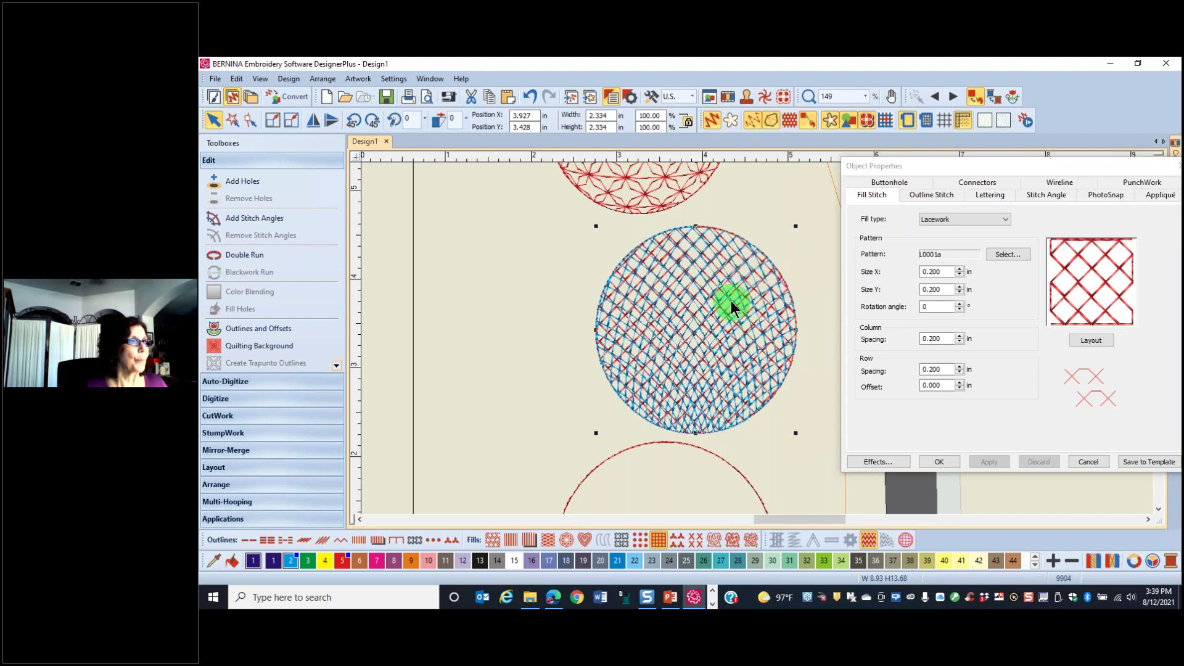
Step: Reshape the wave guideline of the color 2 lacework layer into an S-curve by lowering one inner control point and adjusting the other
click(245, 120)
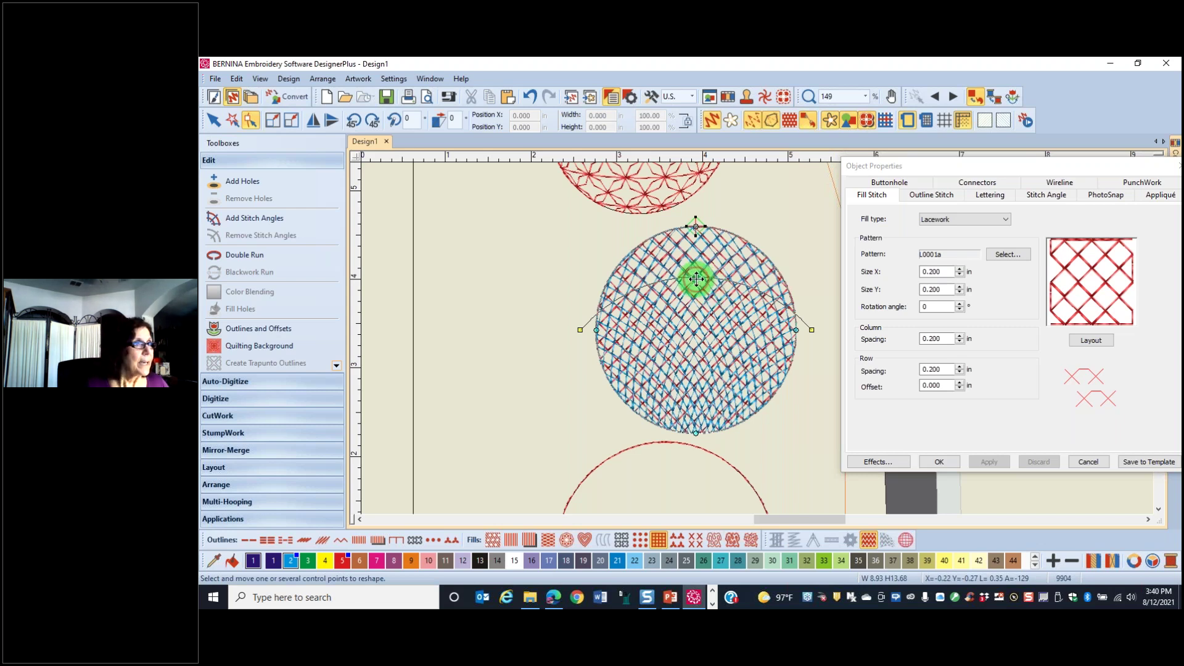
drag(746, 288, 745, 286)
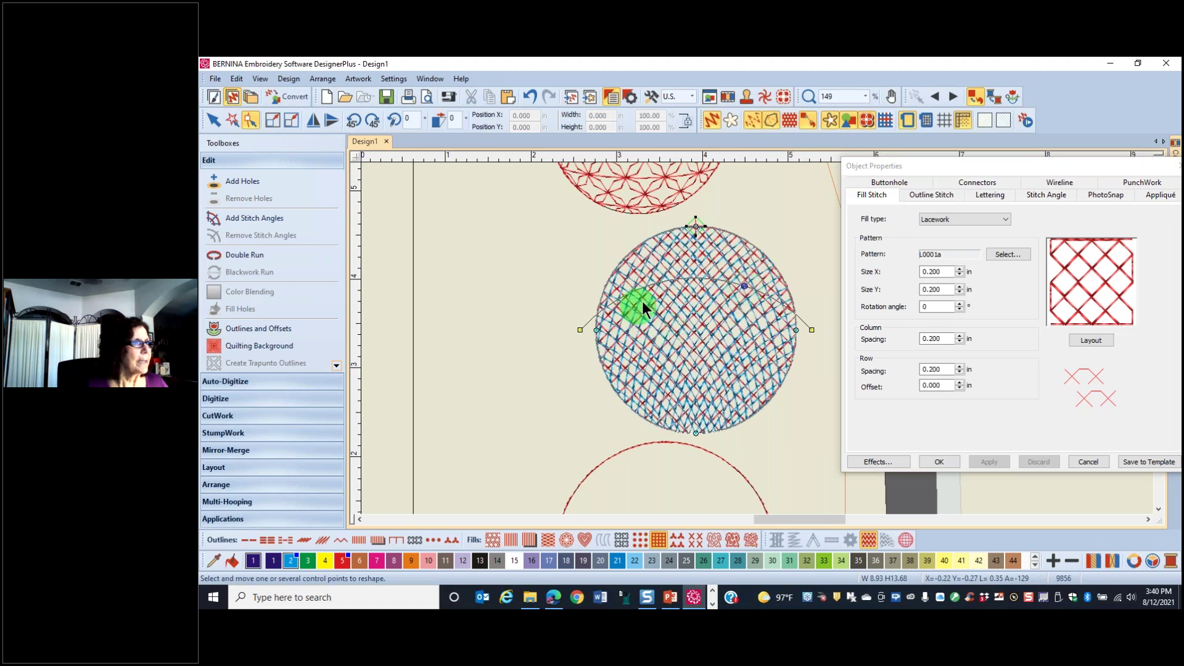
click(650, 287)
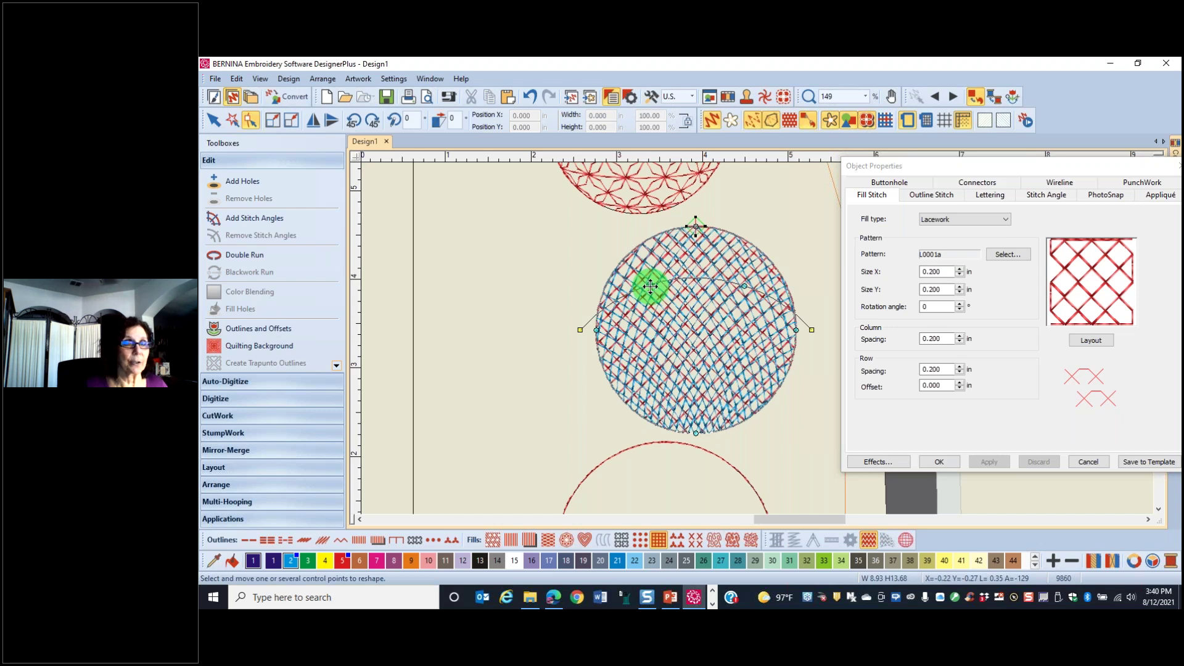
drag(649, 284, 682, 359)
click(756, 318)
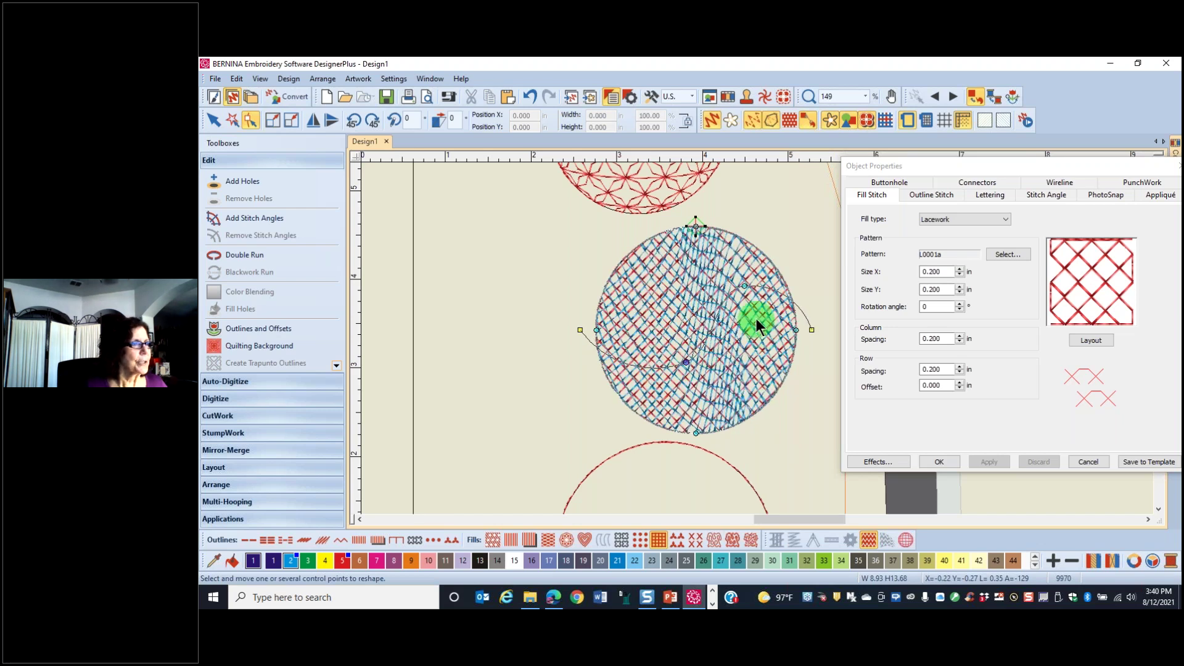
drag(745, 287, 730, 281)
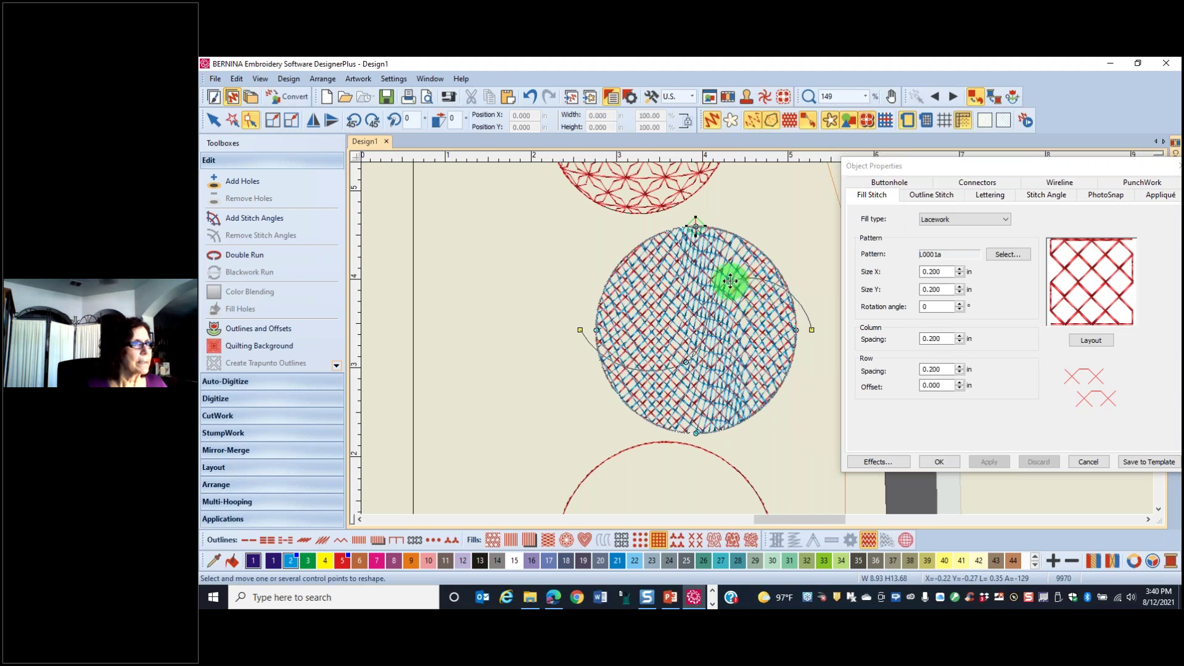
drag(679, 361, 672, 363)
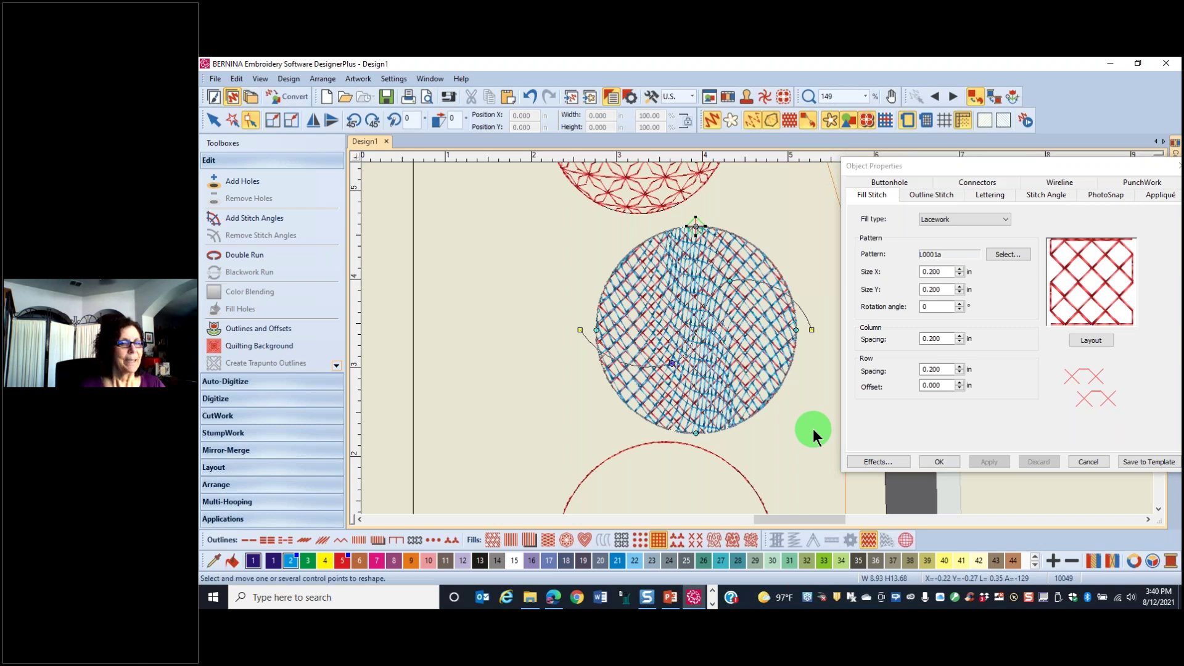
click(813, 428)
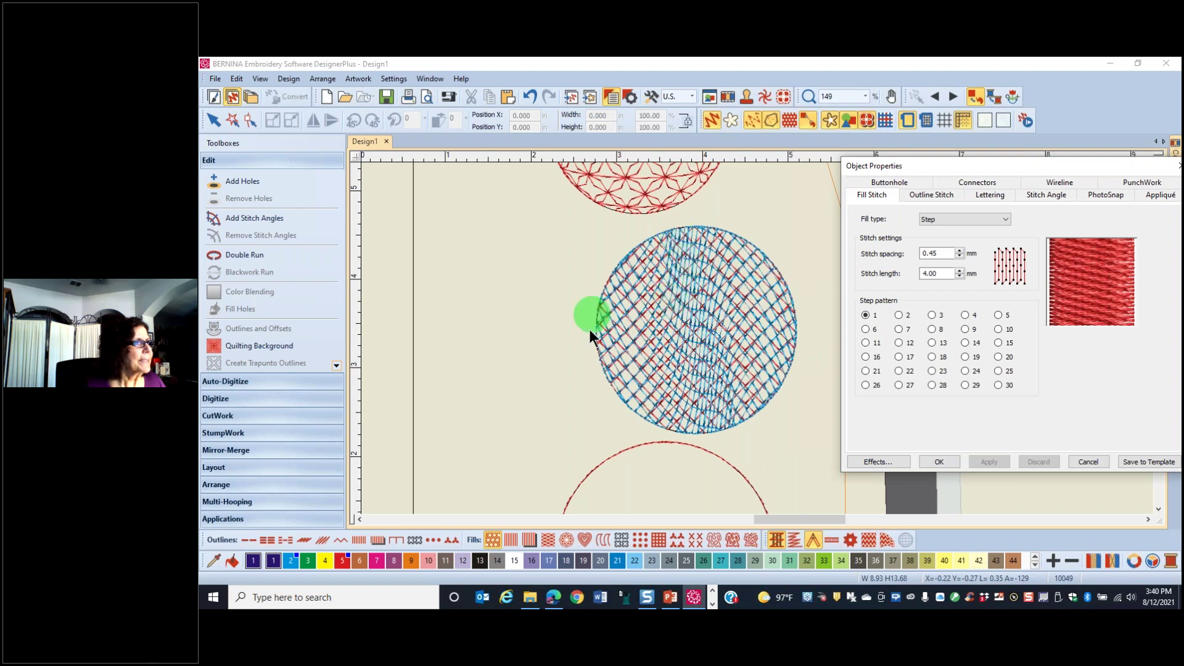
Step: Add a Single object outline in color 2 BERNINA around the wave-effect lacework circle, without offset outlines
click(731, 233)
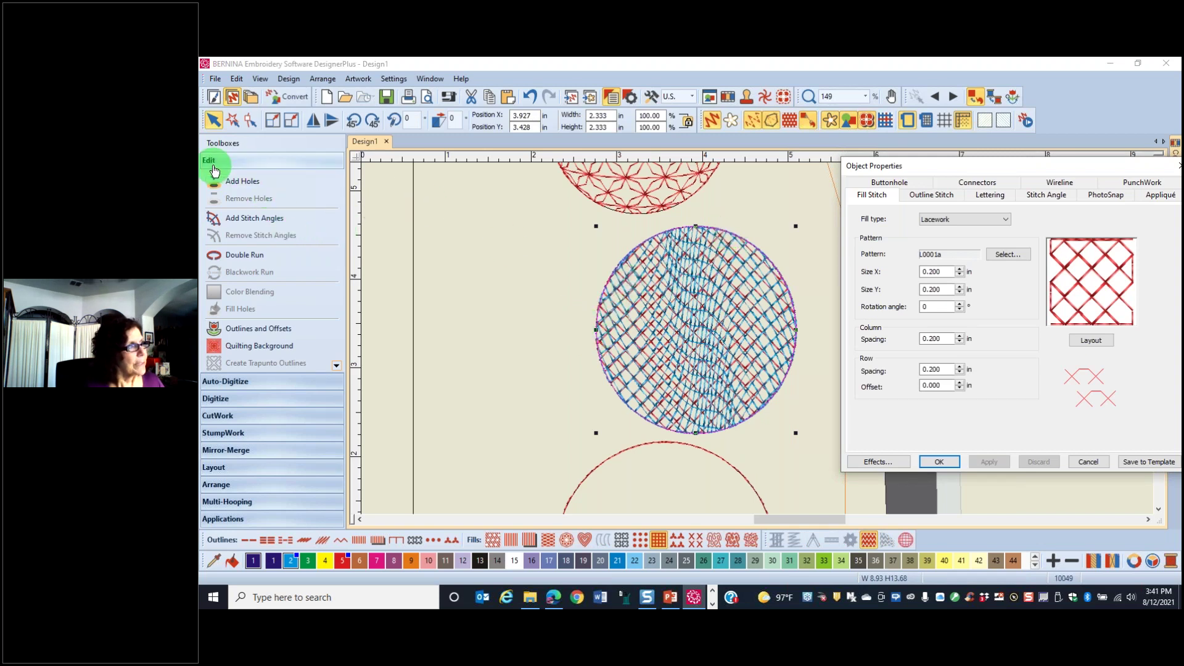
click(255, 333)
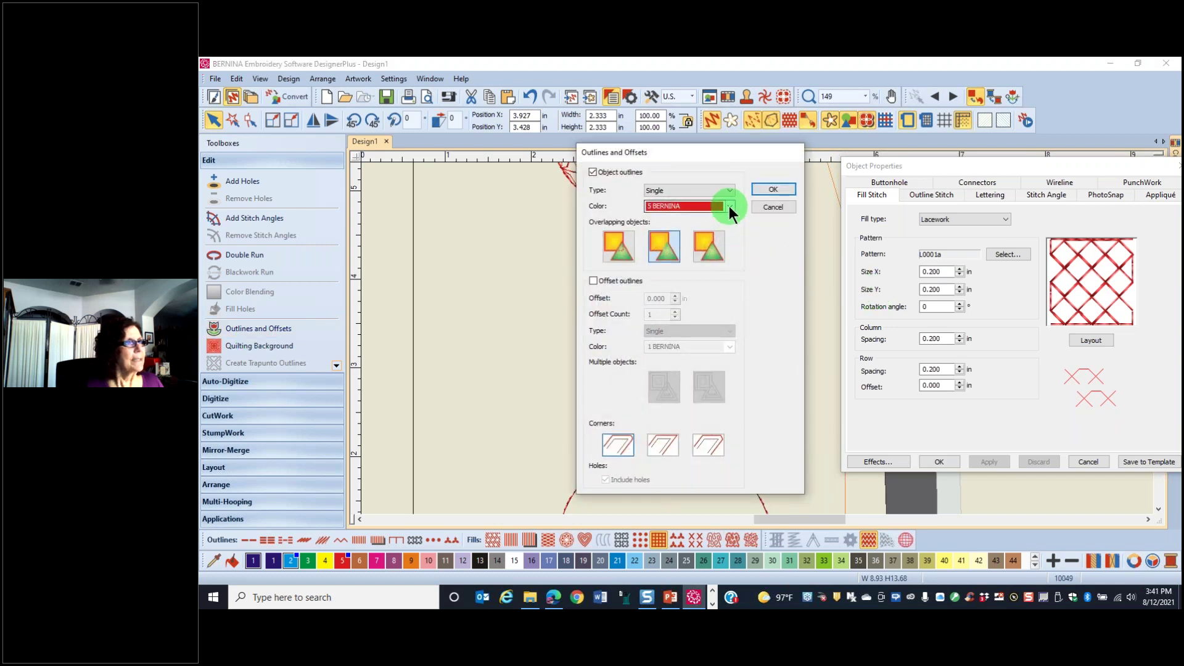
click(730, 206)
click(732, 232)
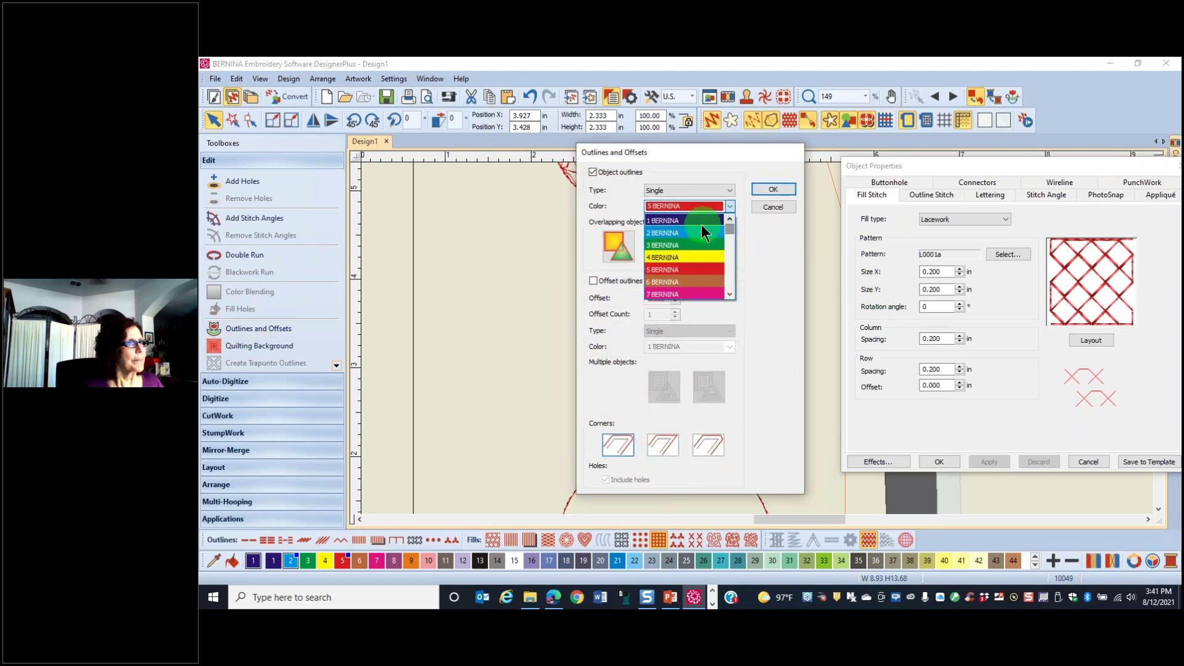
click(699, 232)
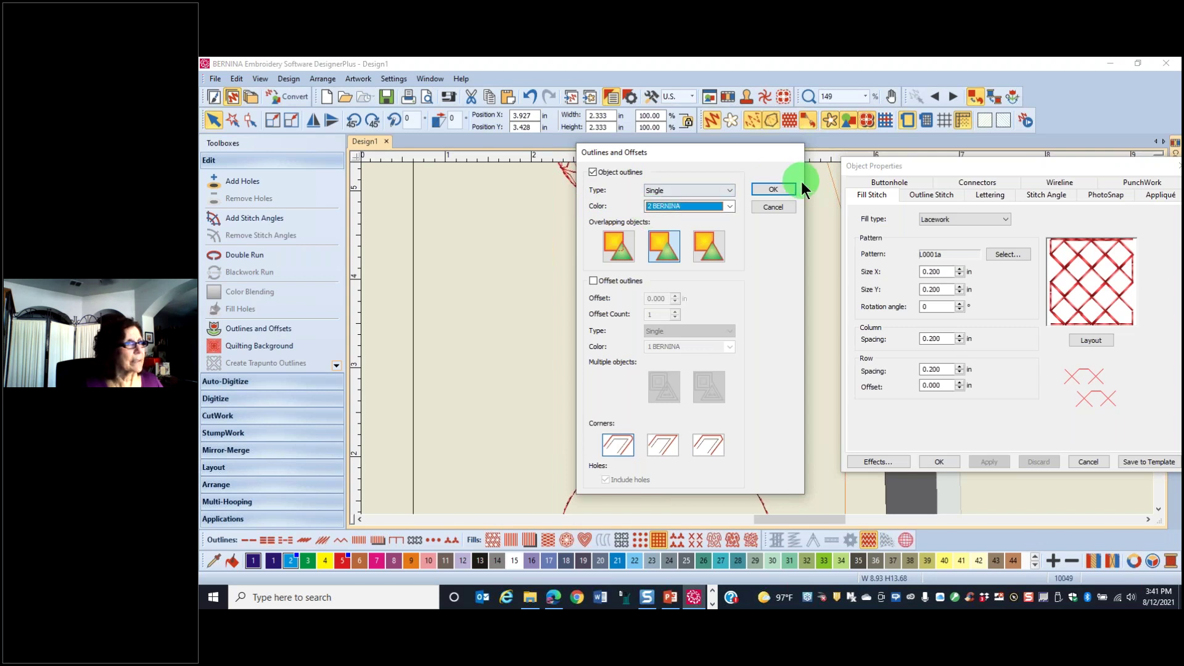
click(770, 193)
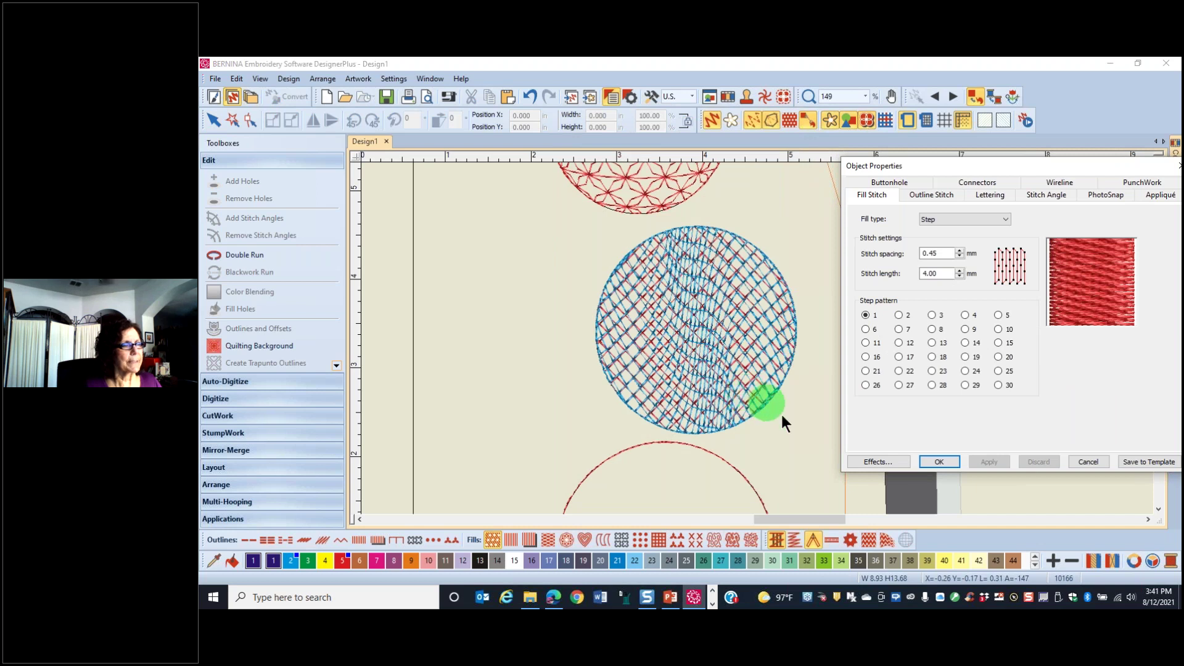
Step: Convert the outlined circle just below the lacework one to a Step fill and apply step pattern 9
scroll(781, 412, down, 1)
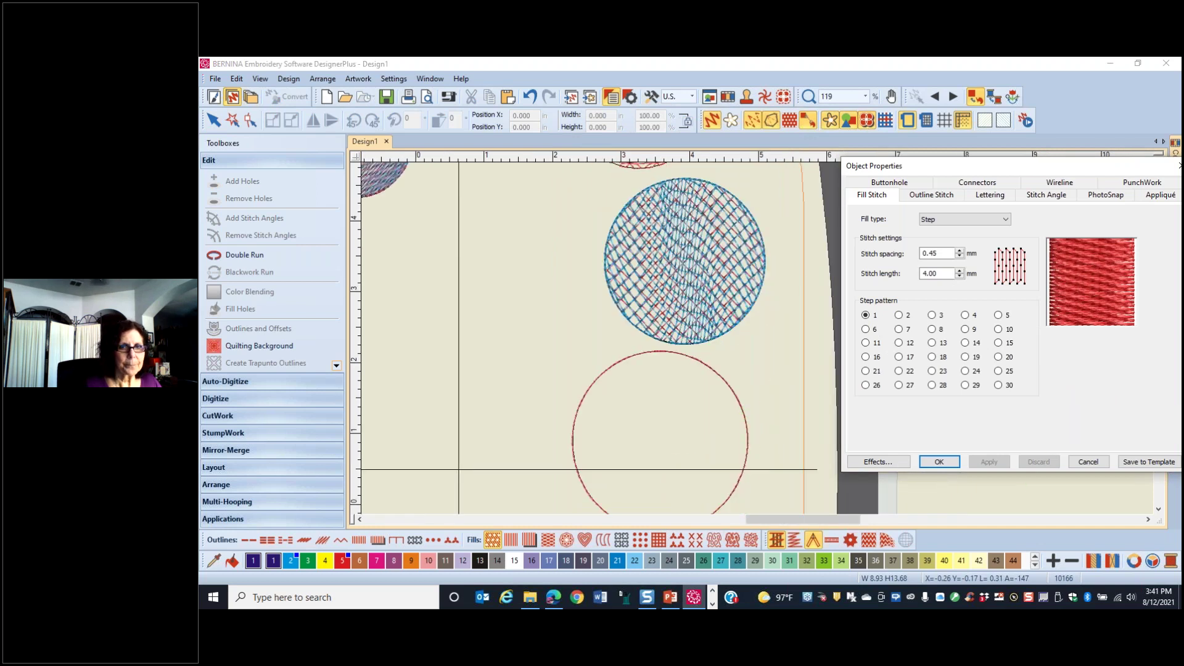
scroll(757, 338, down, 2)
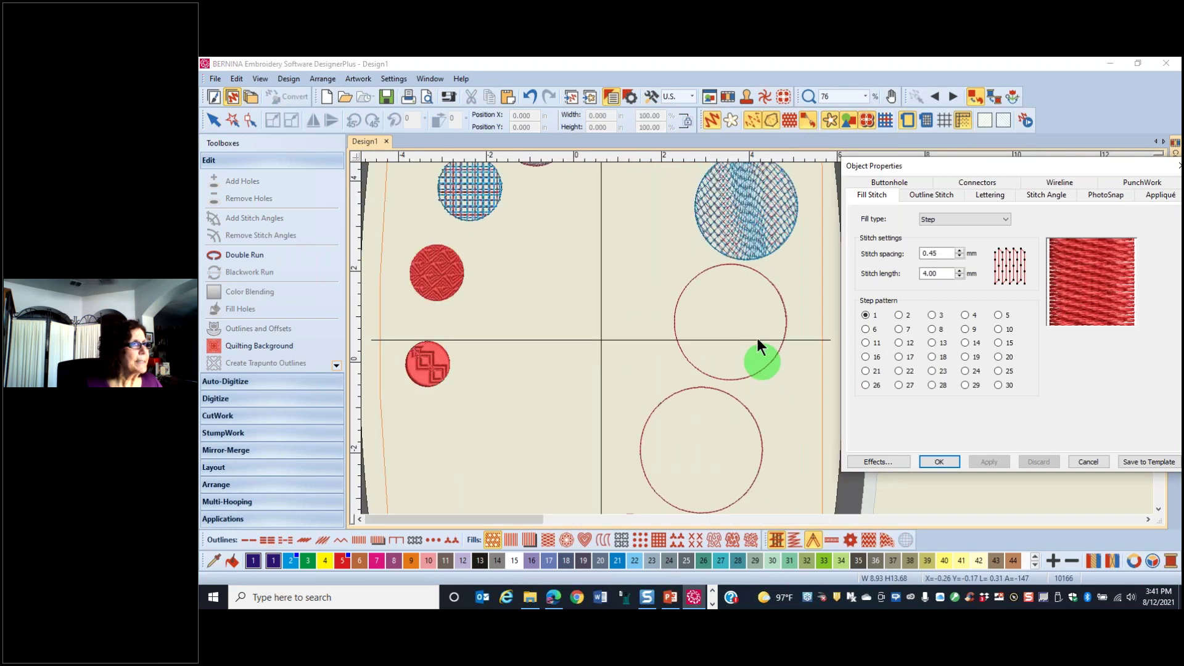
scroll(758, 338, up, 2)
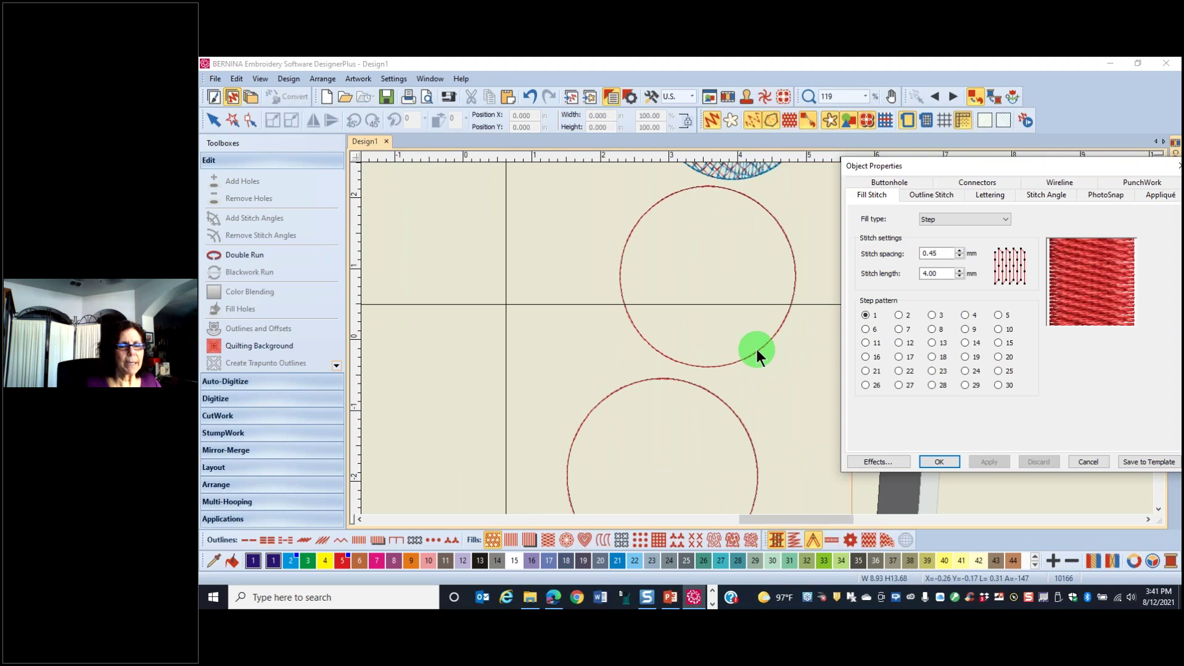
click(757, 349)
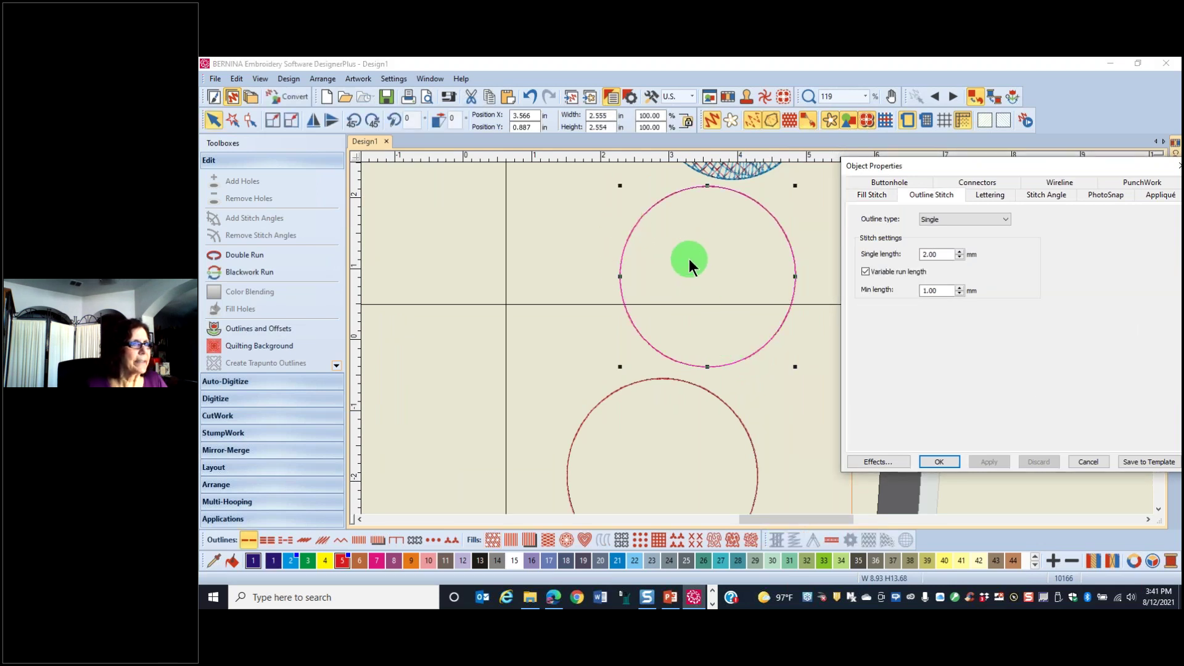
click(493, 542)
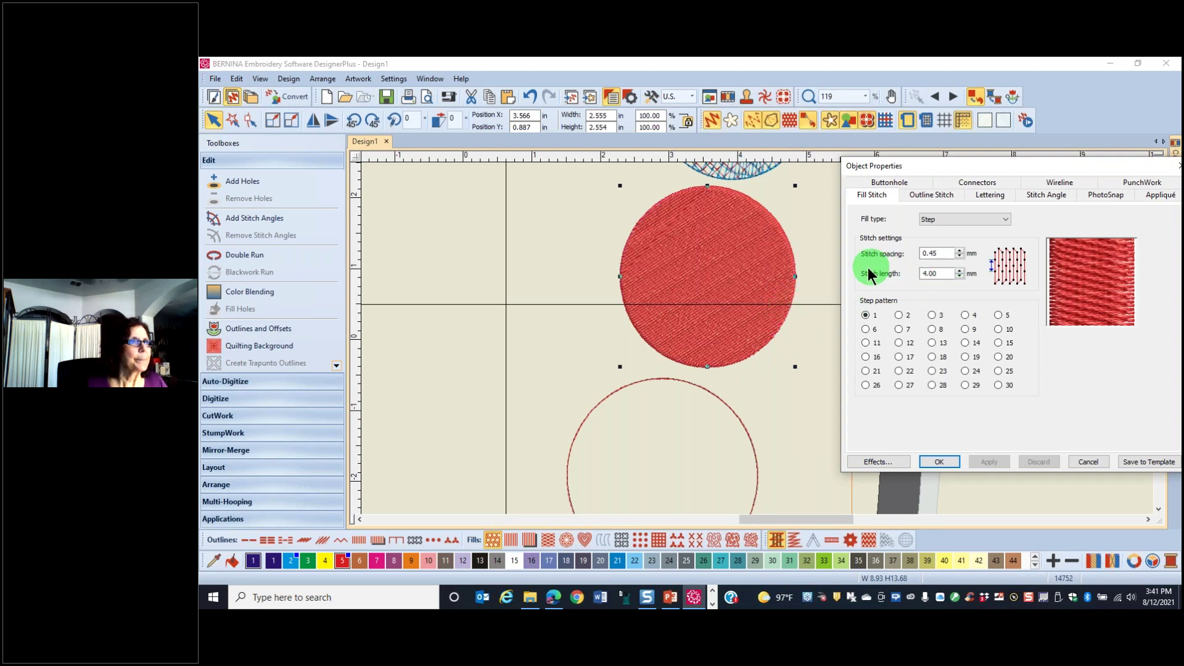
double_click(936, 253)
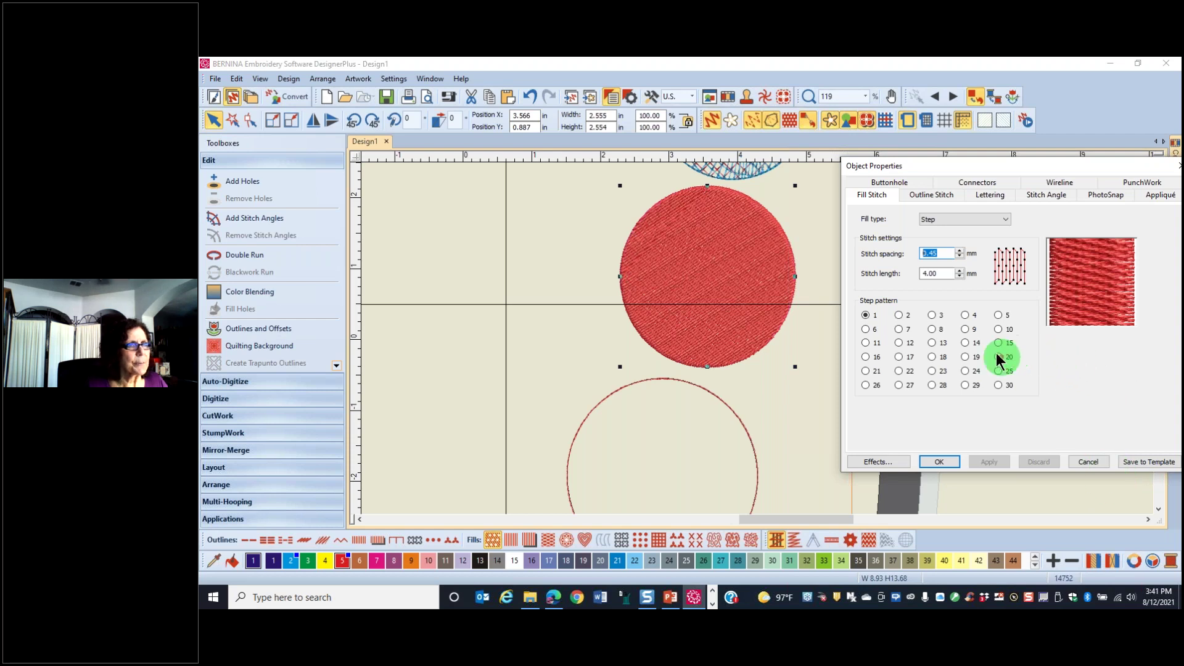
click(966, 330)
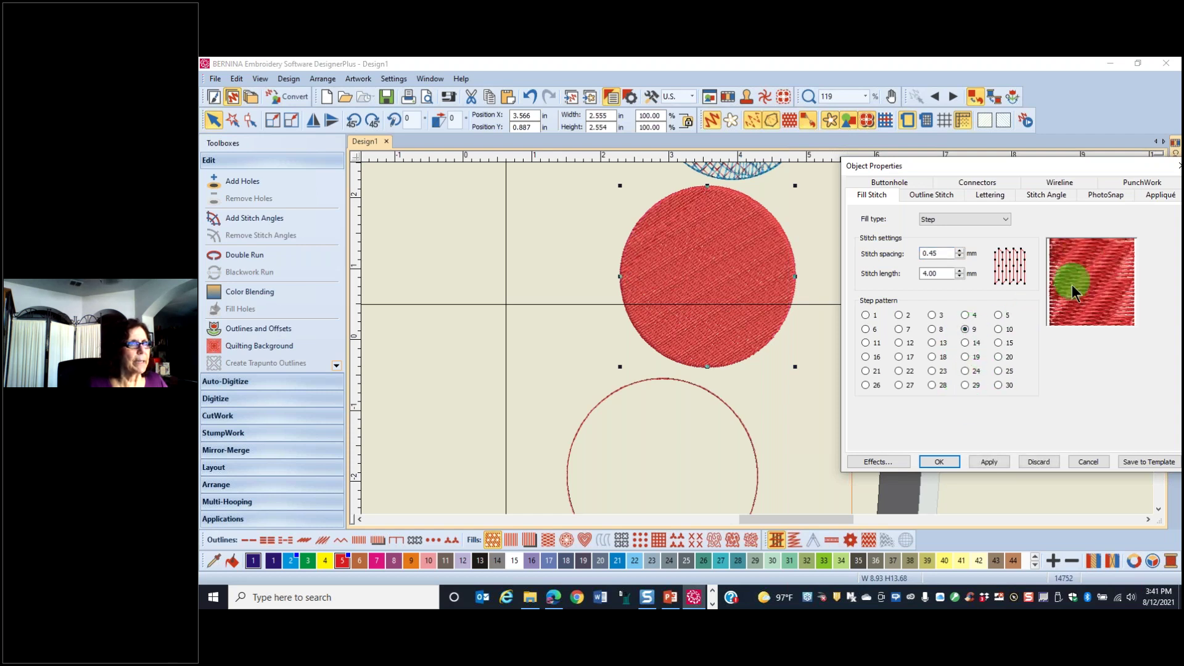
click(987, 462)
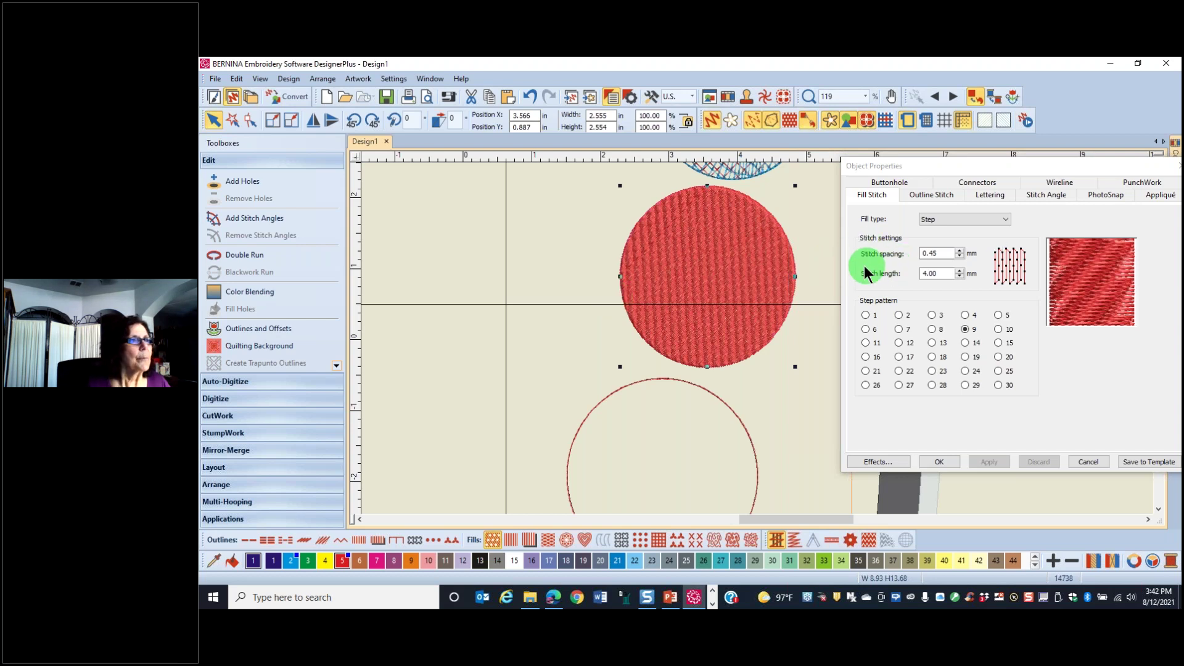
Step: Set the Step fill's stitch spacing to 3 mm and apply it to the circle
click(938, 254)
text(3)
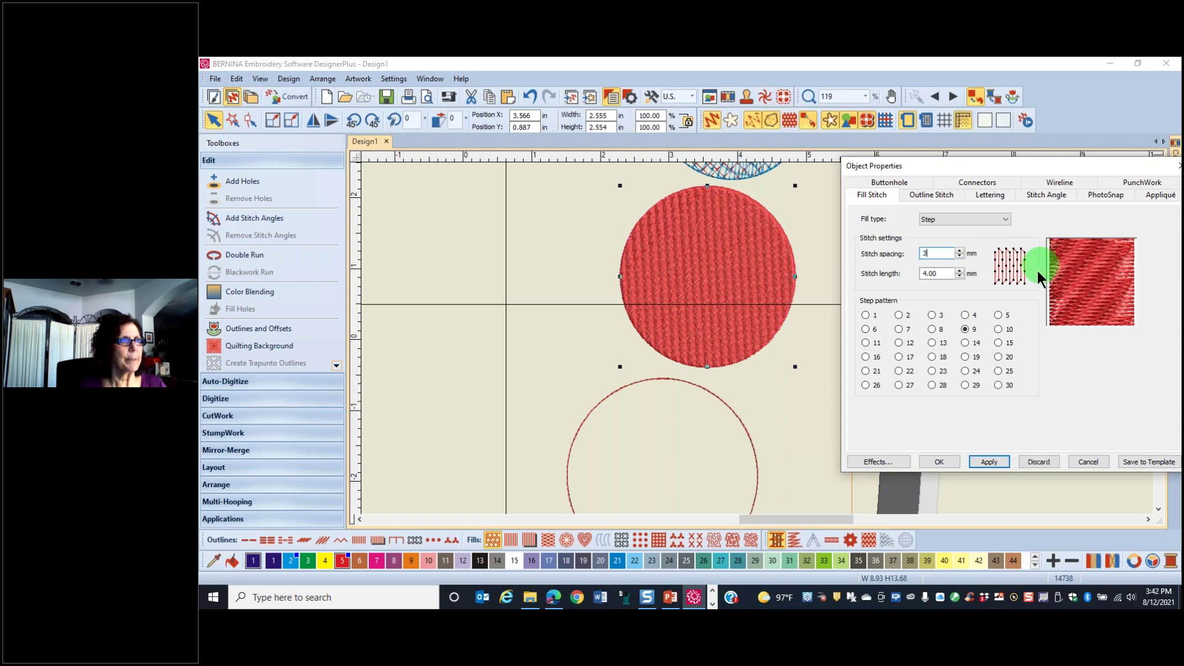
click(981, 462)
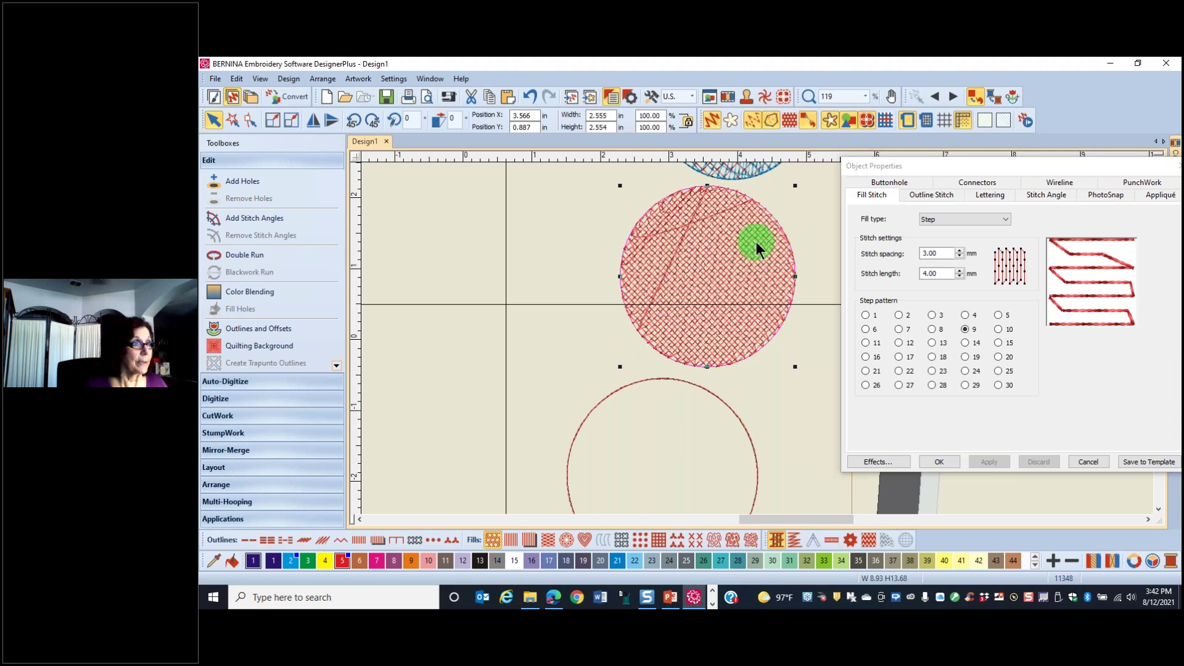
Step: Change the step-filled circle's Underlay 1 type to Edge Walk and apply it
click(879, 462)
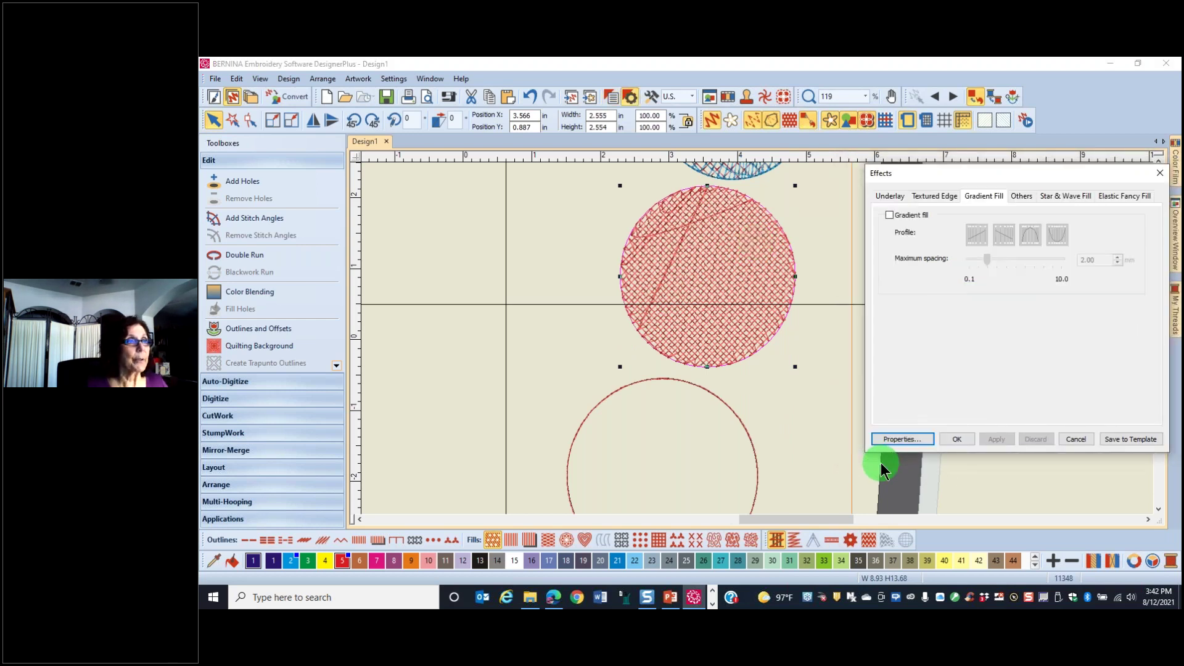
click(890, 196)
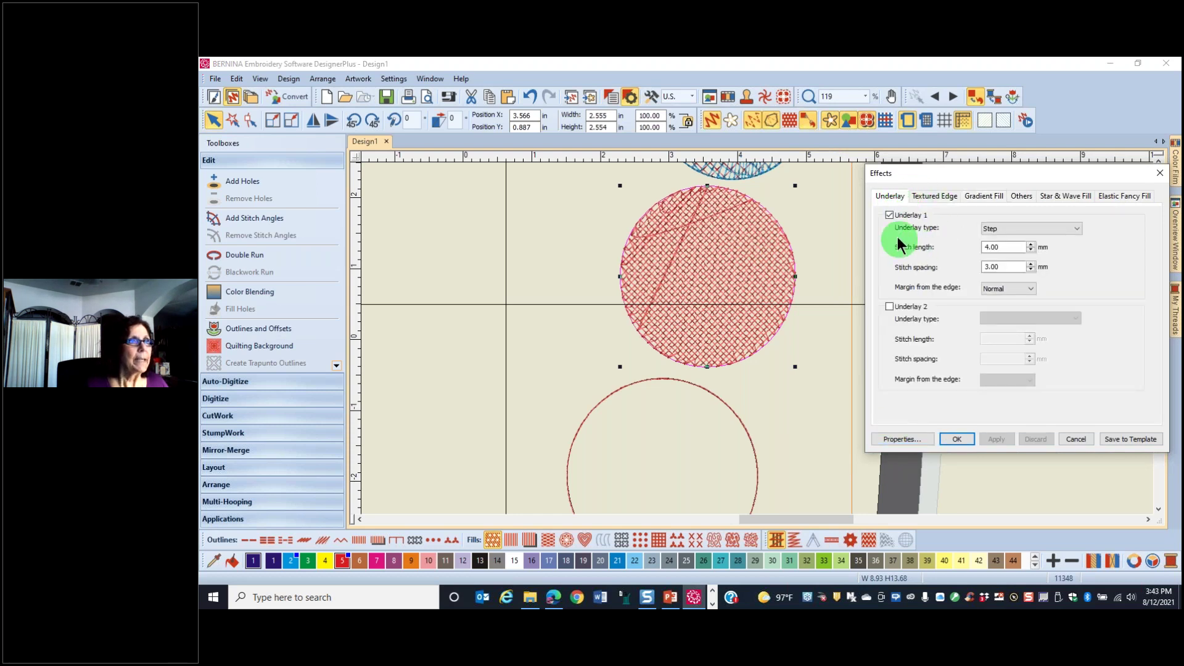
click(1079, 228)
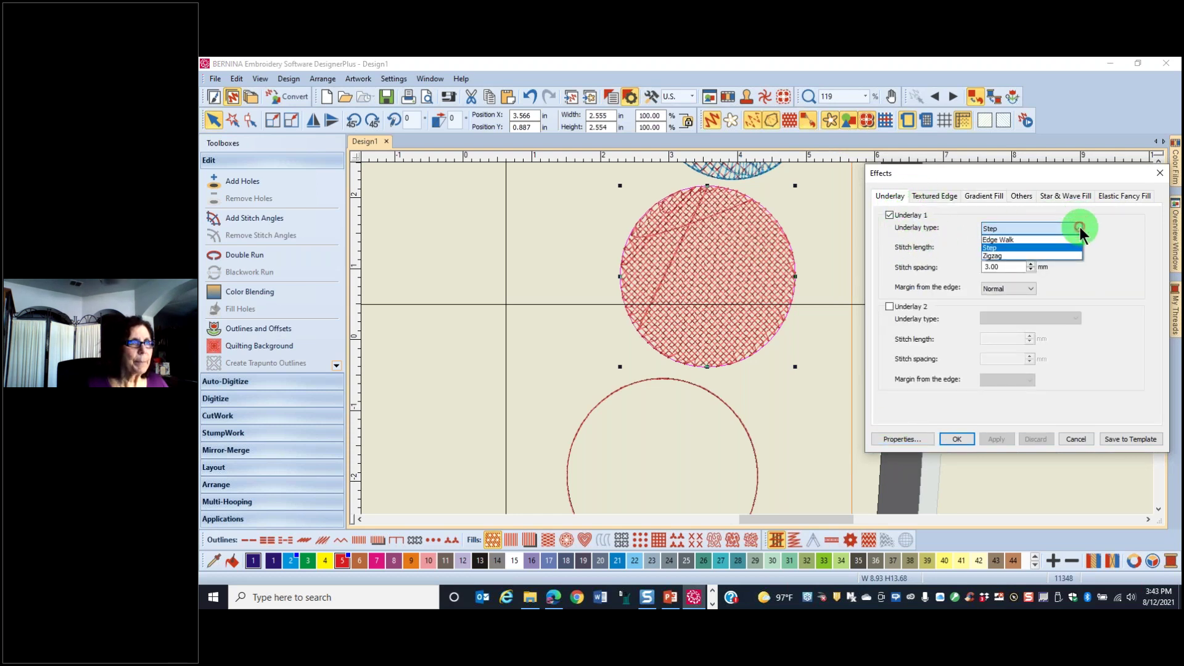
click(1072, 238)
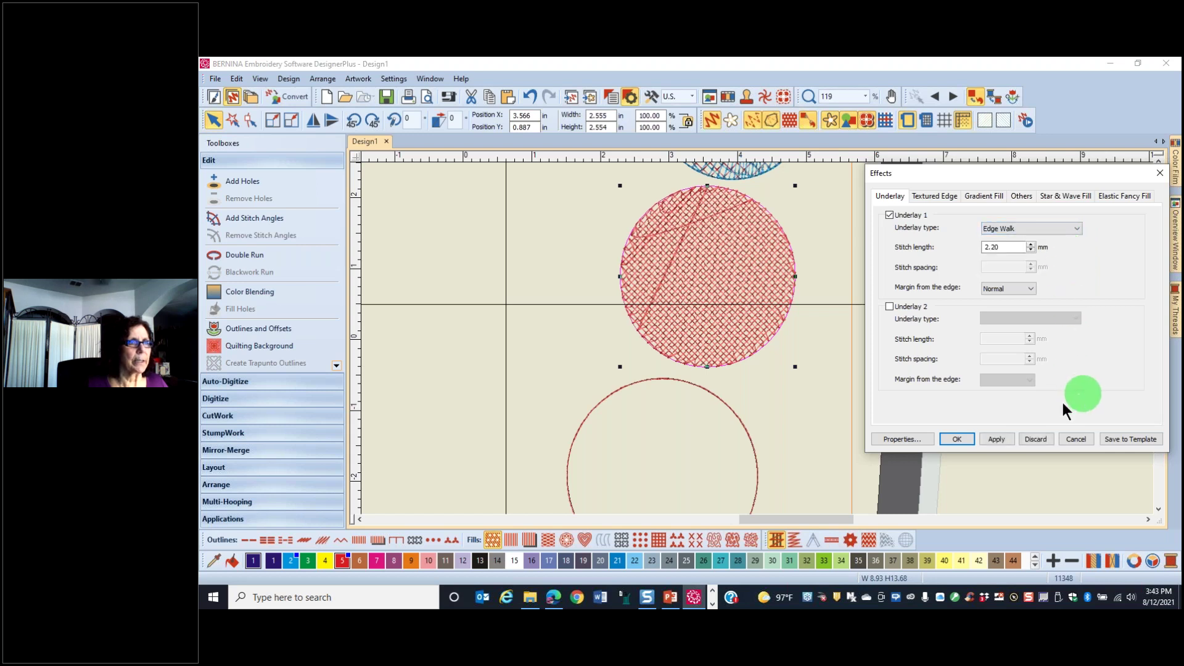
click(995, 440)
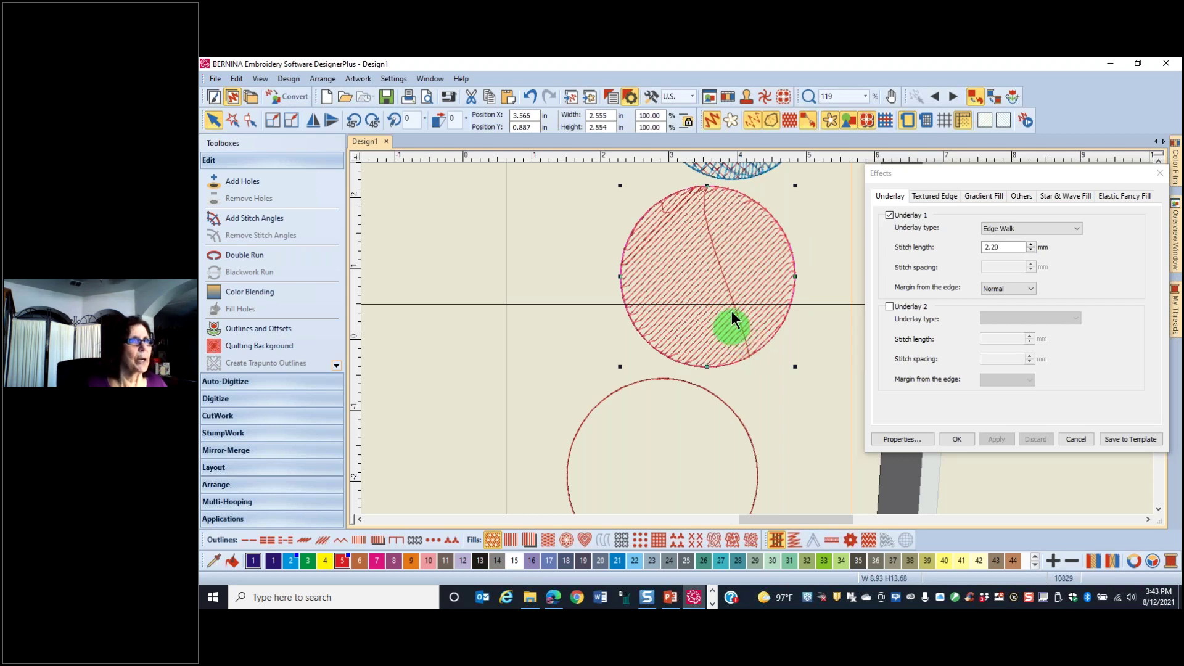
Step: Enable Travel on edges for the step-filled circle and apply the effect
click(1023, 198)
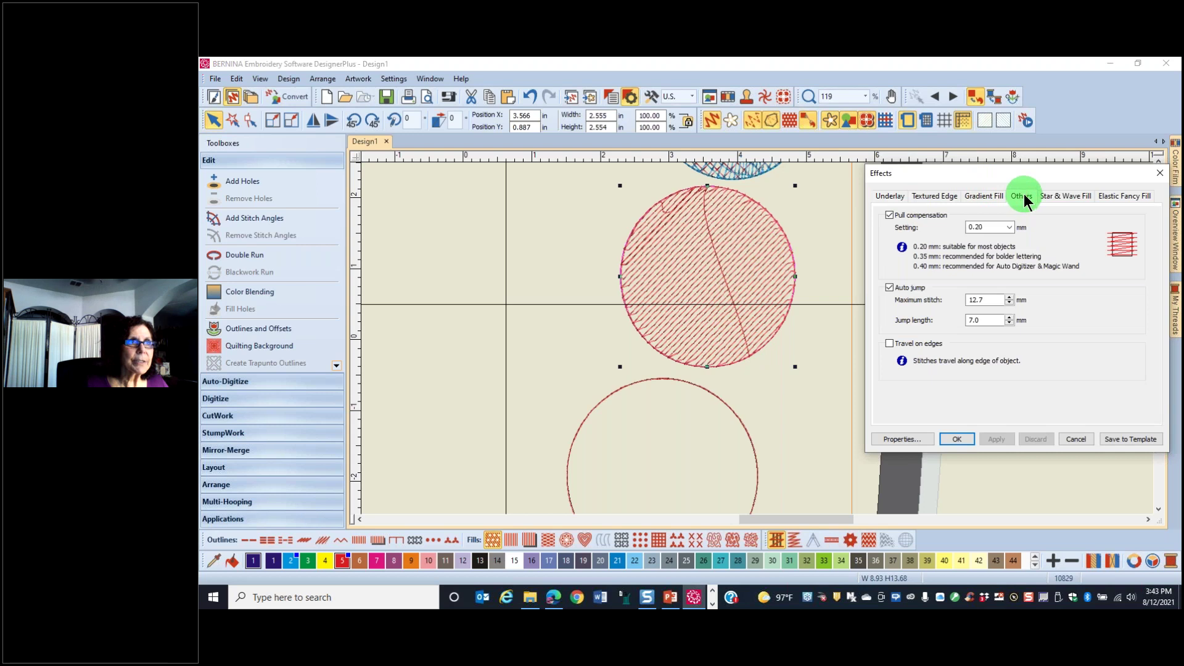
click(890, 343)
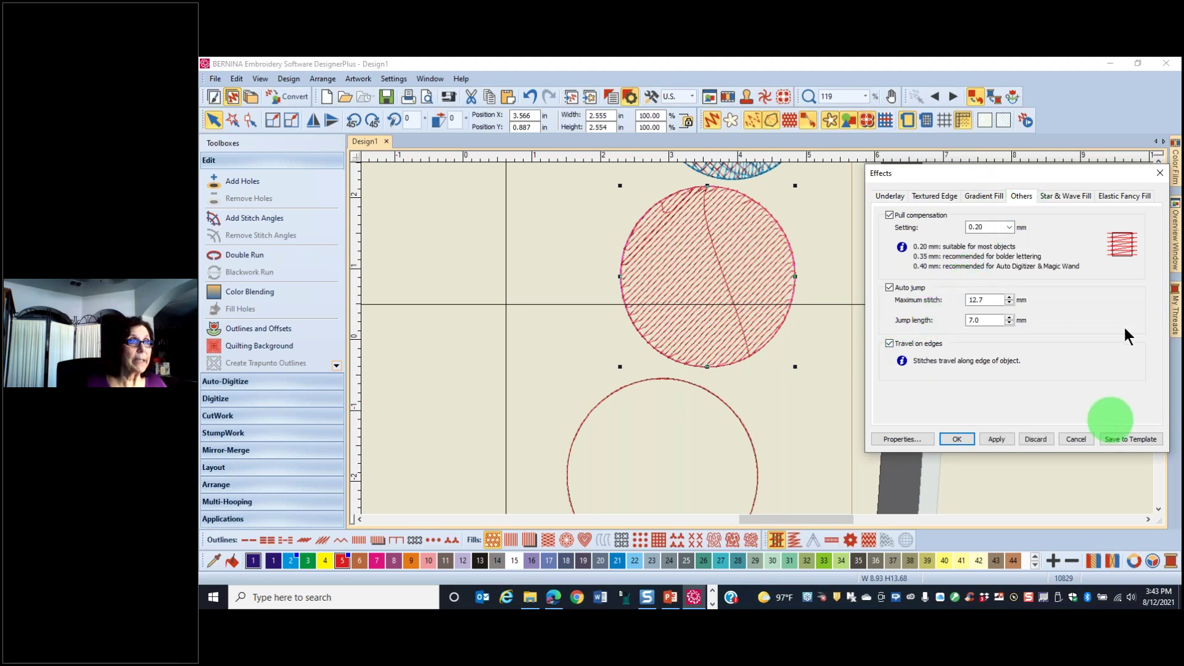
click(997, 439)
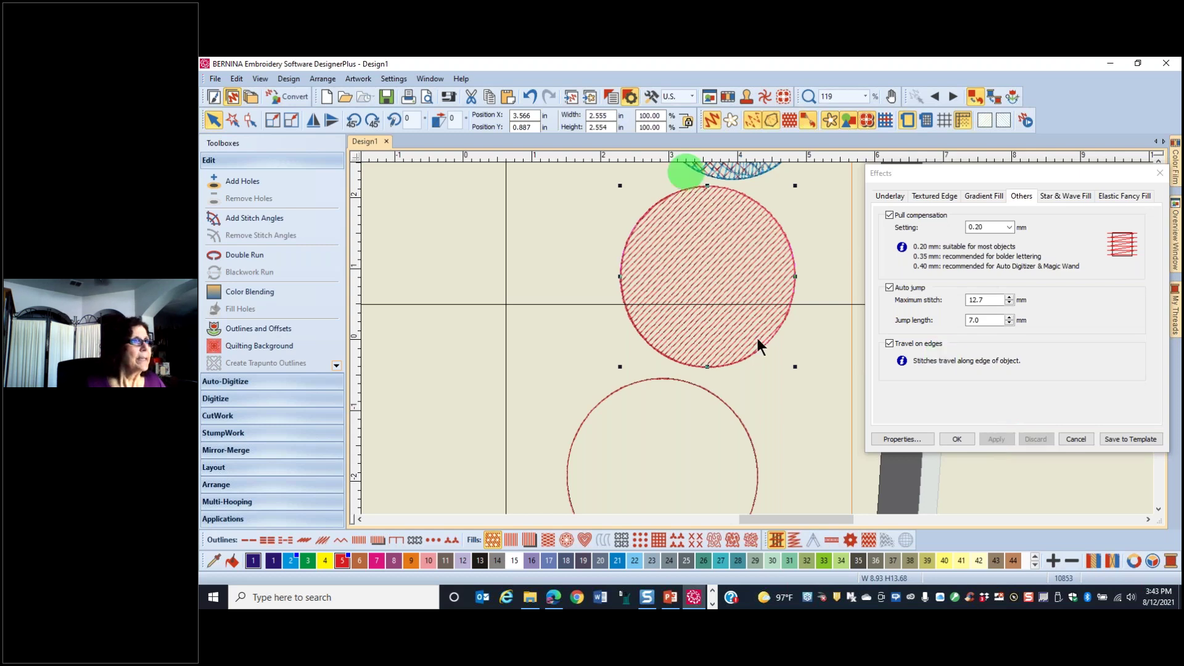
scroll(754, 338, down, 2)
scroll(758, 341, down, 1)
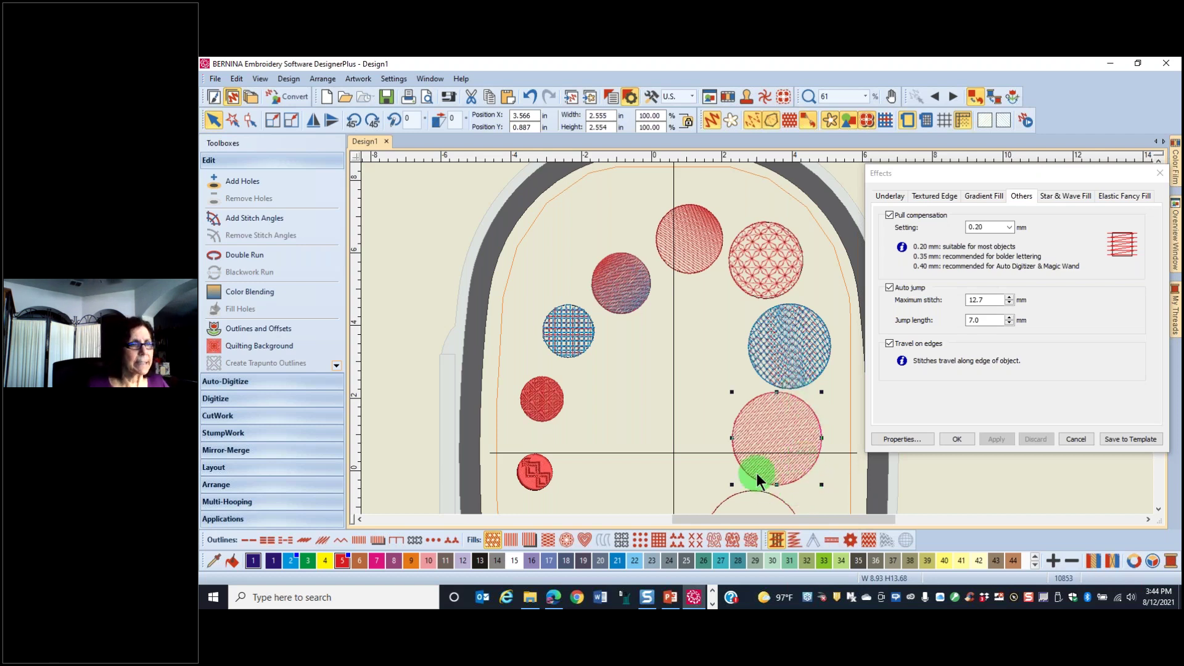
scroll(757, 338, up, 3)
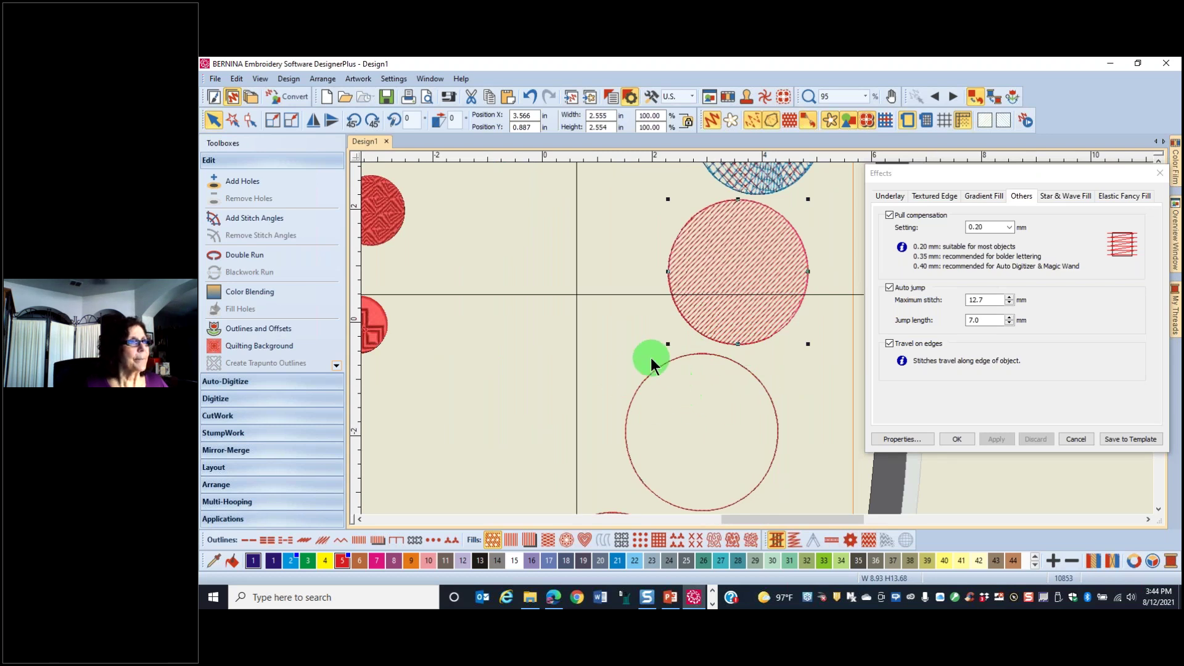
Step: Deselect the step-filled circle and save the design to the Desktop as Creative Fills in ART80 format
click(599, 349)
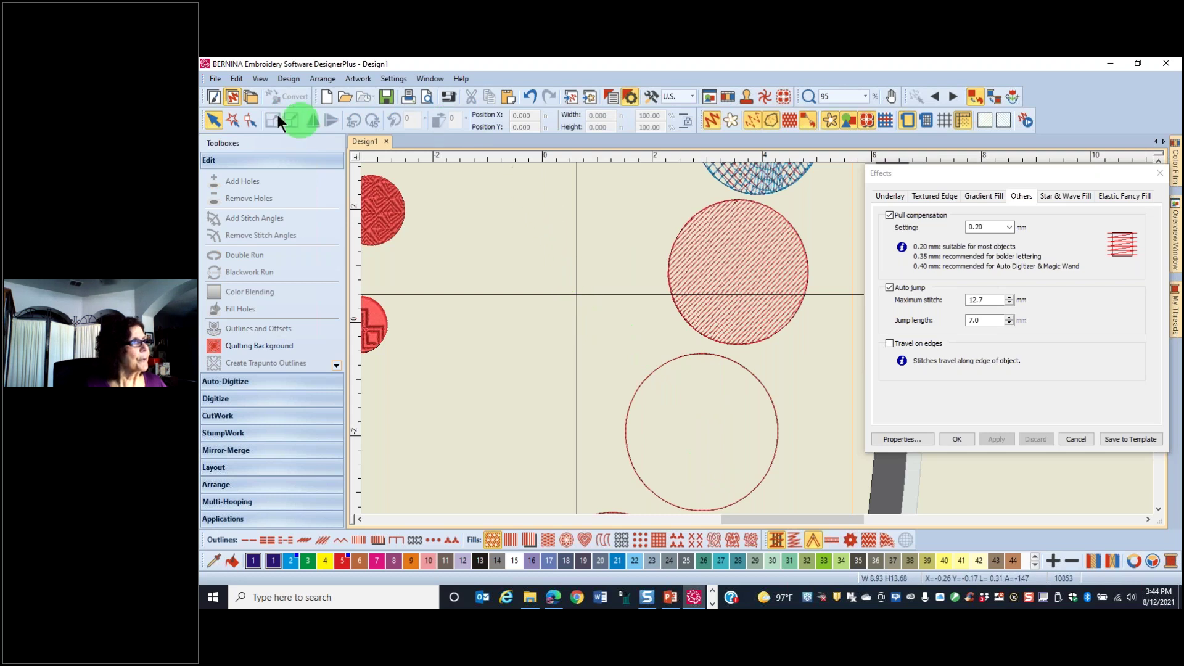
click(212, 80)
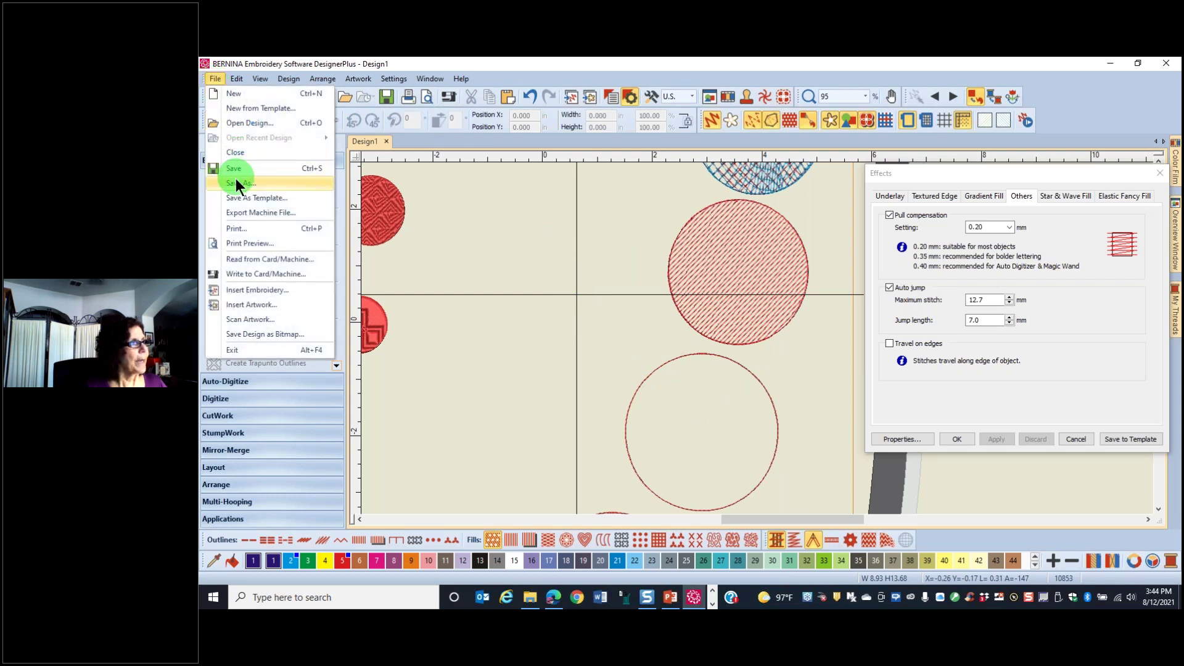
key(Escape)
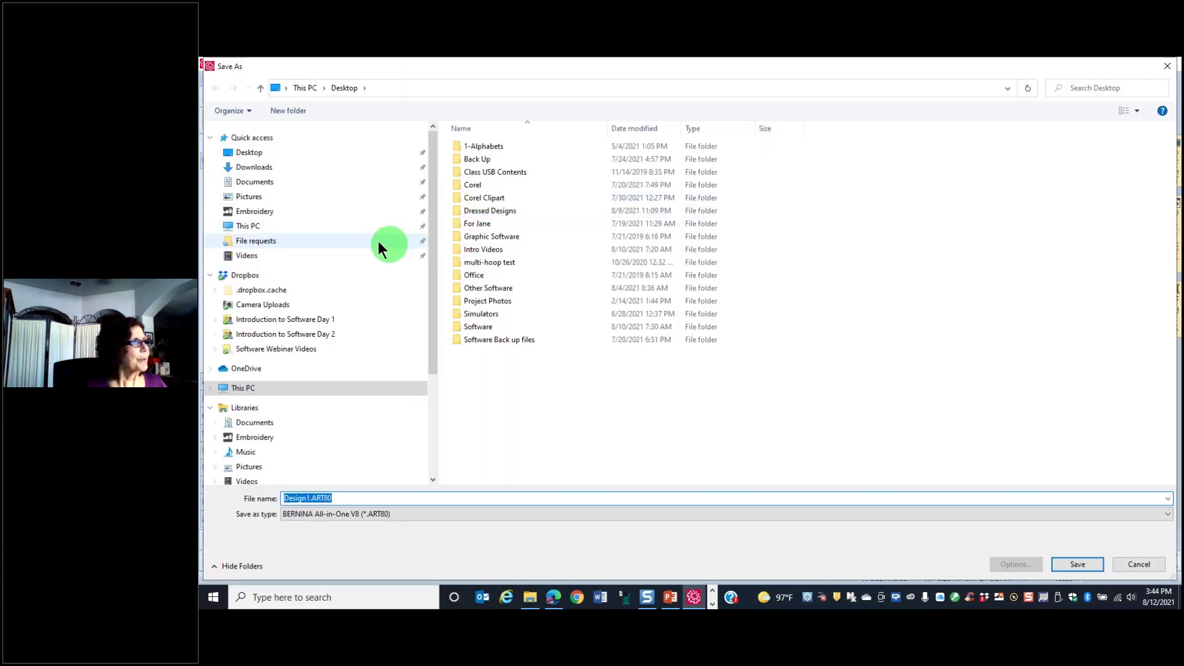
click(247, 155)
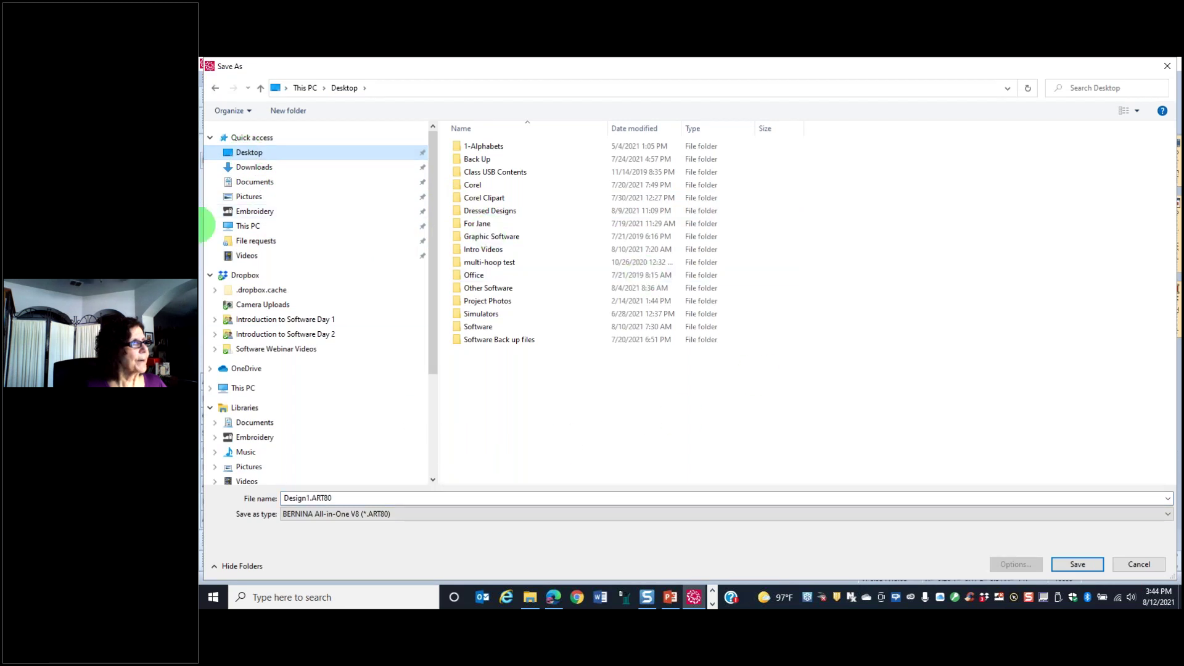
click(336, 497)
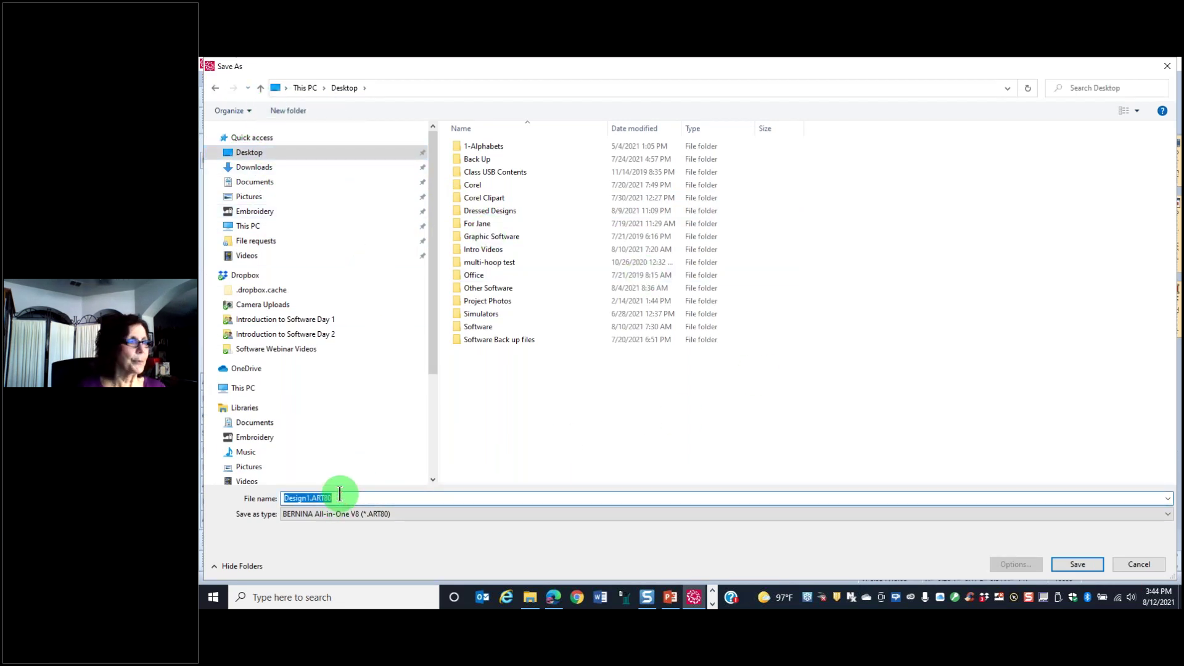
text(C)
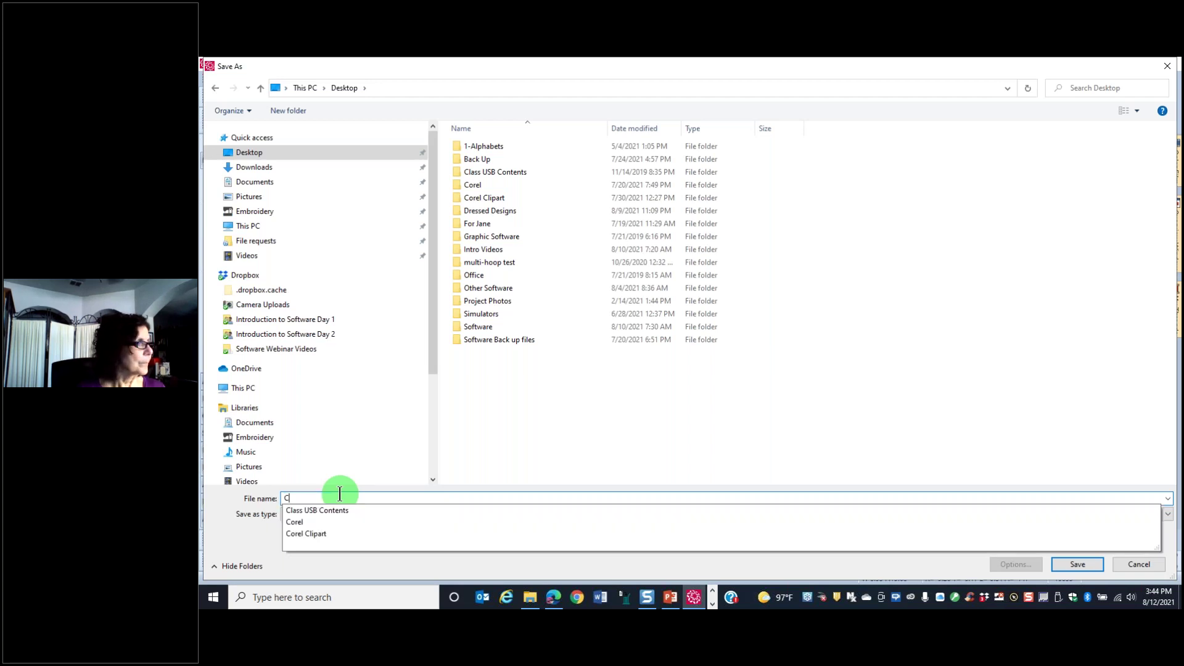
text(reated)
key(BackSpace)
key(BackSpace)
text(ive)
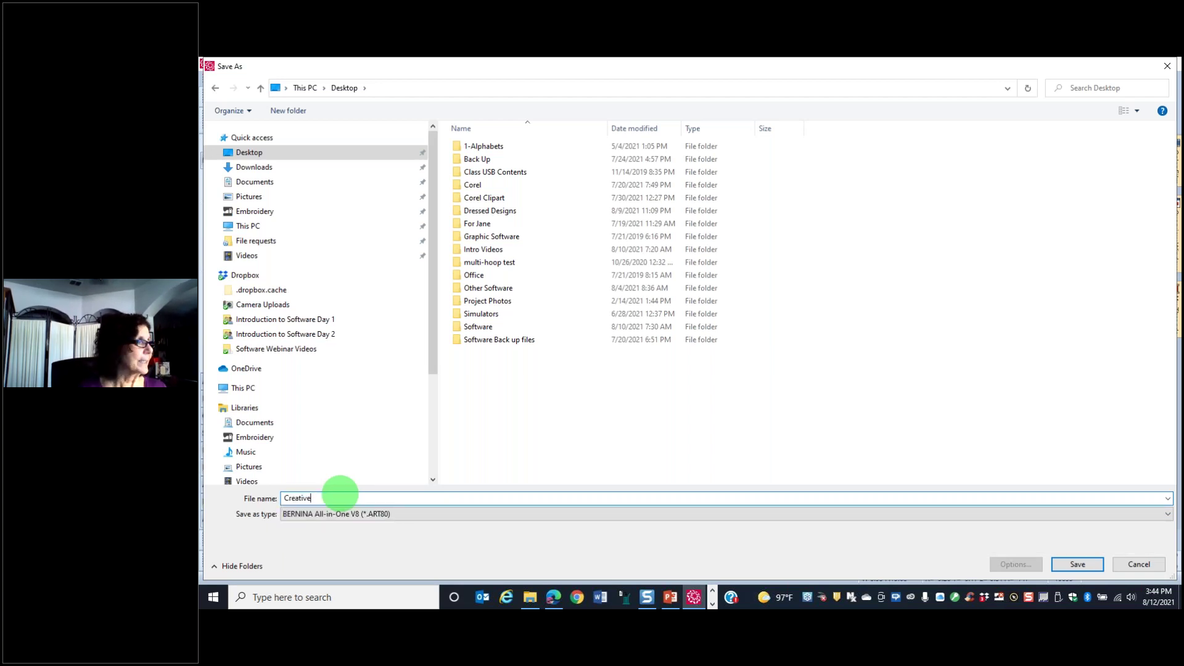
text( Fills)
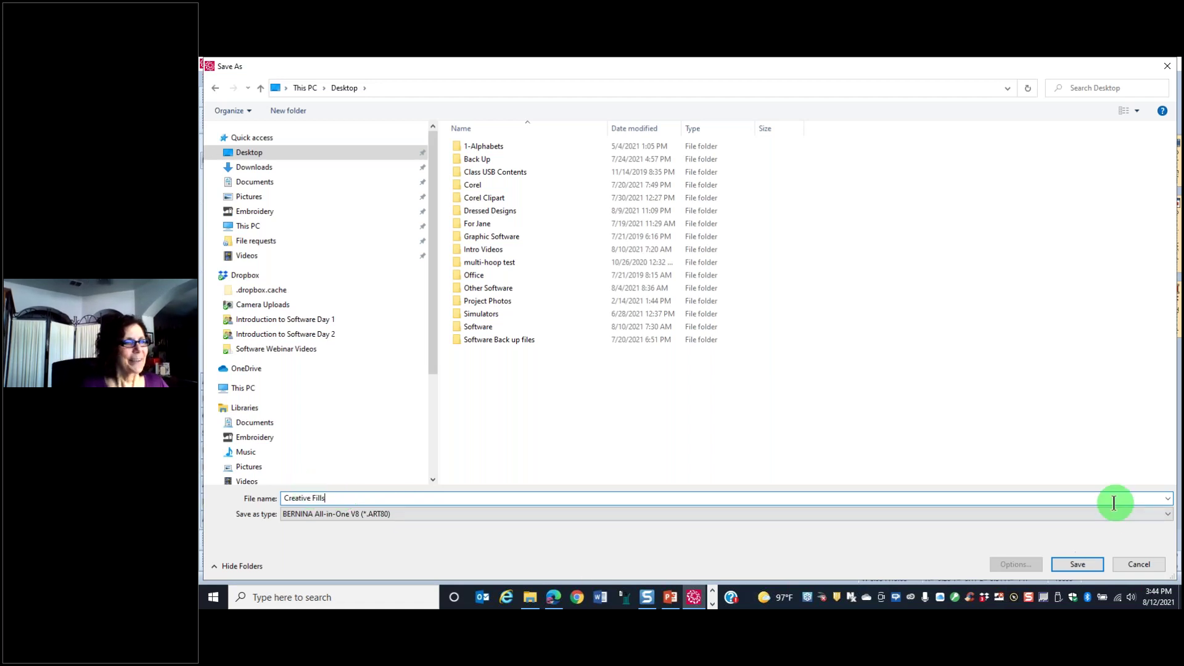
click(1078, 564)
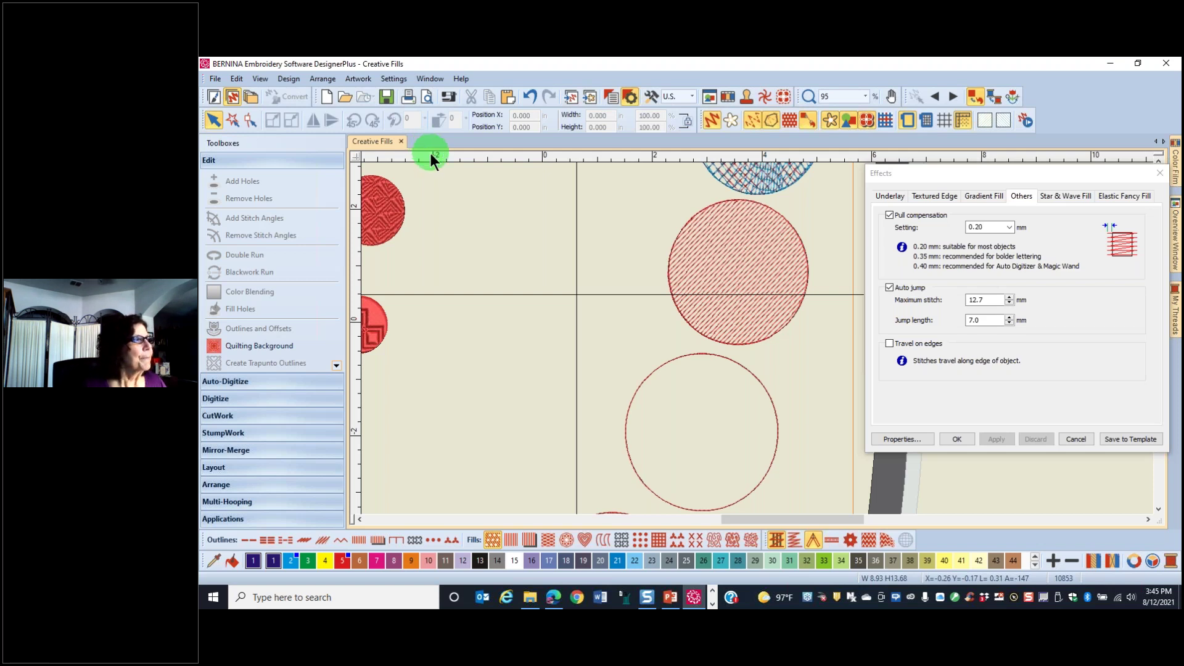
Step: Browse to the Step Fills folder in the BERNINA 8 Embroidery Reference Files and preview its step pattern and stitch angle samplers
click(344, 96)
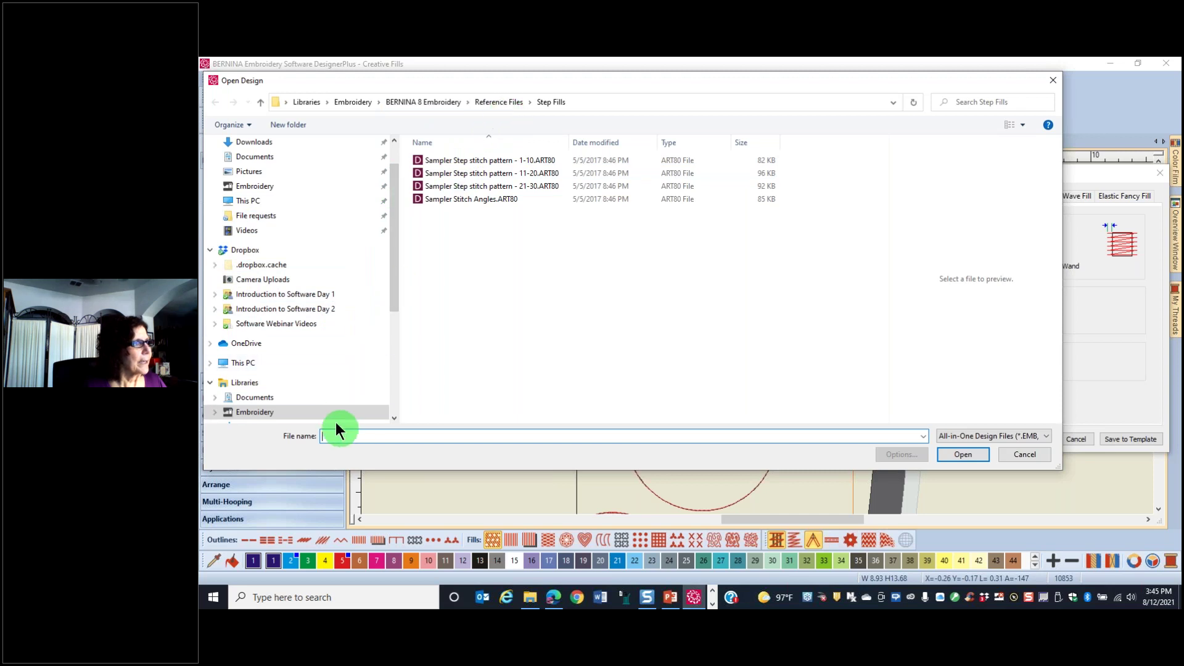
double_click(458, 287)
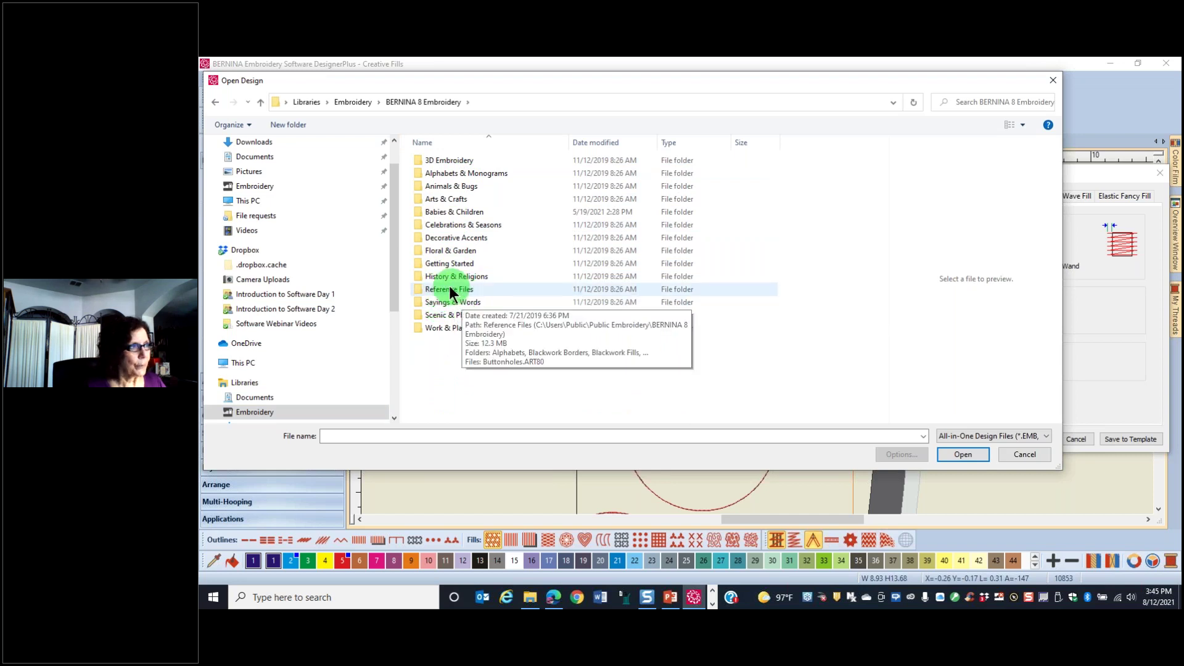
double_click(449, 287)
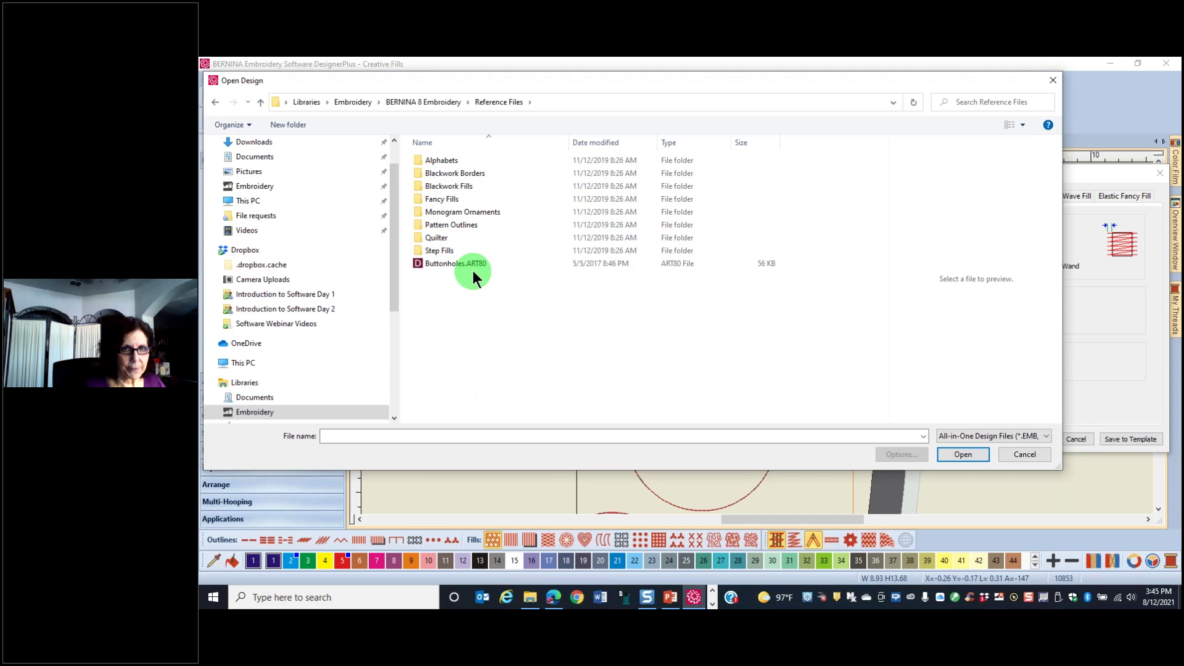
double_click(435, 251)
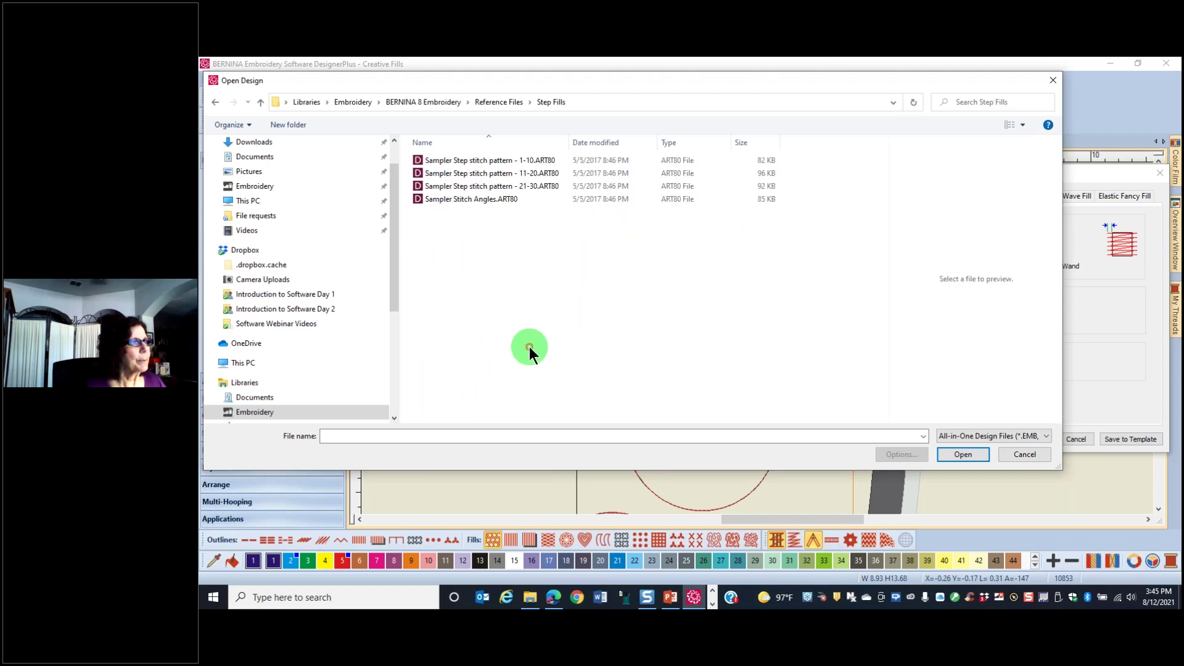
click(472, 162)
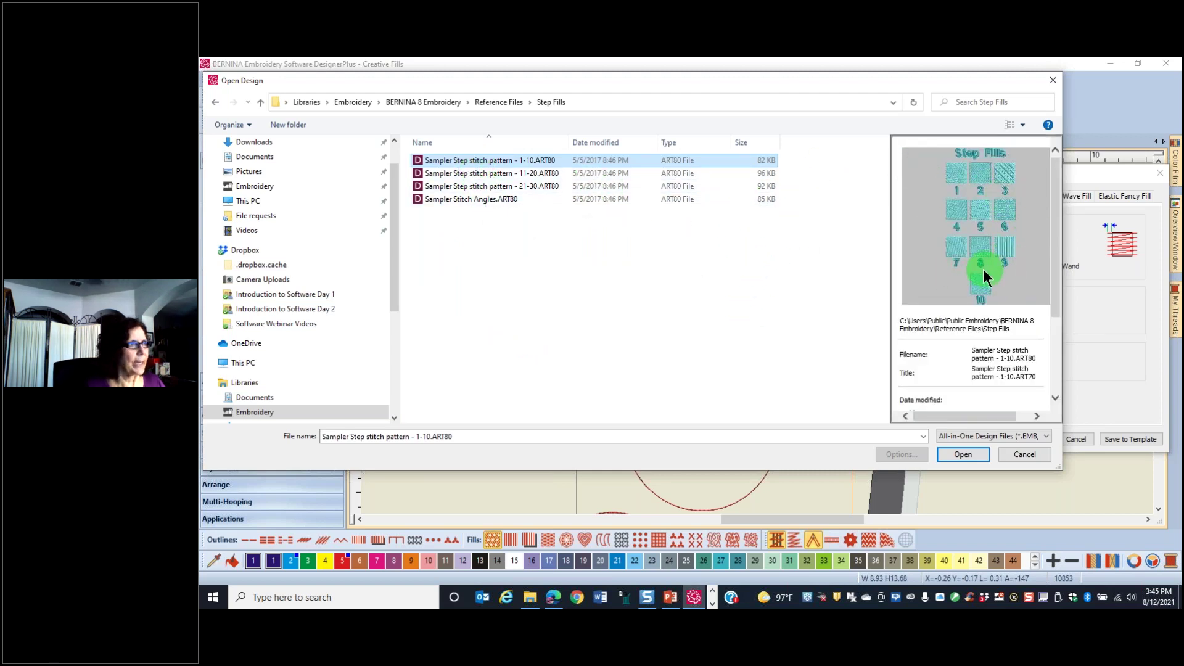
click(528, 176)
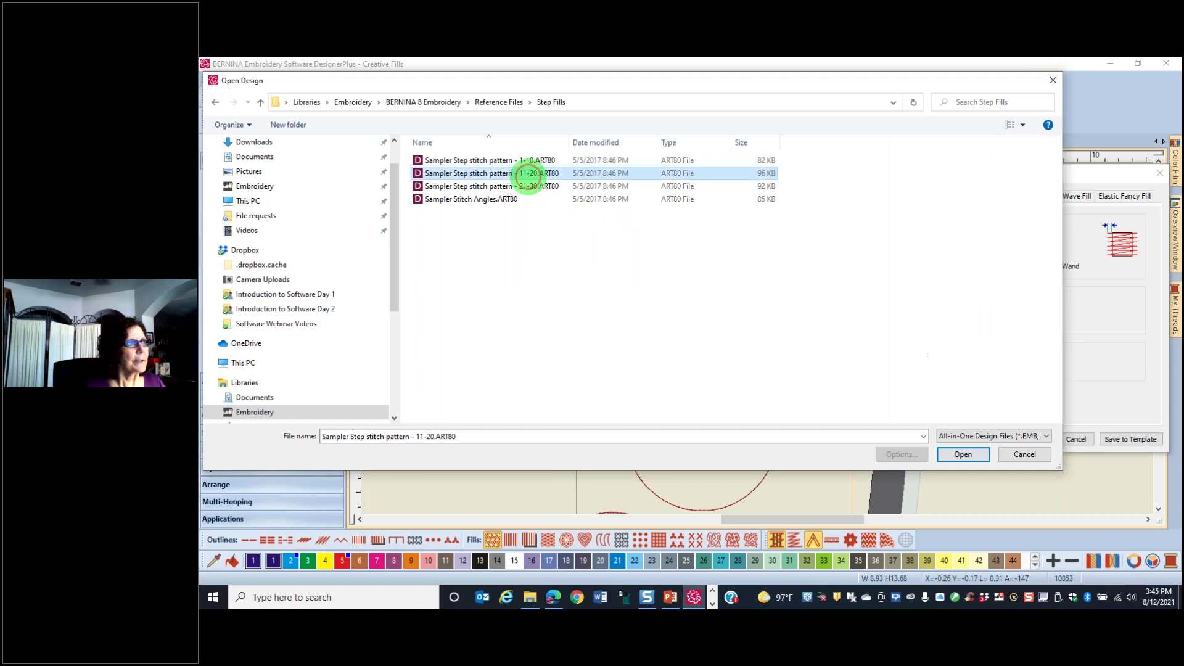
click(536, 197)
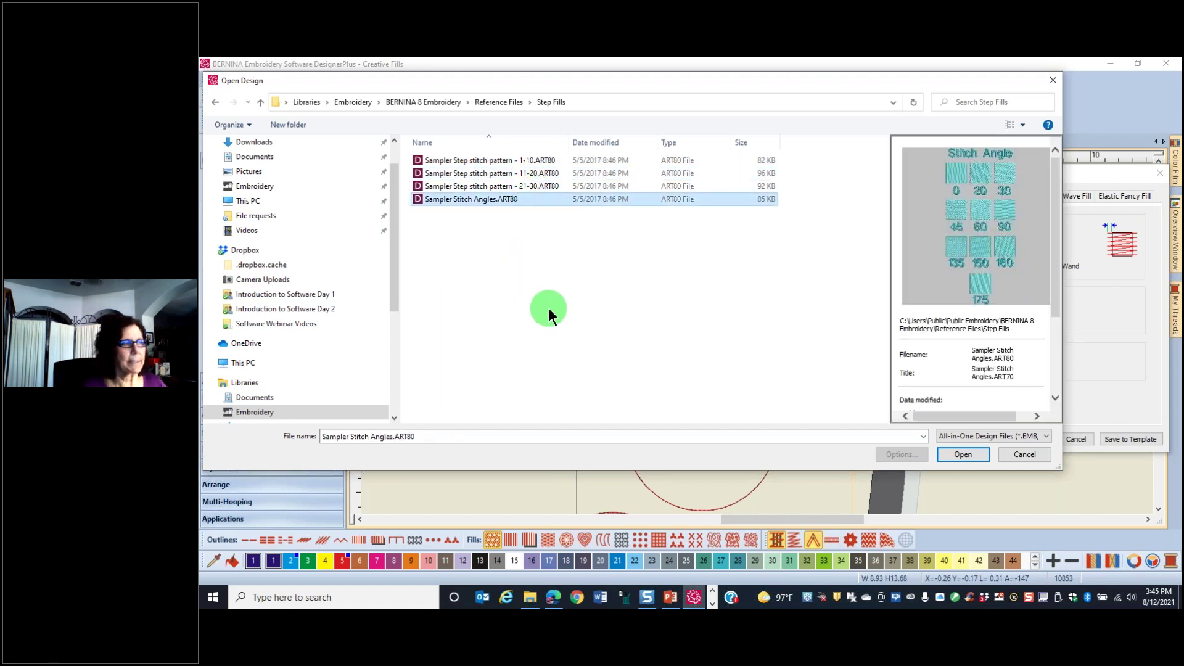
Step: Preview several Blackwork Borders samplers from the Reference Files, including 02 and 06, and leave without opening a design
click(487, 104)
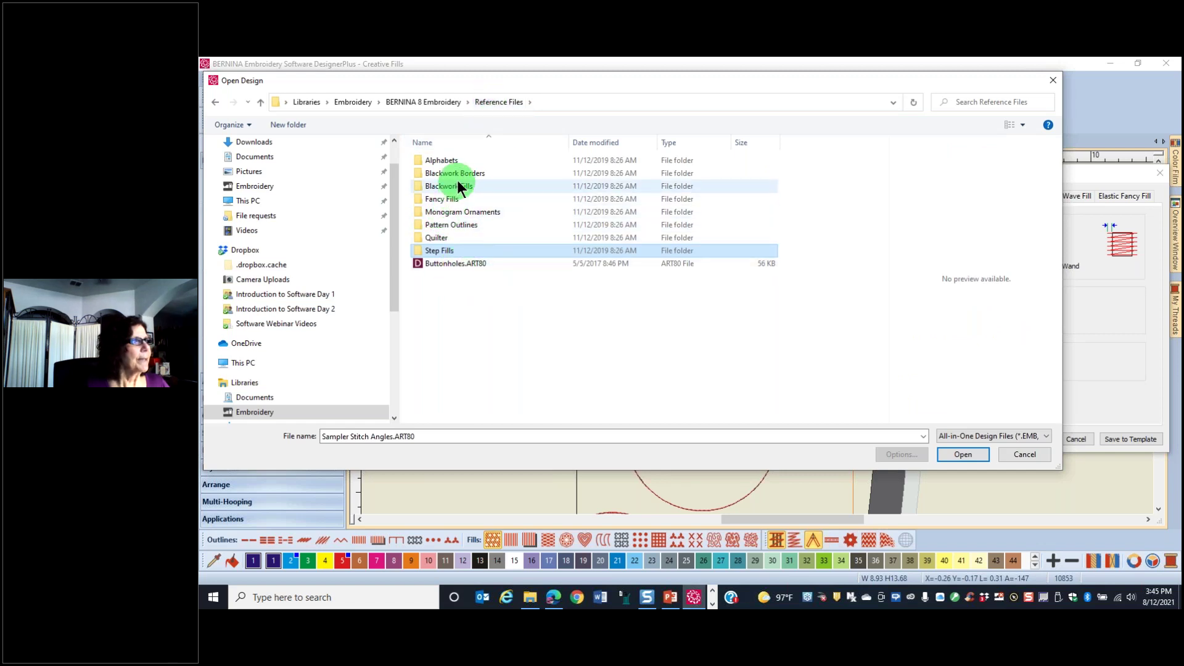
double_click(454, 174)
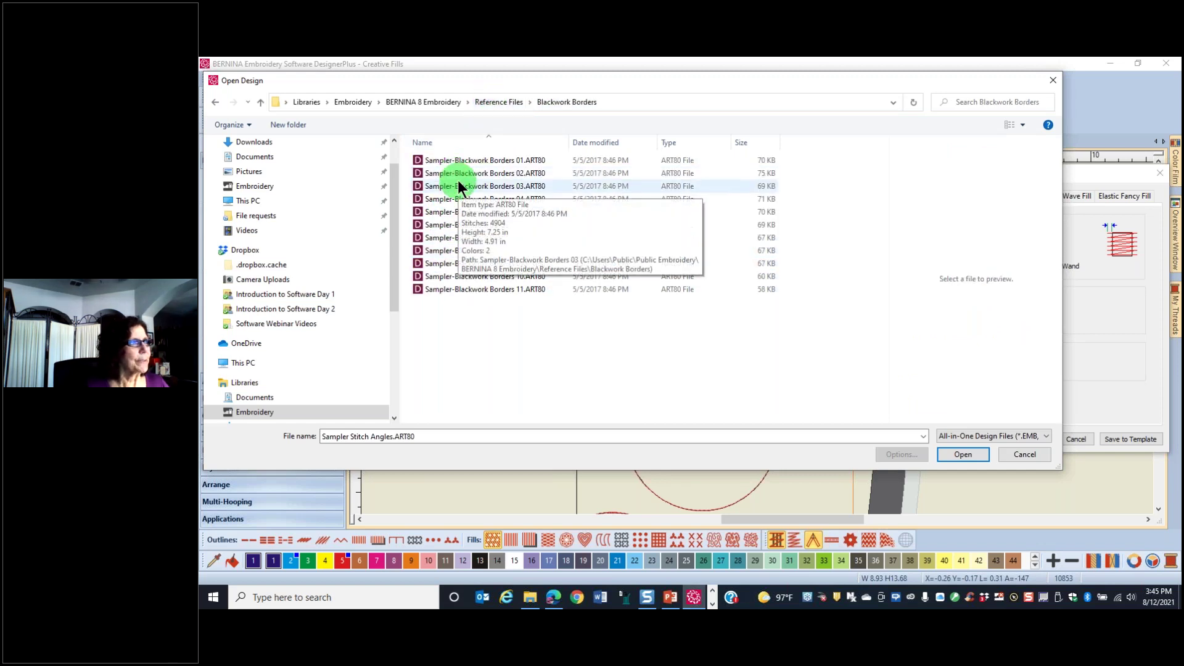
click(458, 175)
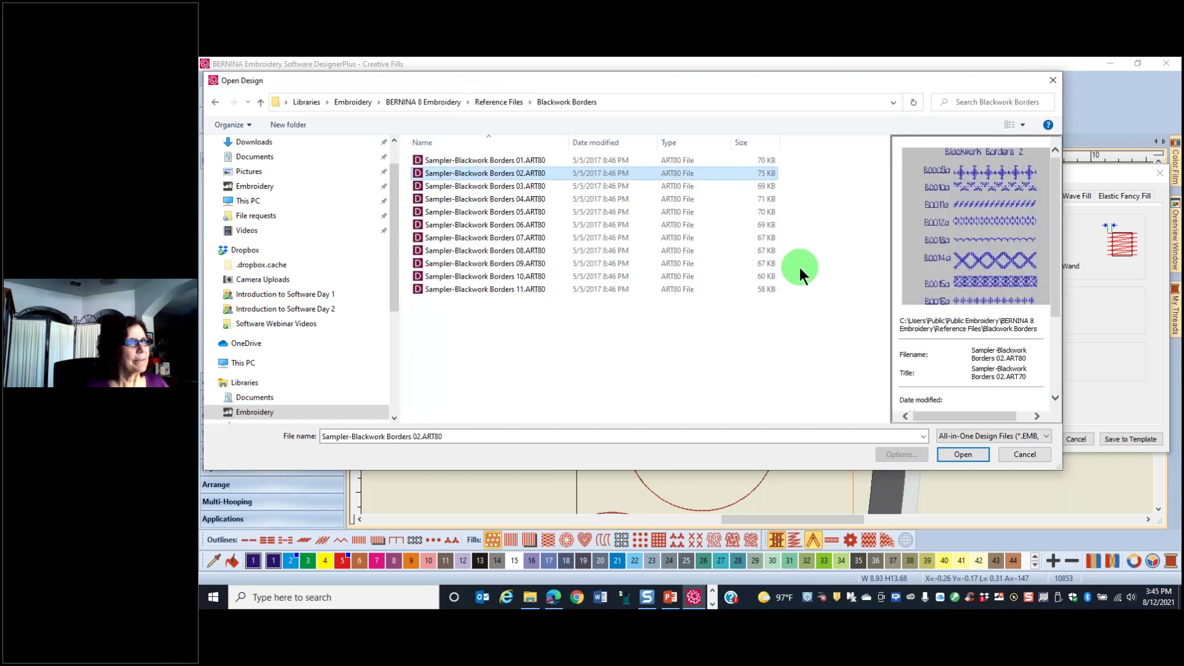
click(535, 212)
click(501, 225)
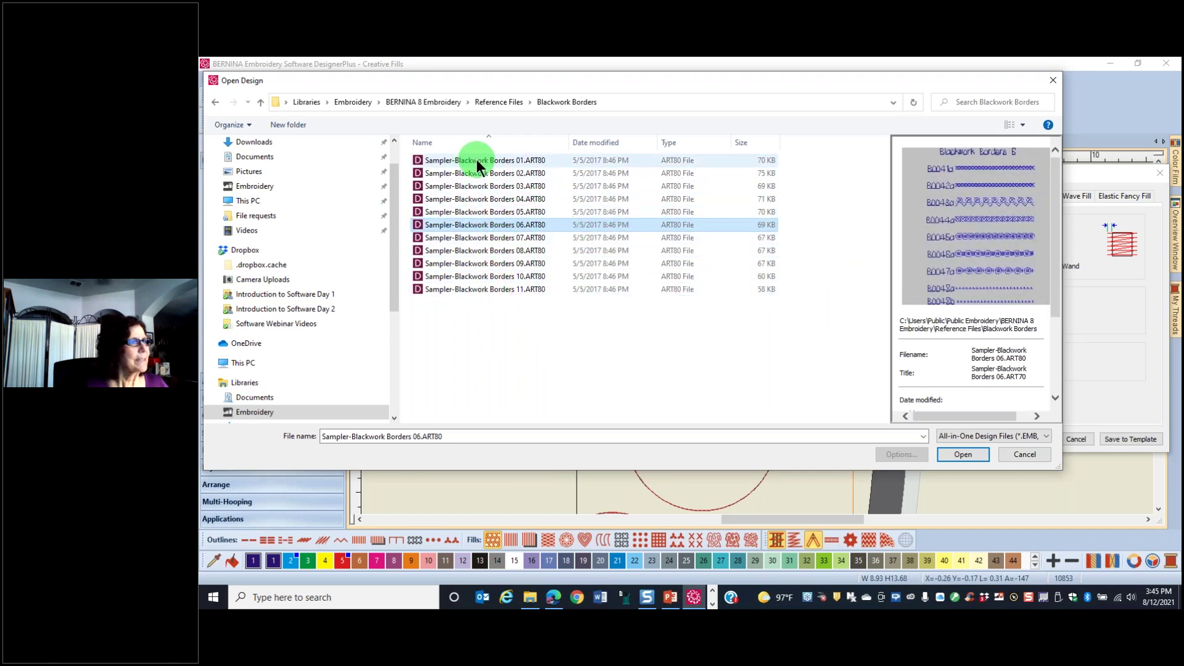
click(494, 102)
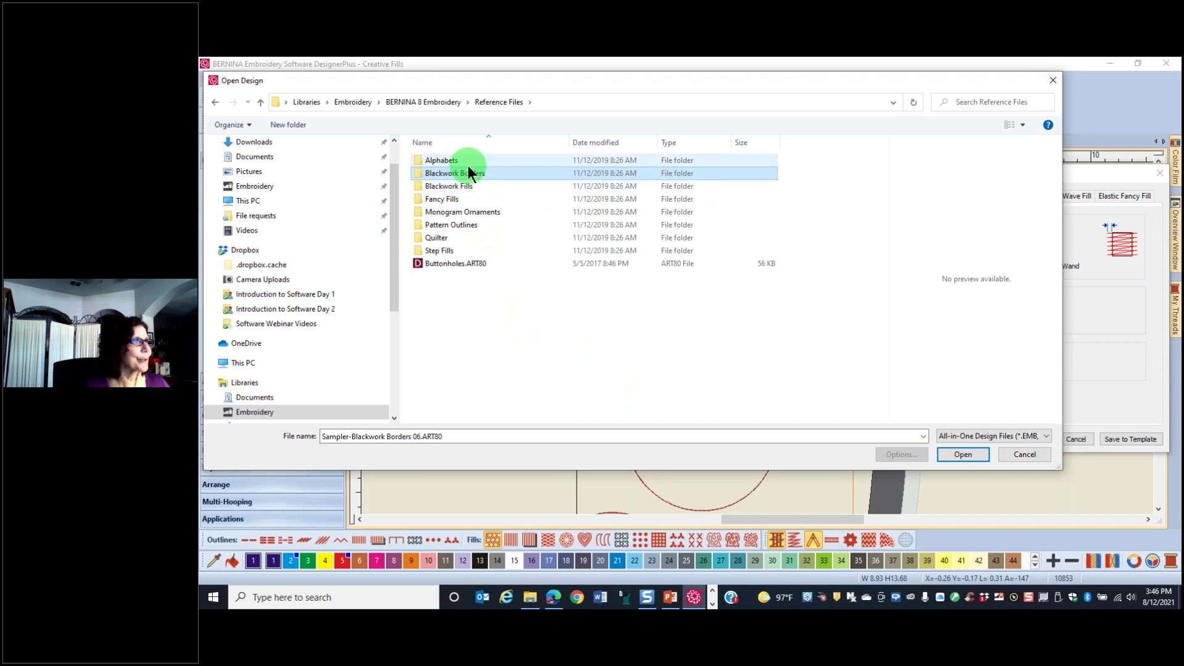
click(1054, 80)
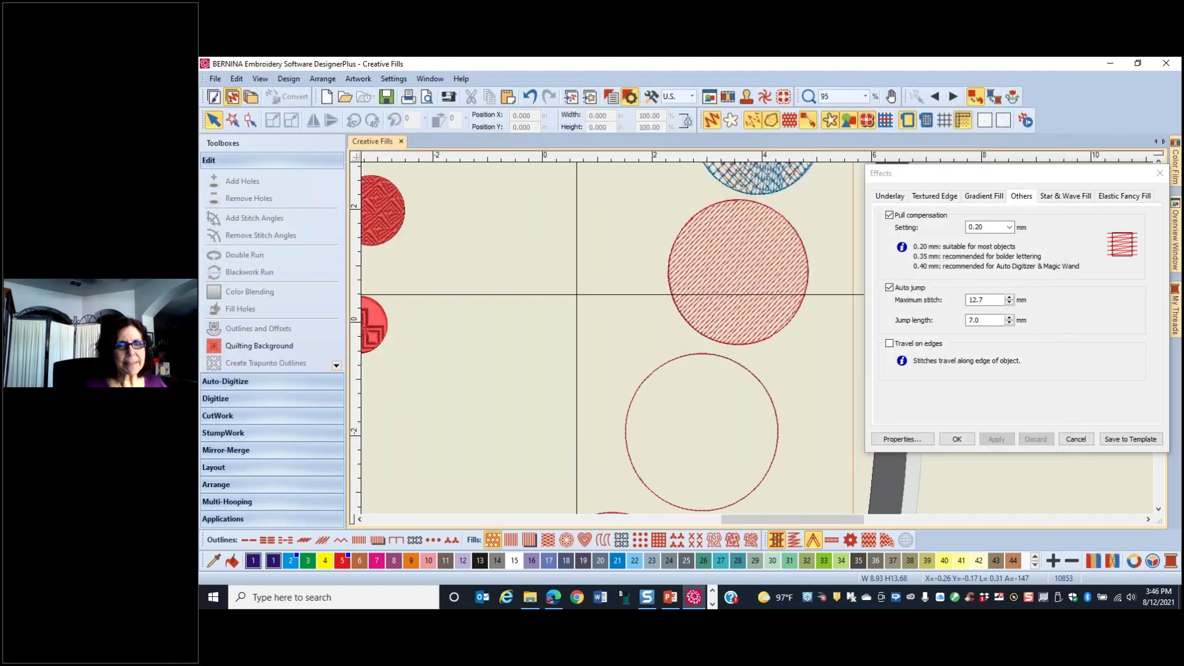
Step: Create a new blank design and close the Effects dialog
click(327, 96)
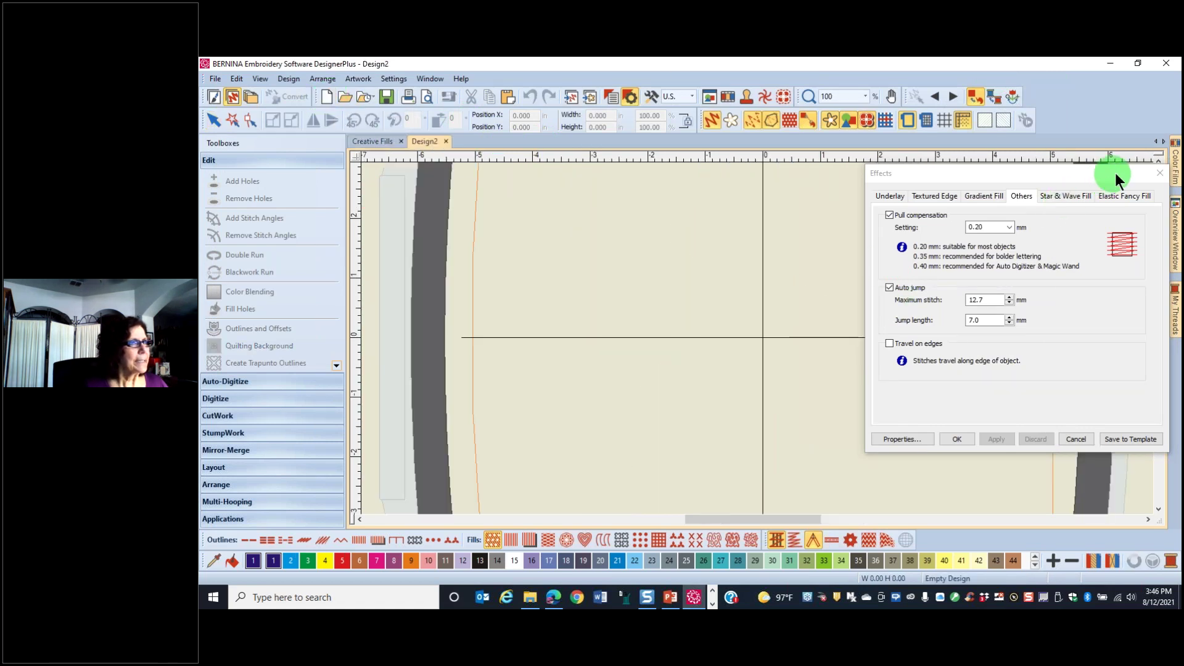
drag(1097, 173, 1071, 183)
key(Escape)
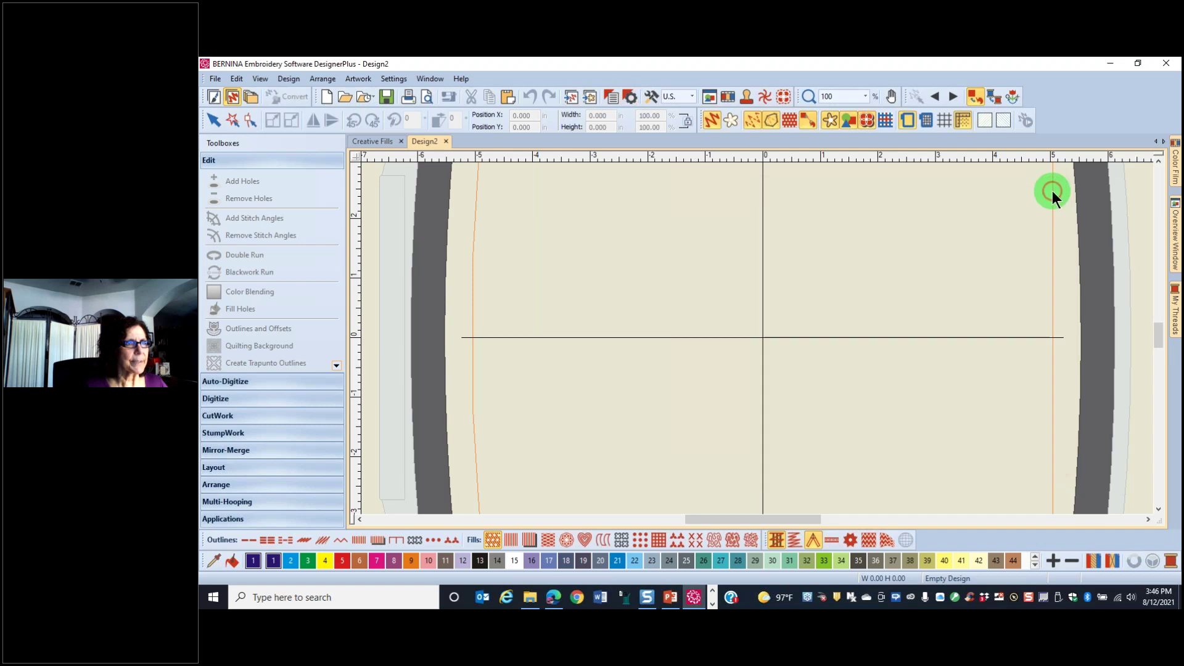
Step: Open the grid options and switch on the design grid with Snap to grid enabled
right_click(945, 119)
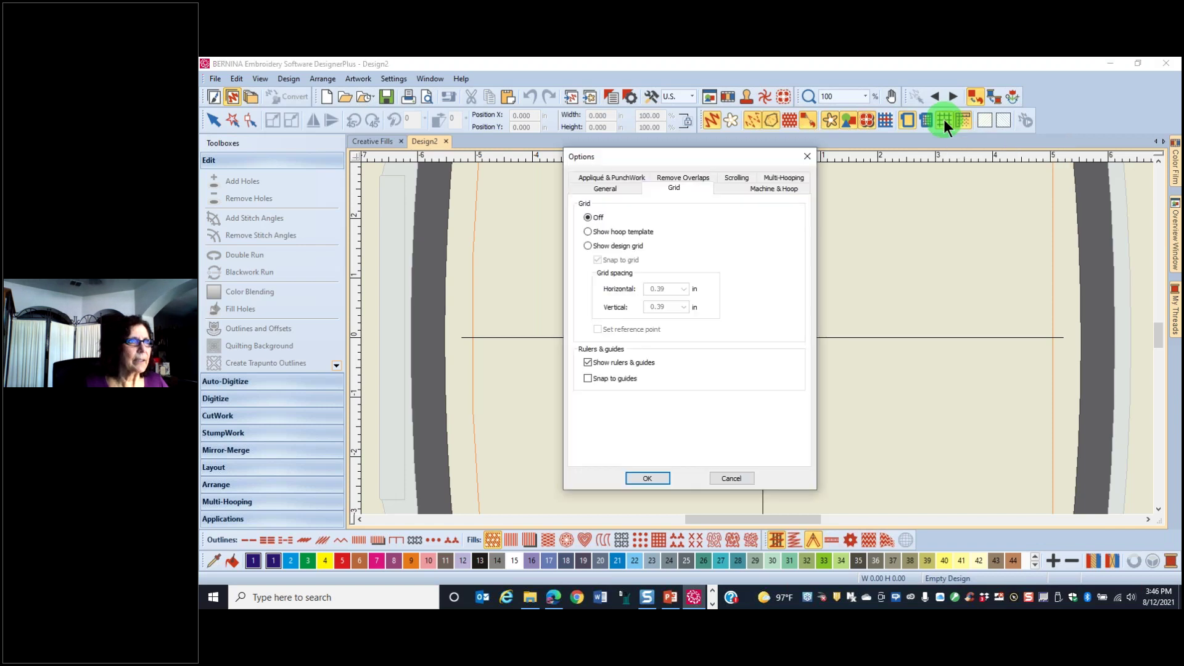
click(589, 245)
click(639, 258)
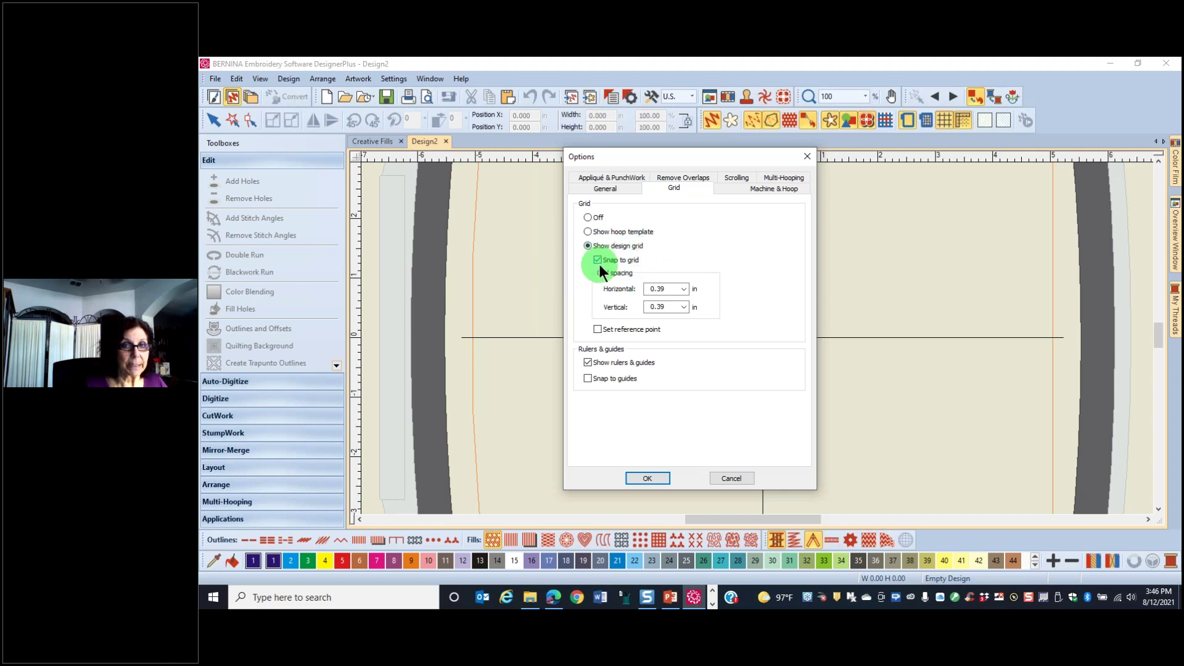
double_click(670, 289)
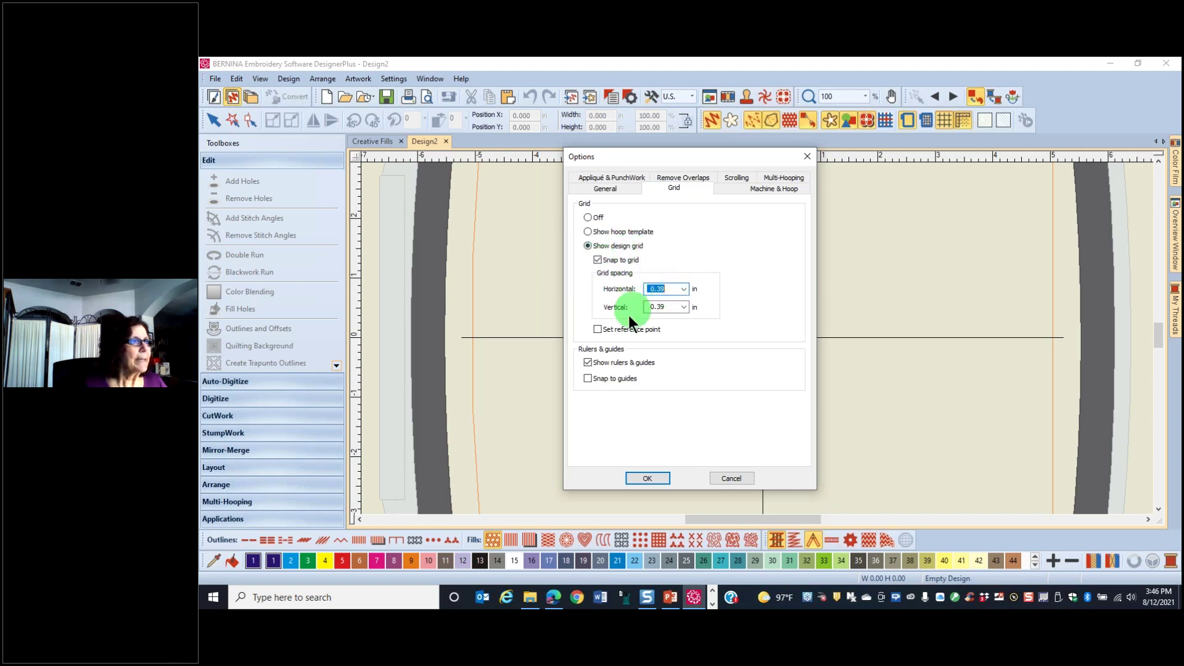
text(1)
text(.0000)
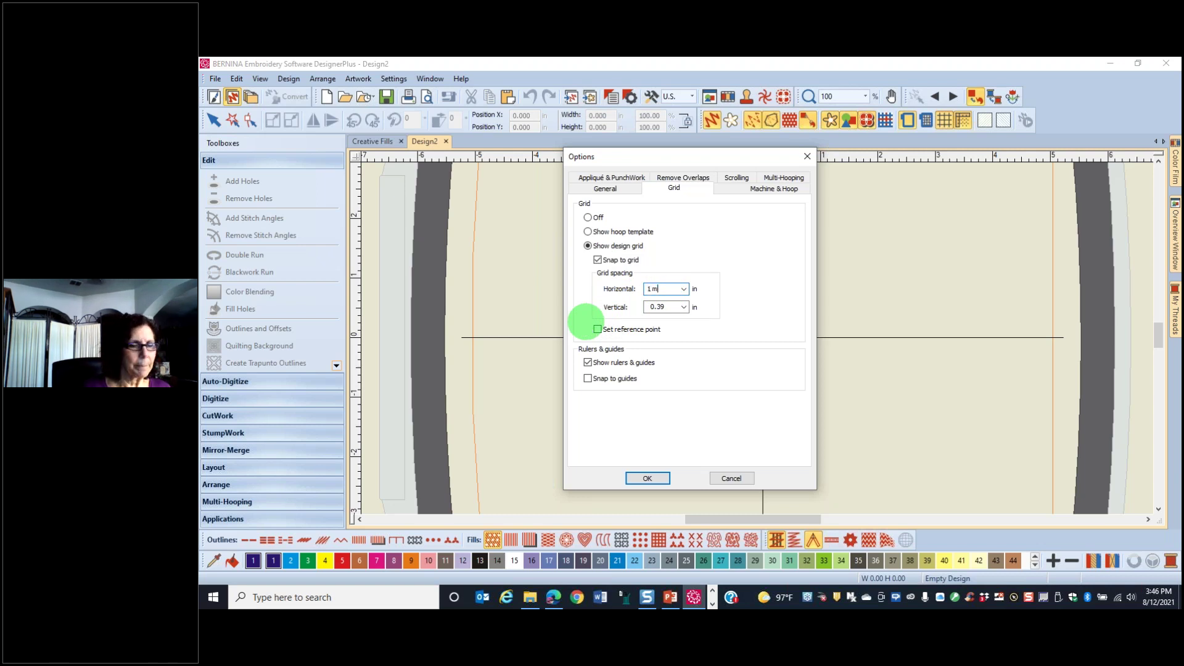
double_click(675, 311)
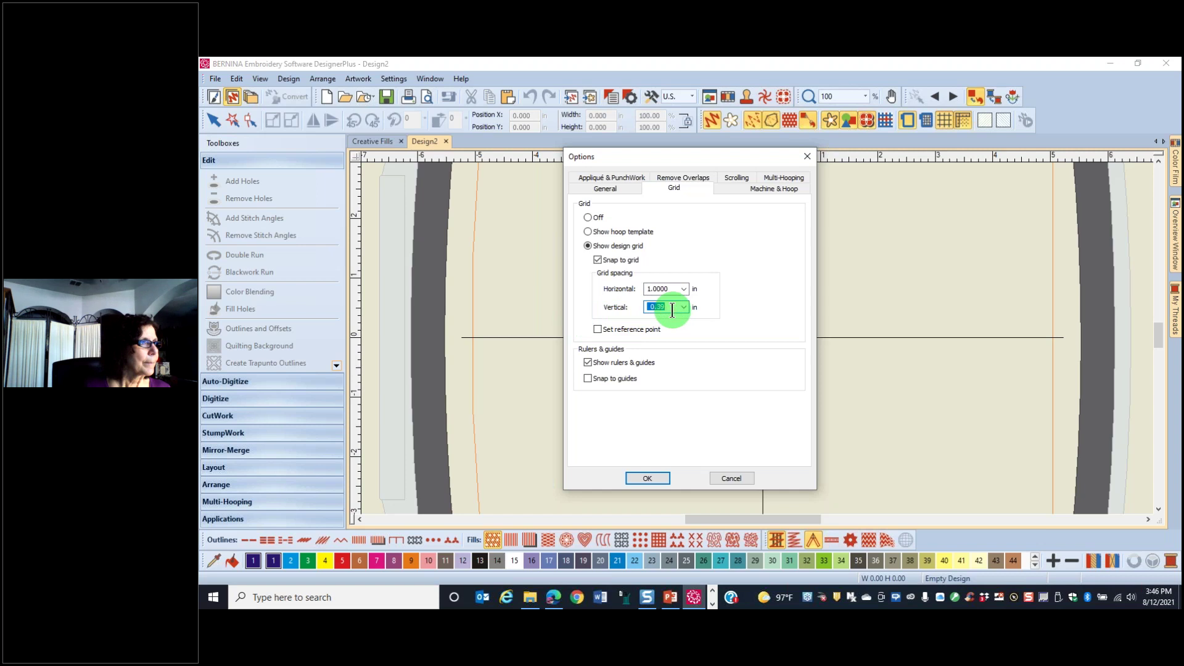
Step: Set both the horizontal and vertical grid spacing to 1 mm and accept the grid options
double_click(664, 288)
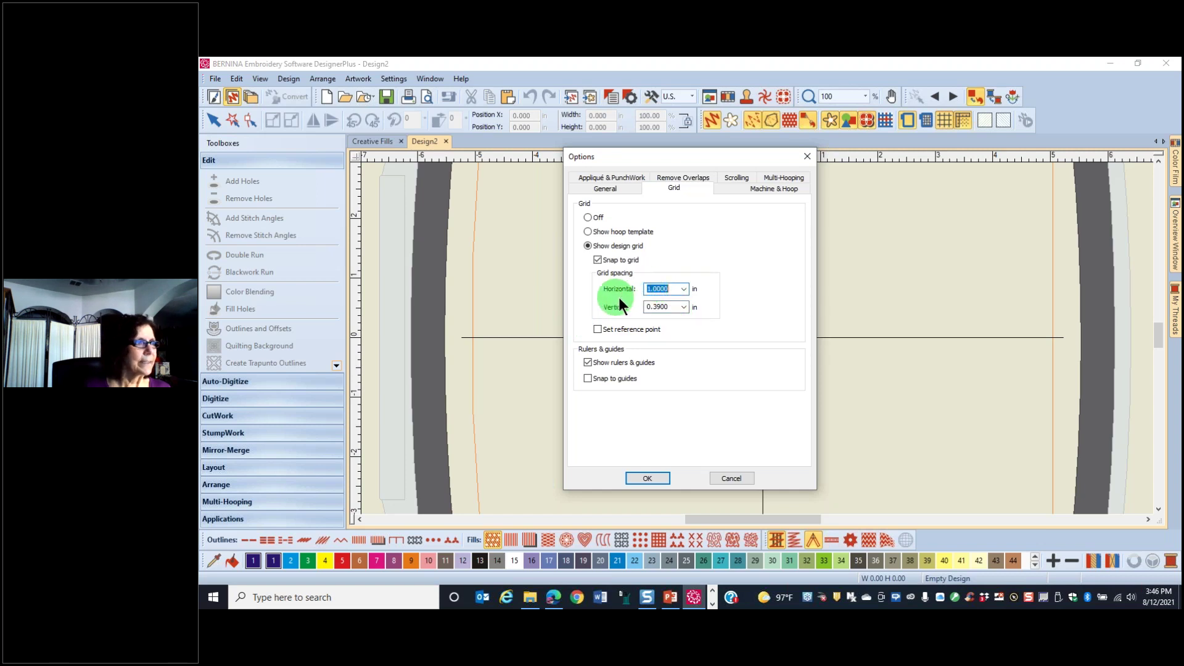
text(1 mm)
double_click(668, 308)
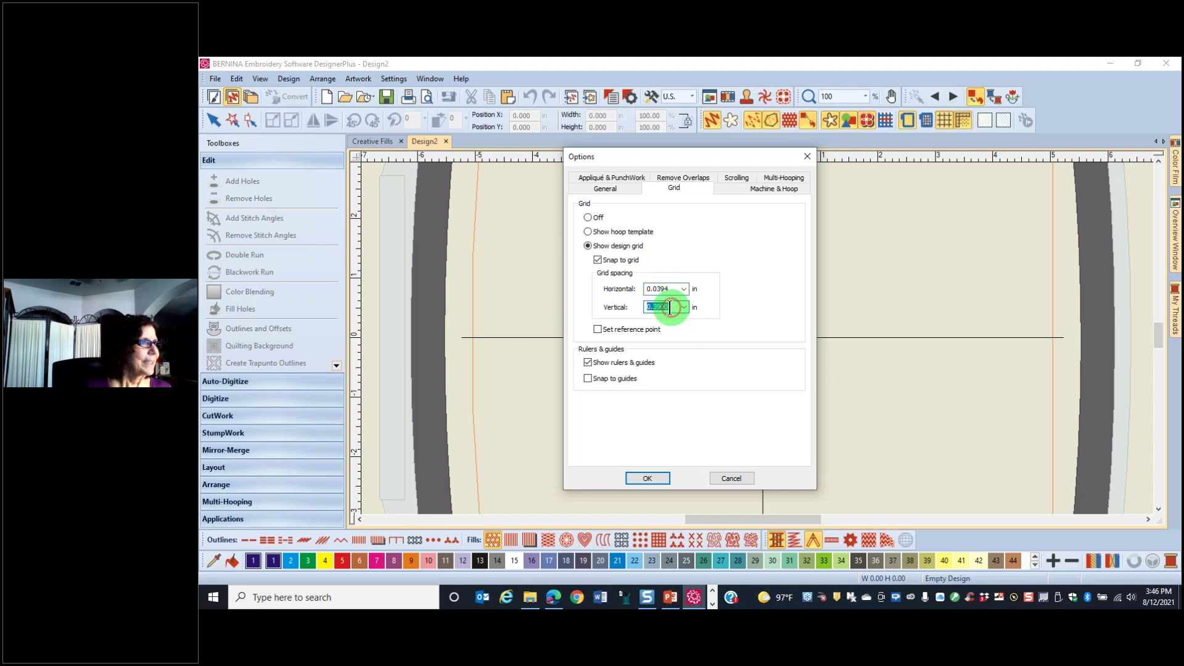
text(1 mm)
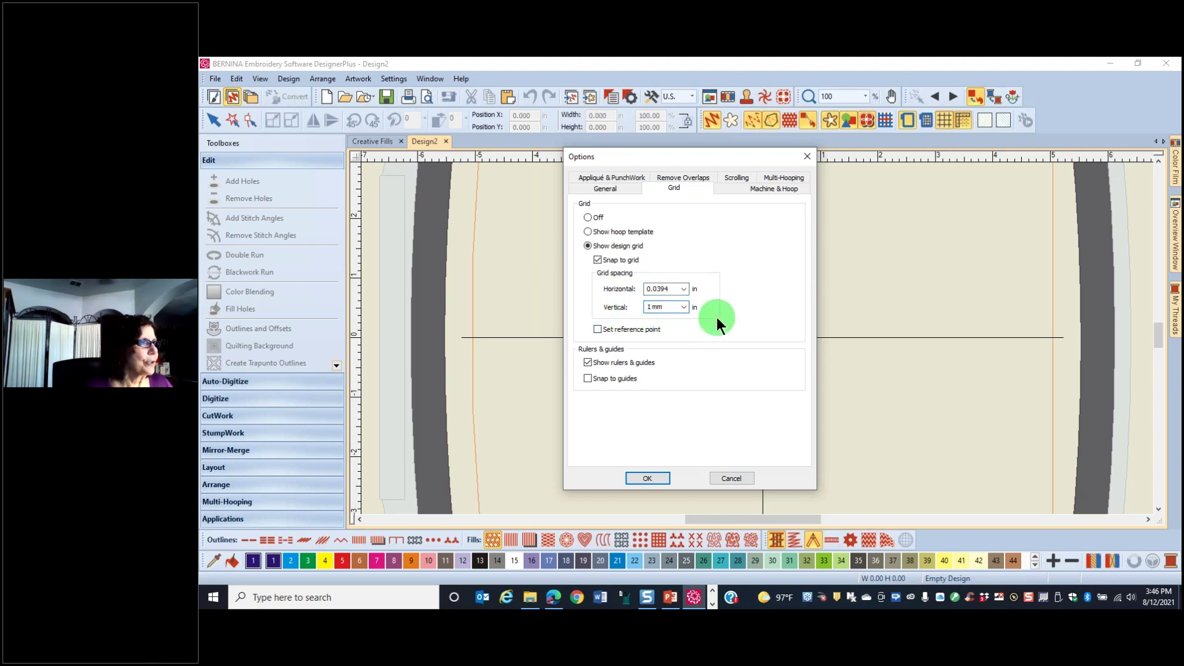
click(648, 480)
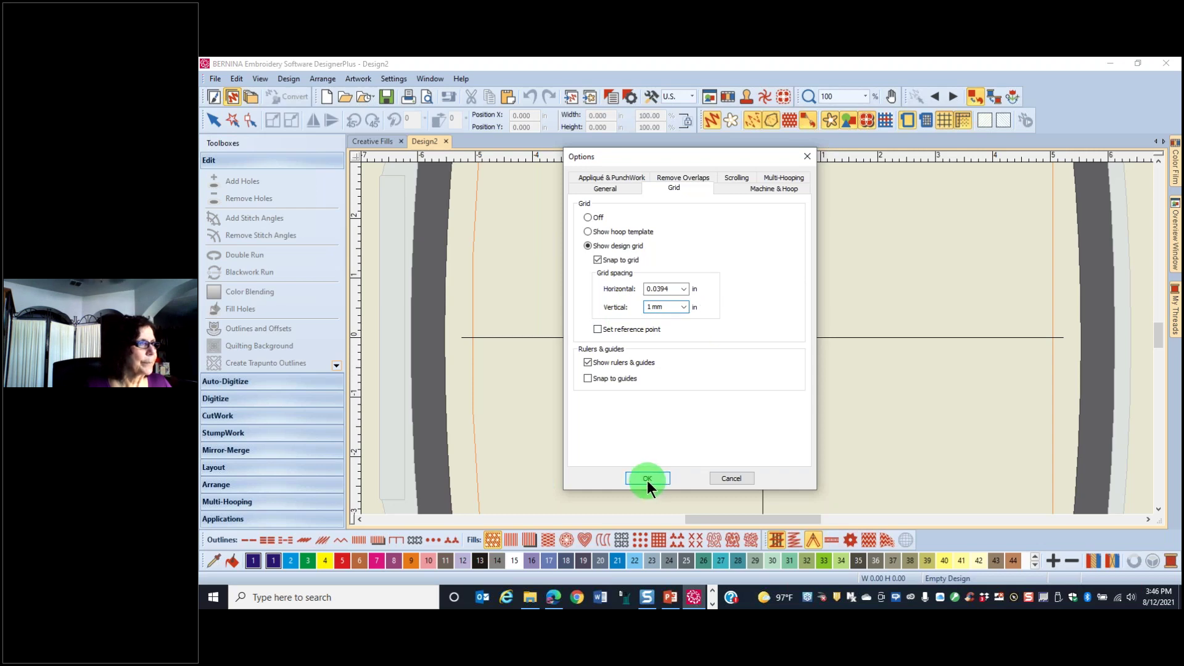
Step: Begin an Open Object outline on the grid with a vertical line five grid squares tall, from its lower point upward
click(811, 328)
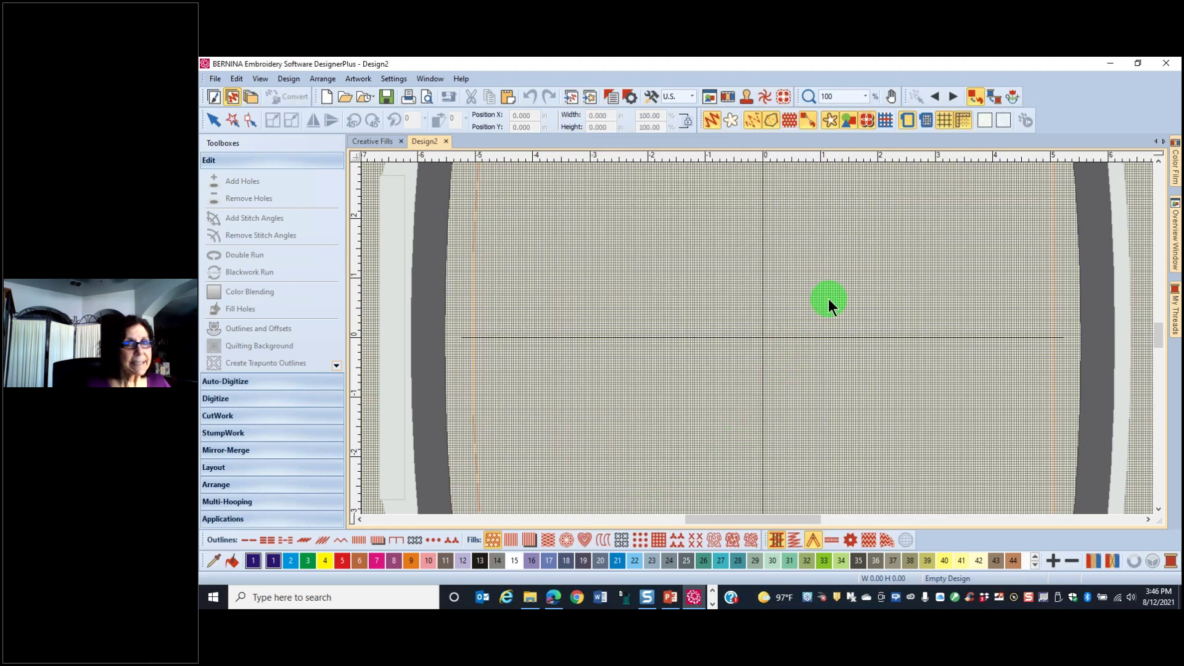
scroll(778, 330, up, 5)
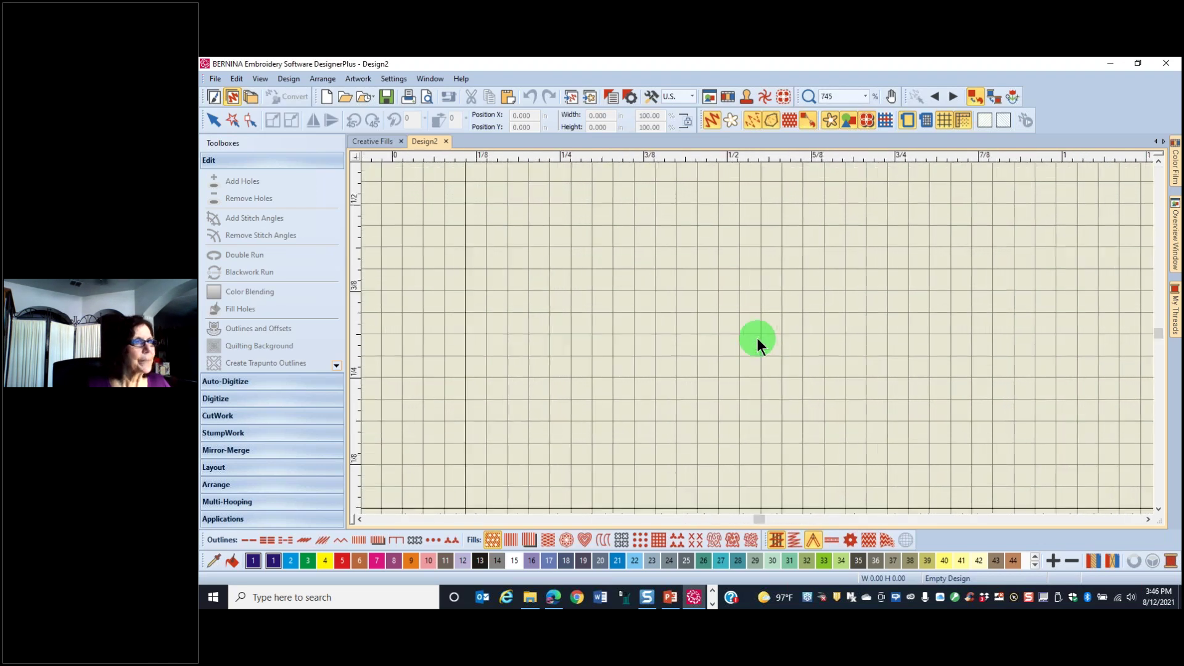
scroll(758, 338, up, 3)
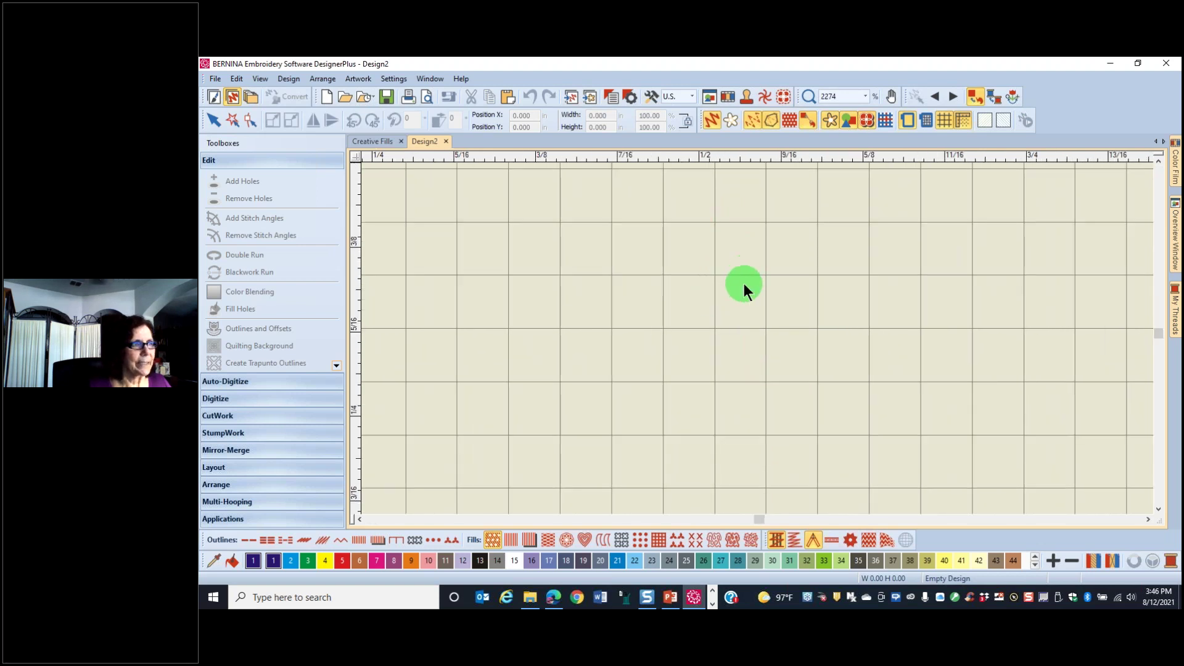
scroll(741, 286, down, 2)
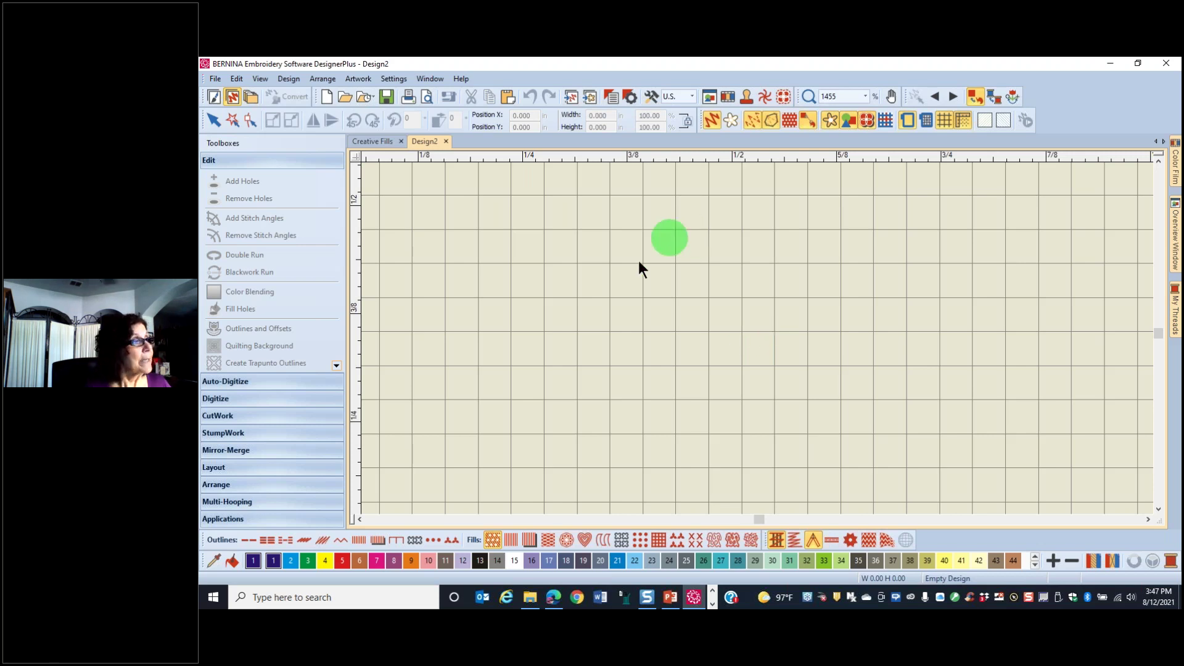
click(212, 405)
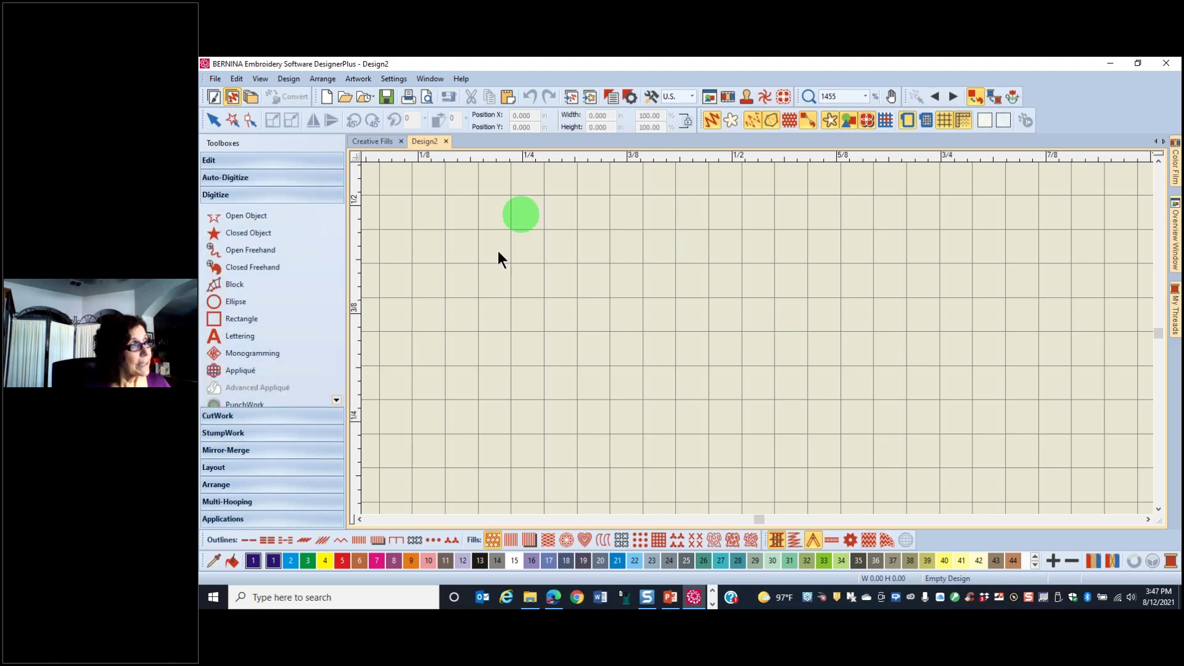
click(253, 223)
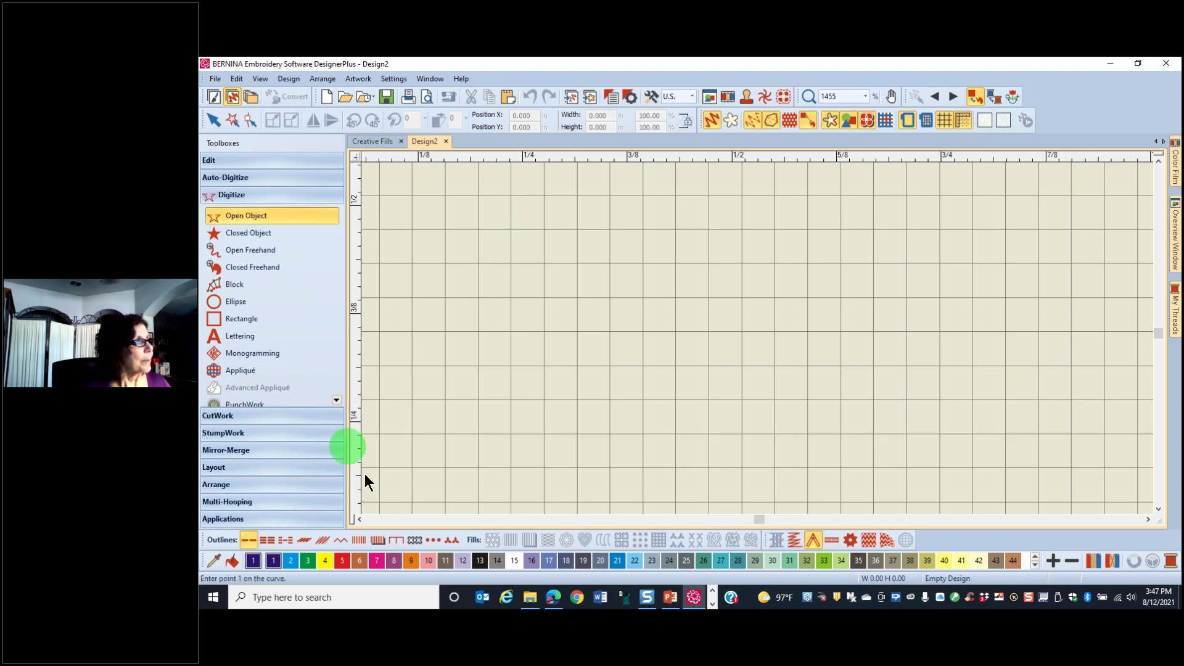
click(708, 467)
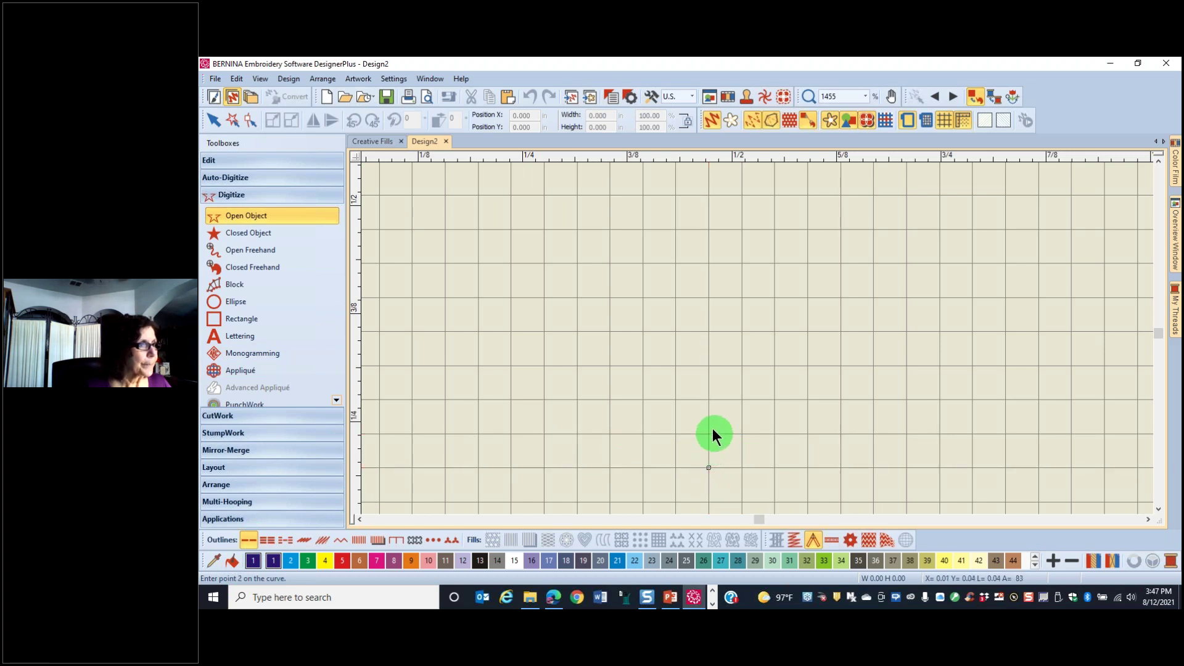
click(710, 298)
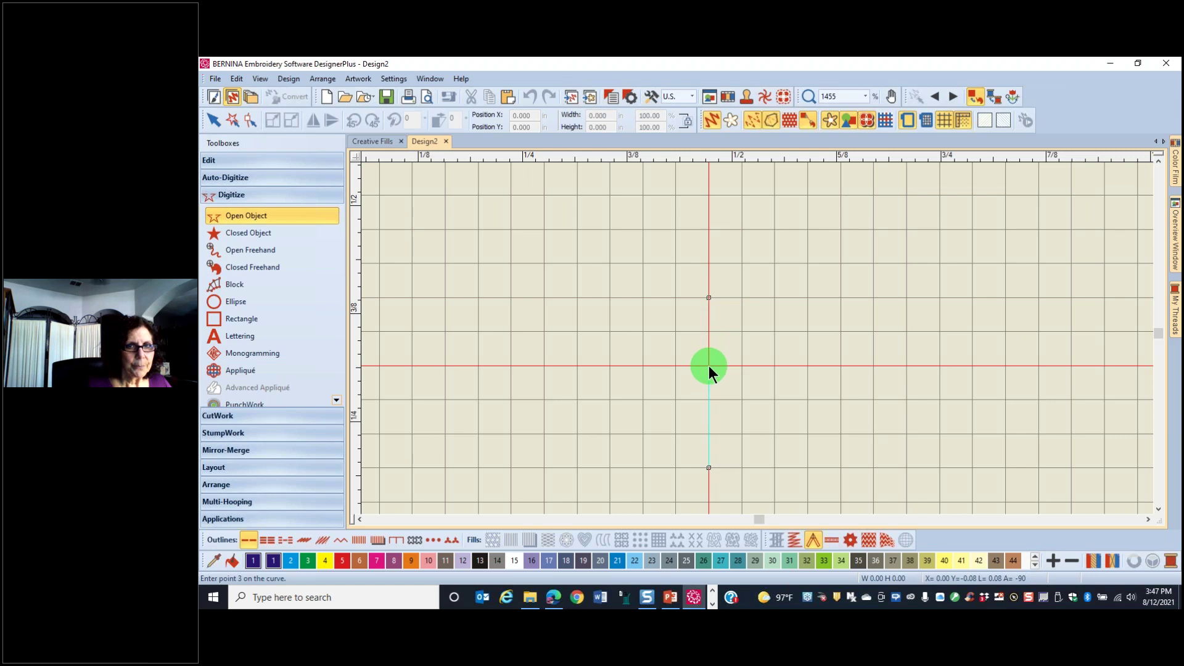
Step: Continue the outline as a narrowing zigzag across the vertical line back down to its starting point, and finish the object
click(775, 365)
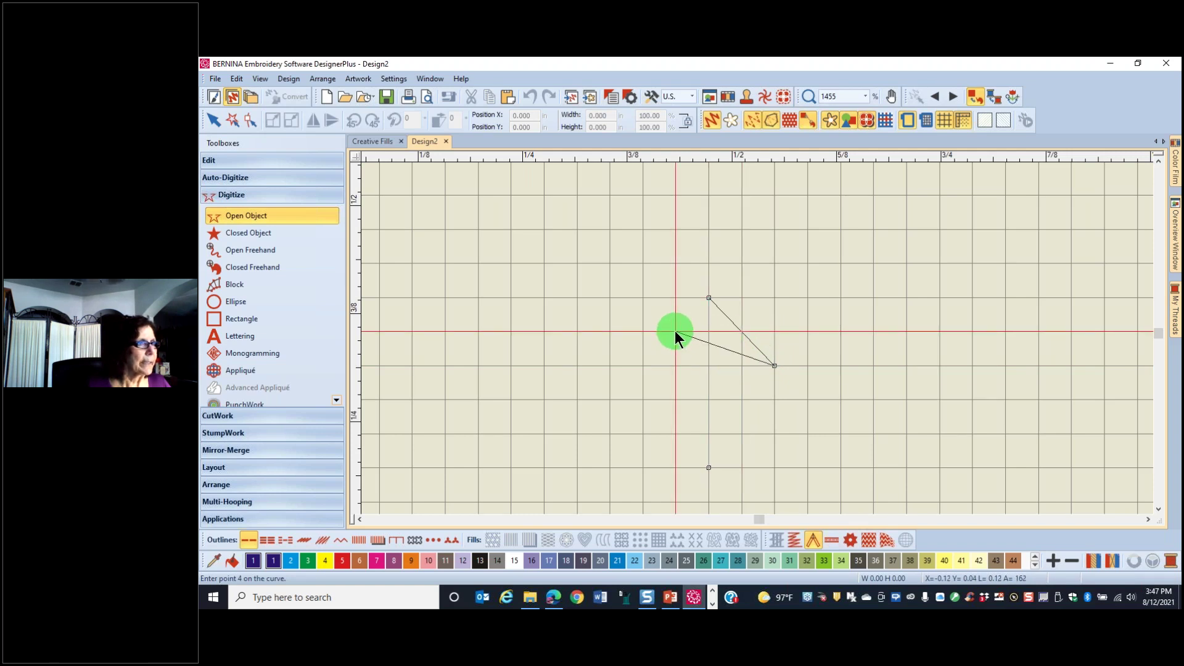
click(642, 334)
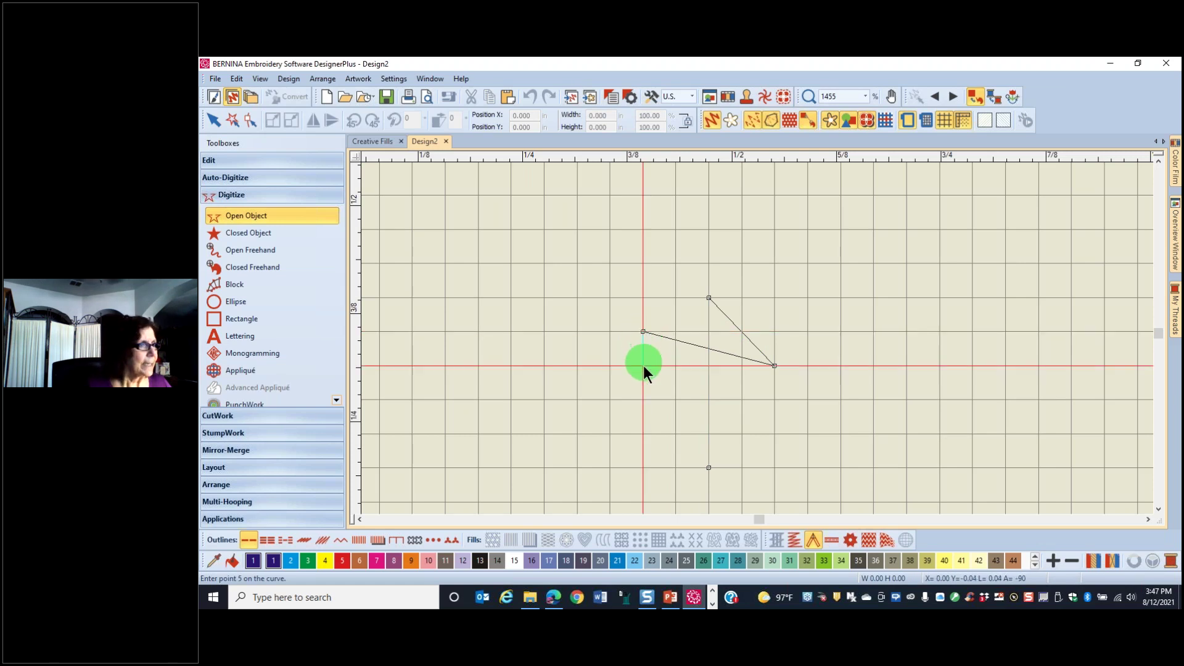
click(743, 399)
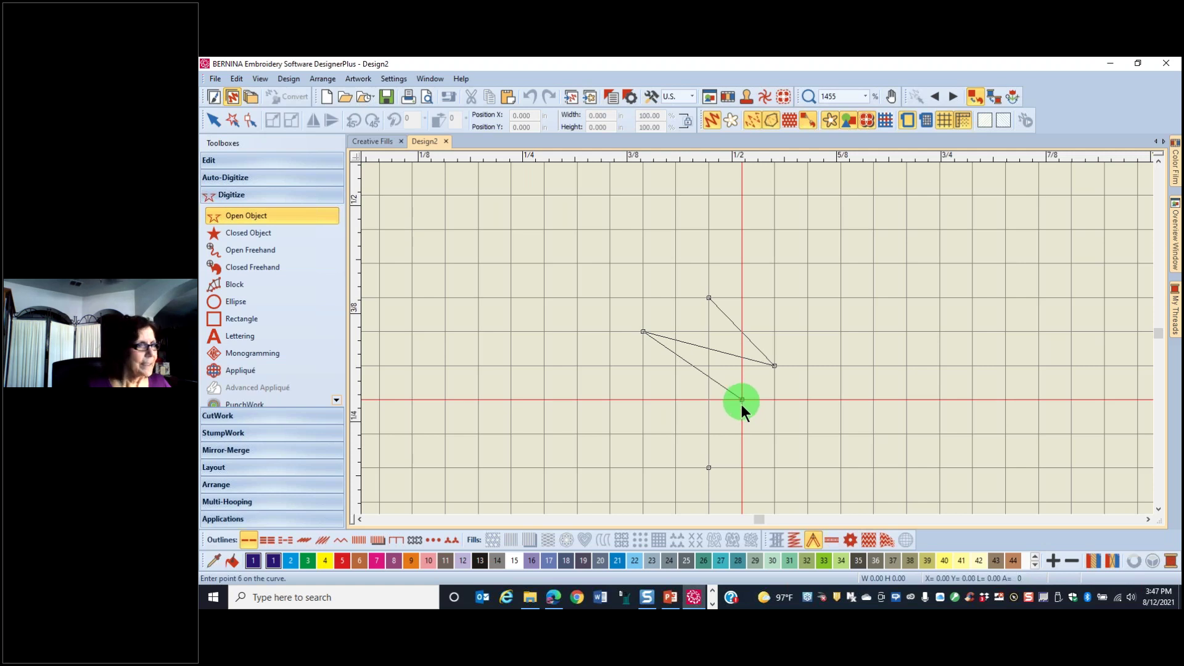
click(676, 434)
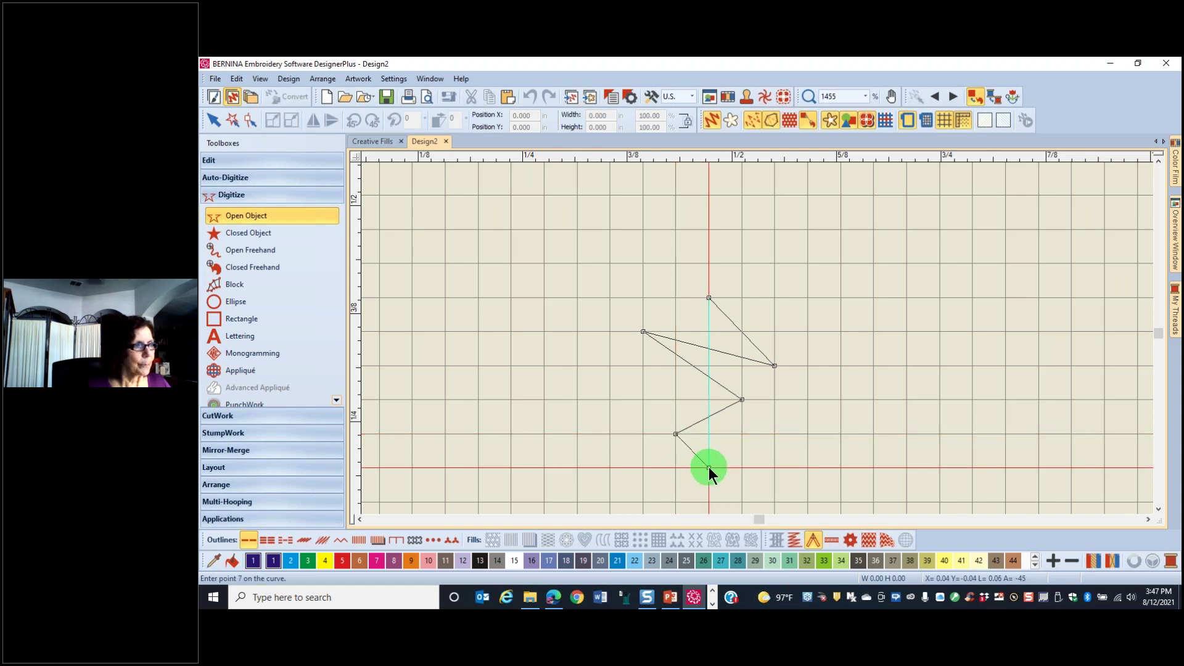
click(709, 468)
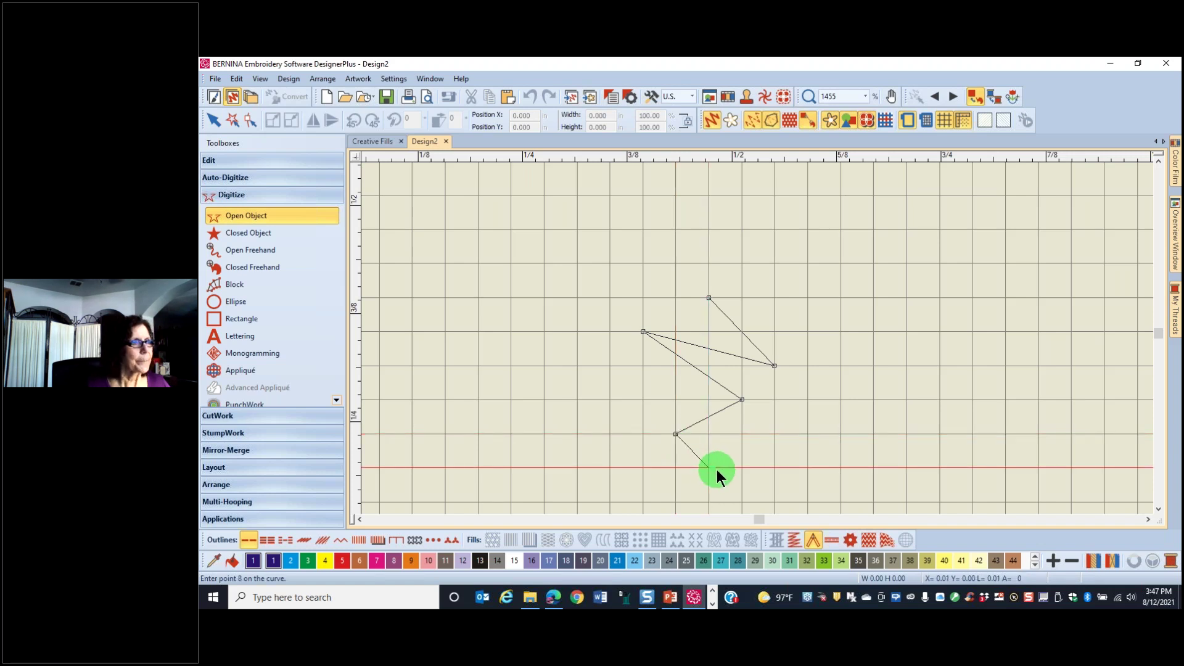
key(Return)
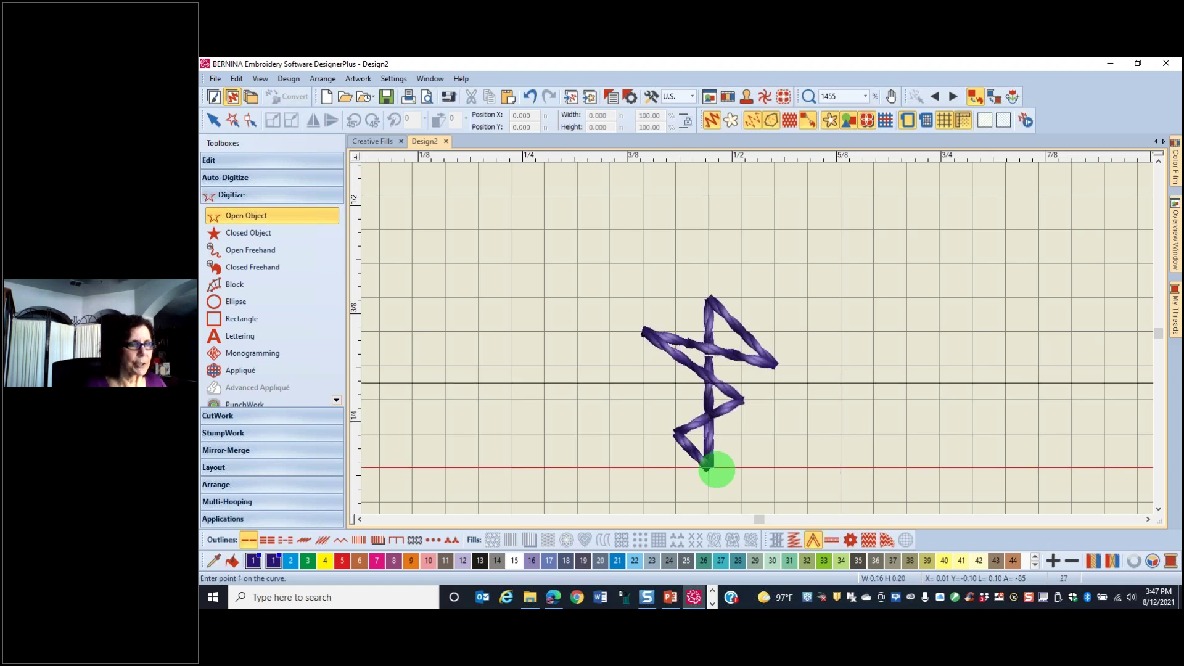
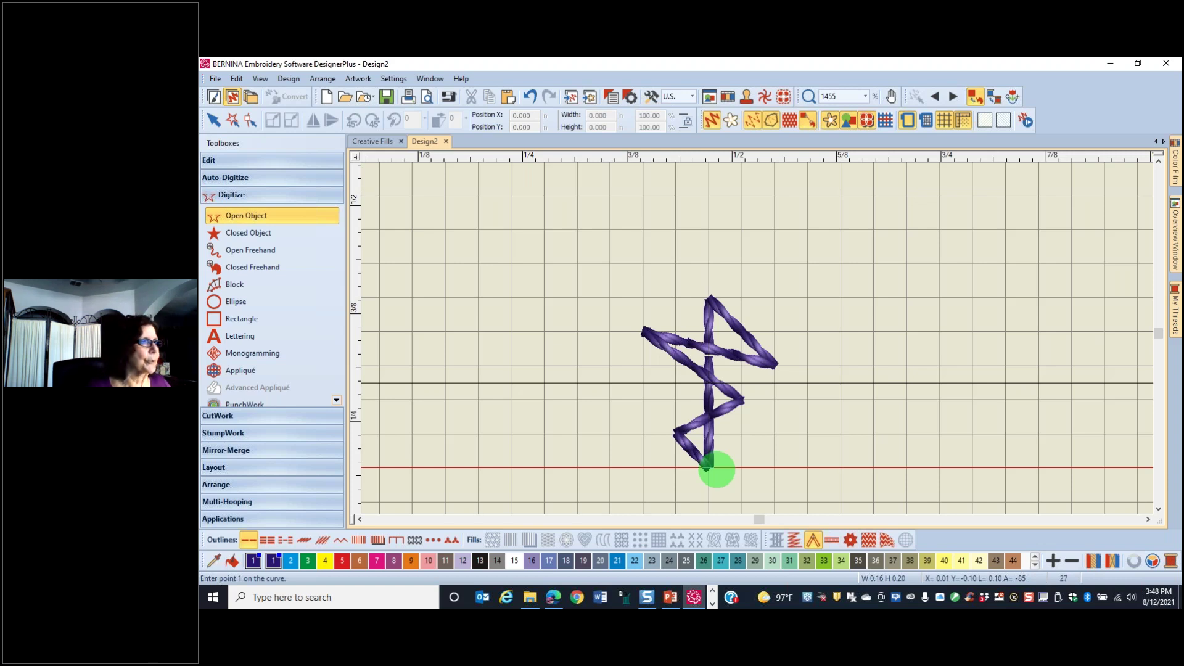
key(Escape)
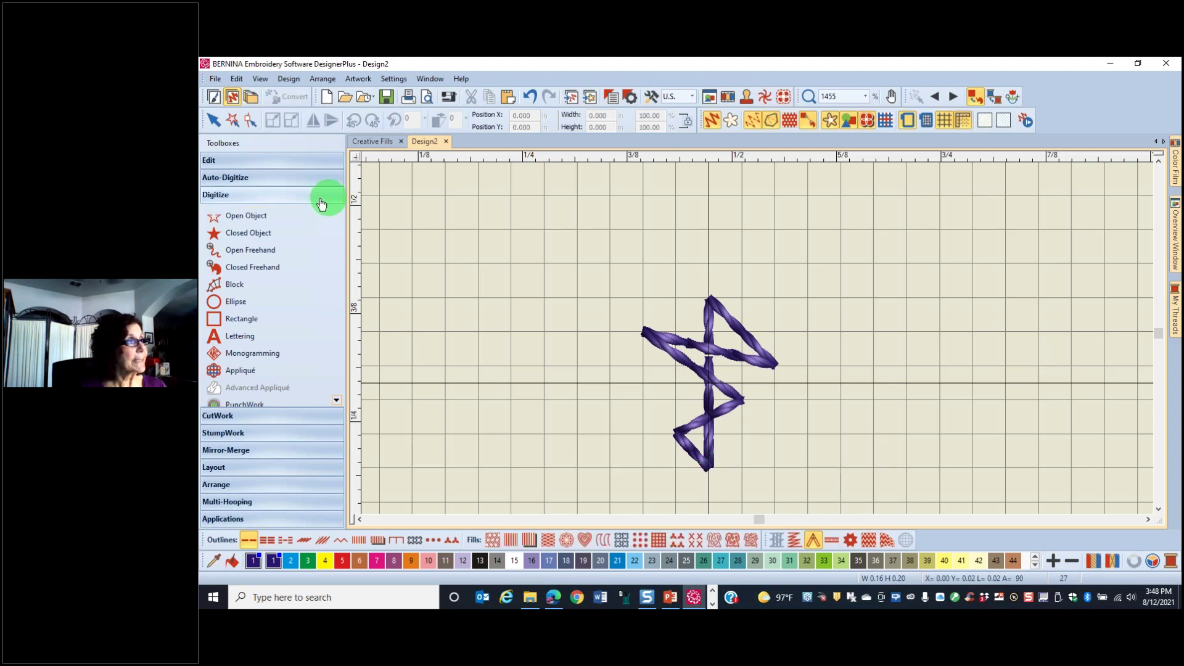
Step: Create a pattern named Crazy from the zigzag object in the Custom Patterns set, overwriting the existing pattern
click(733, 407)
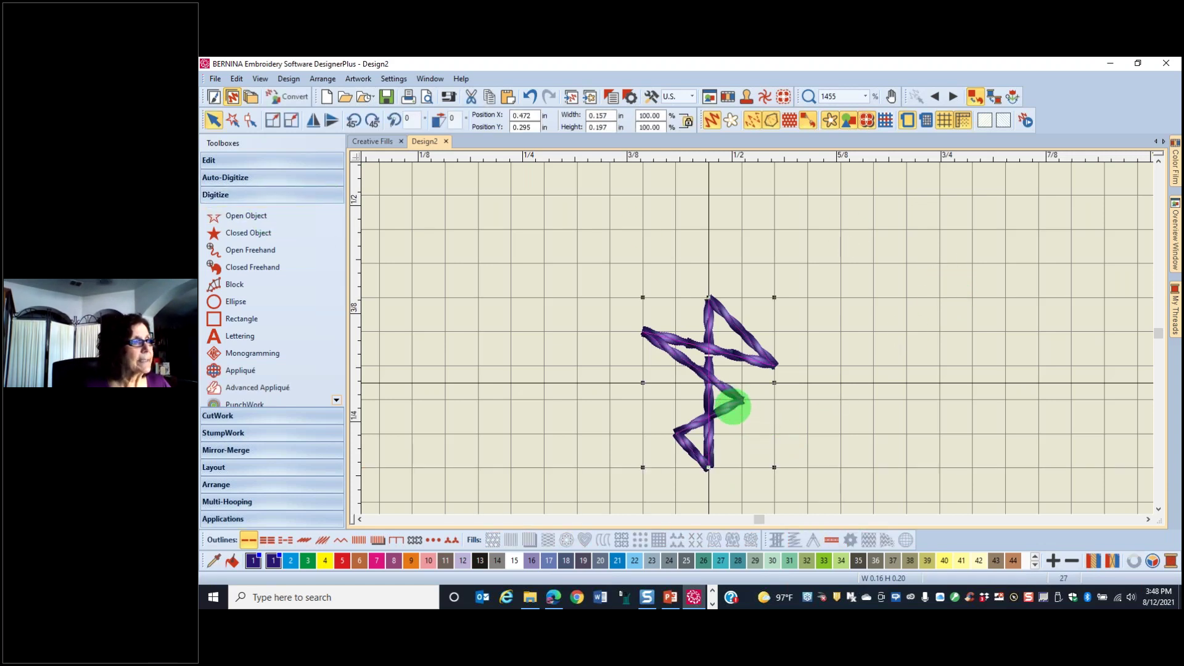
click(395, 79)
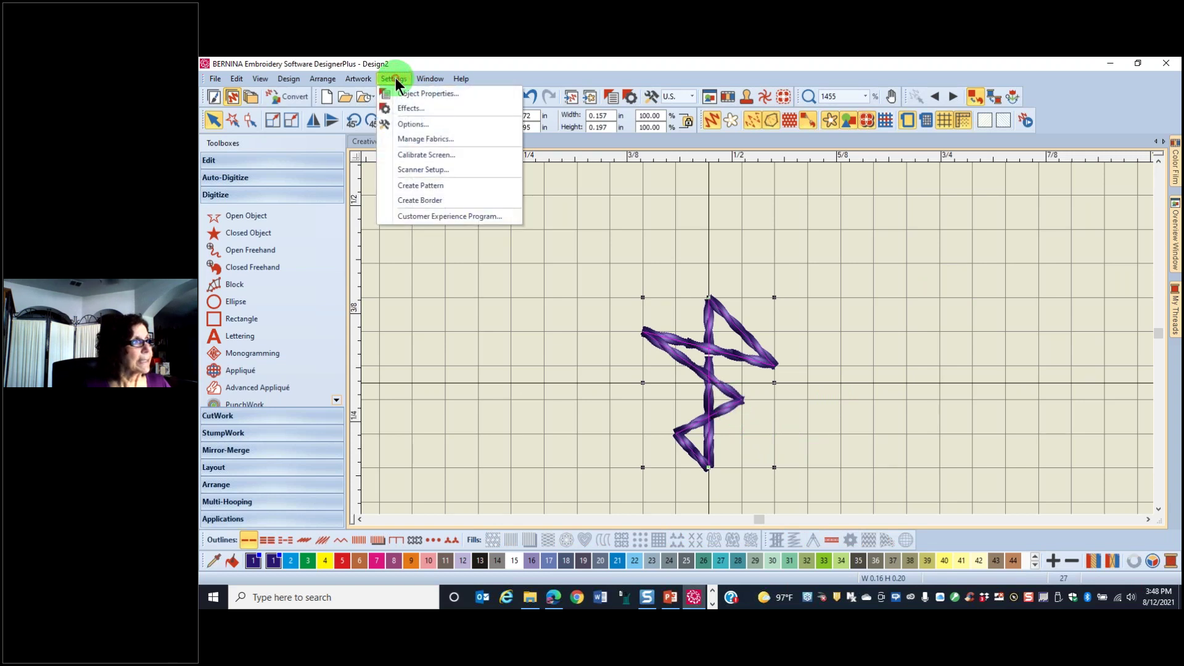
click(413, 187)
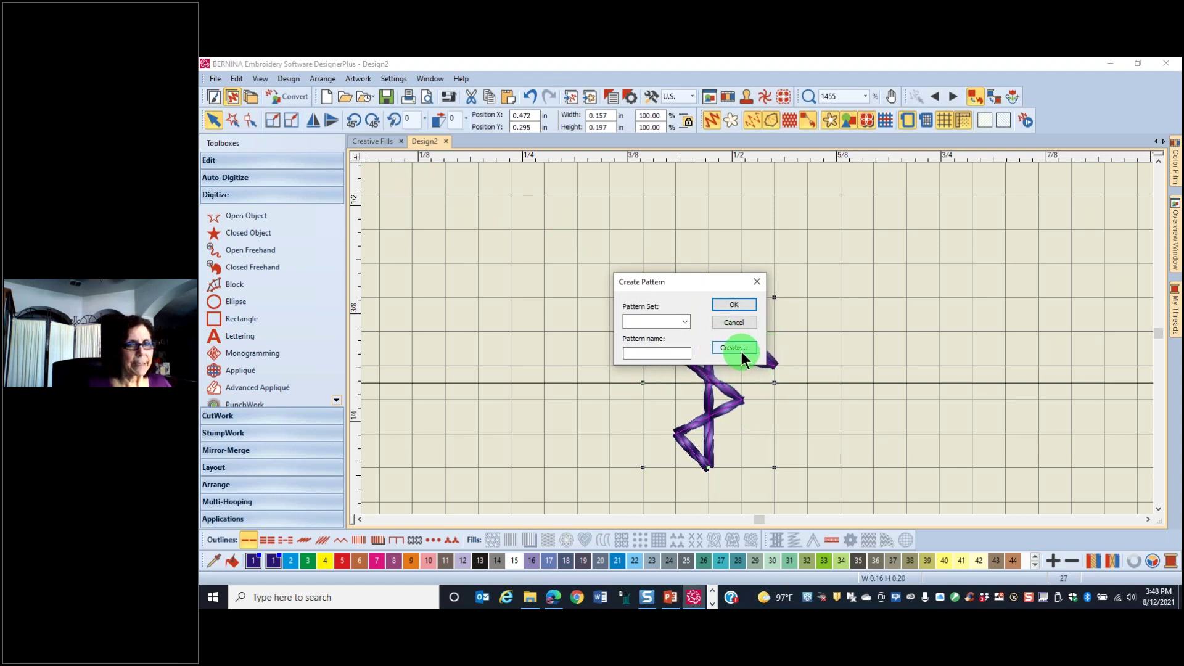
click(686, 322)
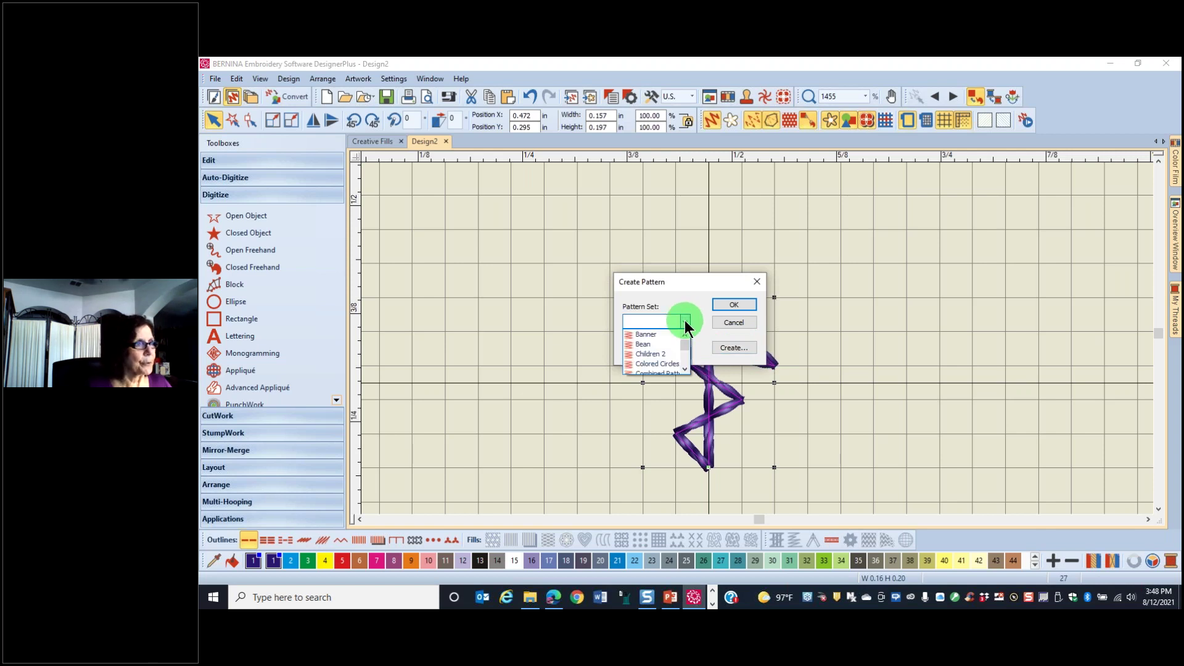
click(686, 369)
click(686, 368)
click(686, 368)
click(686, 368)
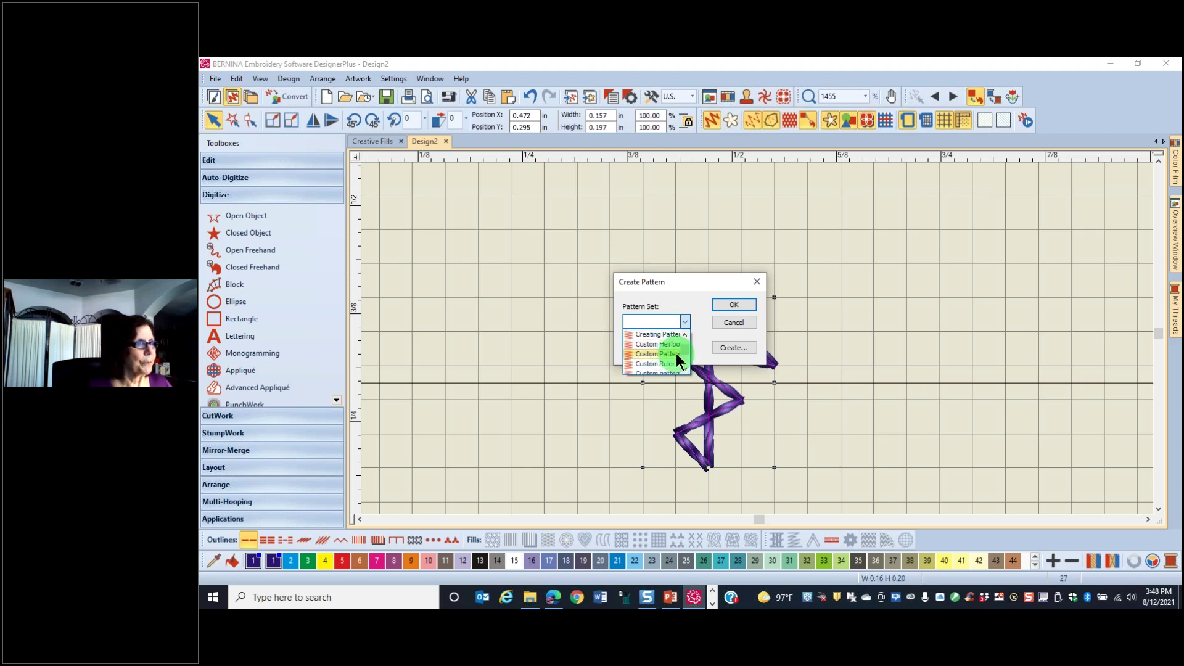
click(648, 353)
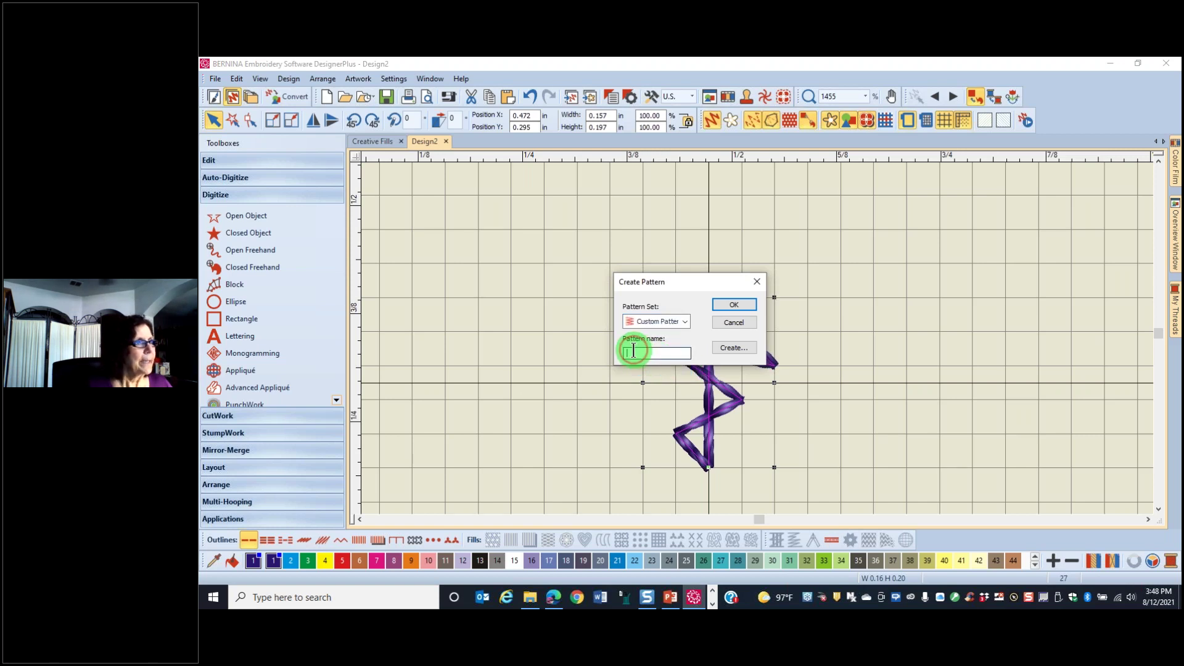
text(Crazy)
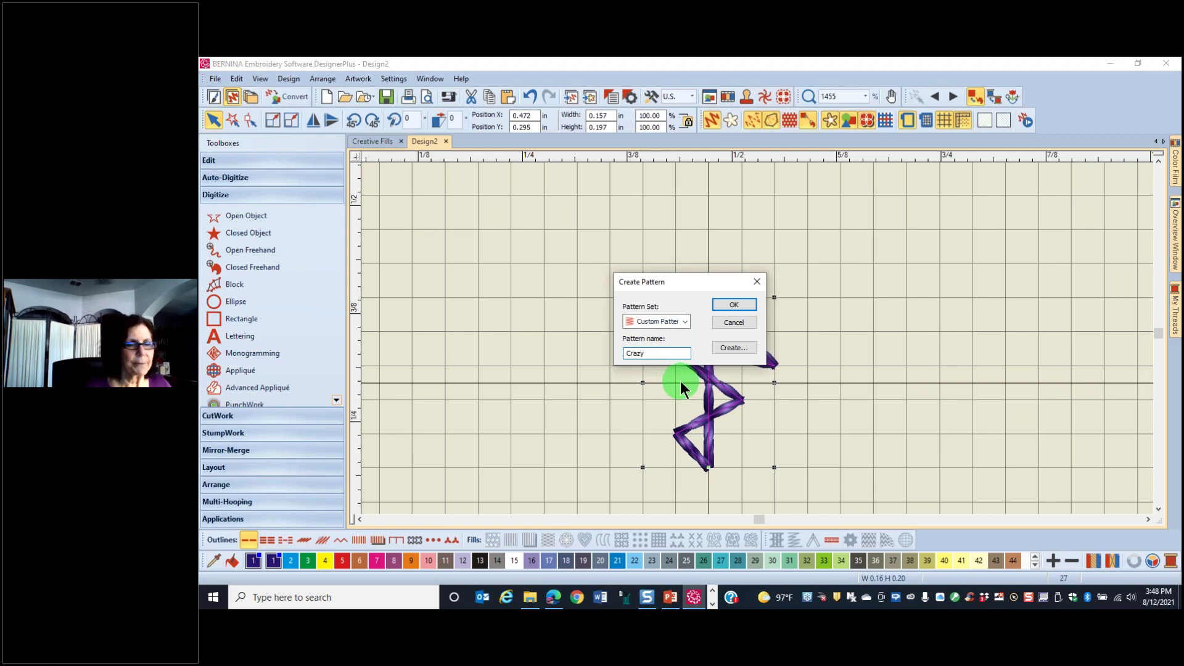
click(736, 302)
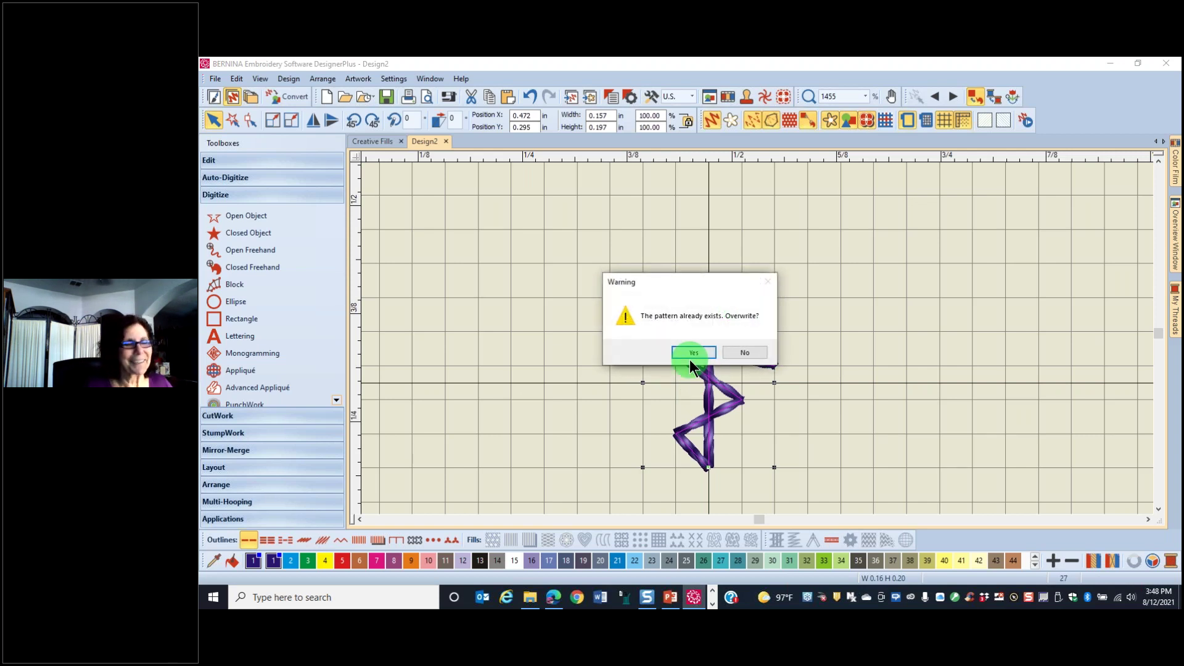
click(692, 352)
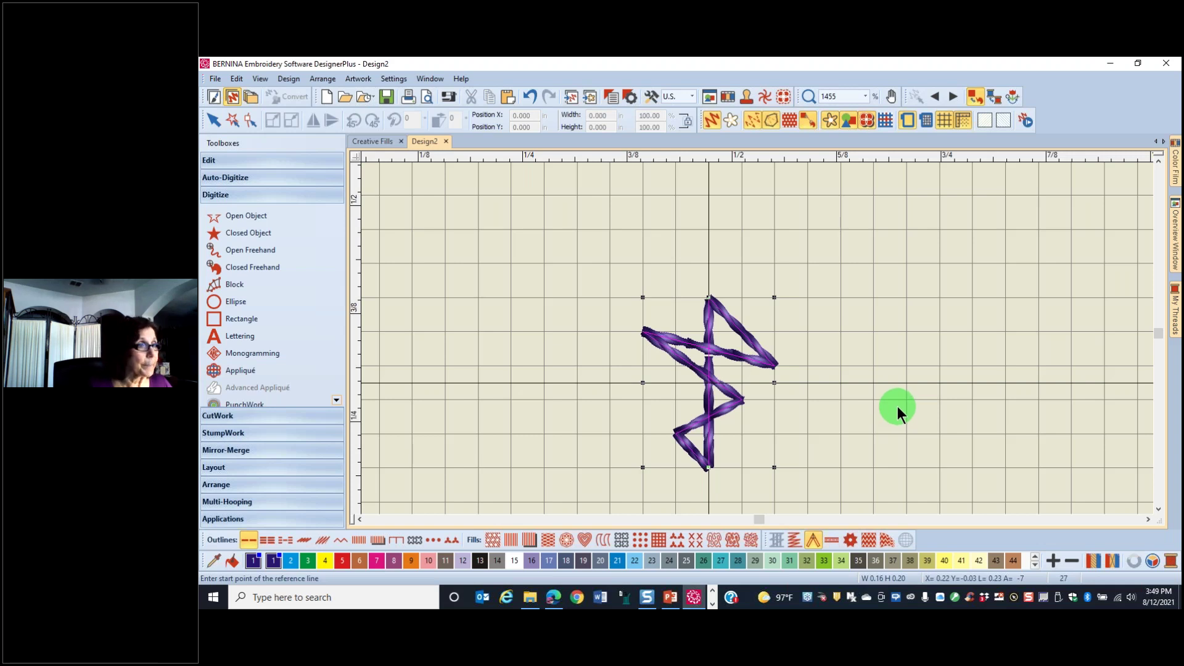
Step: Try to define the pattern's reference line with both its start and end at the zigzag's lowest point
click(709, 468)
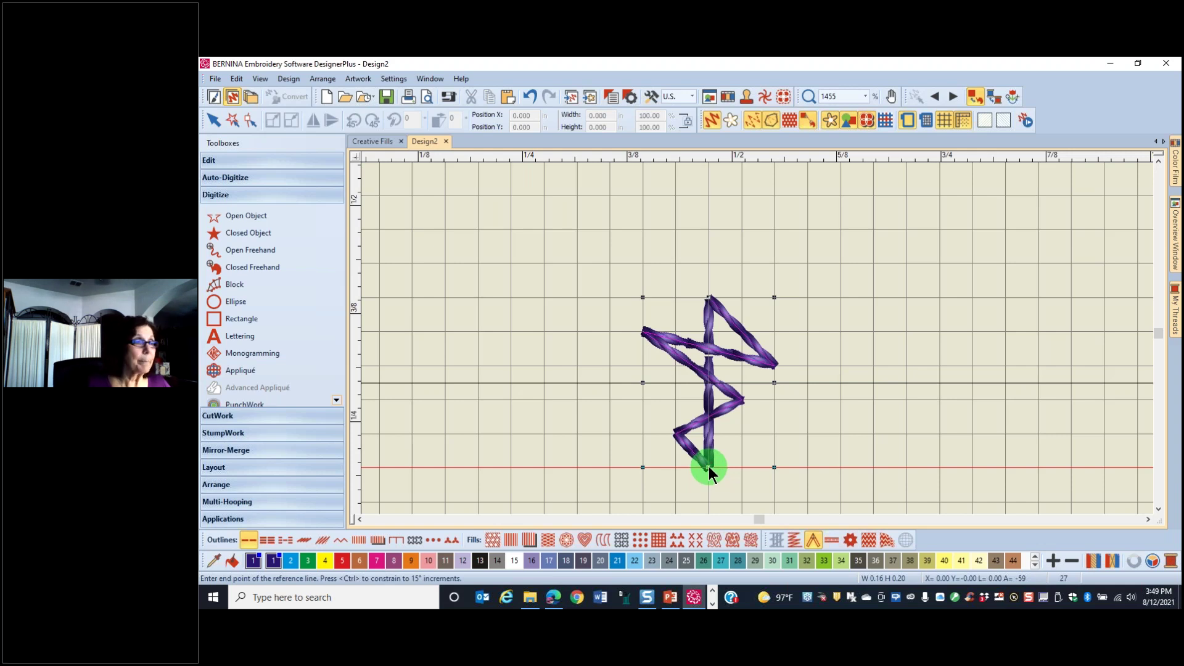
click(709, 467)
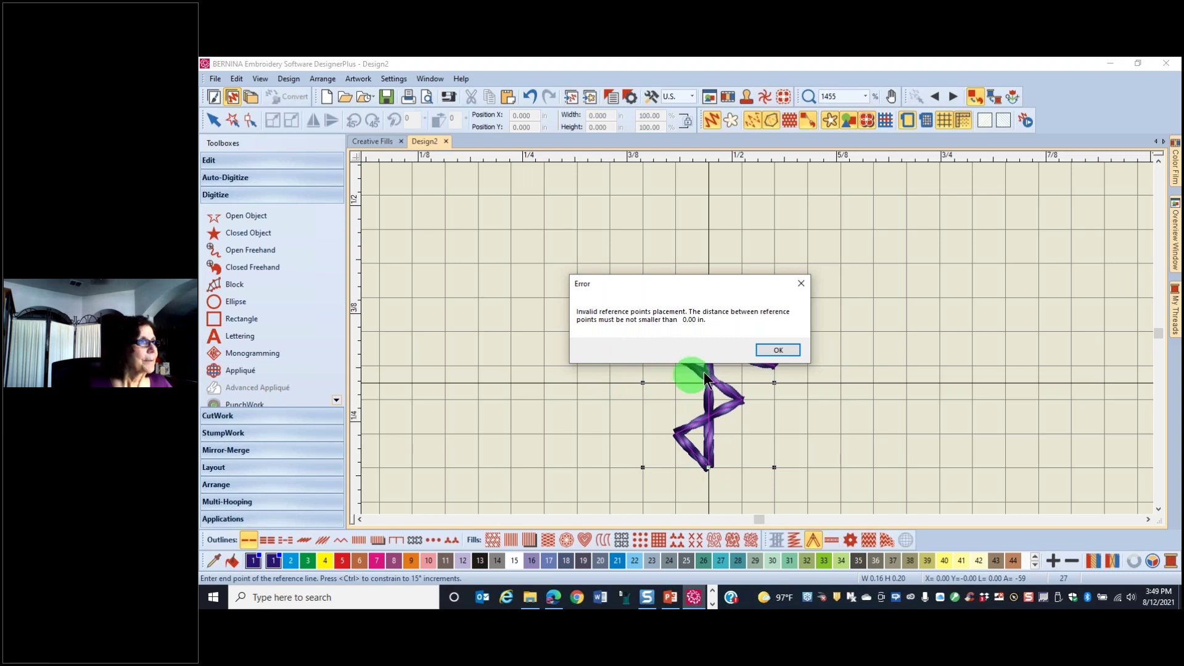
click(779, 351)
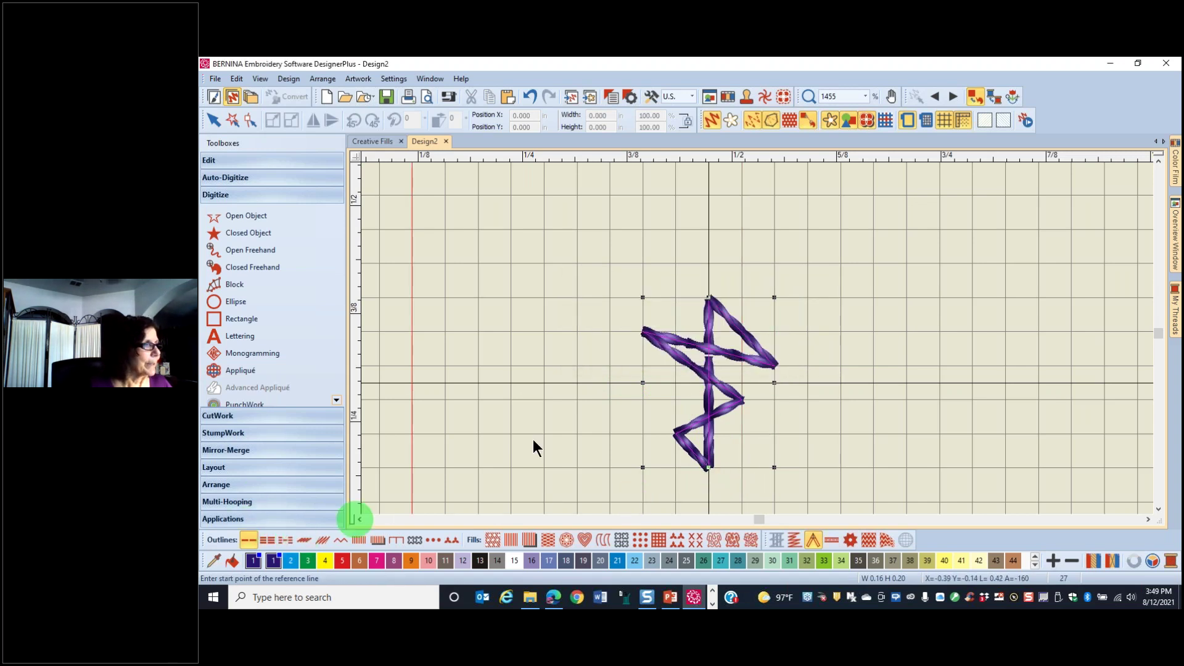
click(708, 468)
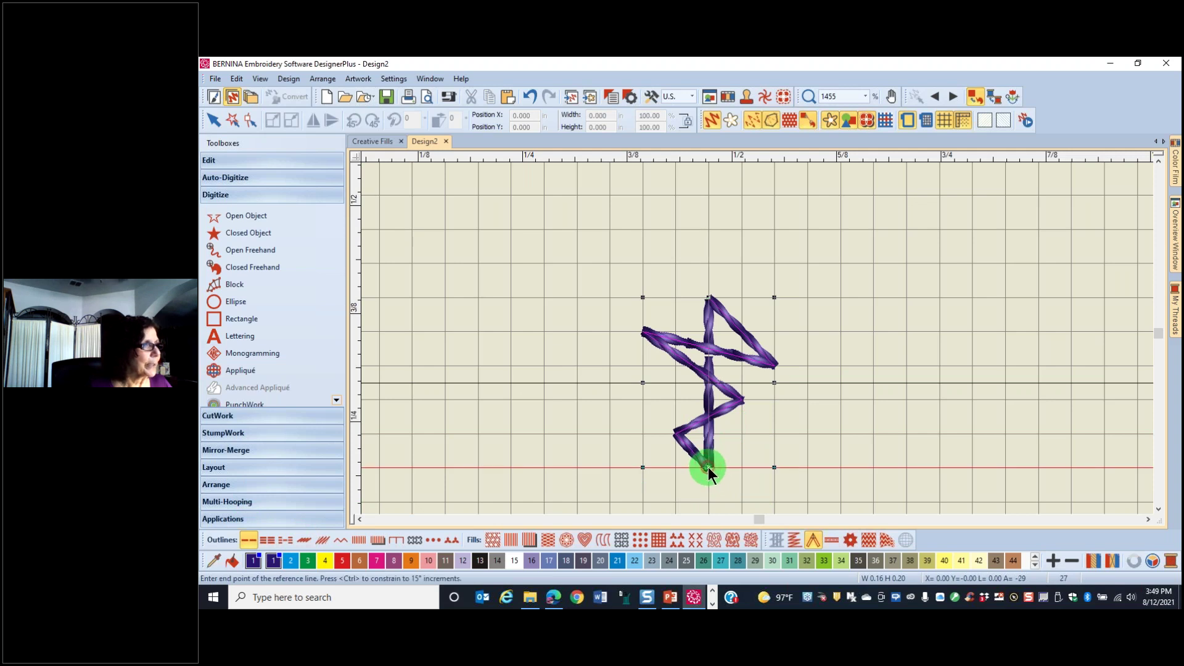
click(707, 469)
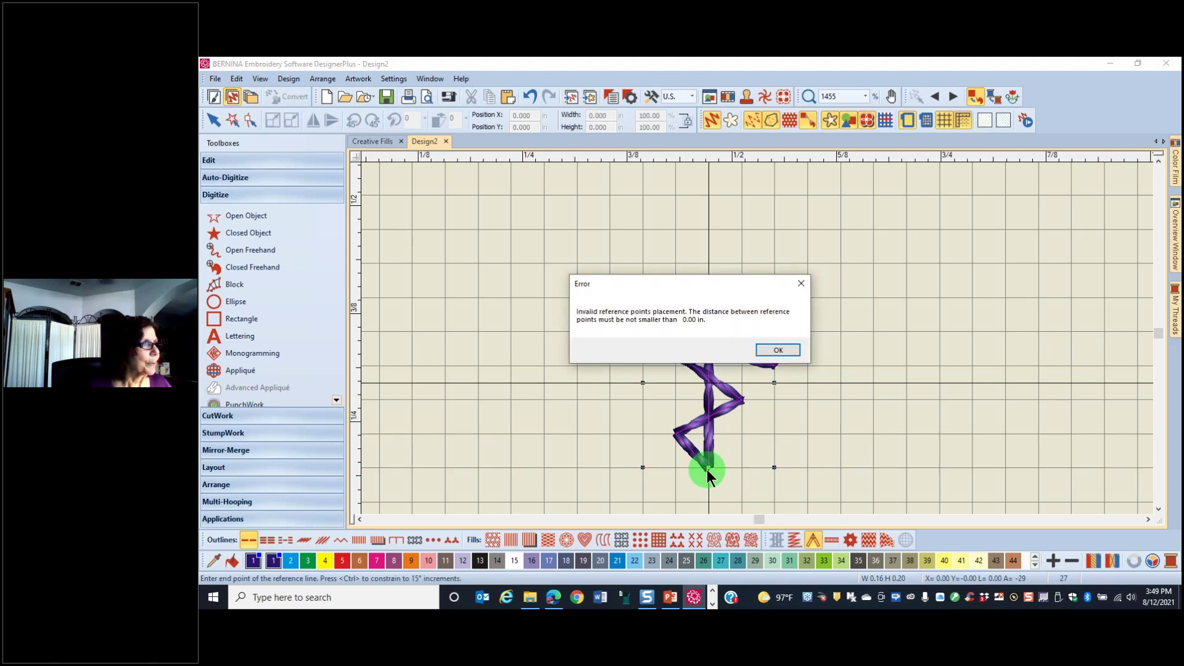
click(772, 349)
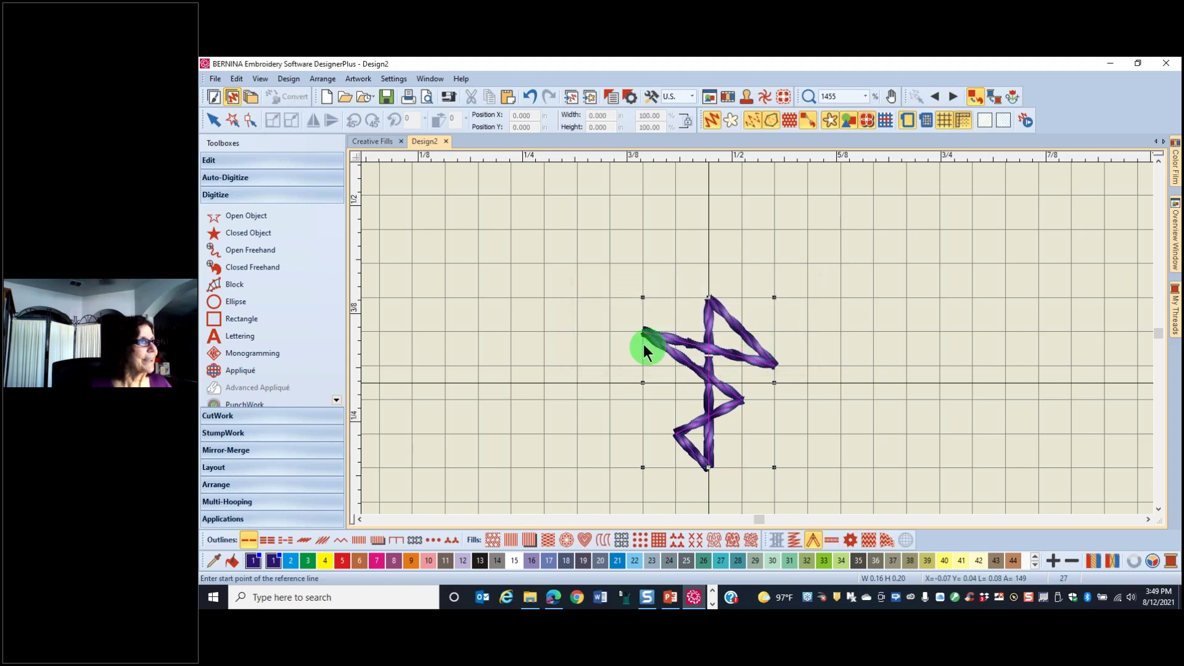
Step: Define the reference line from the zigzag's lowest point to about 0.02 in straight below it, completing the pattern
click(709, 467)
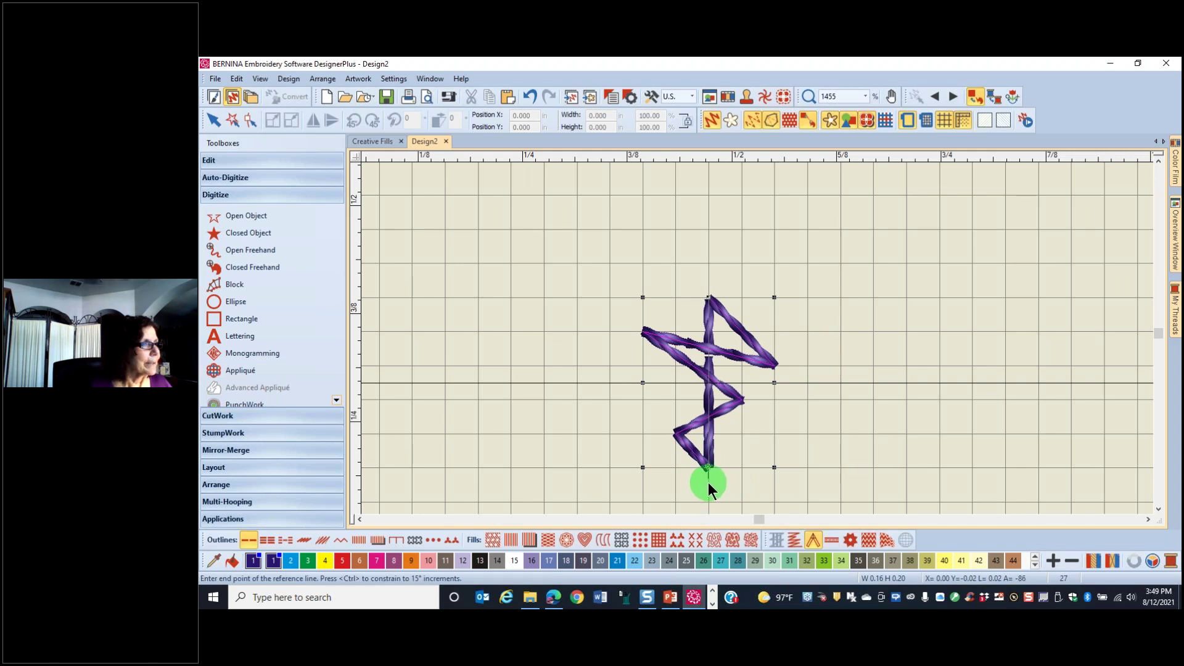
click(708, 482)
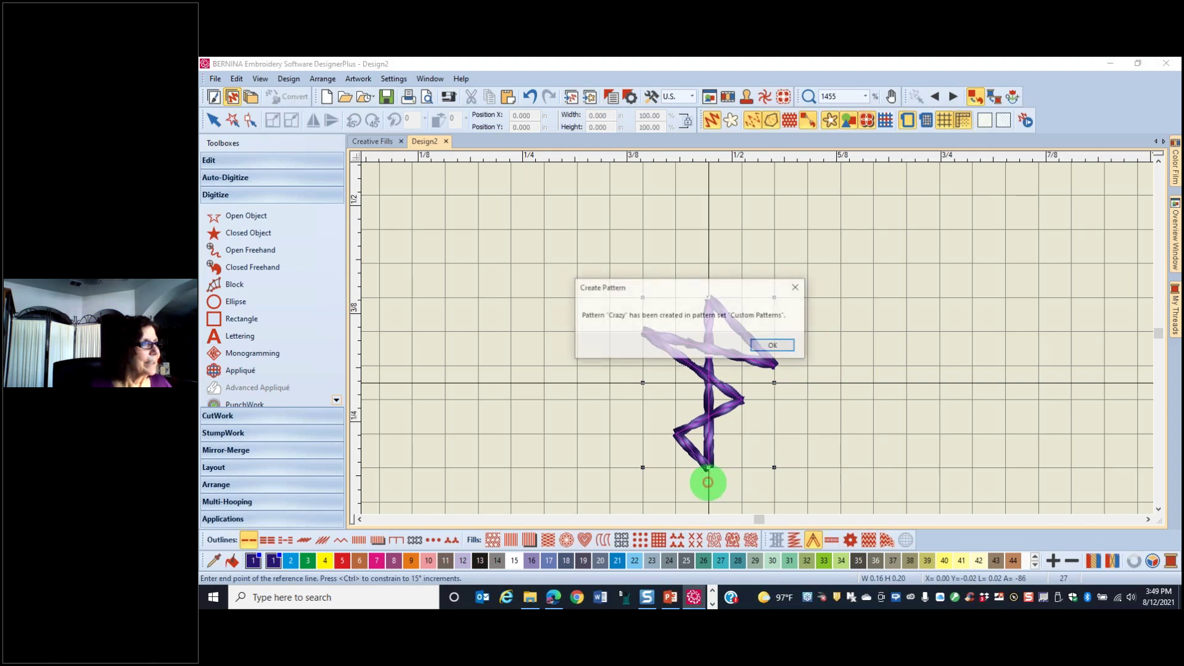
click(767, 347)
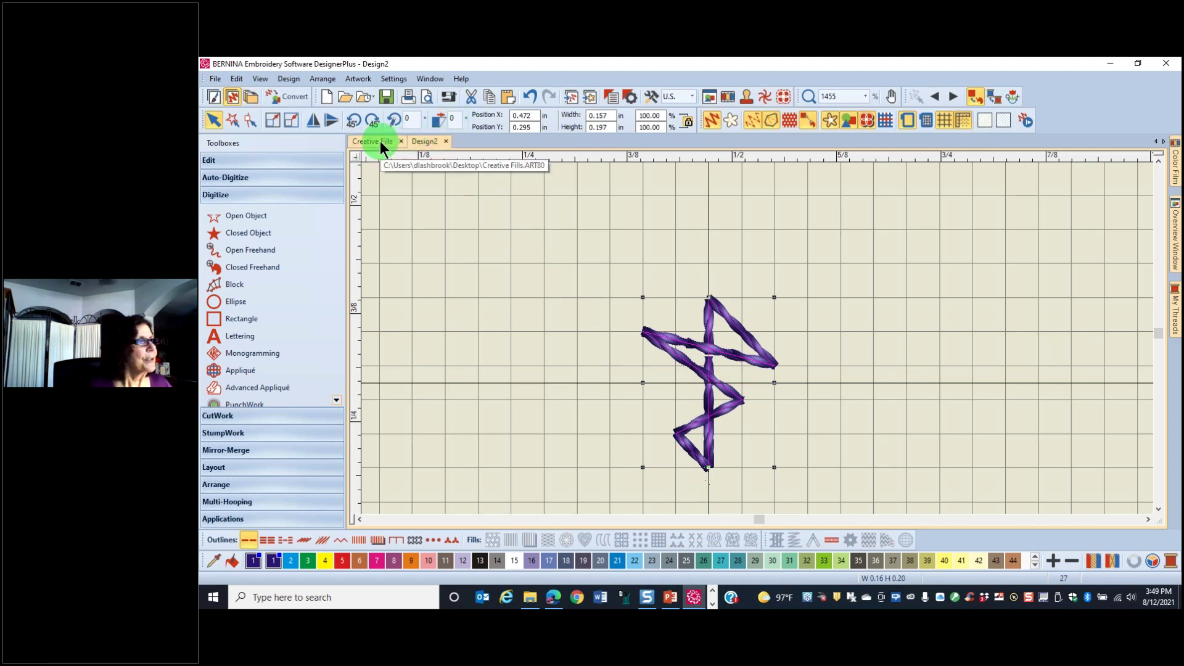
click(422, 195)
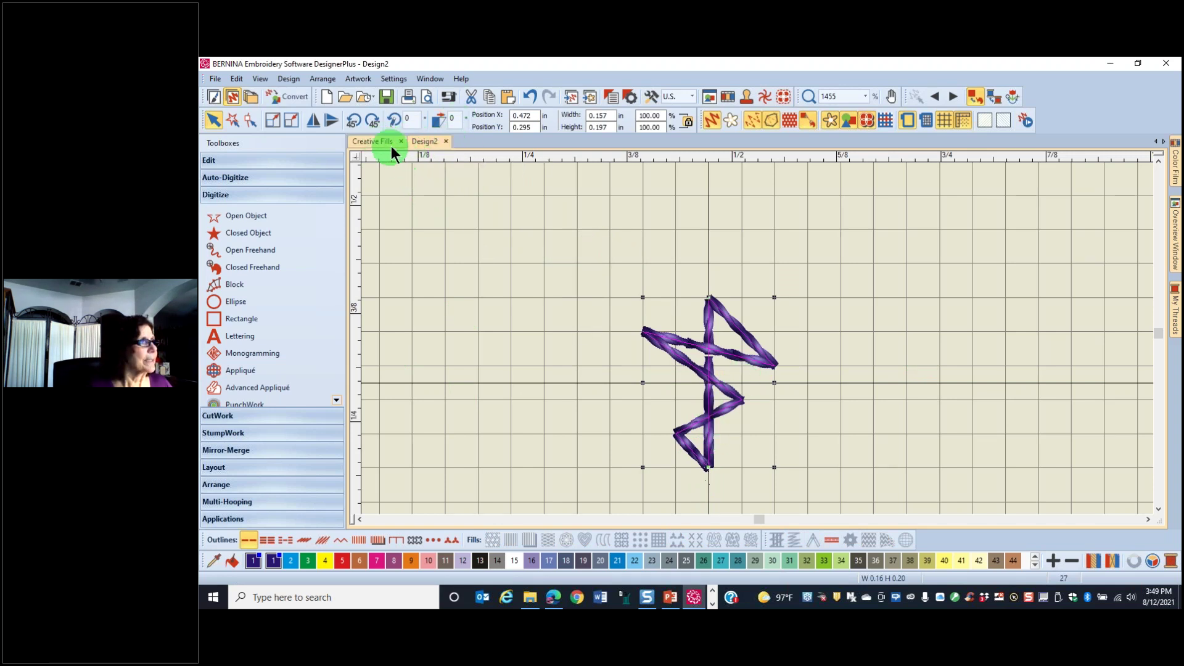
Step: Switch to the Creative Fills design and give the upper of the two empty circles a Pattern fill, opening its properties
click(368, 144)
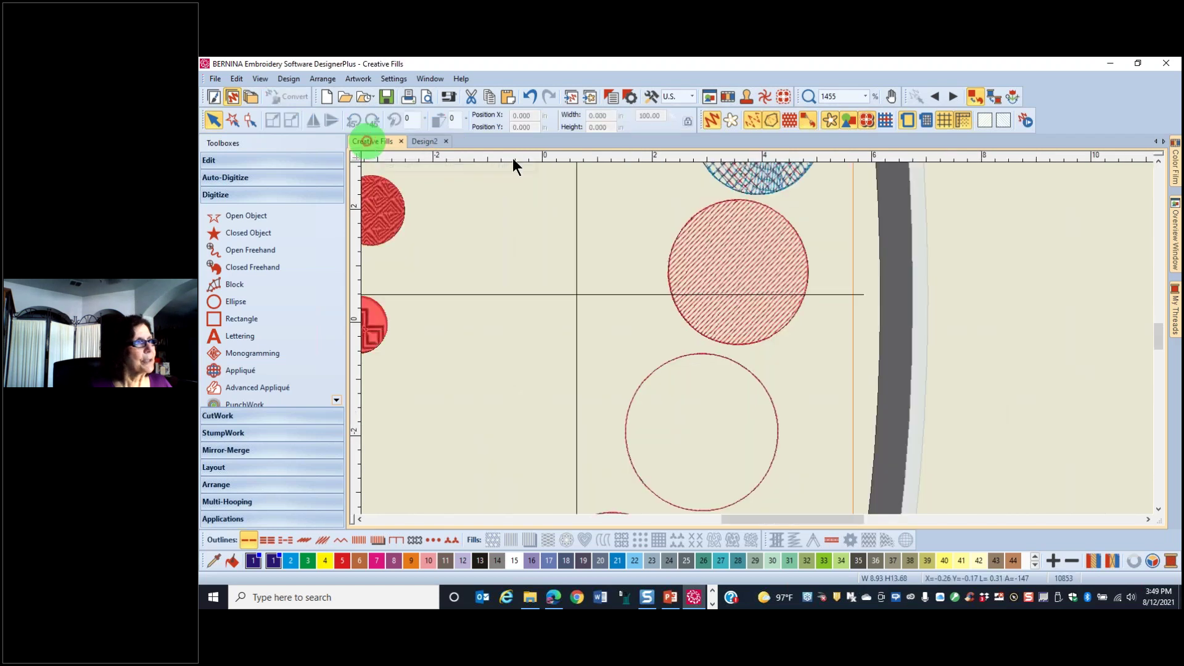
click(776, 434)
scroll(738, 467, up, 1)
scroll(745, 427, down, 1)
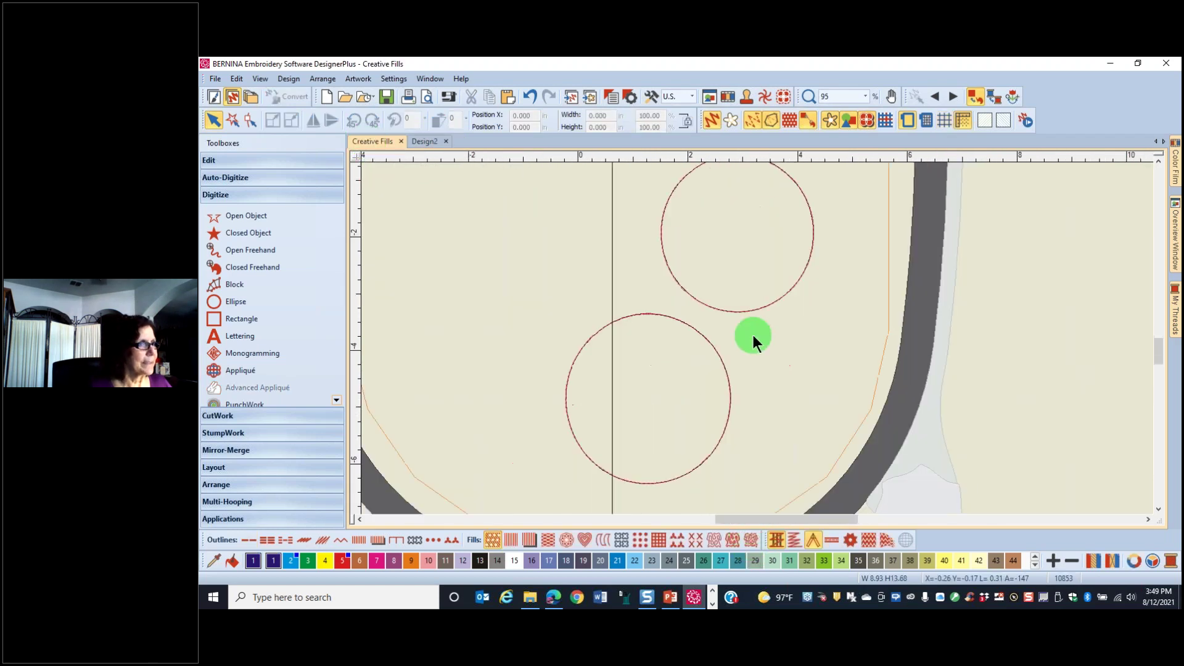
click(761, 306)
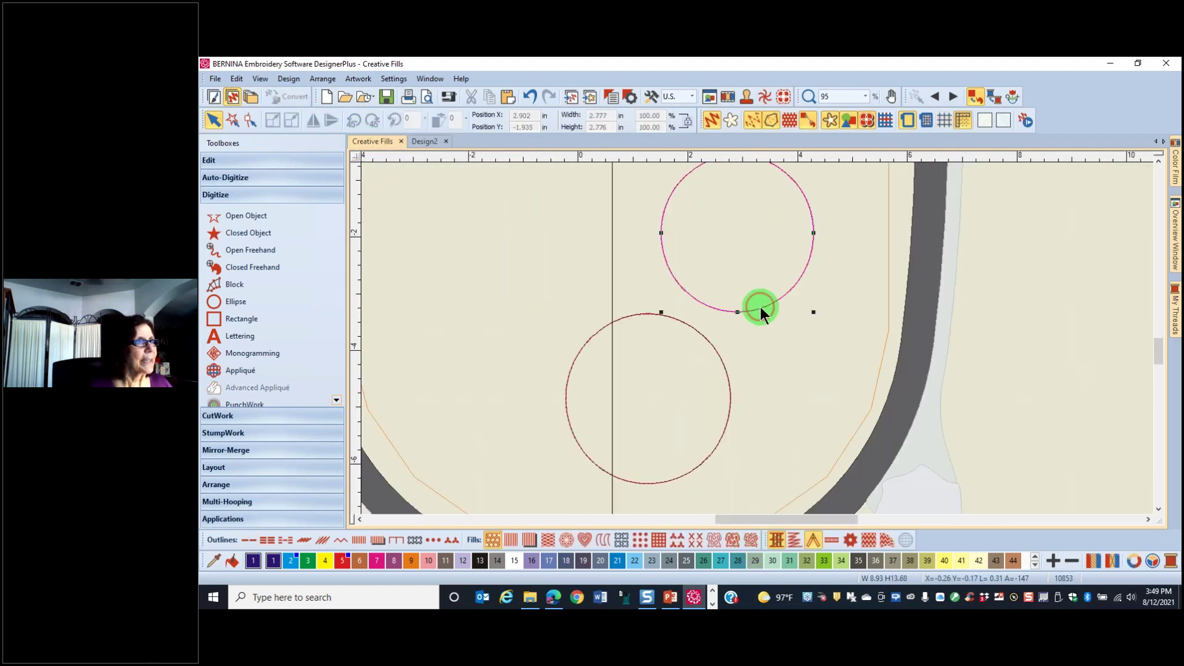
right_click(673, 544)
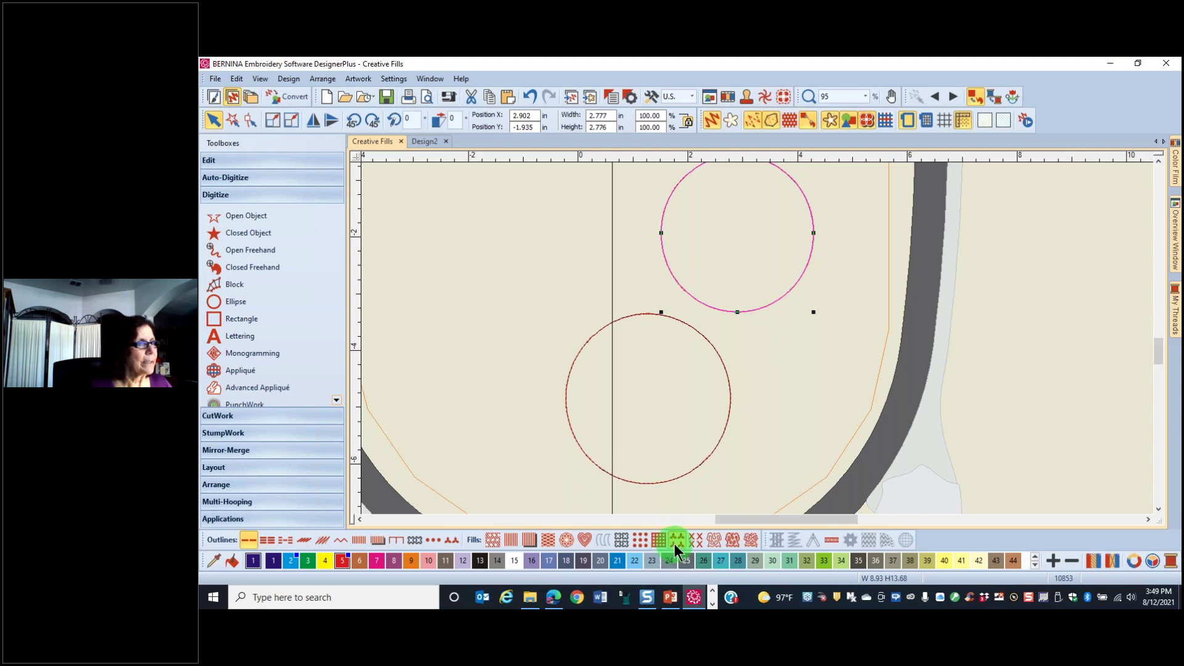
Step: Set the circle's fill pattern to Crazy from the Custom Patterns set and apply it
click(976, 253)
click(1051, 201)
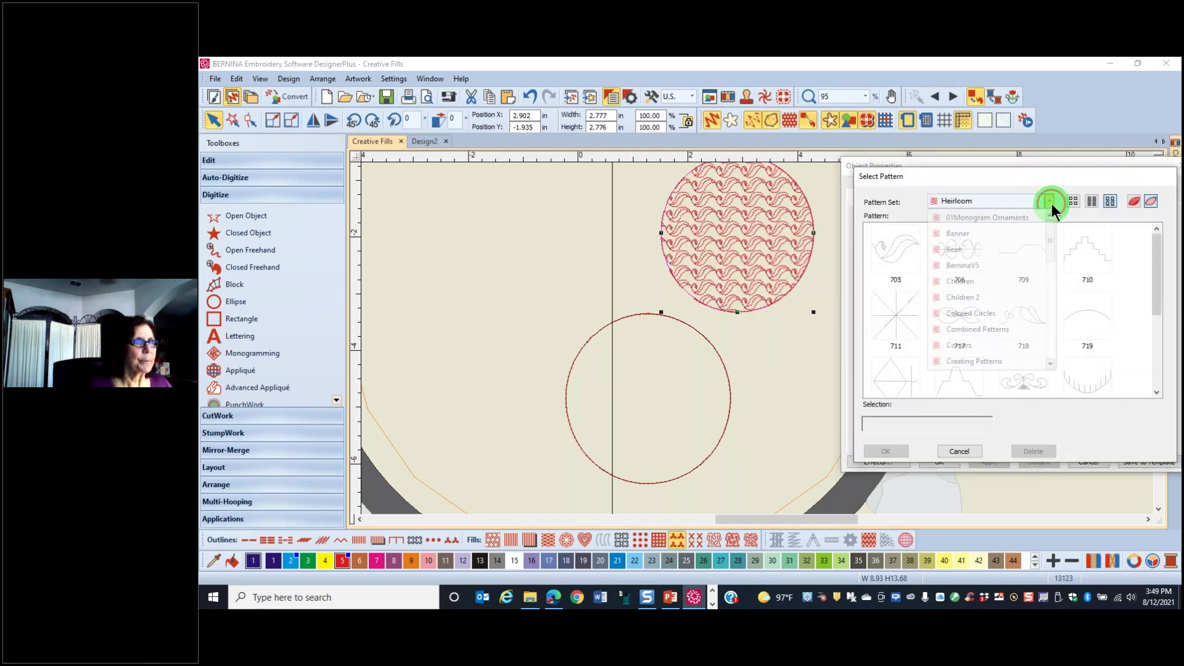
scroll(969, 363, down, 1)
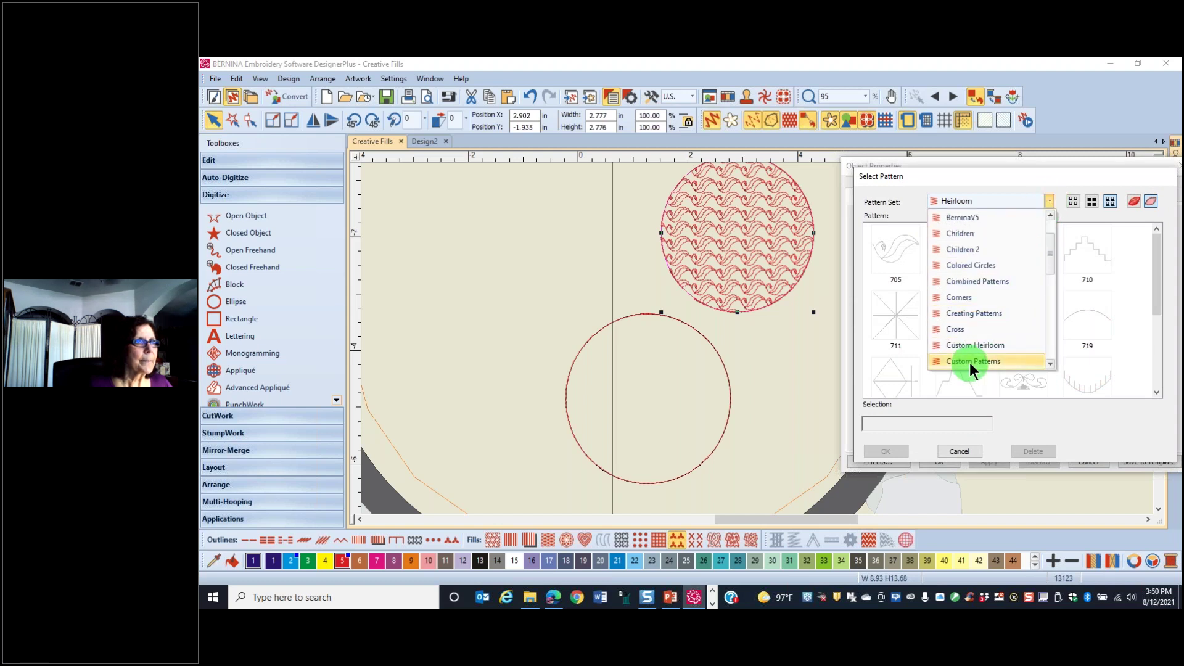
click(967, 361)
scroll(1069, 301, down, 2)
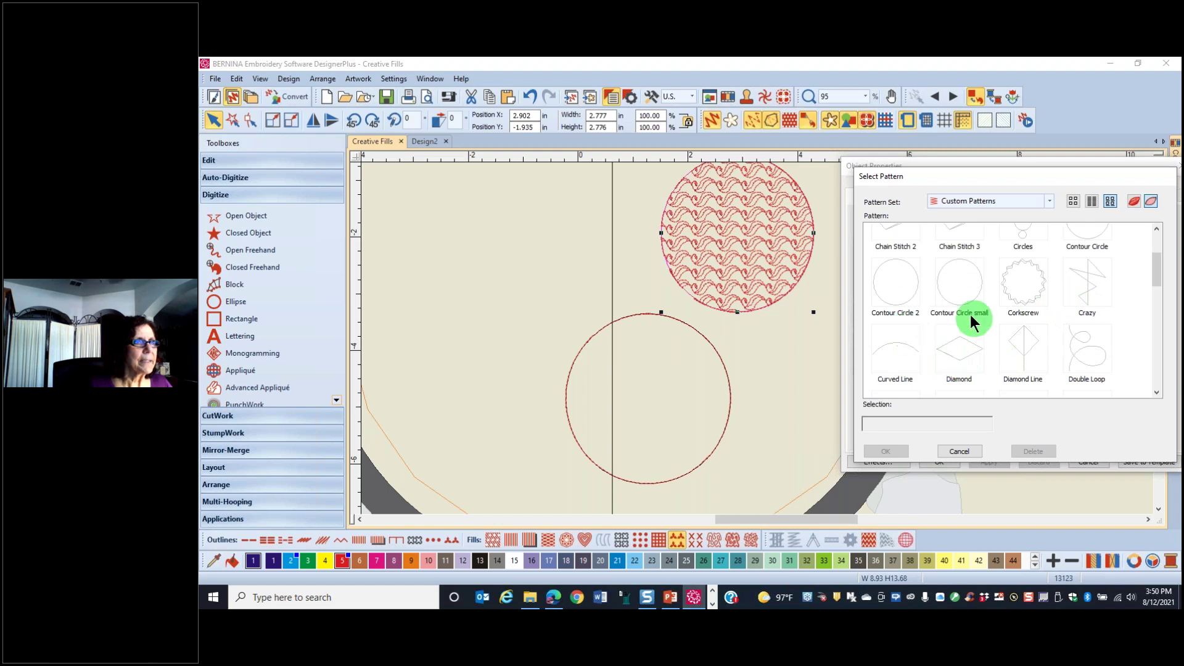
click(1089, 291)
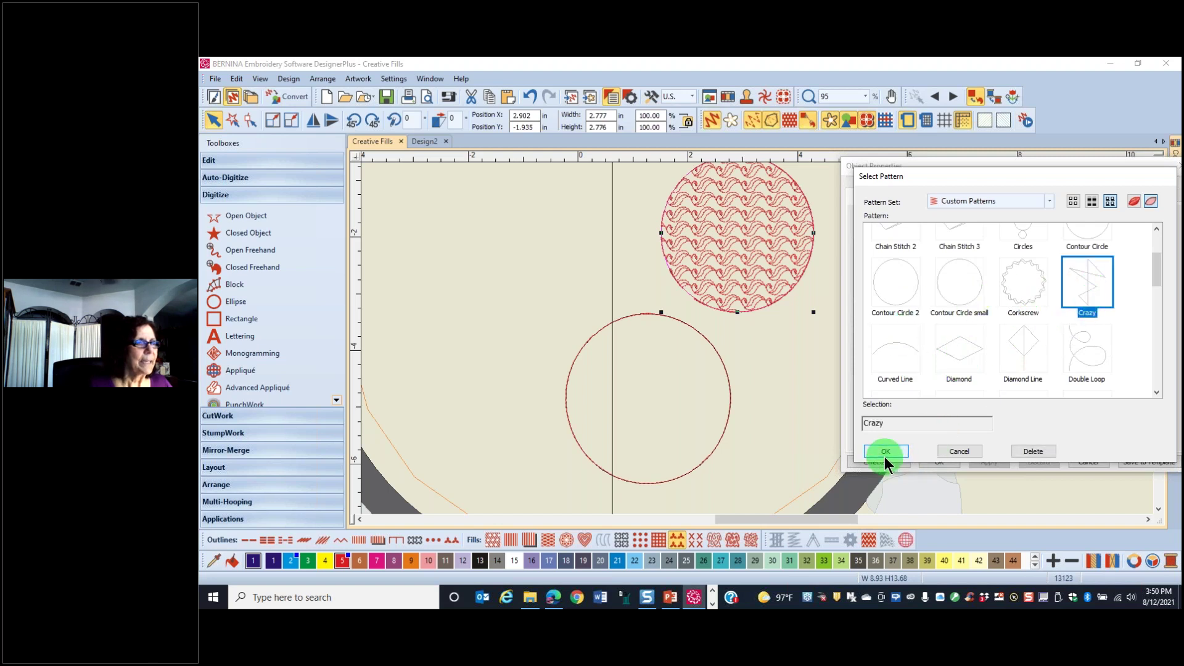
click(884, 453)
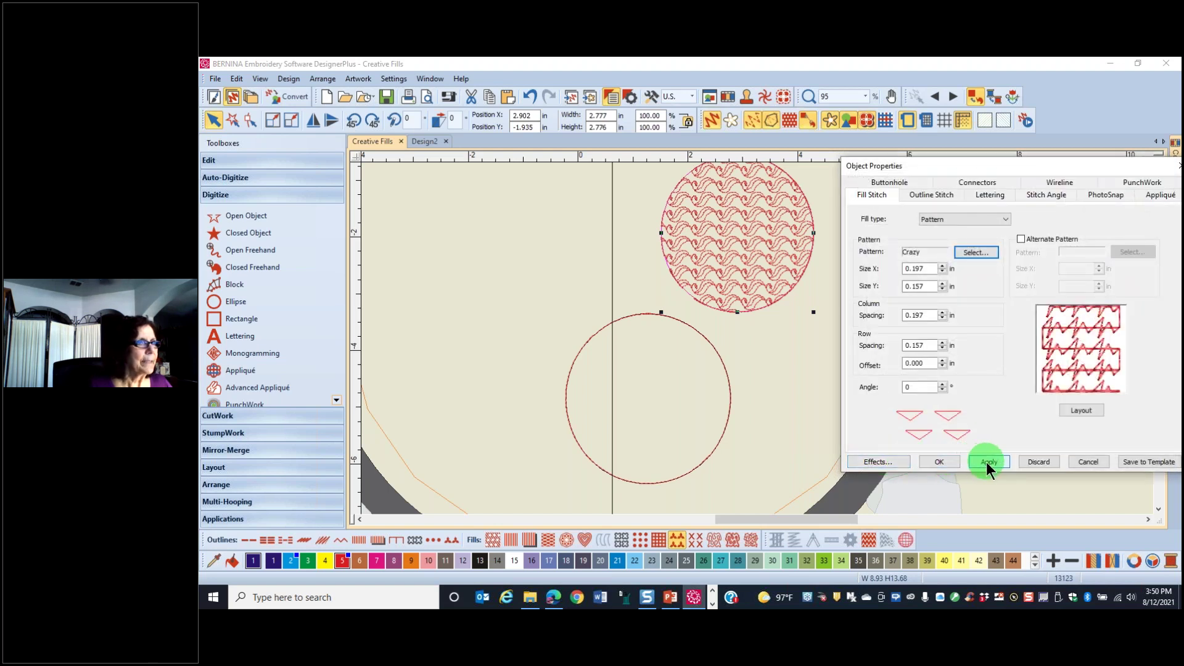
click(989, 462)
Step: Examine the Crazy pattern fill up close, both as plain stitch lines and in the realistic stitch view
scroll(765, 321, up, 2)
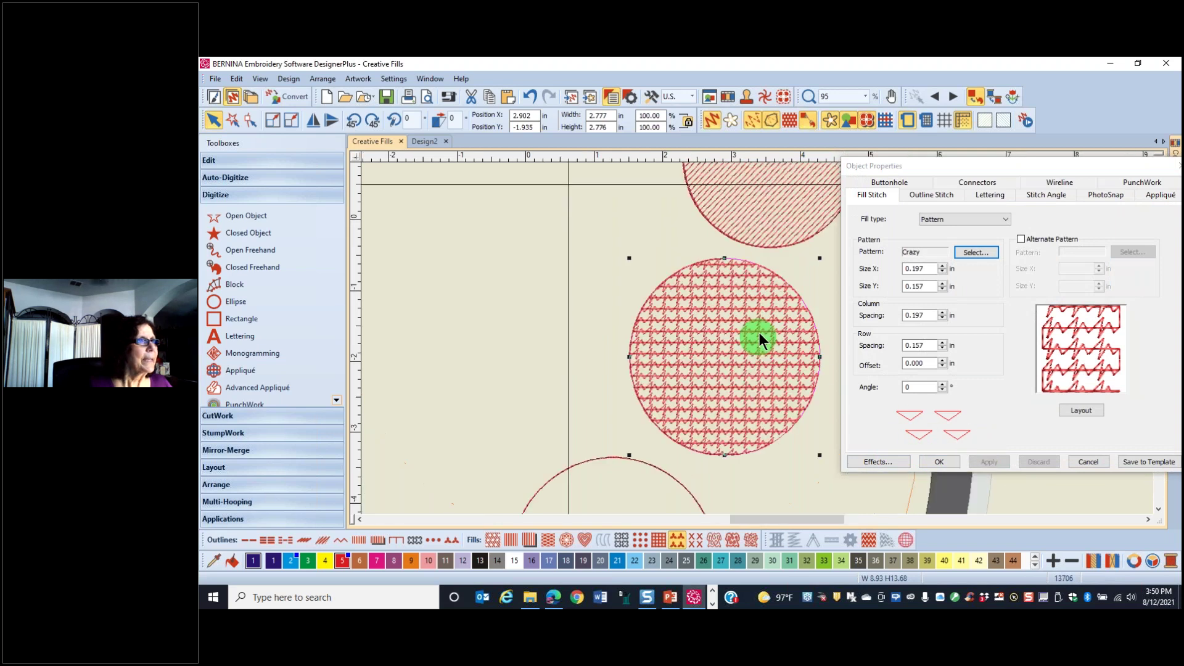
scroll(738, 404, up, 1)
scroll(711, 323, down, 1)
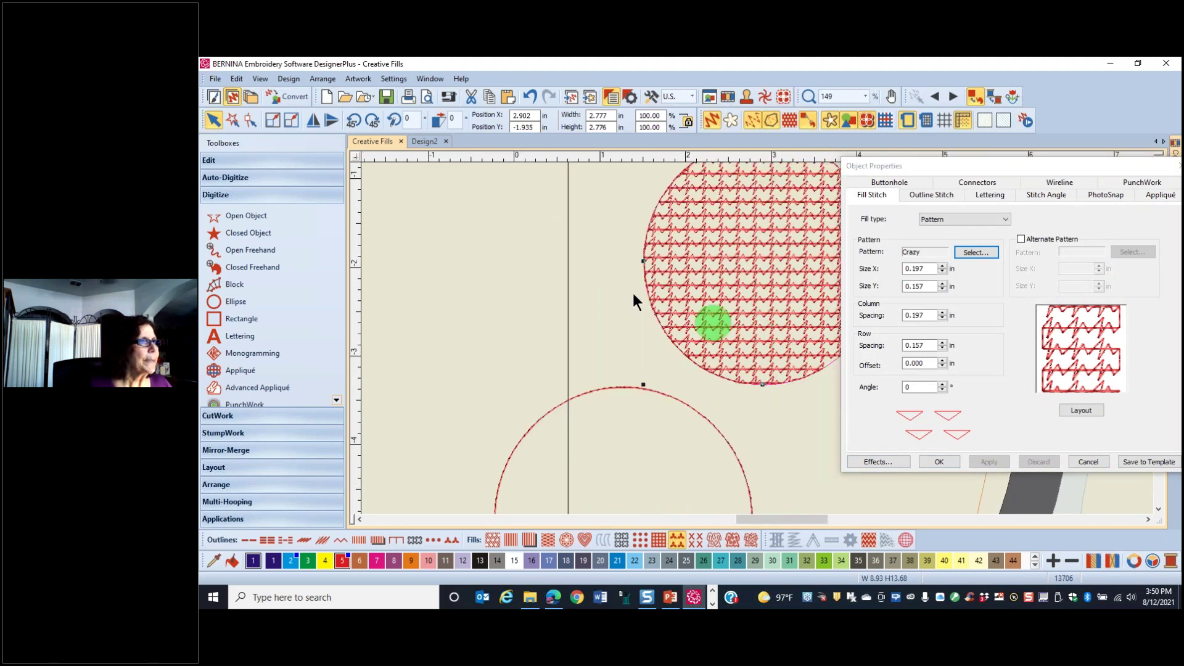
click(530, 294)
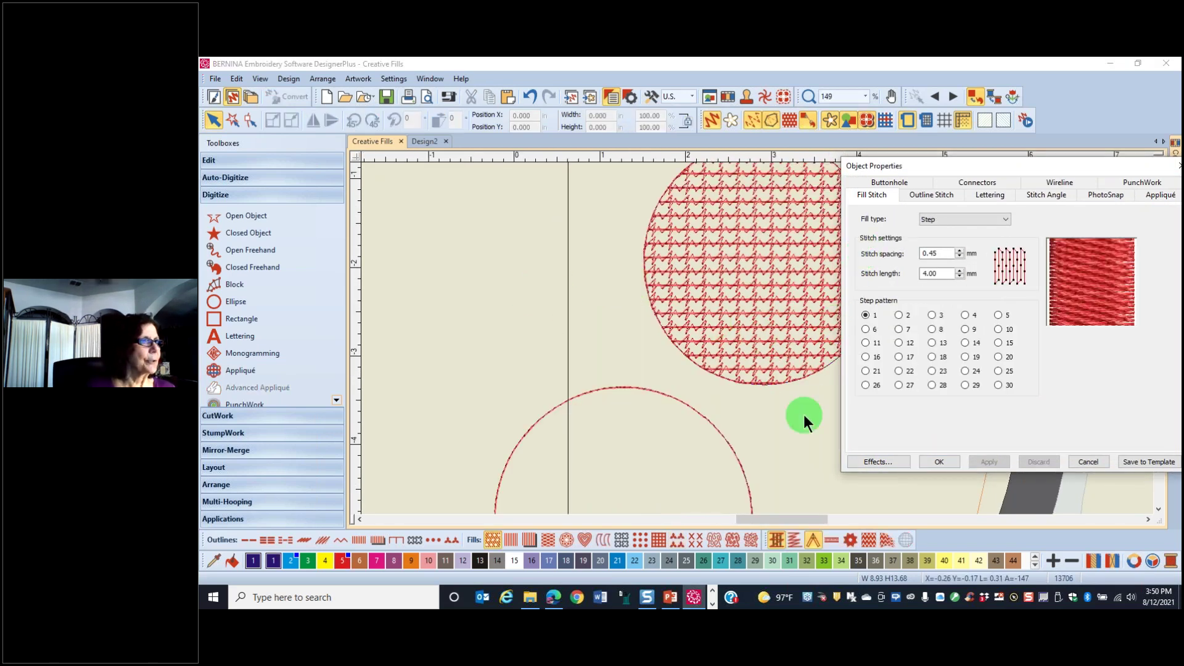
drag(957, 163, 1035, 166)
scroll(757, 341, down, 1)
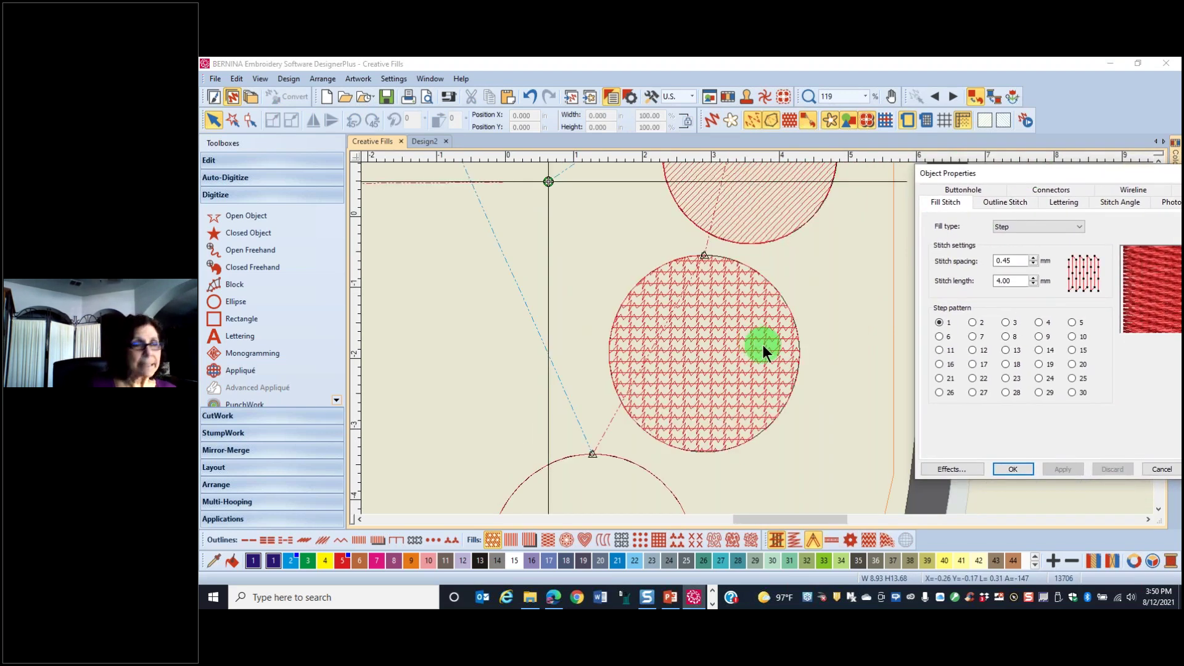
scroll(713, 360, up, 5)
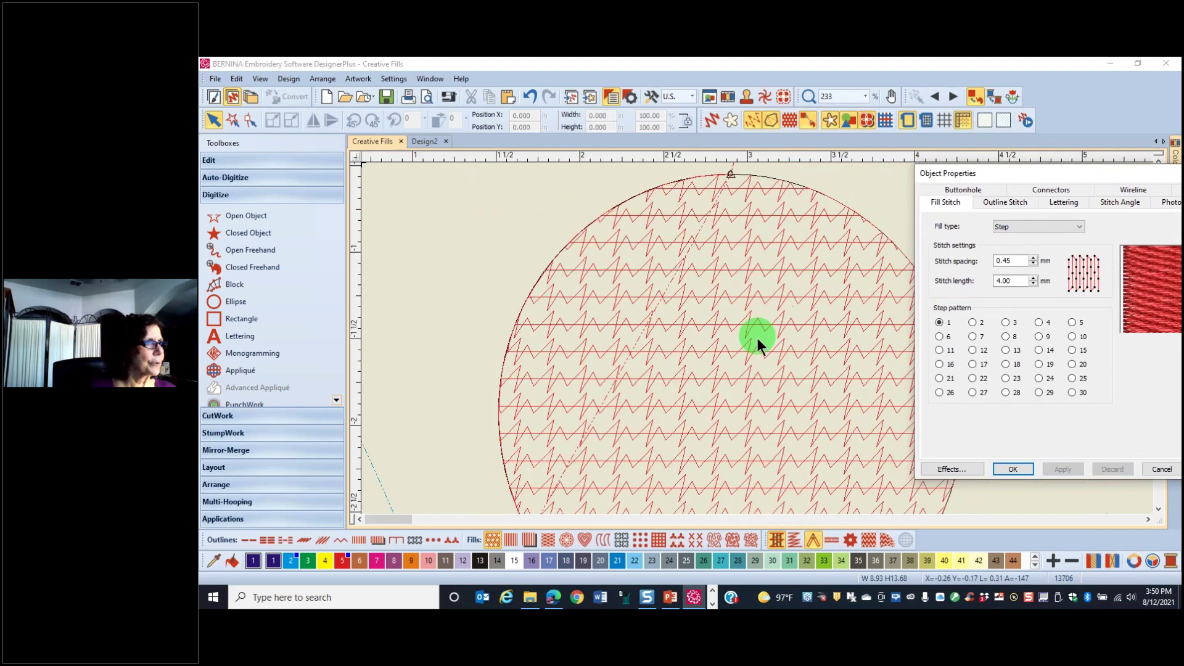
scroll(759, 340, down, 4)
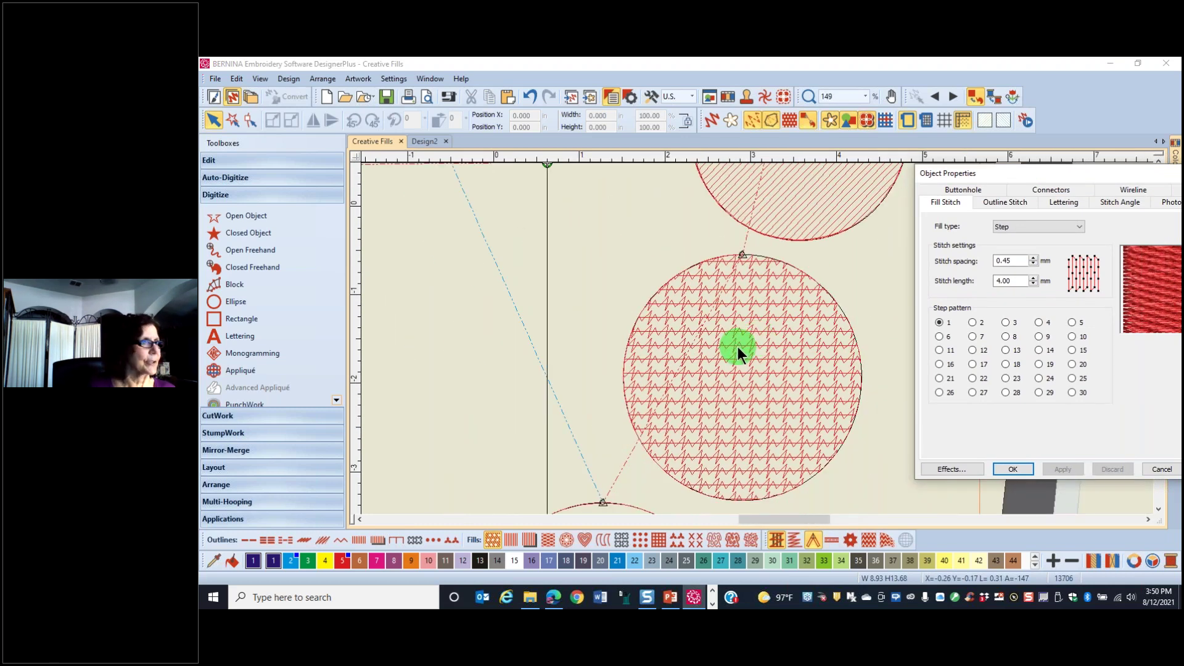
click(854, 259)
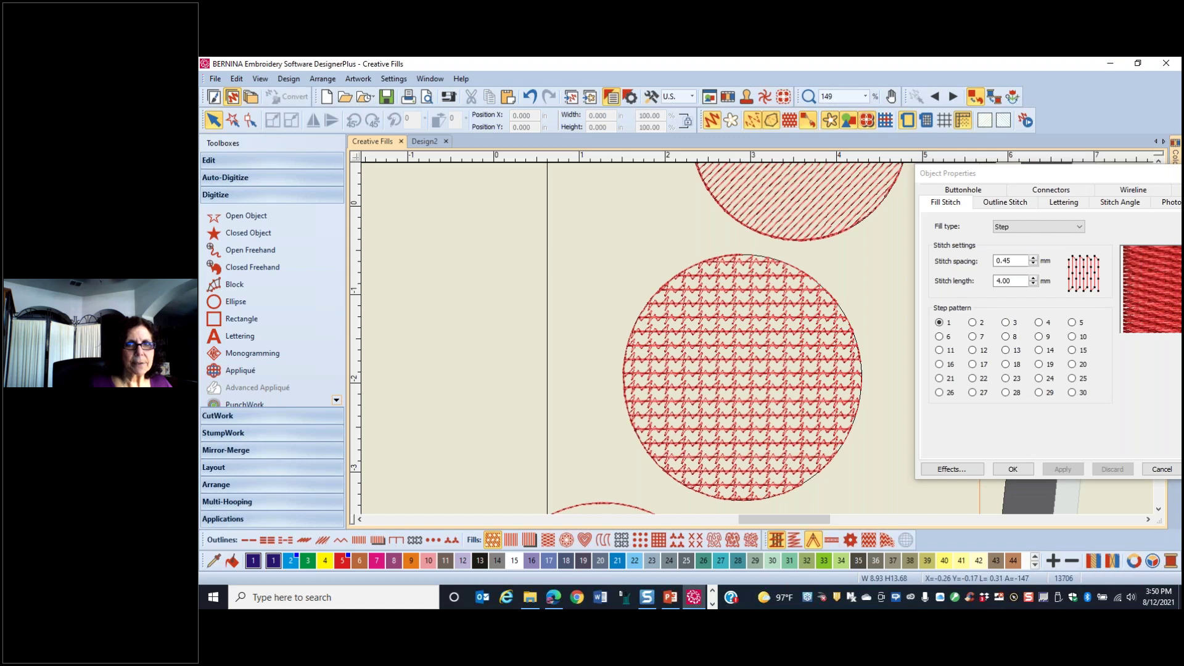
click(720, 409)
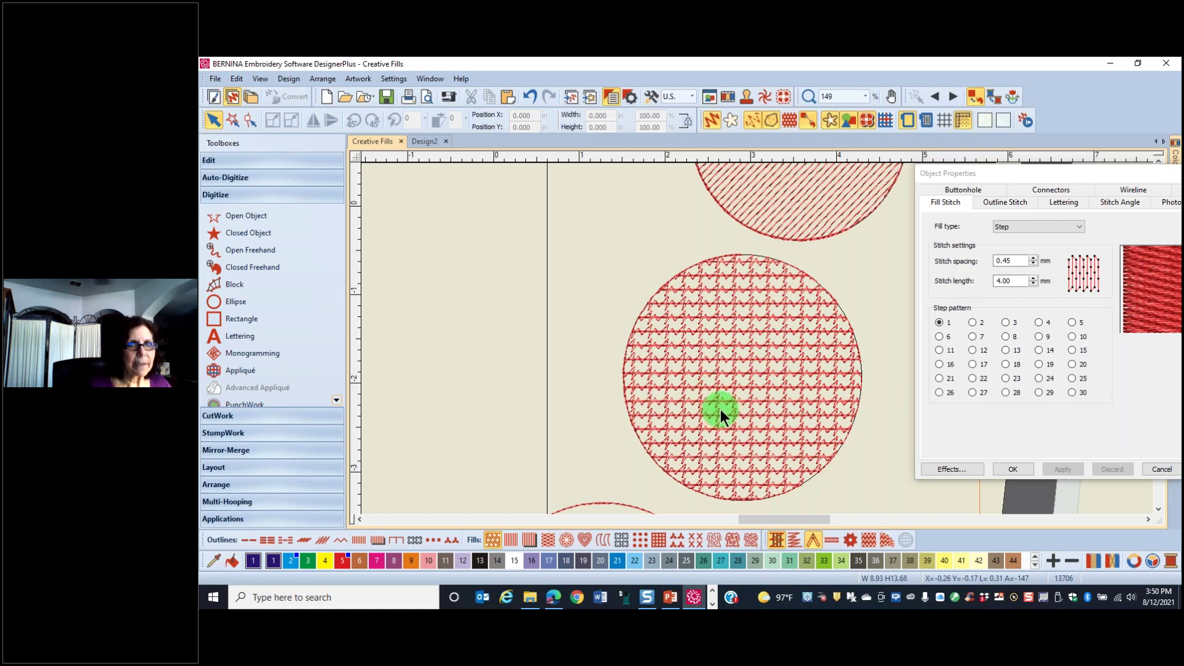
Step: Add a Single object outline in color 5 BERNINA around the Crazy-filled circle using Outlines and Offsets
click(743, 417)
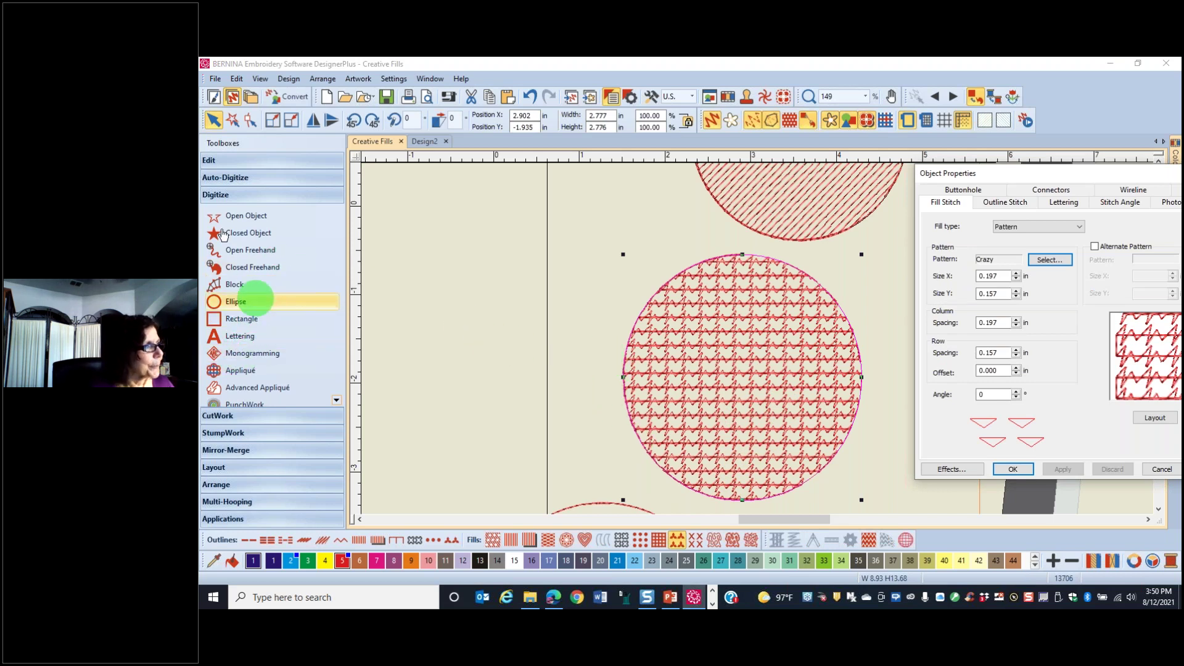
click(236, 162)
click(256, 331)
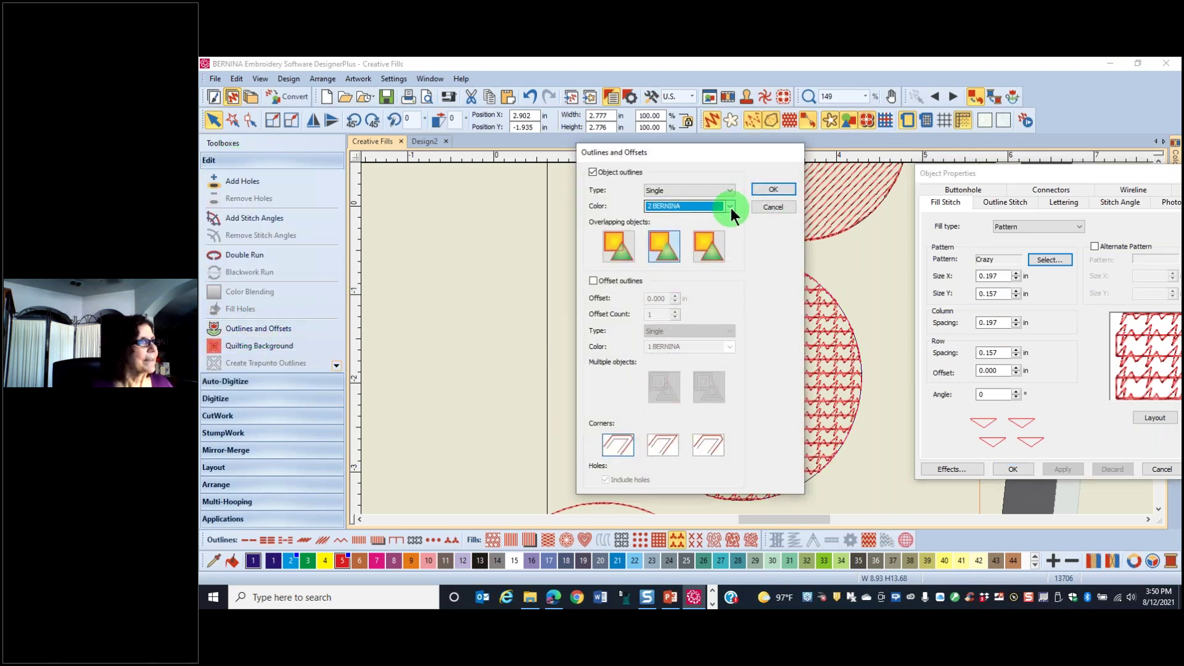
click(731, 208)
click(688, 257)
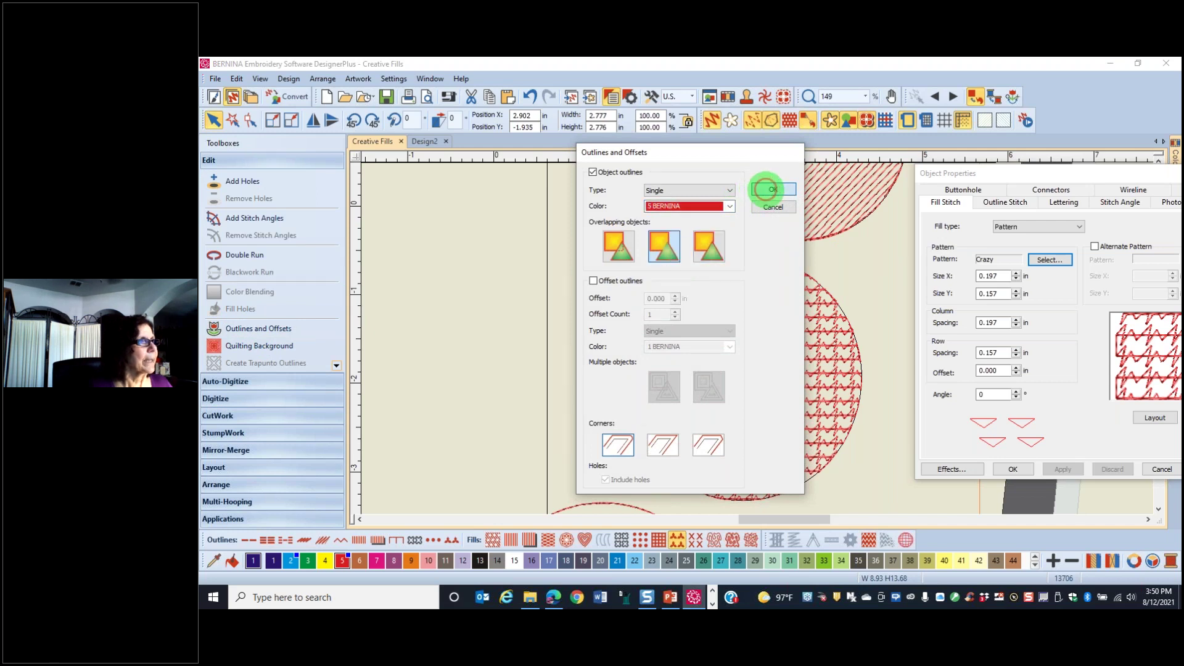
click(765, 190)
Step: Give the remaining empty circle near the hoop's lower end a Ripple fill
scroll(729, 505, up, 1)
scroll(568, 456, down, 3)
scroll(744, 343, up, 2)
click(786, 232)
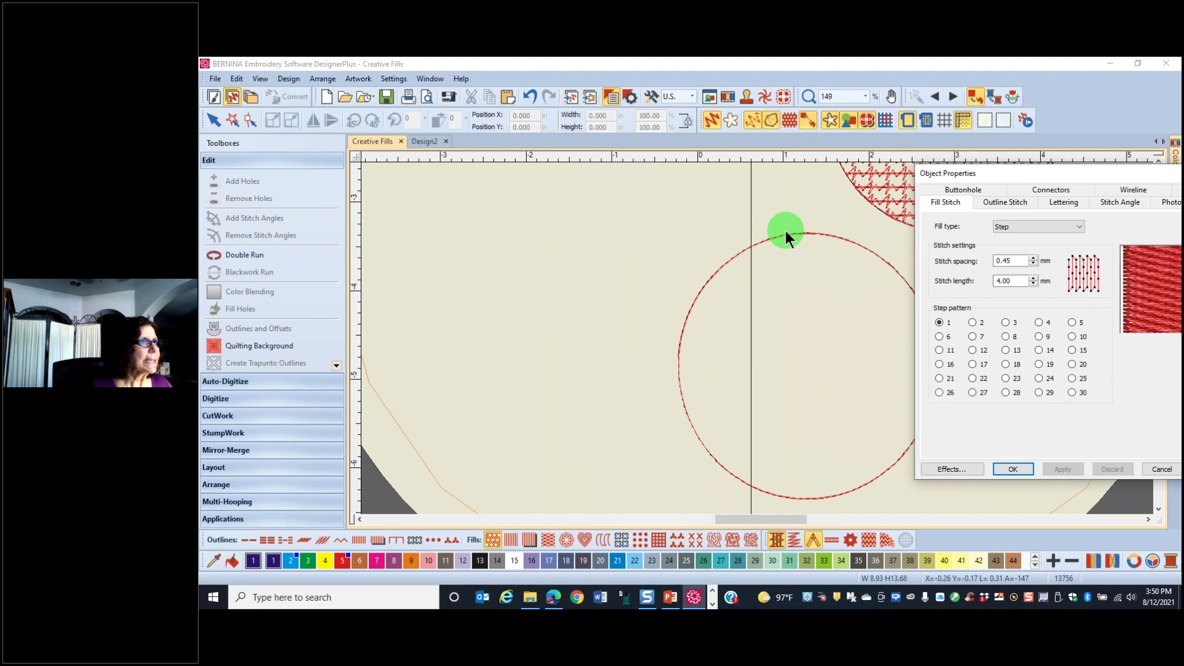
click(759, 494)
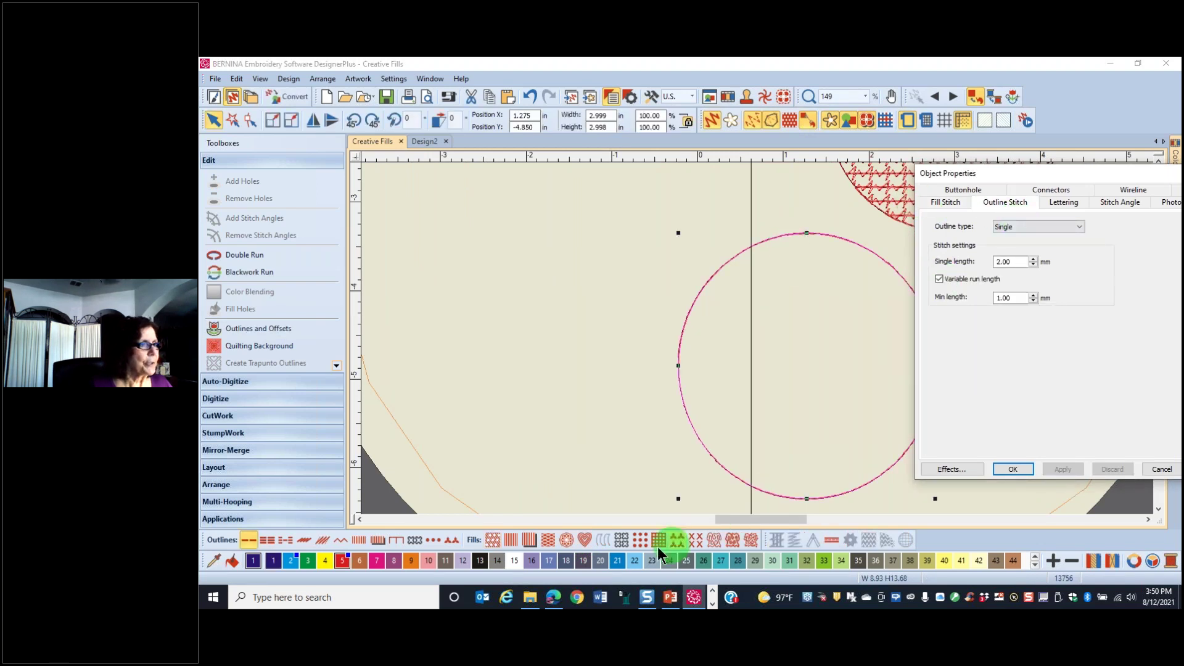
click(583, 540)
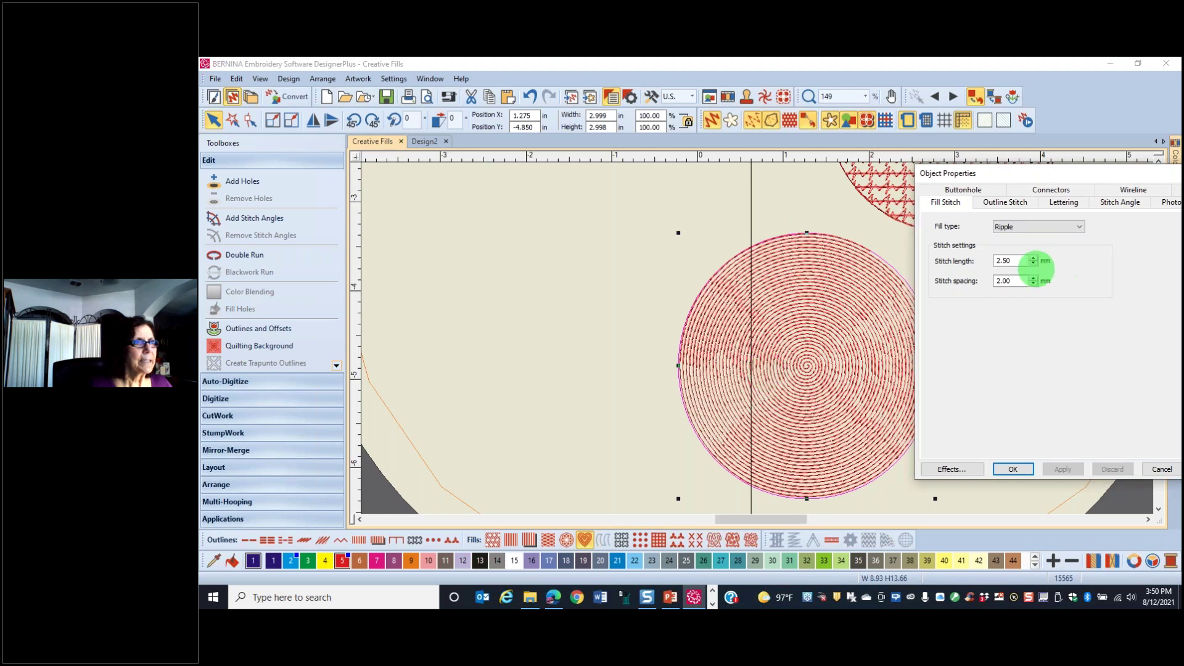
Step: Set the ripple fill's stitch spacing to 8 mm and apply it
click(1018, 280)
double_click(1018, 279)
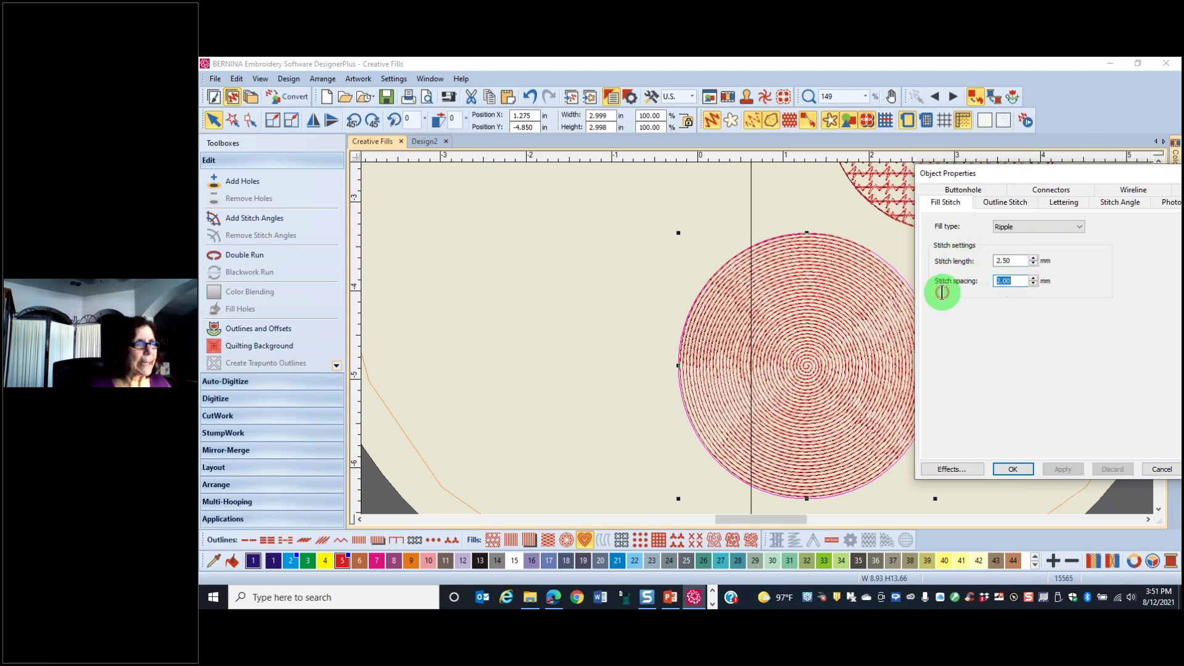
text(8)
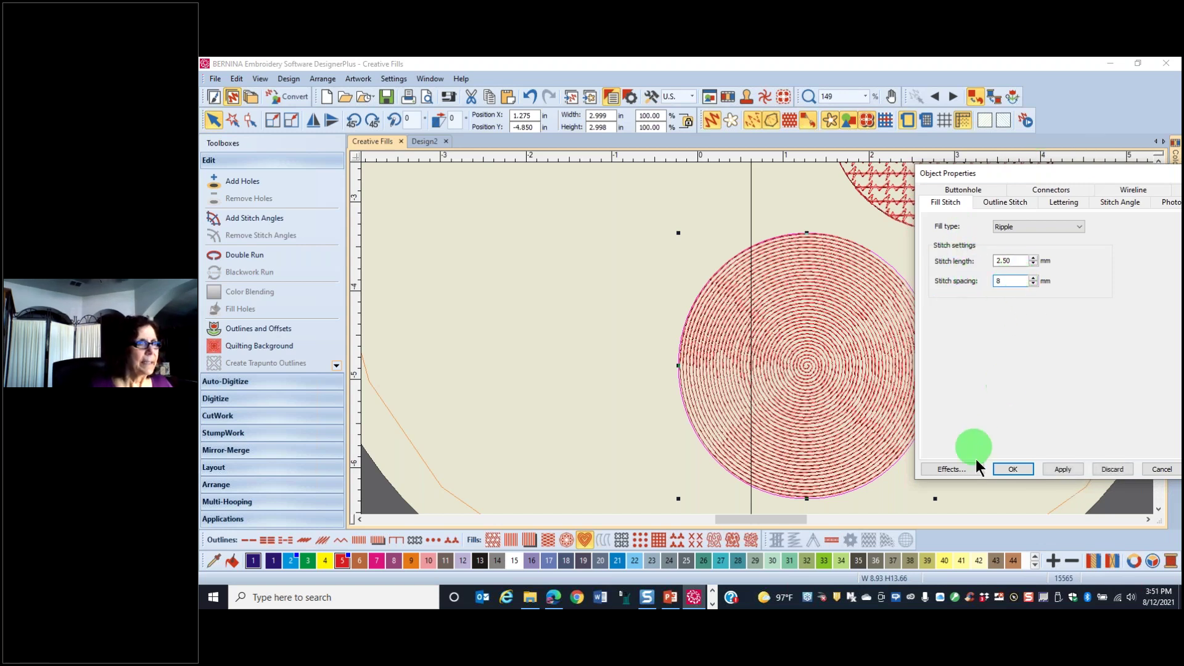
click(1053, 470)
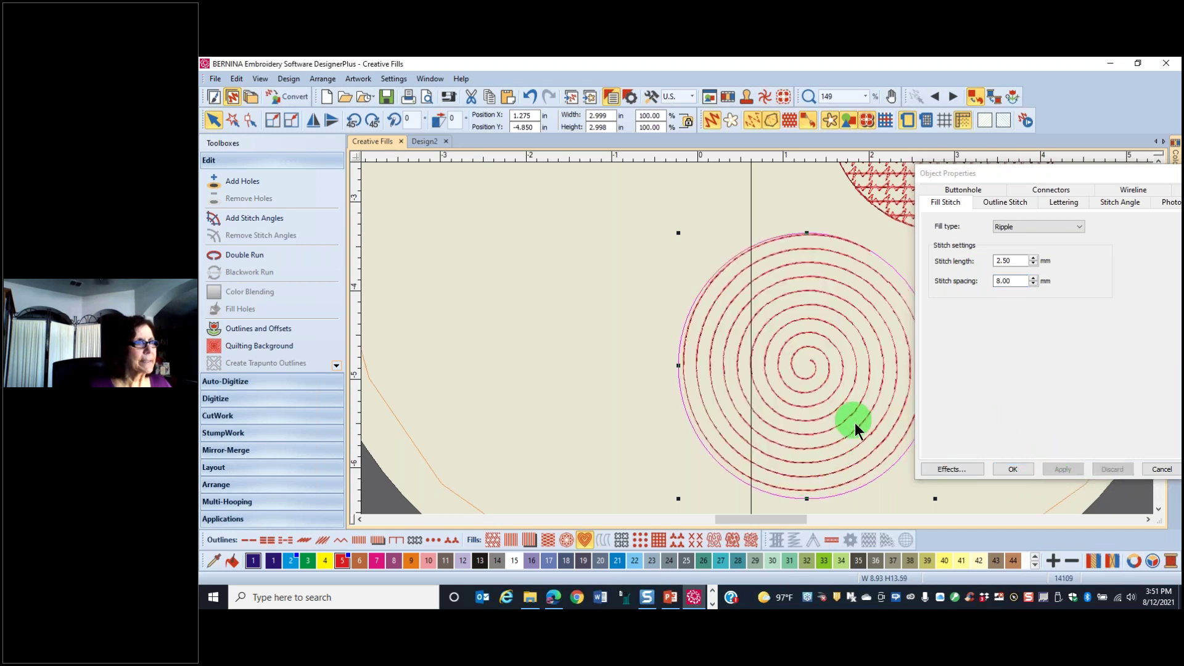
scroll(863, 367, down, 1)
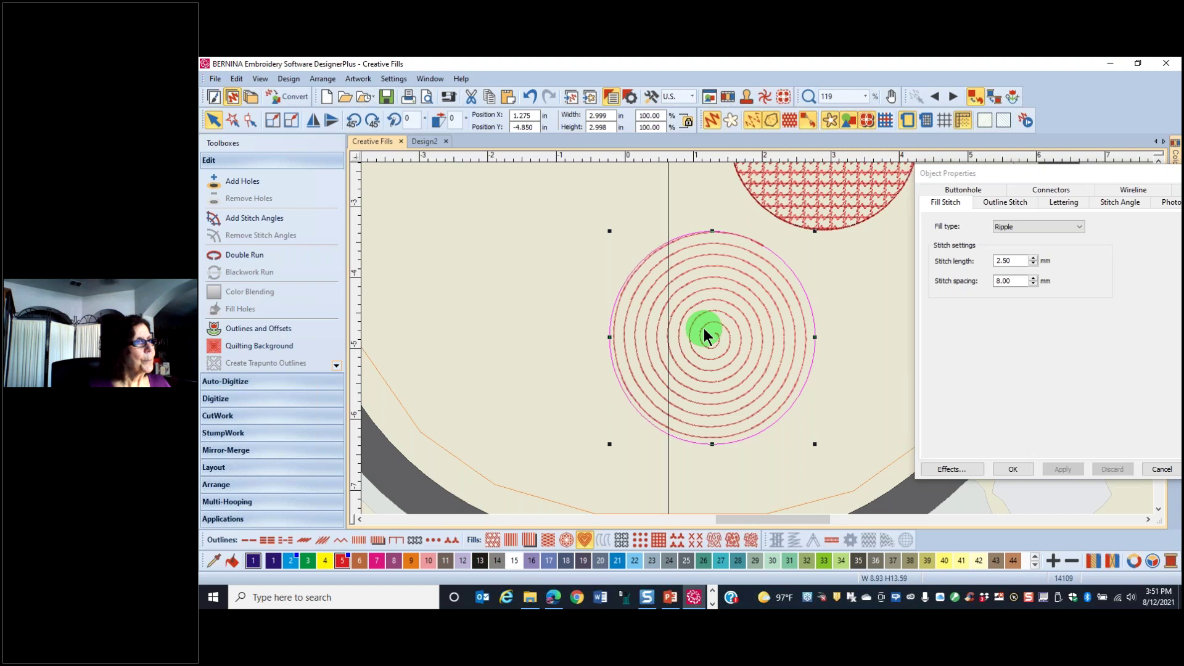
Step: Break the ripple-filled circle apart and convert the resulting spiral to a Stemstitch outline
click(337, 365)
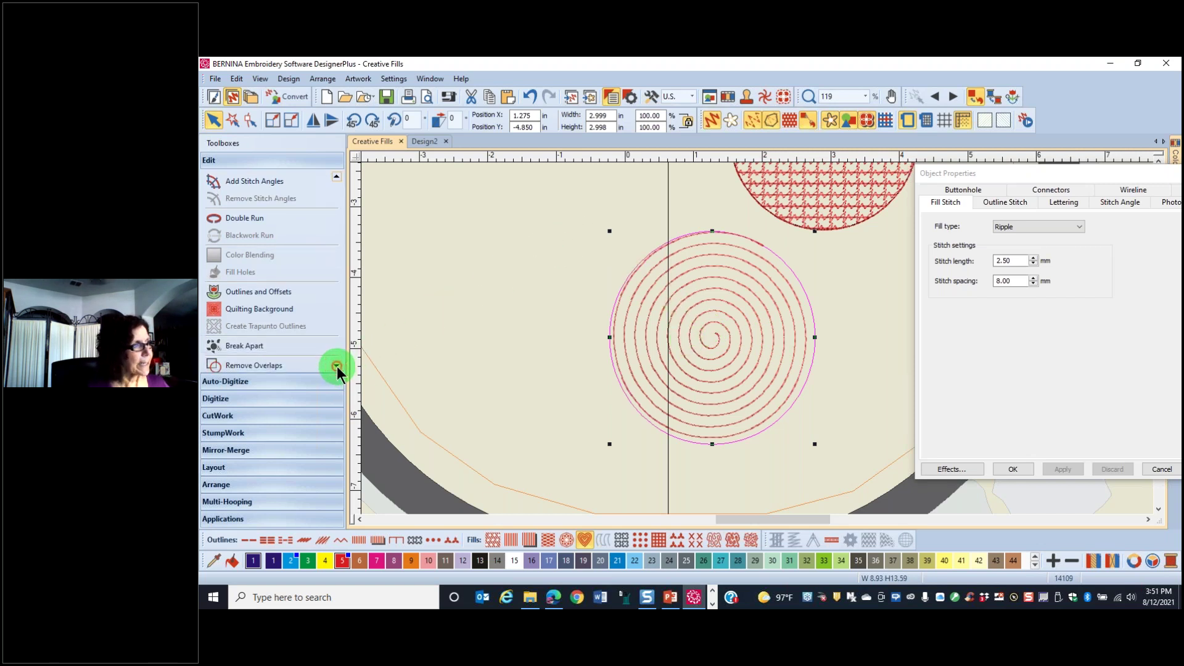
click(336, 366)
click(272, 338)
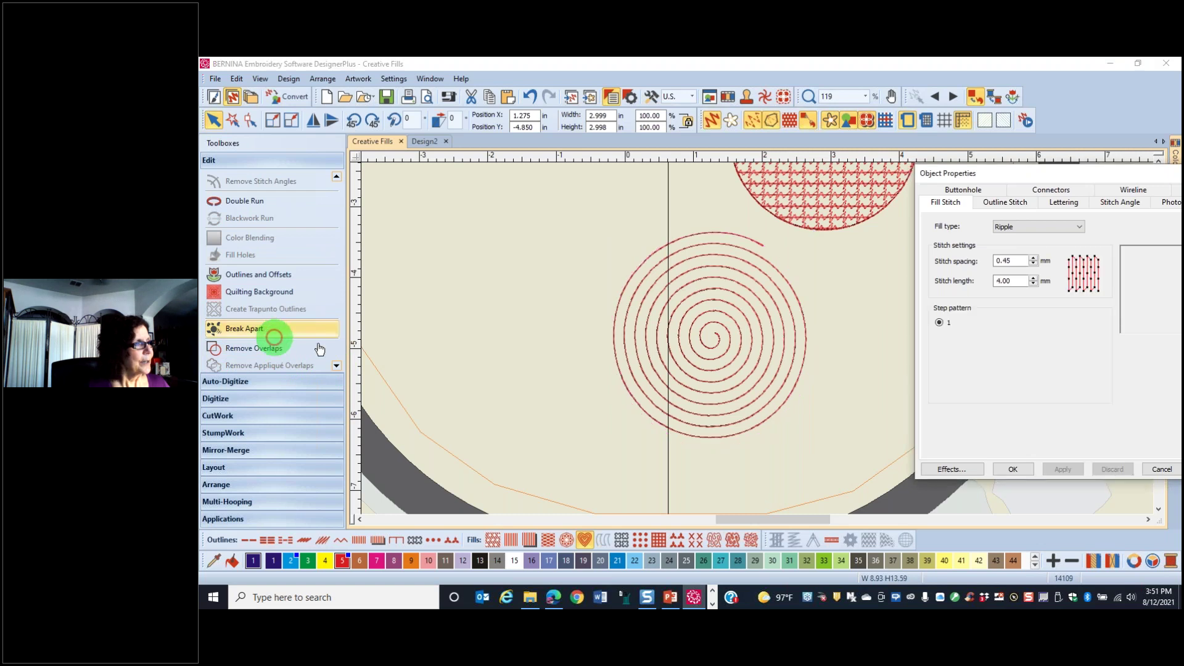
click(664, 387)
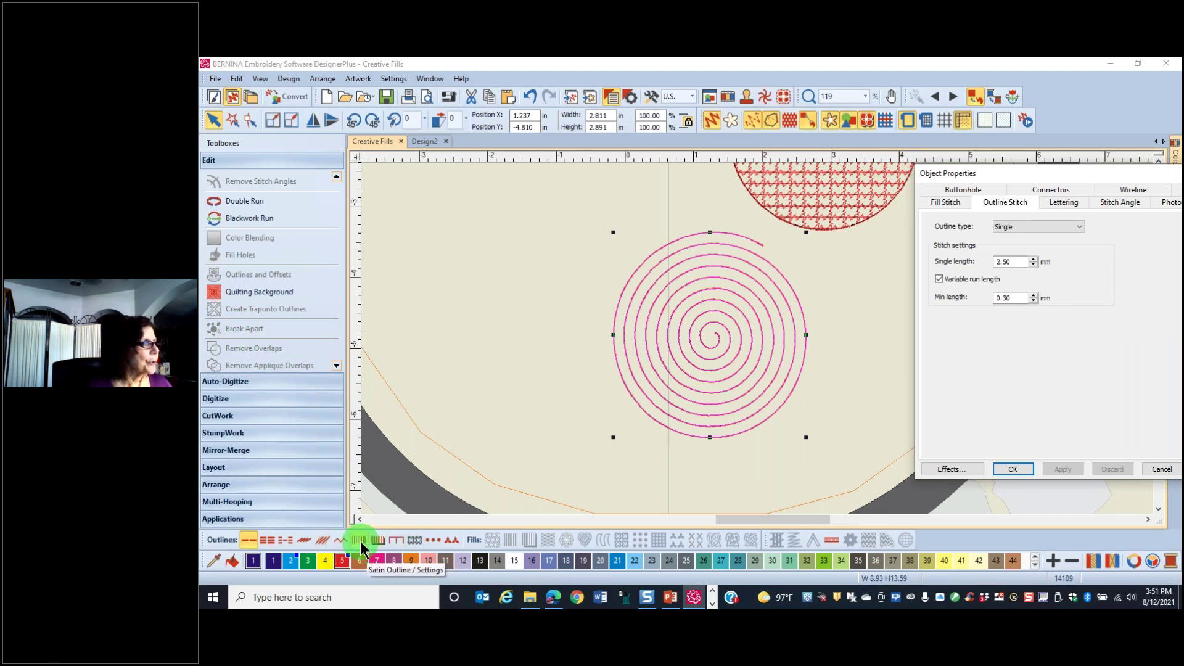
click(324, 542)
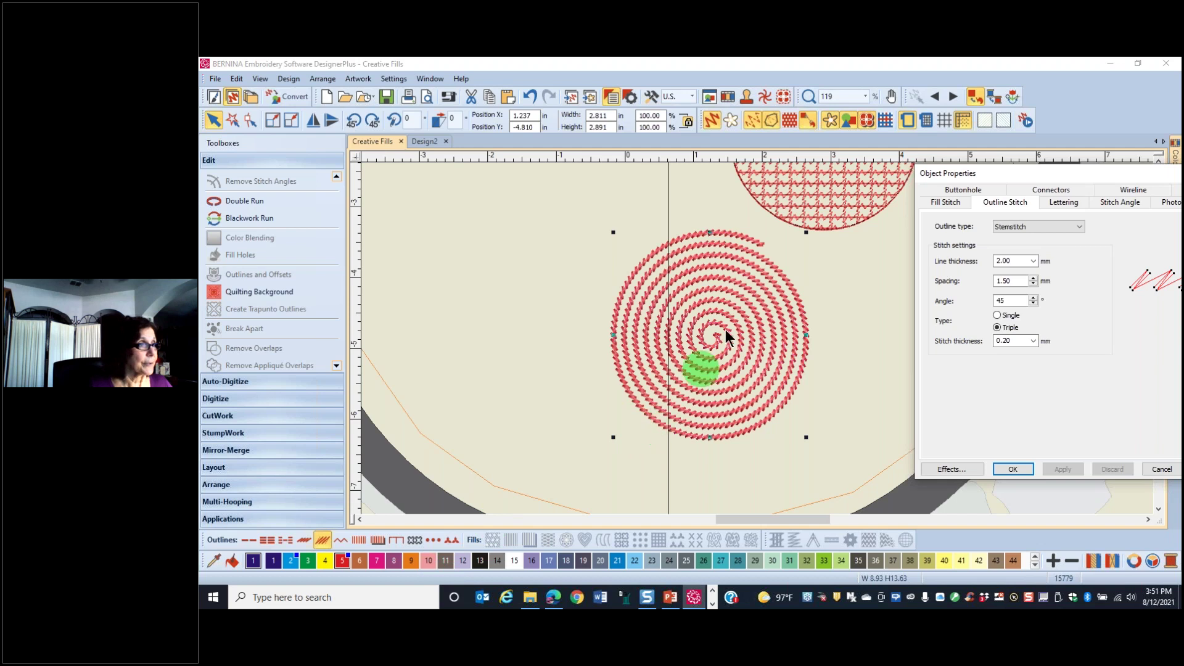
Step: Digitize a filled circle about 3.6 inches in diameter in the empty area beside the stemstitch spiral, using the Ellipse tool
scroll(758, 338, down, 4)
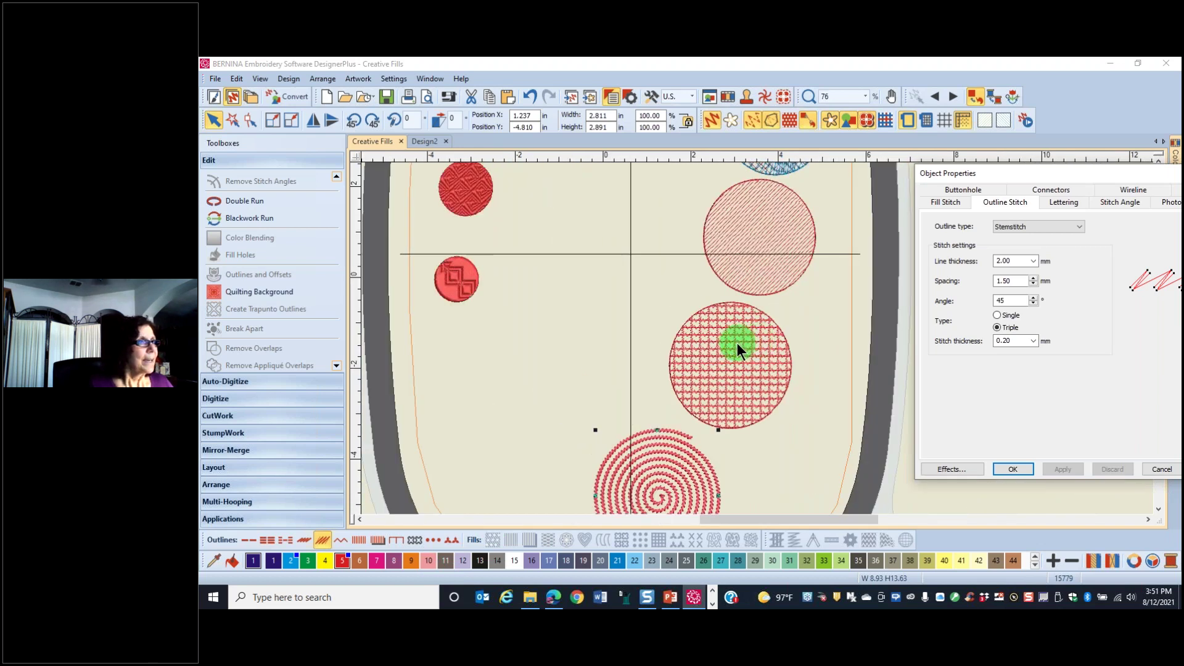
scroll(737, 343, down, 1)
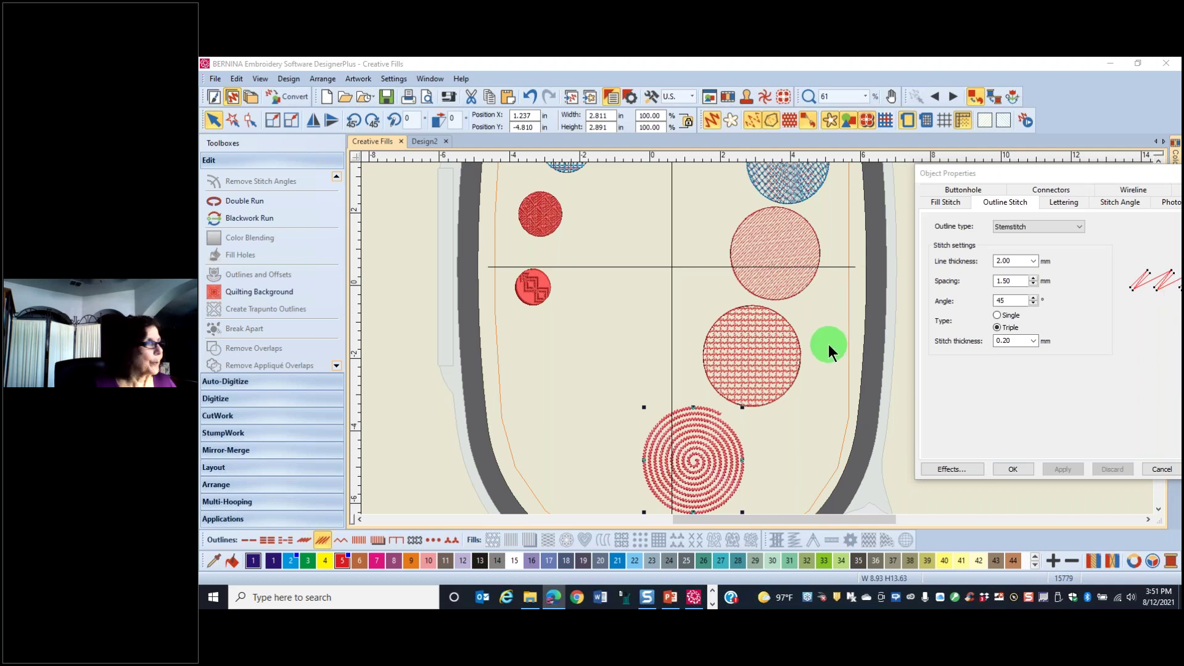
click(226, 400)
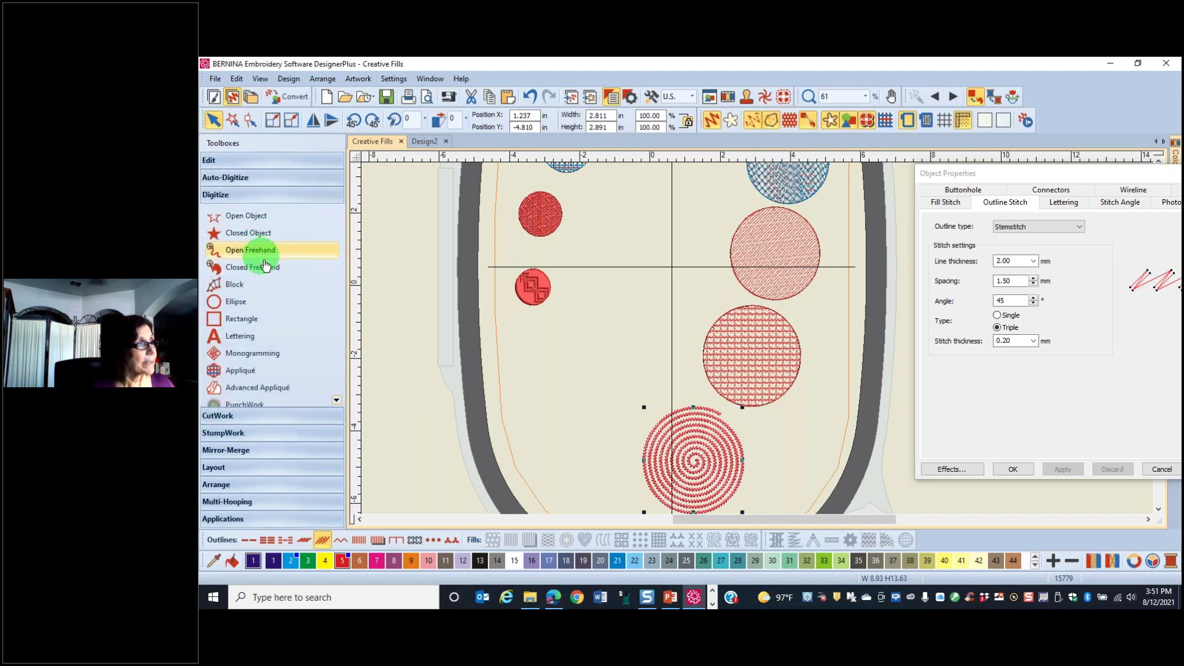
click(224, 303)
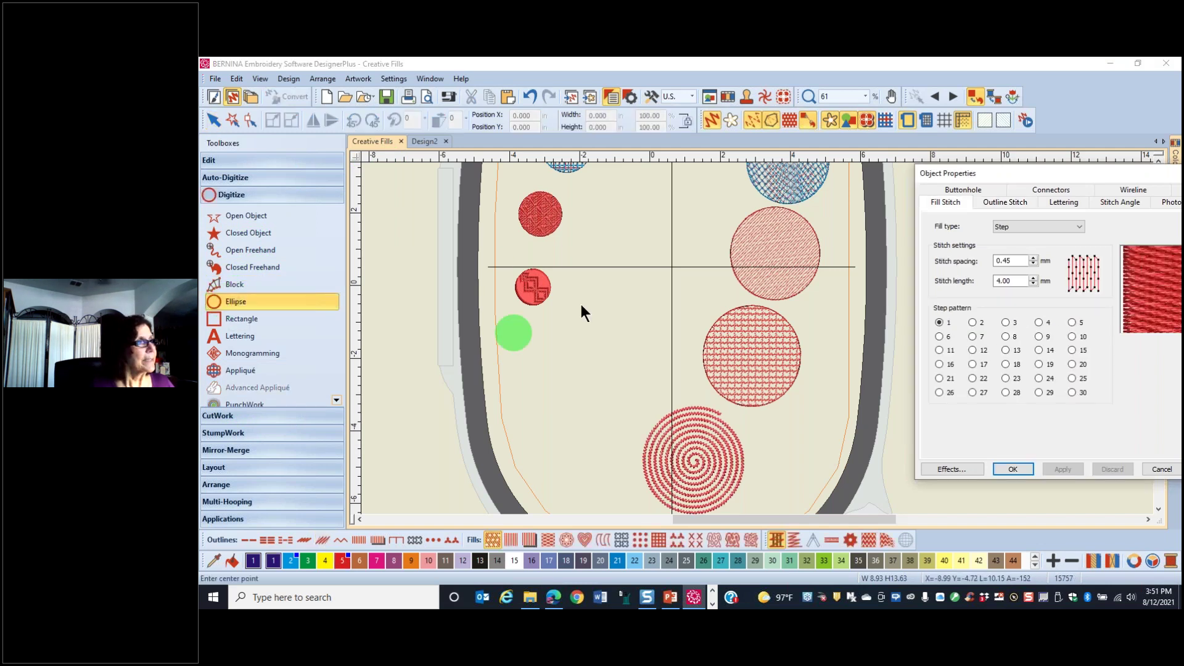
click(573, 379)
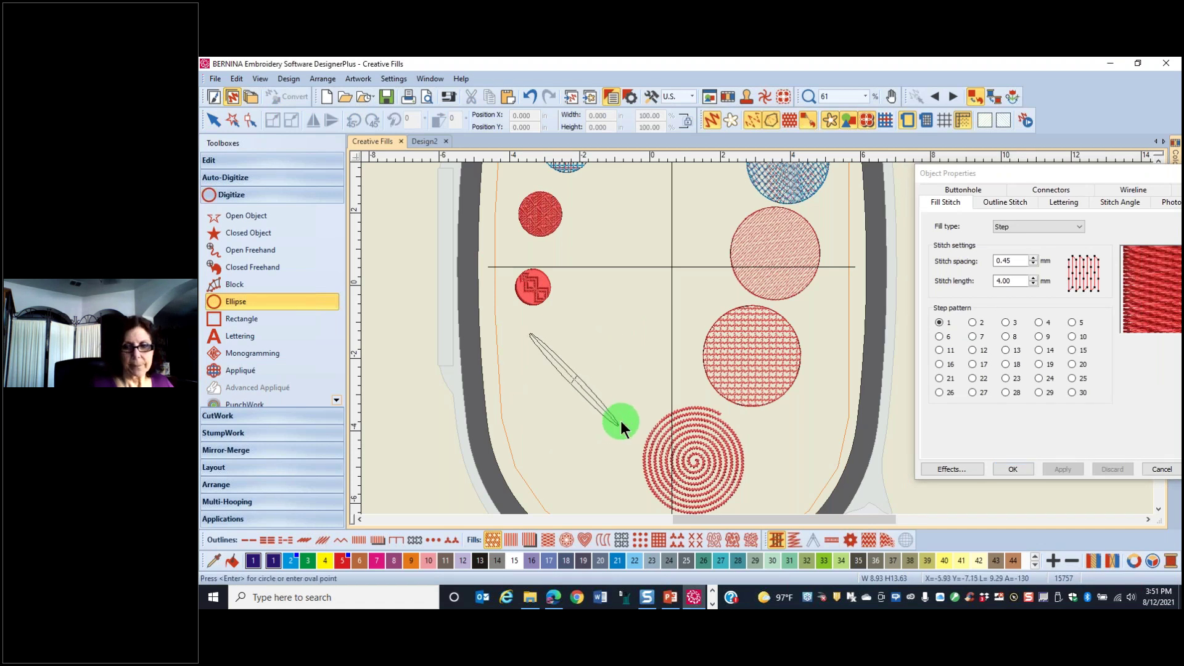
key(Return)
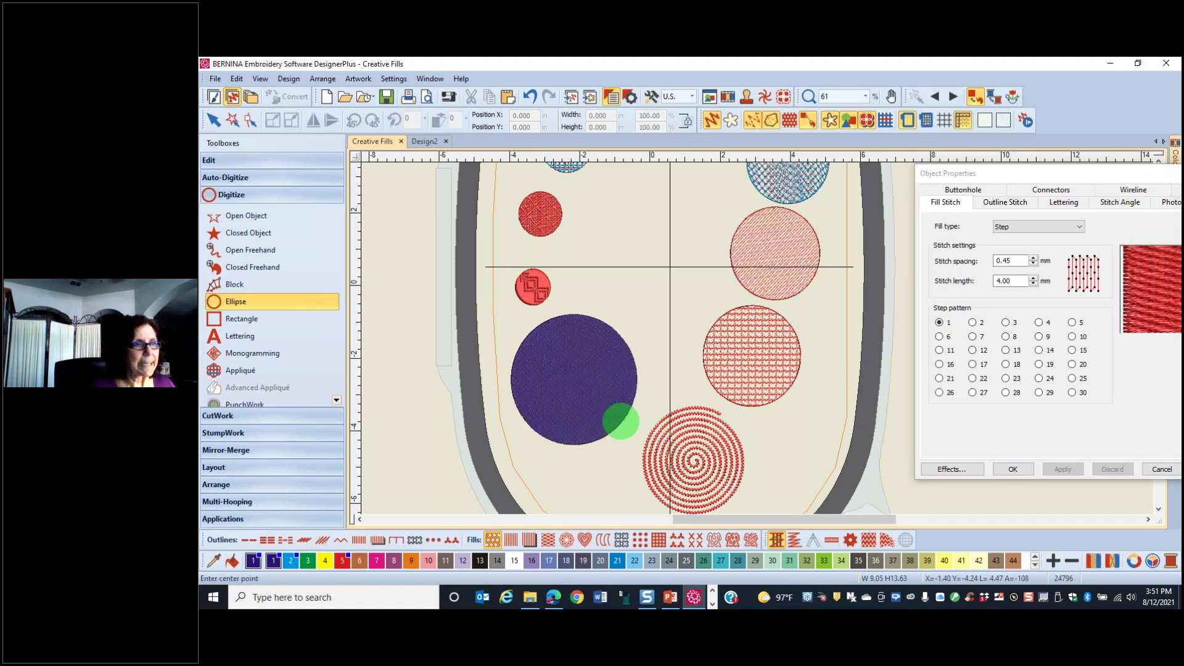
key(Escape)
Step: Recolor the new large circle to color 2 and change its fill to Contour
click(606, 421)
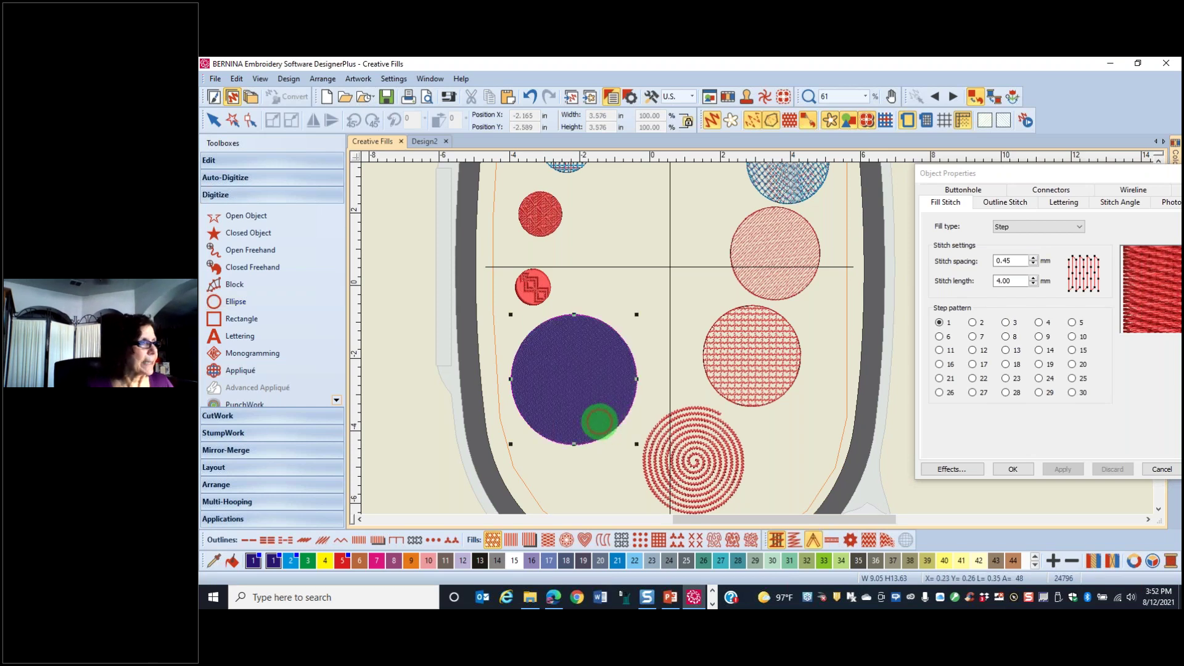
click(290, 560)
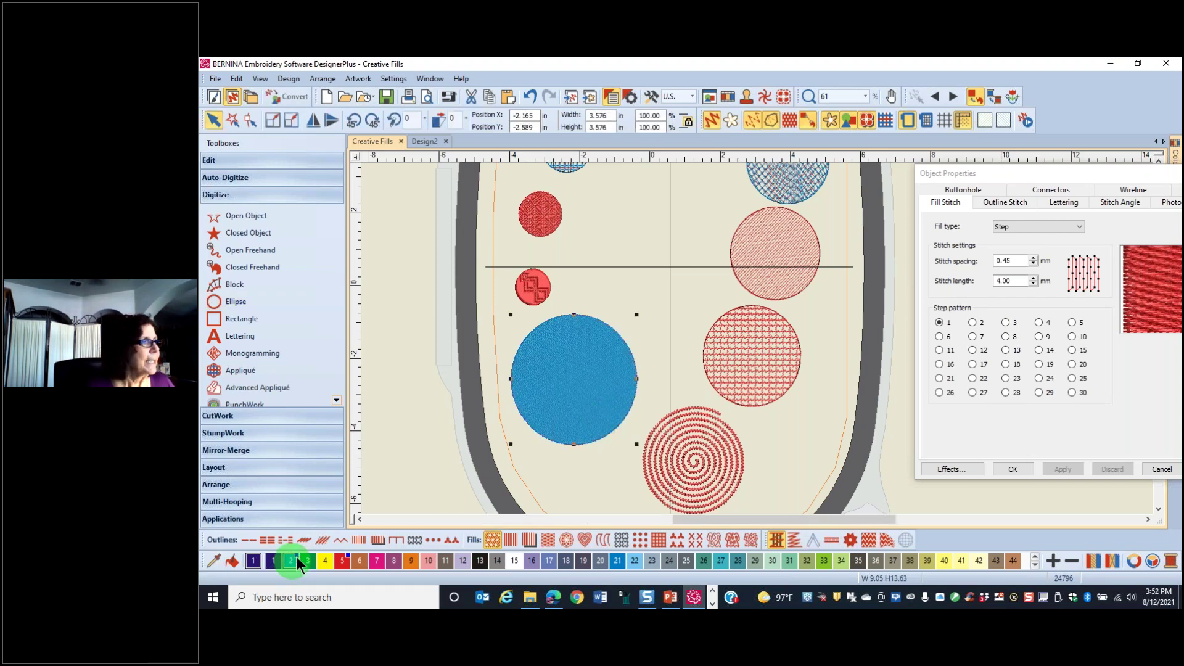
click(602, 543)
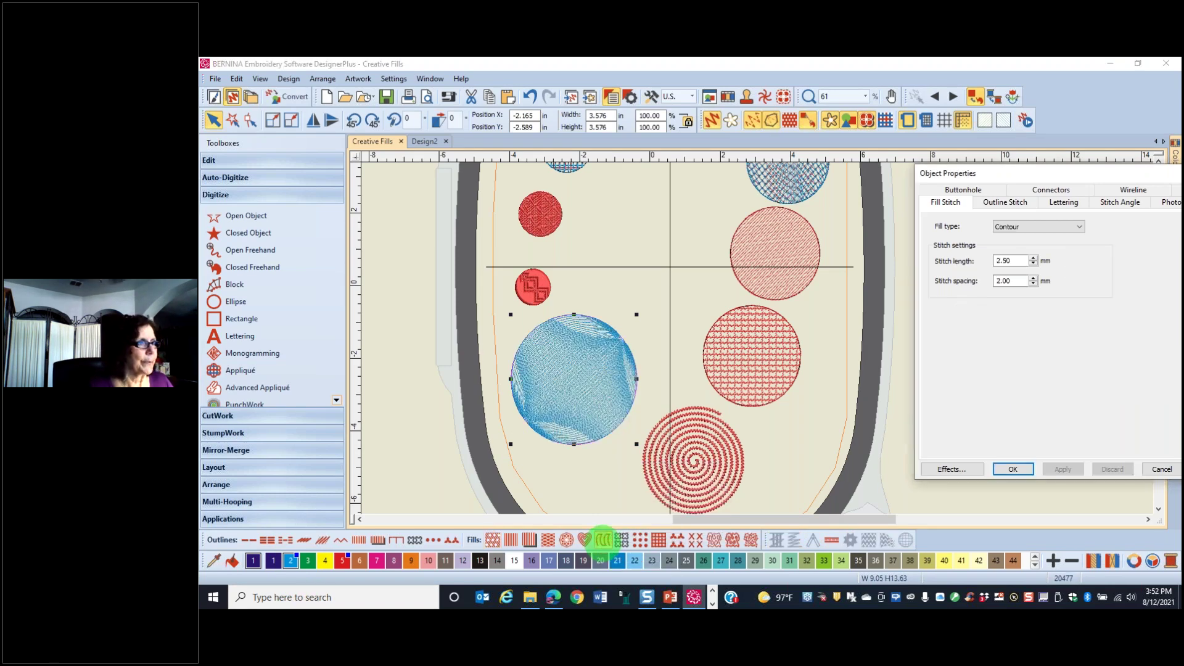
Step: Set the contour fill's stitch spacing to 5 mm and apply it
key(shift+0)
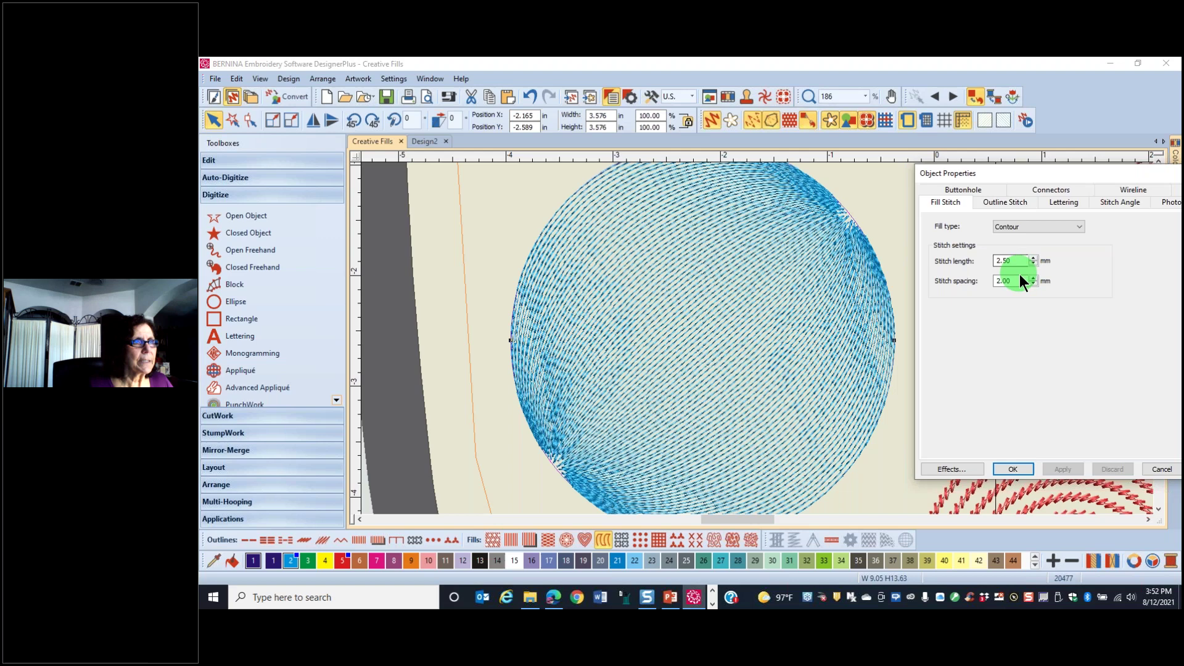
drag(1019, 277, 973, 282)
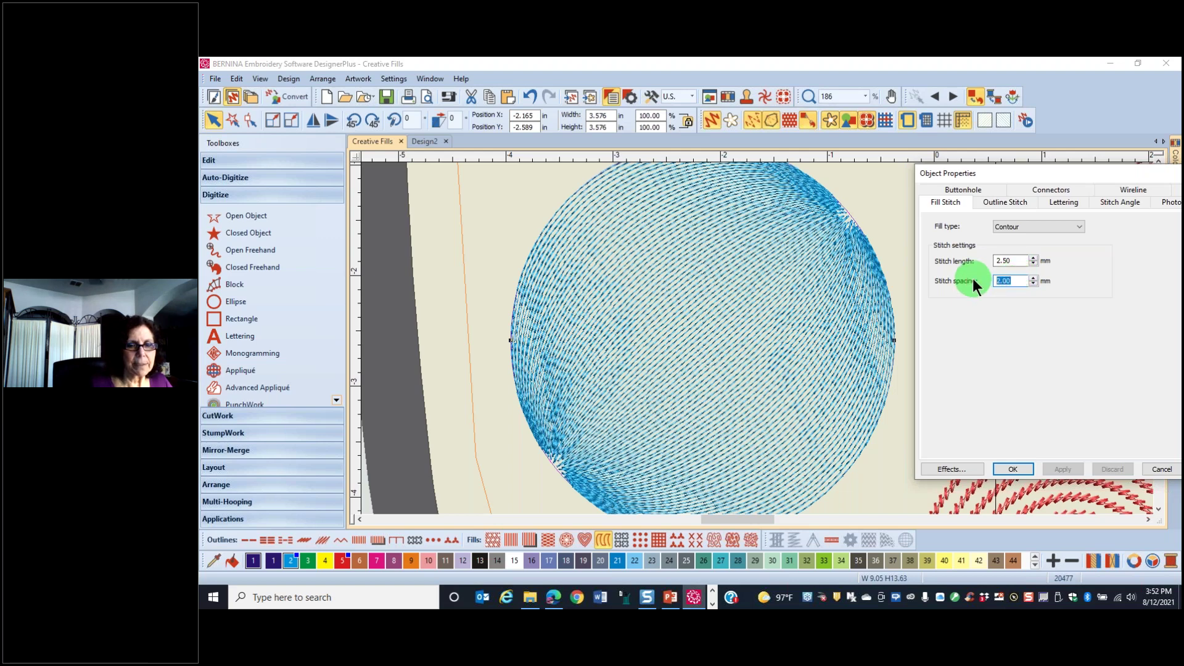
text(5)
click(1062, 469)
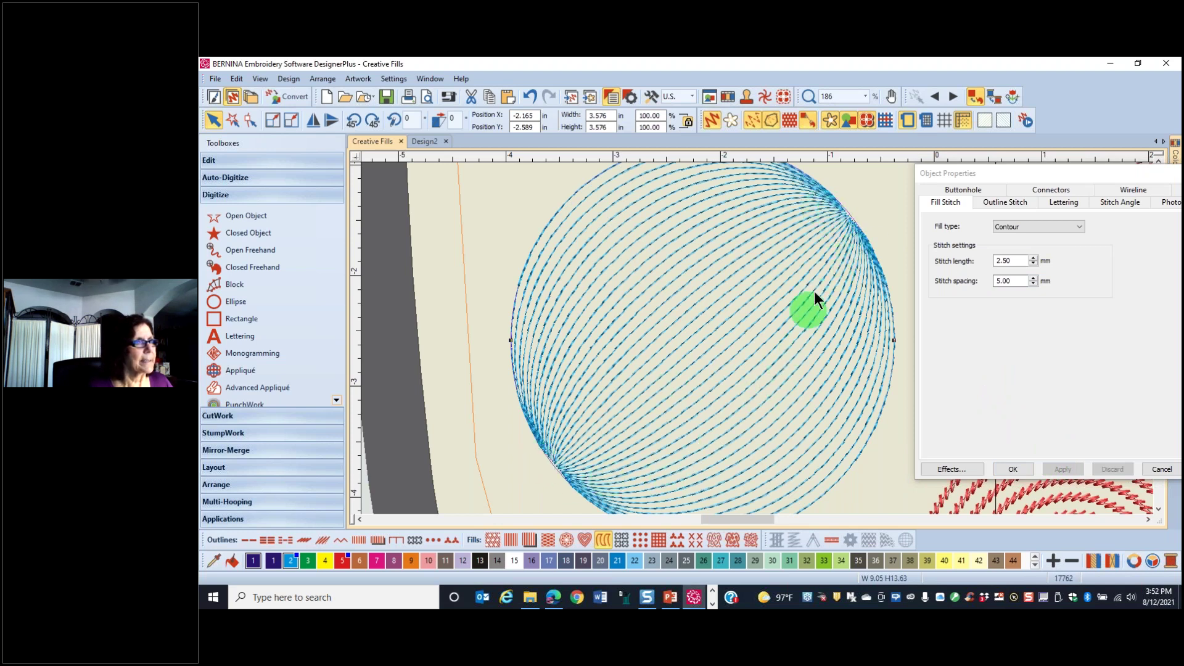
Step: Duplicate the contour-filled circle in place, recolor the copy to color 5, and rotate it so its stitch lines cross the original's
scroll(758, 338, down, 3)
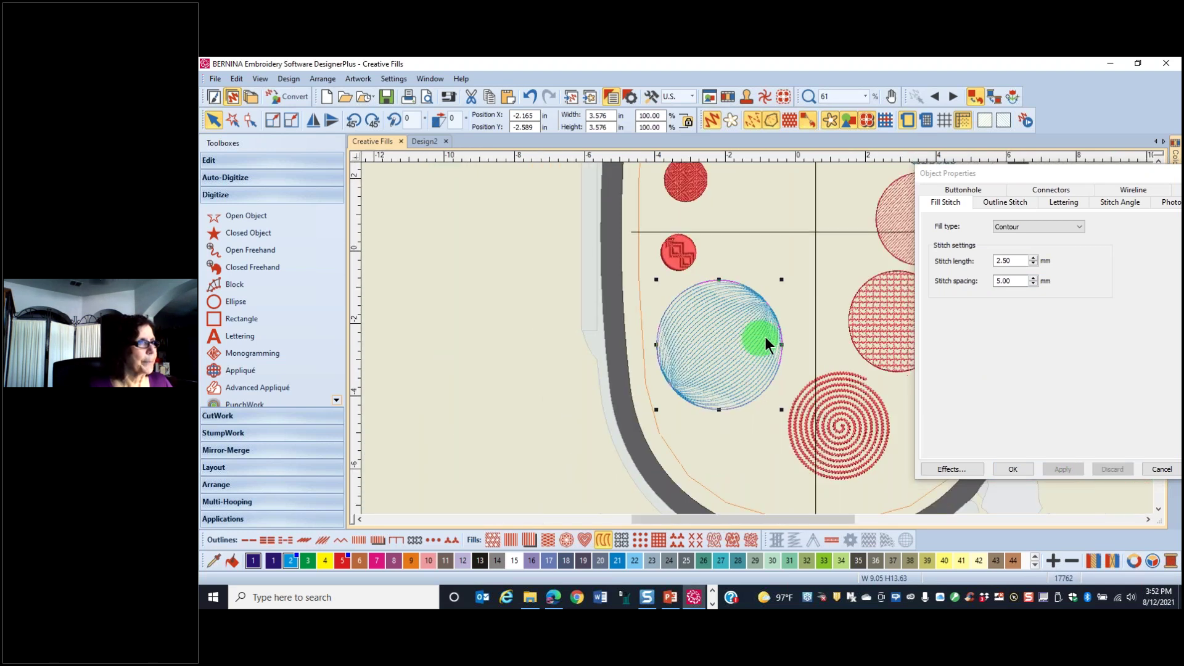
click(487, 102)
click(509, 97)
click(340, 560)
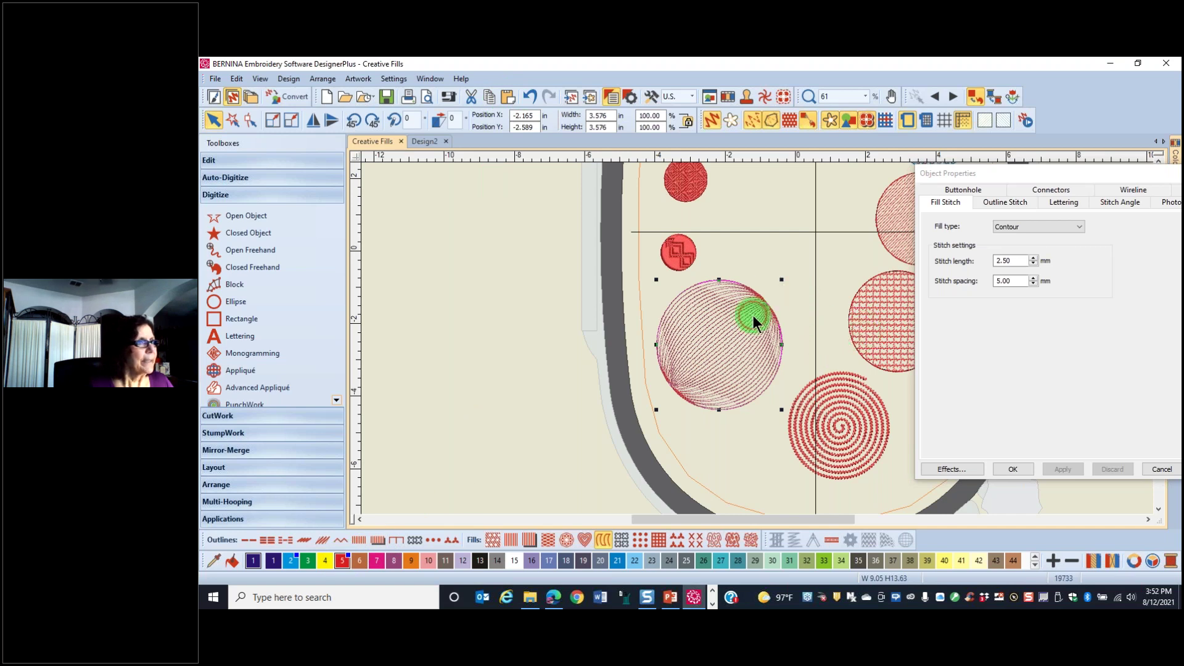
drag(782, 281, 794, 386)
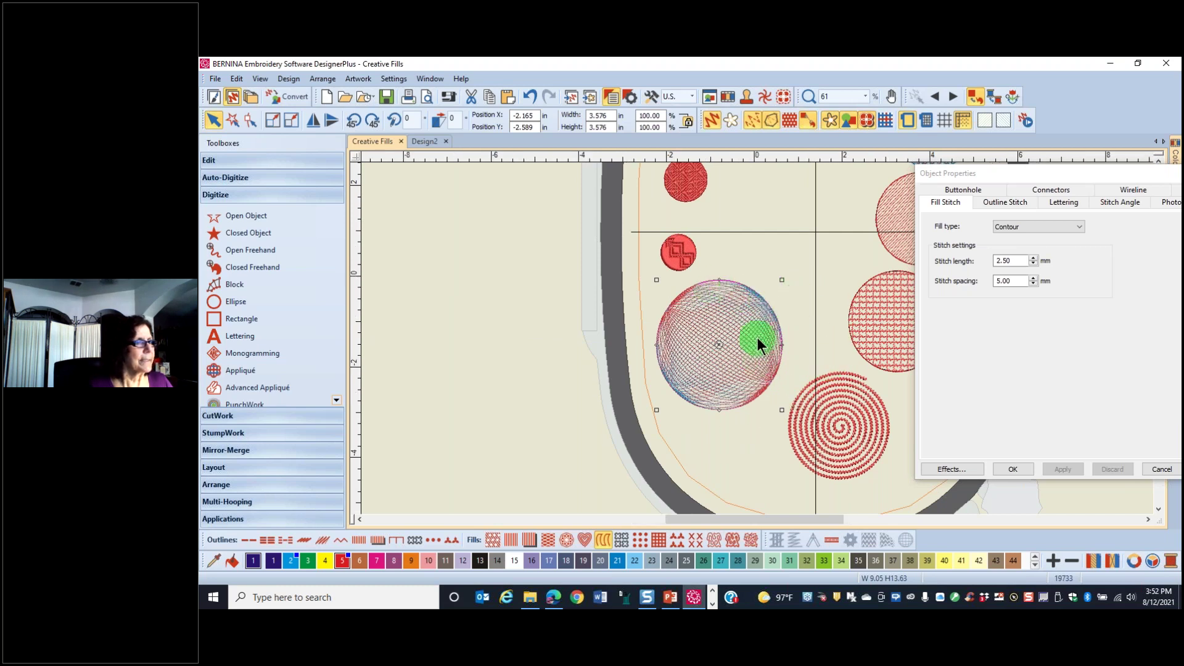
scroll(758, 339, up, 2)
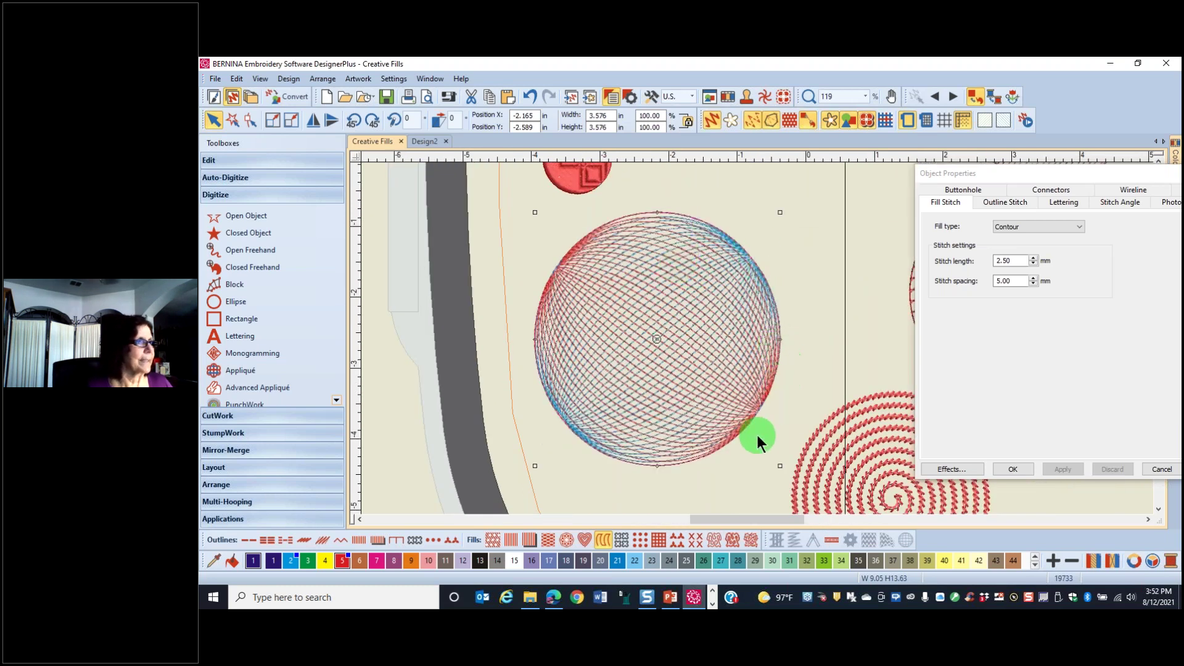
click(807, 237)
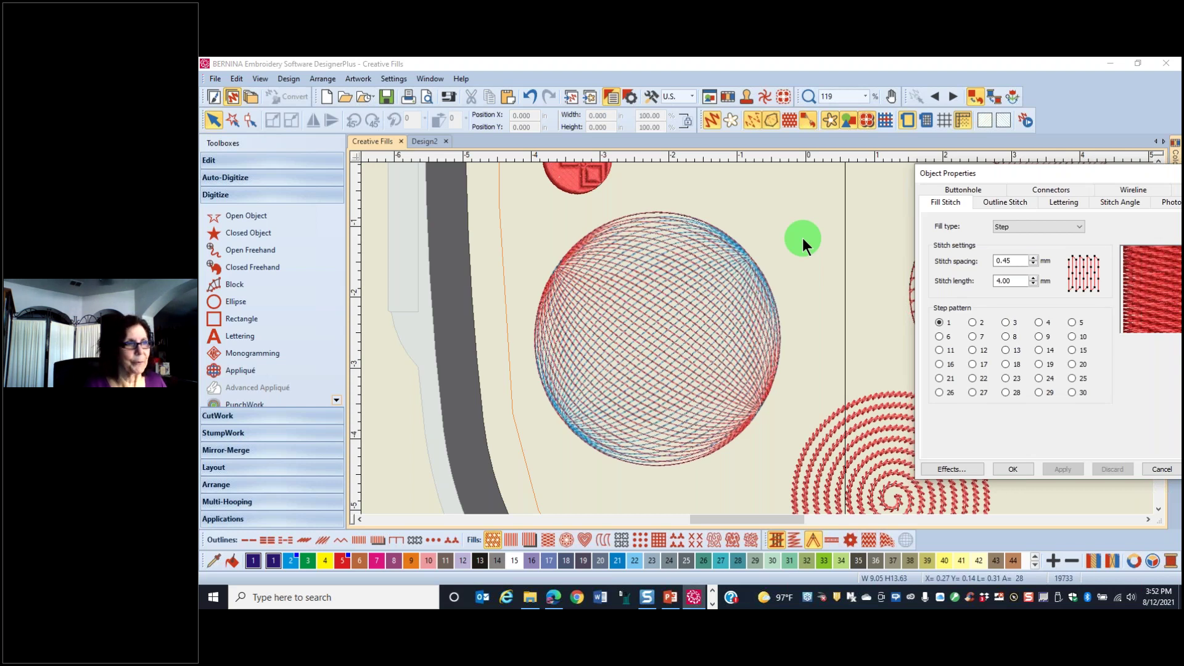
Step: Move the Object Properties dialog clear of the design and close it
drag(1070, 172, 848, 196)
drag(706, 212, 426, 211)
click(679, 216)
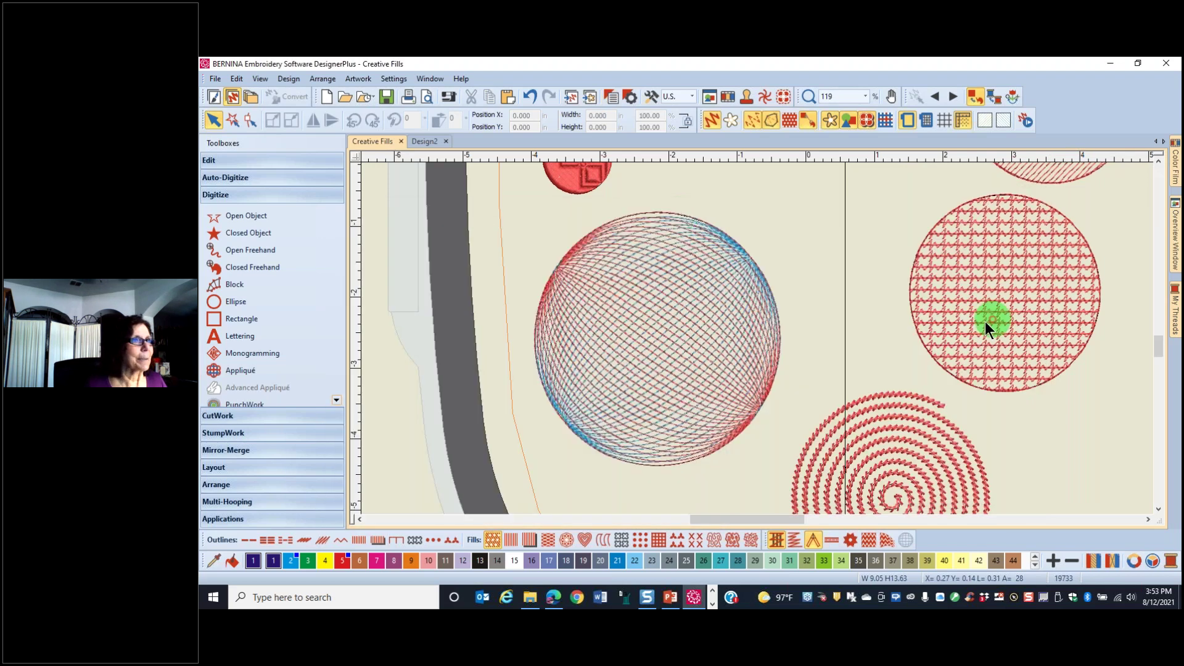
Step: Open Color Film, pin it in place, and review the color blocks with the whole hoop in view
scroll(986, 320, down, 5)
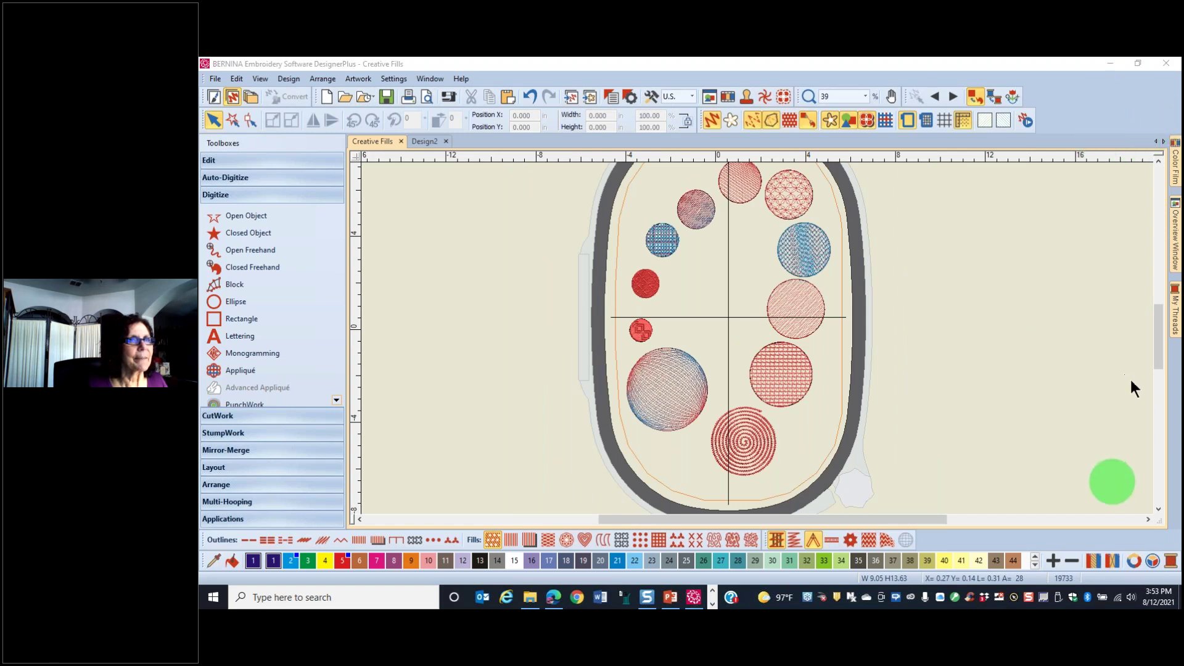
scroll(753, 319, up, 1)
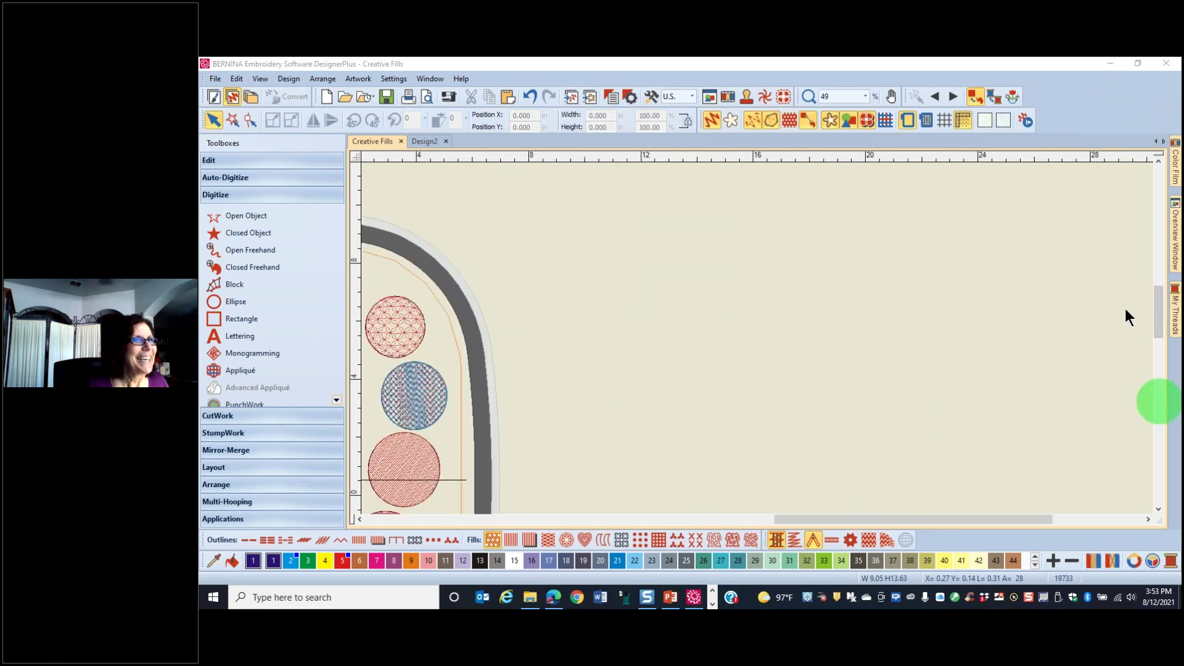
click(727, 96)
click(1150, 141)
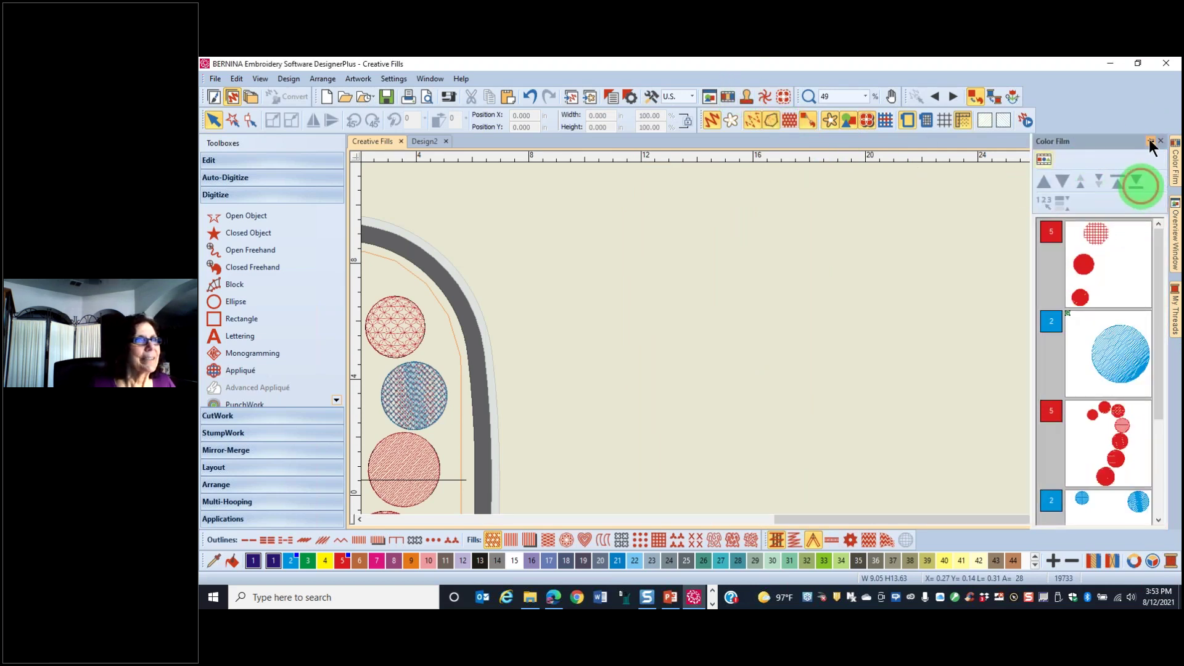
drag(708, 523, 659, 526)
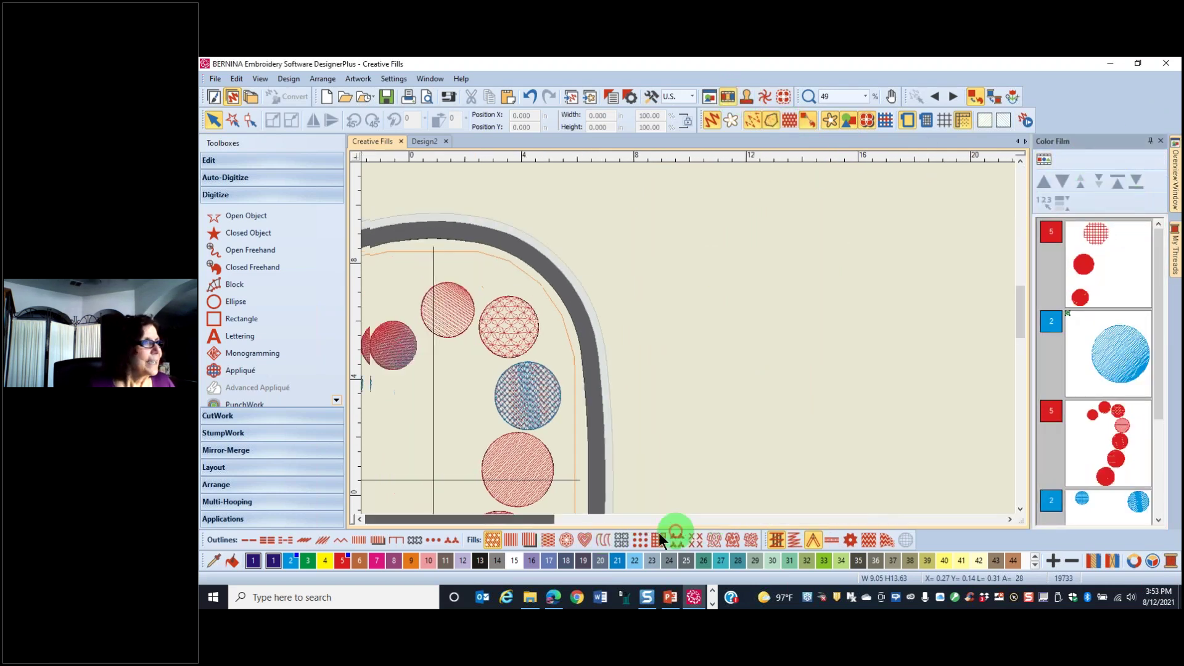
scroll(786, 391, down, 4)
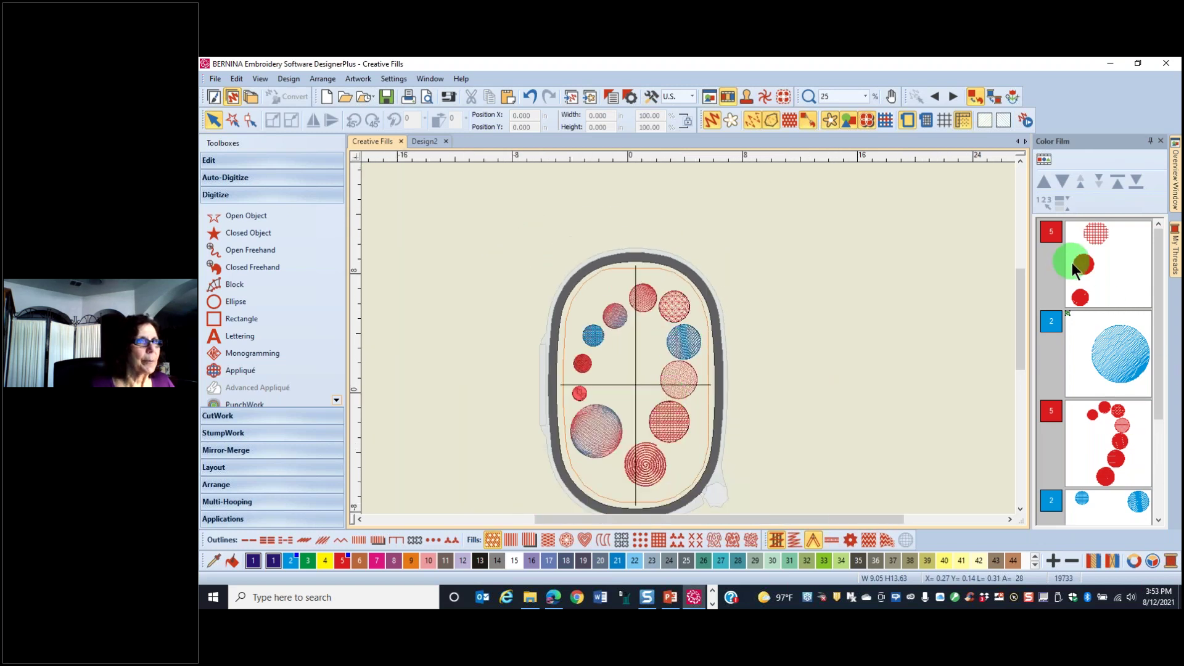
scroll(1072, 263, down, 4)
scroll(1105, 401, up, 5)
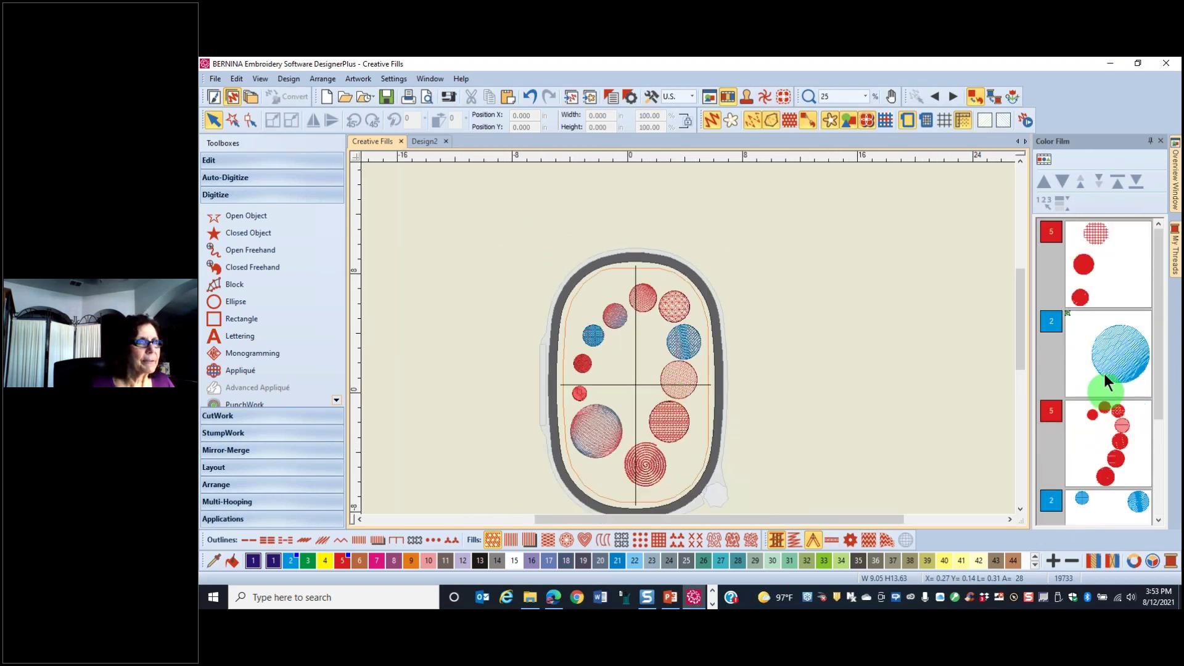